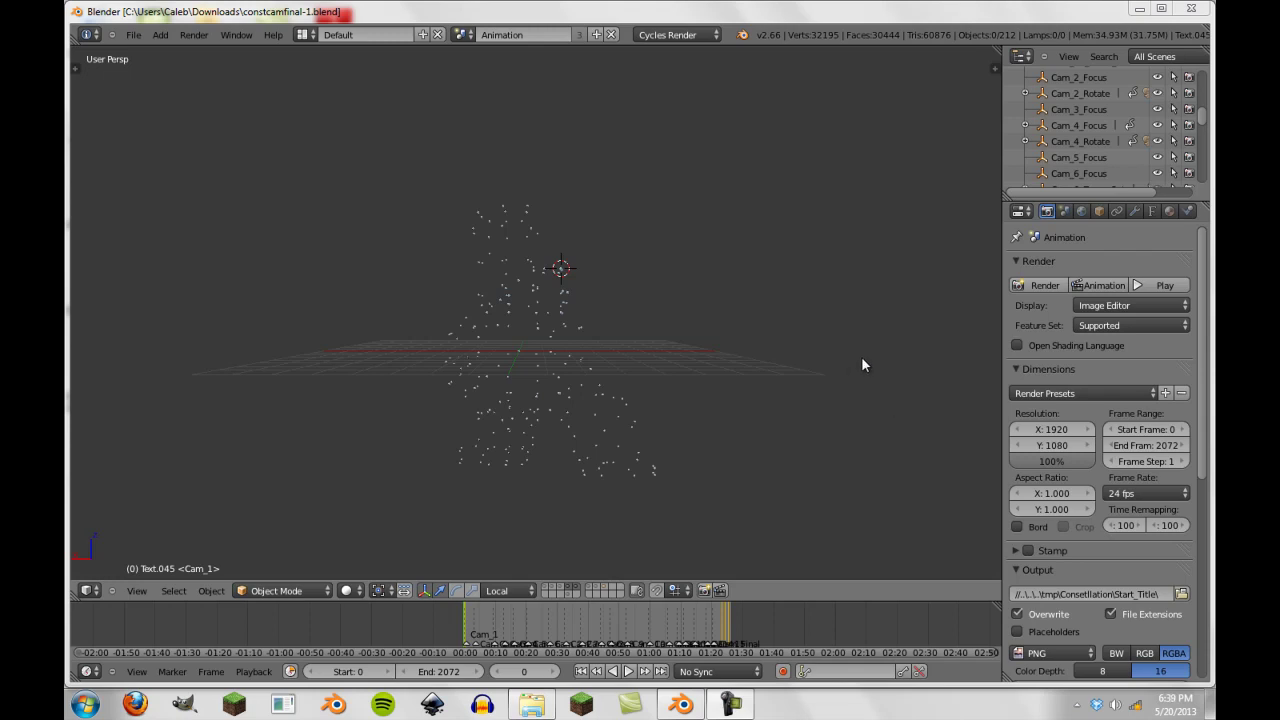
Switch the viewport to orthographic projection and dismiss the Windows color scheme prompt.
left_click(808, 14)
scroll(765, 296, "down", 3)
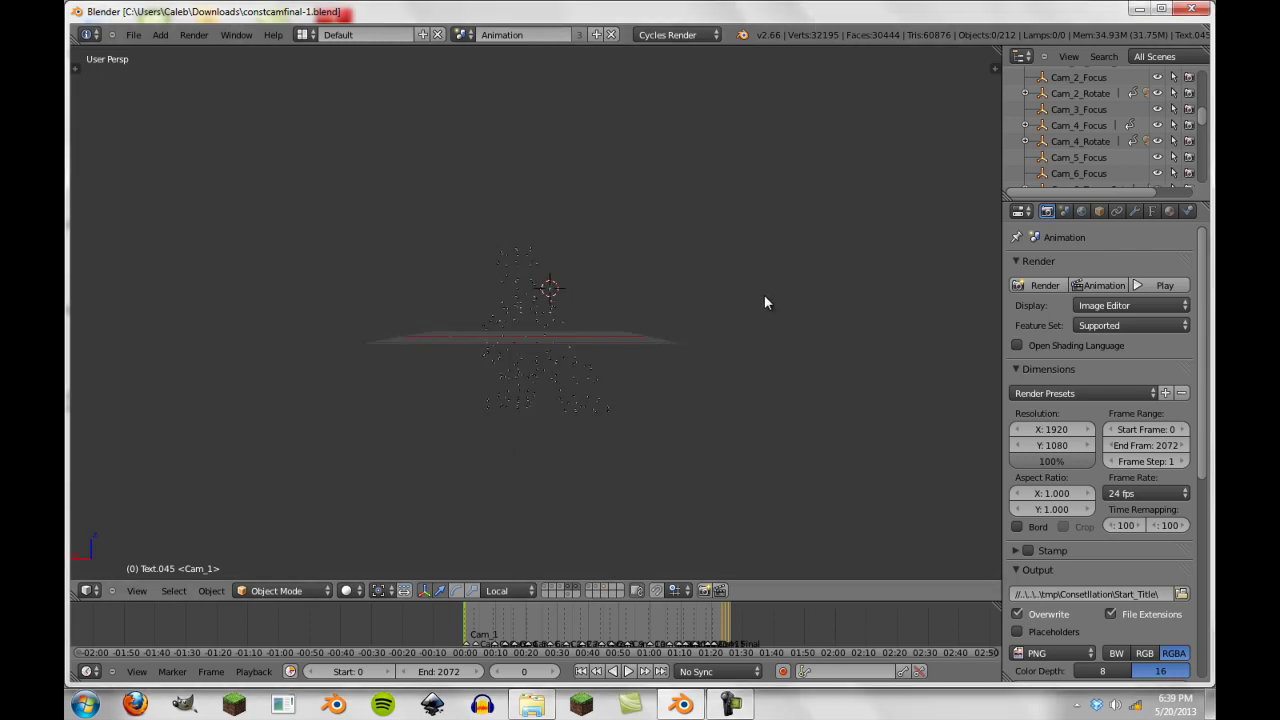
key("KP_5")
middle_click_drag(764, 294, 397, 340)
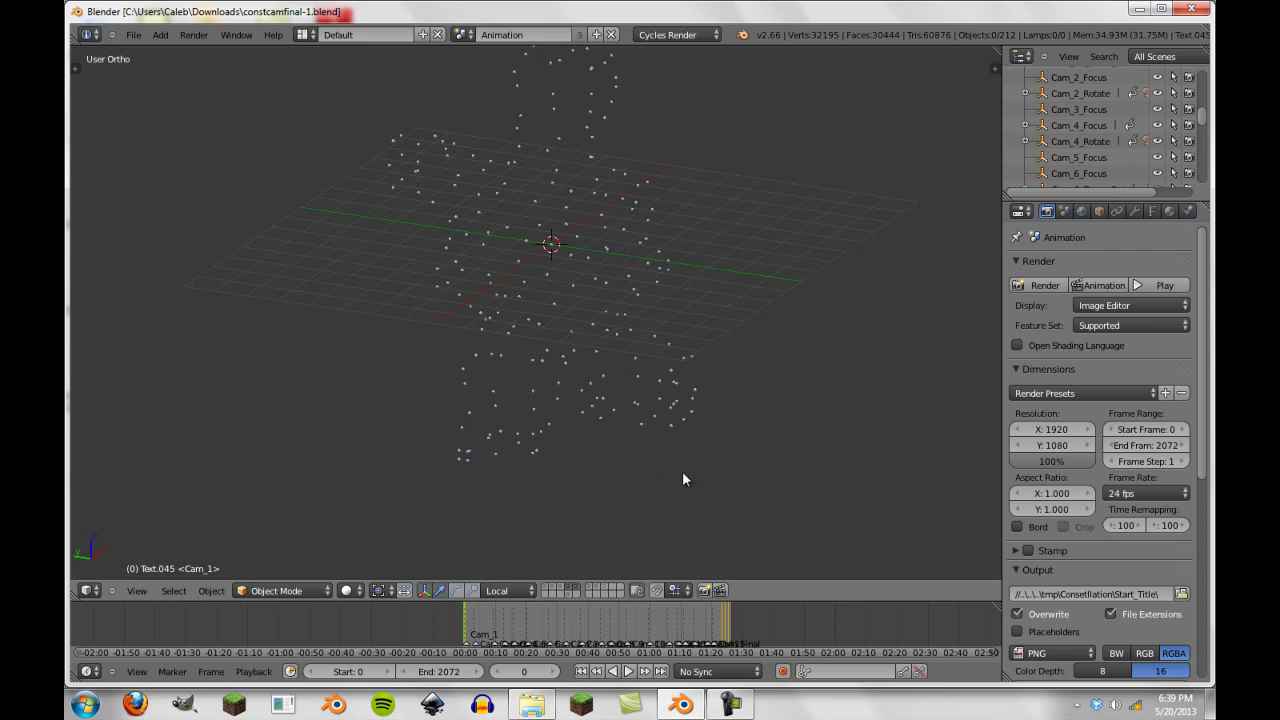
left_click_drag(752, 196, 797, 180)
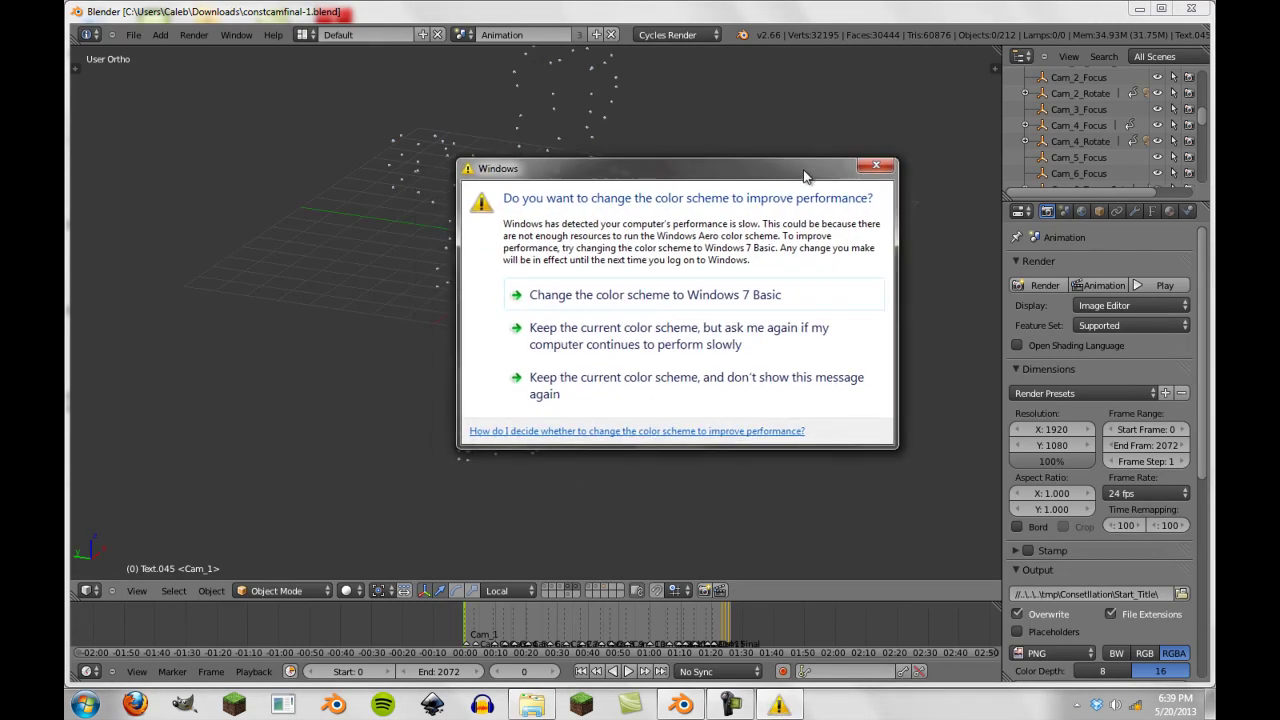
left_click(877, 166)
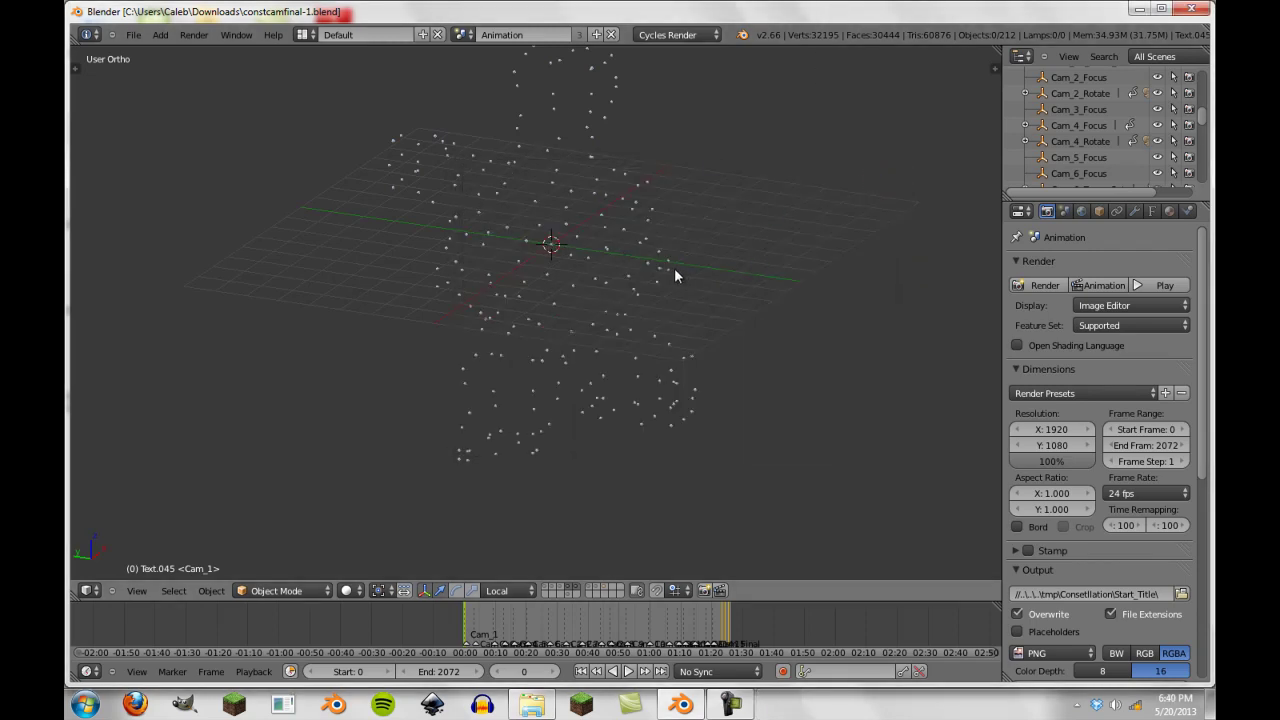
Examine the star point cloud from several angles, selecting and deselecting the icosphere object at the grid's center.
scroll(673, 268, "down", 3)
scroll(672, 325, "up", 4)
scroll(597, 328, "down", 3)
middle_click_drag(599, 322, 606, 363, "shift")
scroll(606, 366, "down", 1)
scroll(662, 357, "up", 2)
middle_click_drag(671, 377, 486, 339)
right_click(484, 335)
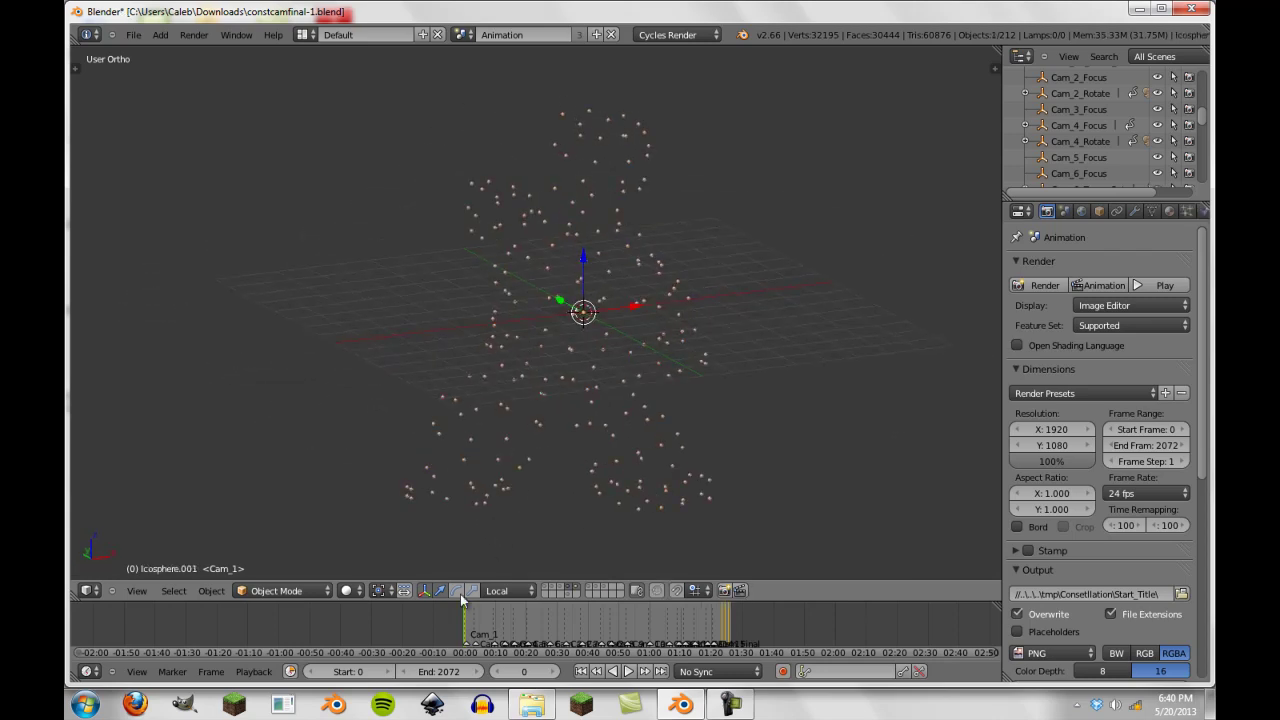
mouse_move(468, 628)
left_mouse_down()
mouse_move(673, 633)
mouse_move(401, 636)
left_mouse_up()
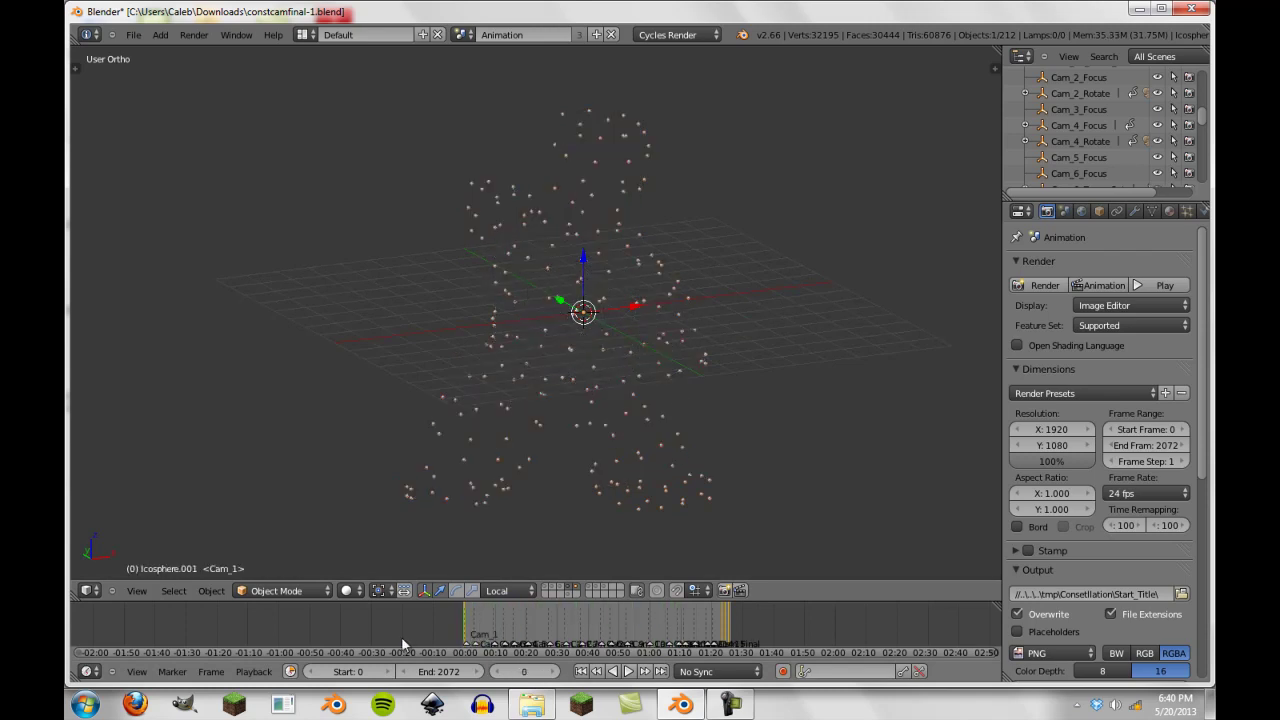
key("a")
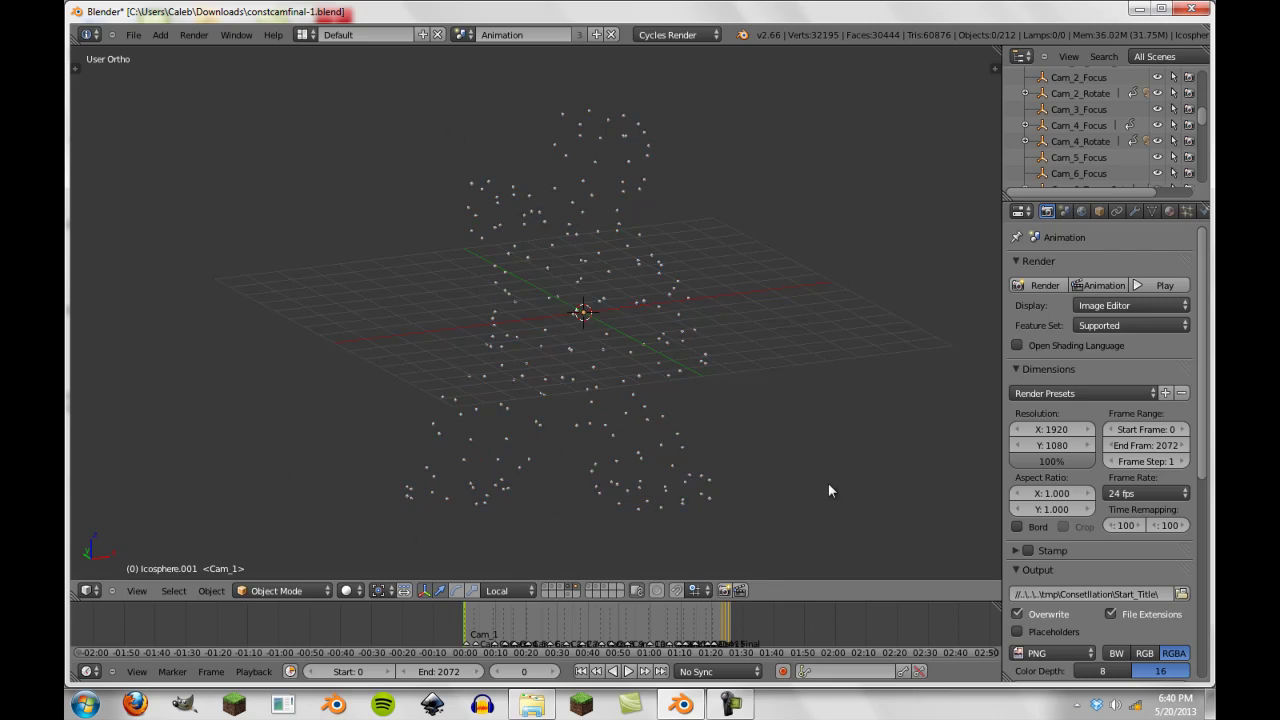
Display the layers holding the cameras and their focus and rotate empties instead of the stars.
left_click(589, 588)
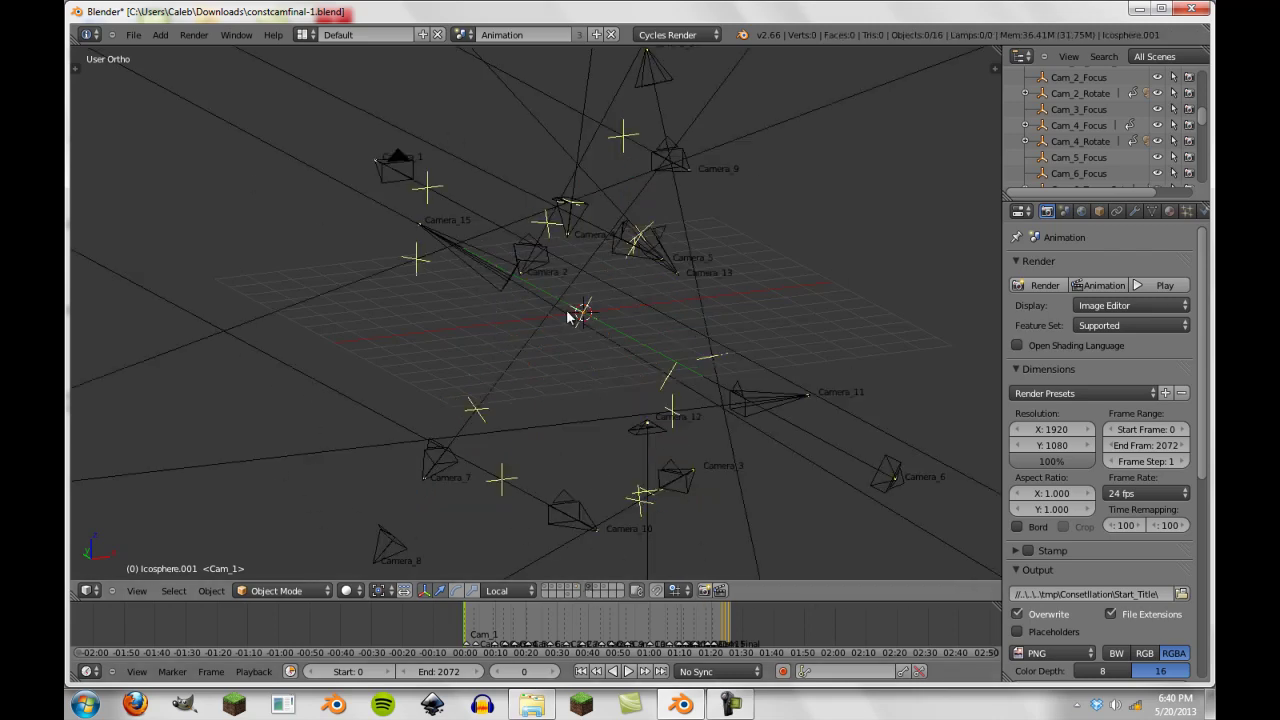
middle_click_drag(567, 316, 514, 337)
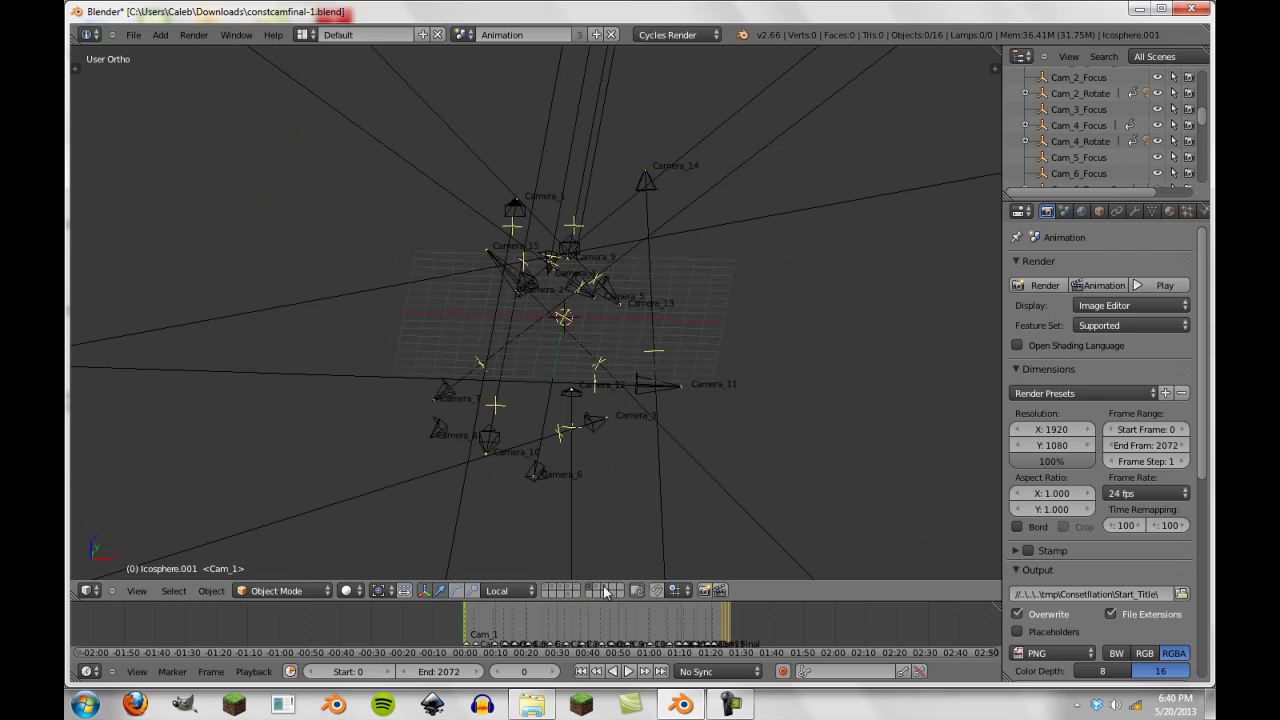
mouse_move(745, 325)
middle_mouse_down()
mouse_move(273, 295)
mouse_move(521, 319)
mouse_move(391, 270)
mouse_move(280, 390)
mouse_move(660, 326)
middle_mouse_up()
scroll(521, 319, "up", 5)
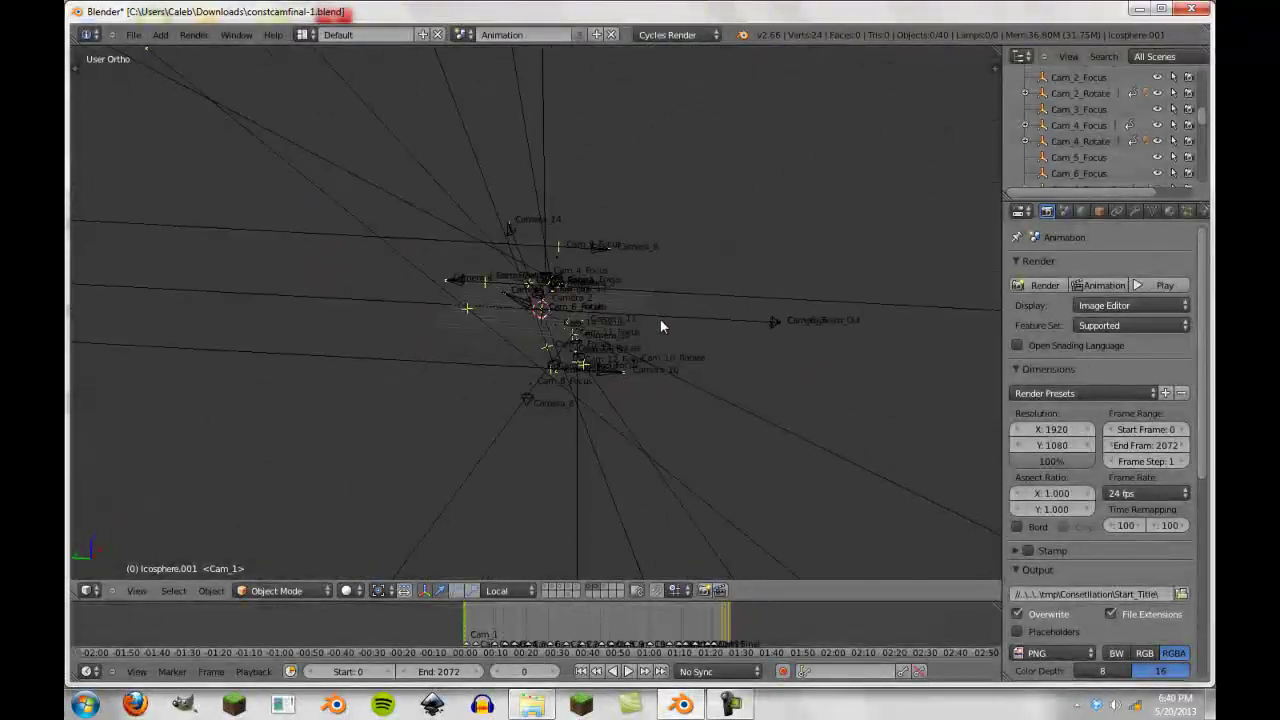
middle_click_drag(310, 290, 566, 265)
middle_click_drag(615, 223, 695, 250)
scroll(446, 193, "up", 4)
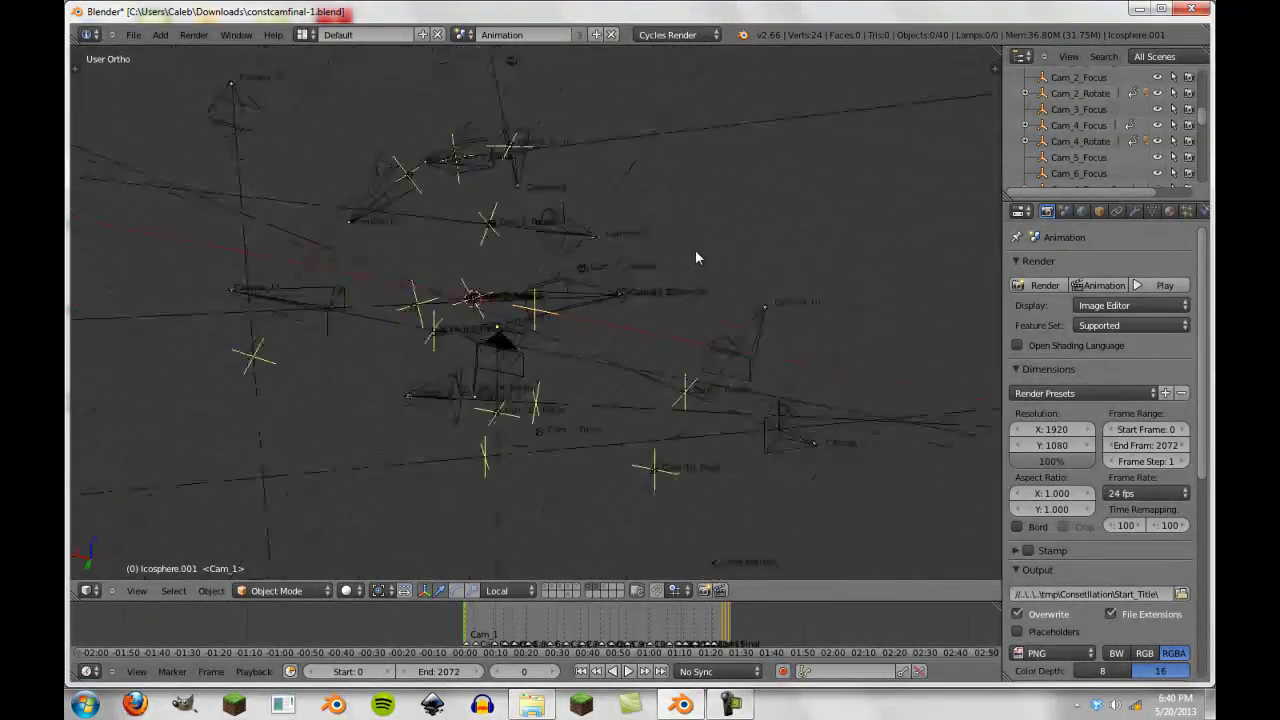
scroll(695, 249, "down", 5)
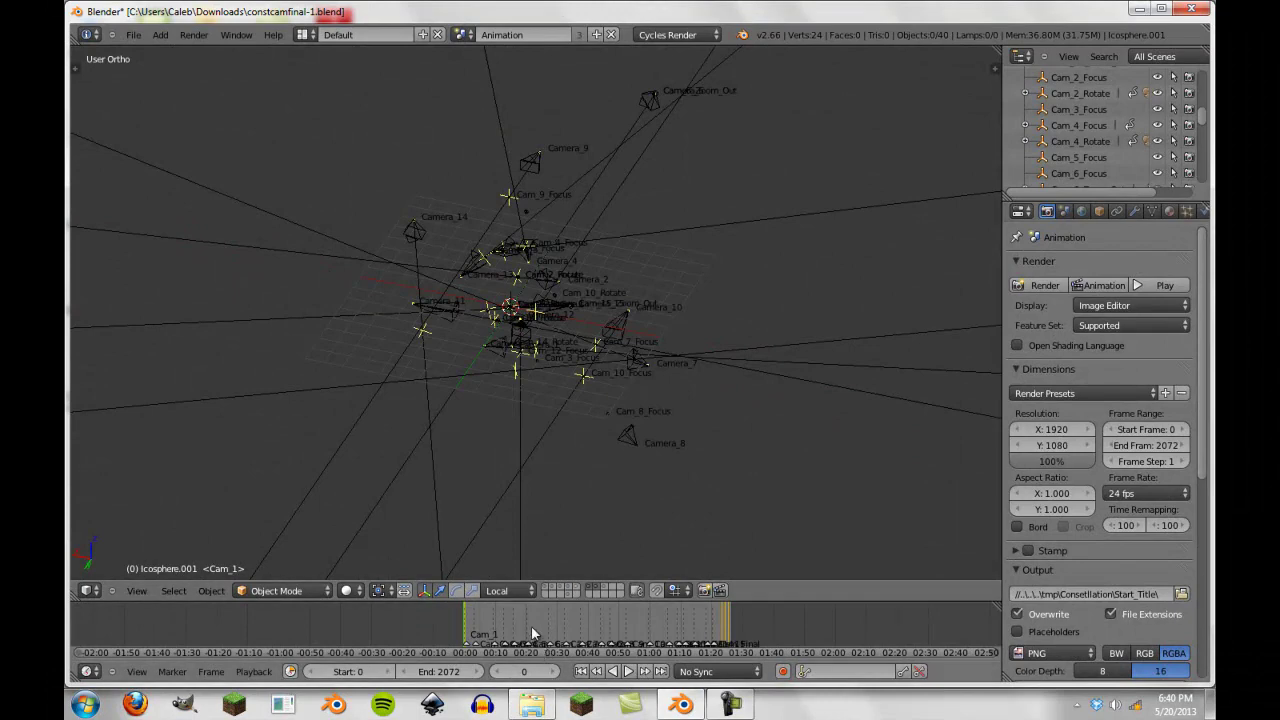
Fit the timeline to the full frame range and examine the camera rig from several angles.
key("Home")
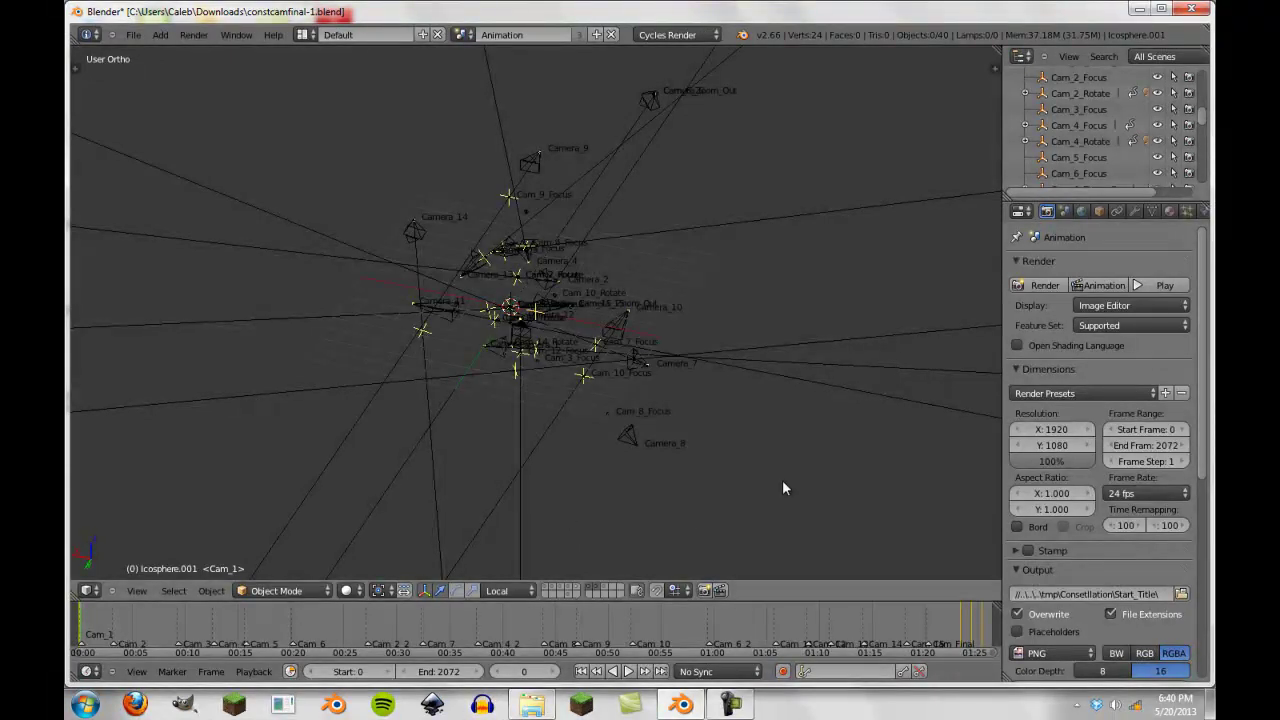
scroll(560, 395, "up", 3)
middle_click_drag(567, 390, 486, 282)
scroll(352, 339, "down", 8)
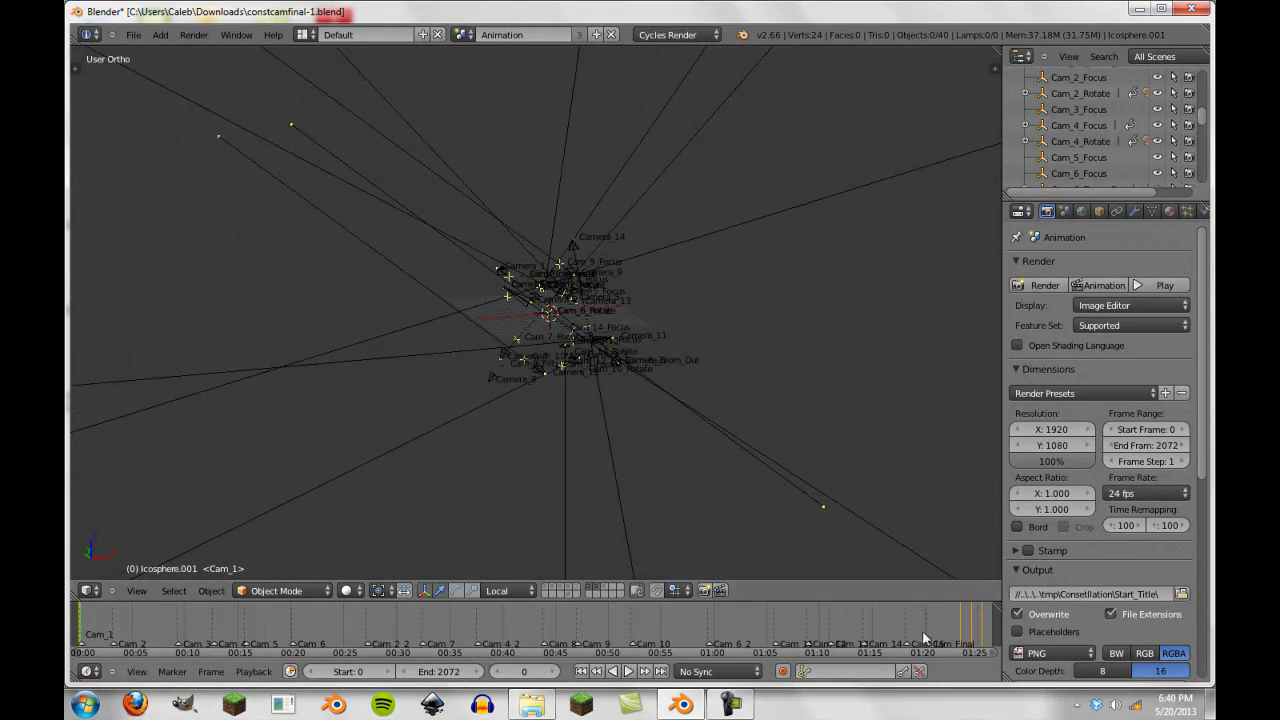
scroll(725, 485, "up", 6)
middle_click_drag(810, 447, 399, 447)
scroll(470, 380, "down", 5)
middle_click_drag(681, 317, 468, 303)
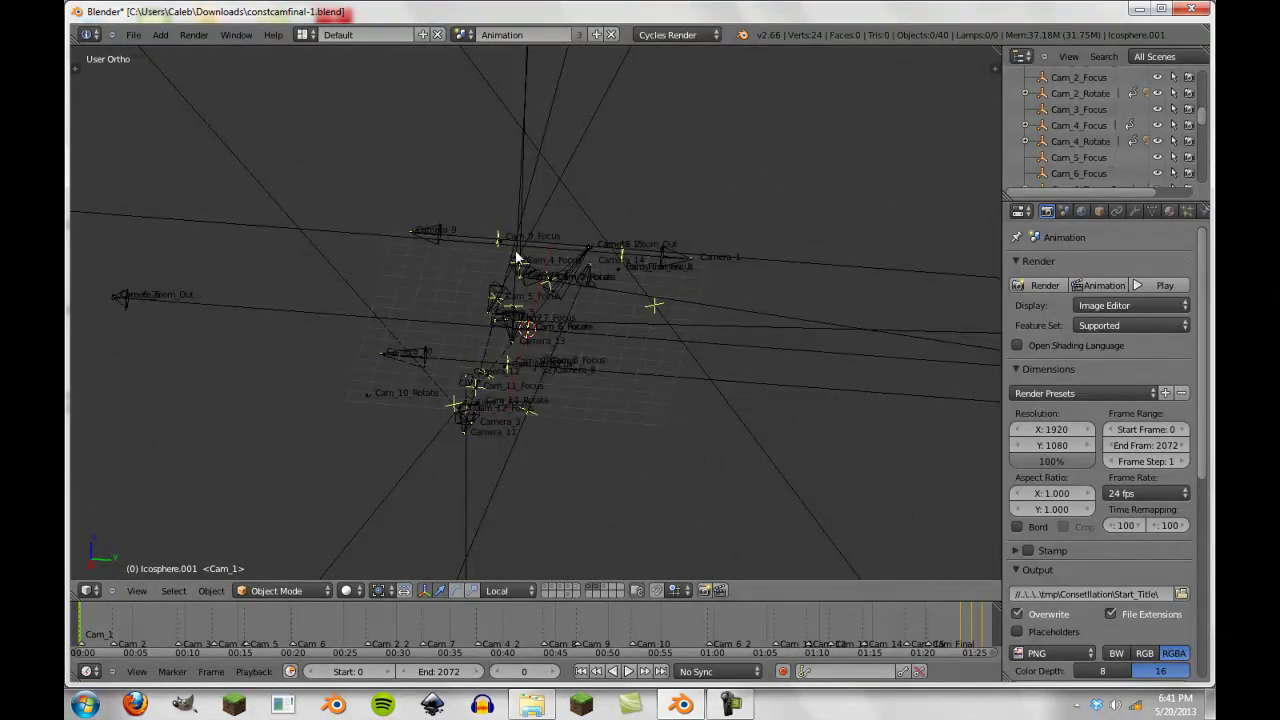
Play the animation through the active camera and enlarge the timeline around its first camera markers.
key("KP_0")
key("alt+a")
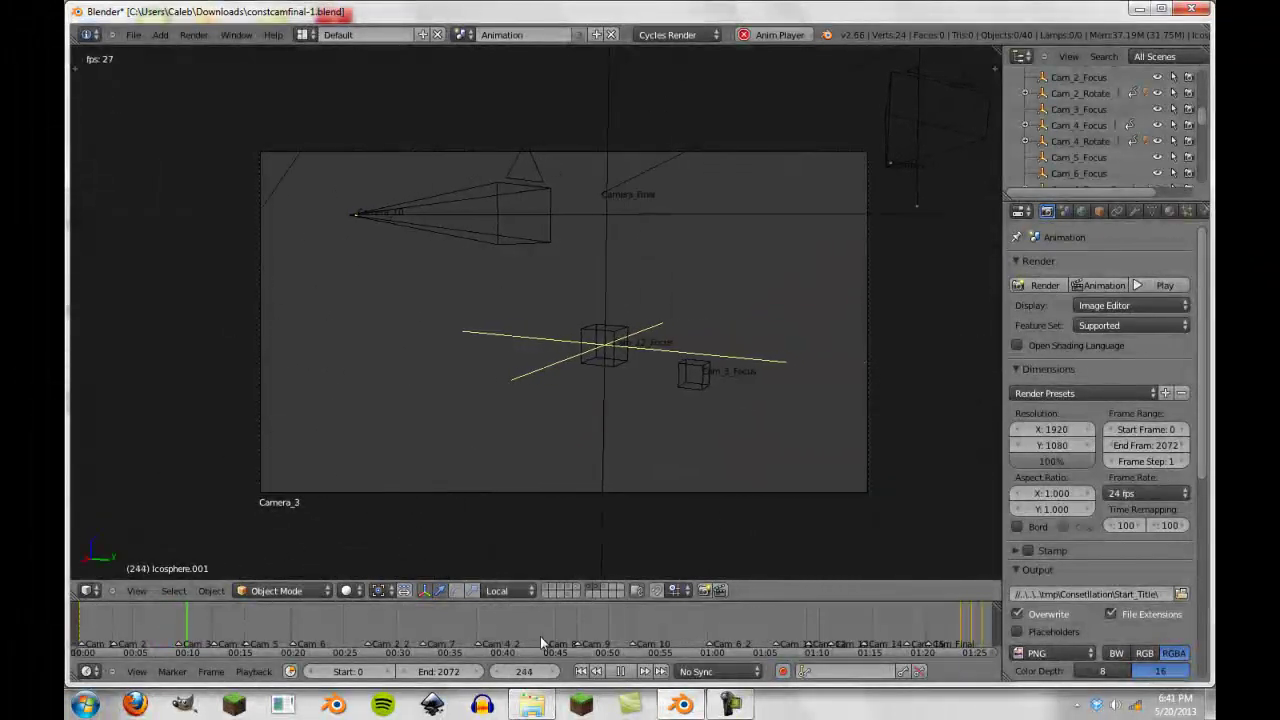
scroll(363, 612, "up", 5)
scroll(374, 644, "down", 4)
scroll(768, 630, "down", 8)
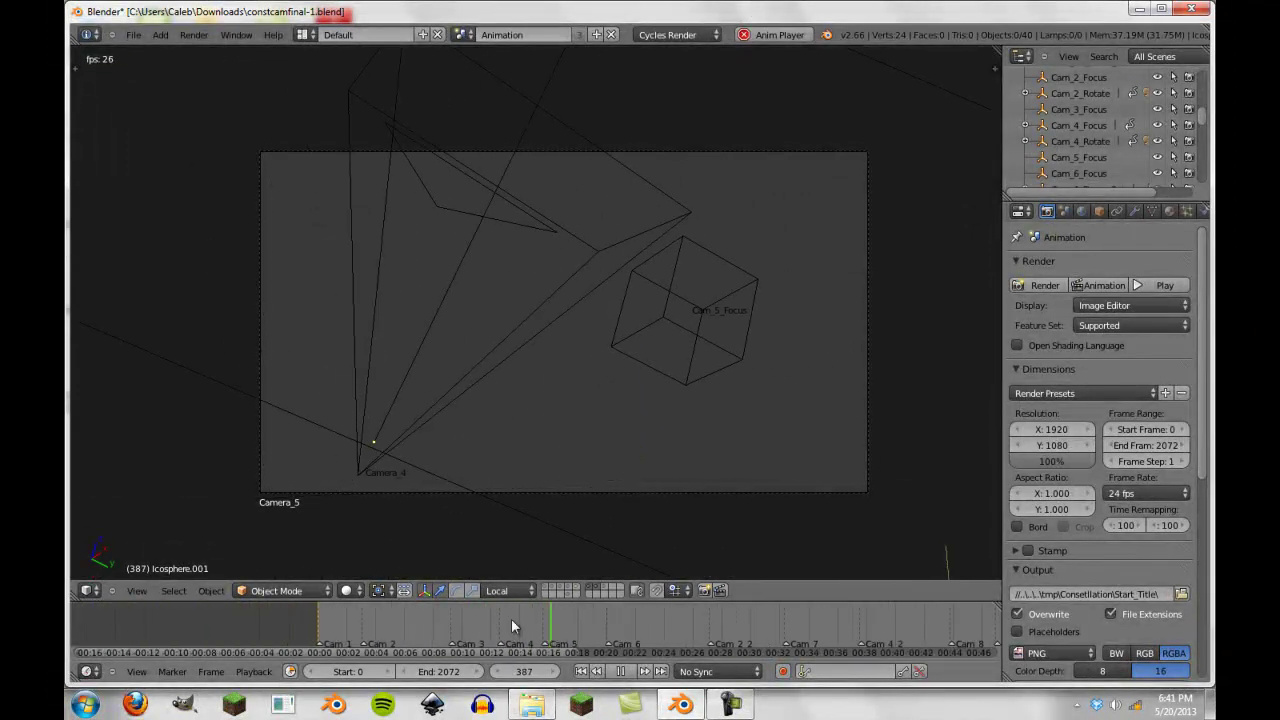
scroll(540, 637, "up", 5)
middle_click_drag(690, 628, 488, 610)
Leave the camera view and examine the moving cameras and empties from outside during playback.
middle_click_drag(494, 508, 483, 318)
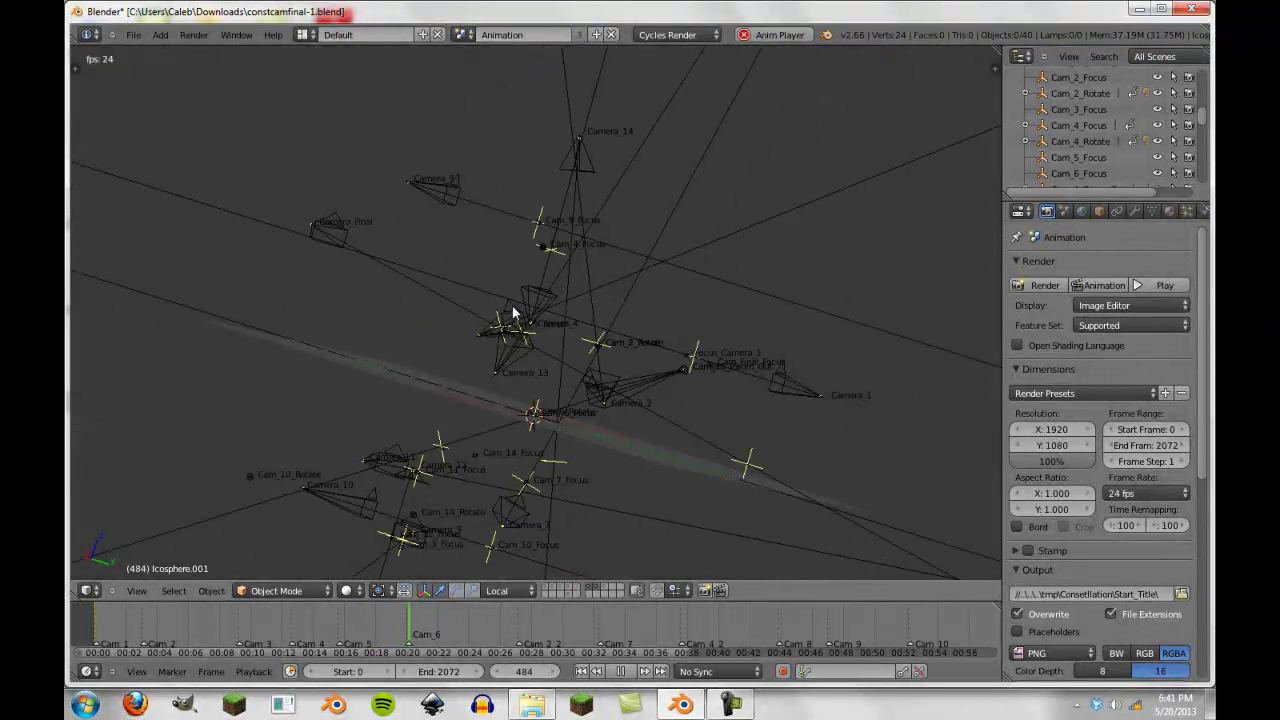
middle_click_drag(531, 360, 523, 409)
middle_click_drag(760, 374, 570, 309)
scroll(576, 396, "down", 6)
scroll(796, 288, "up", 5)
scroll(795, 285, "down", 1)
scroll(581, 432, "up", 5)
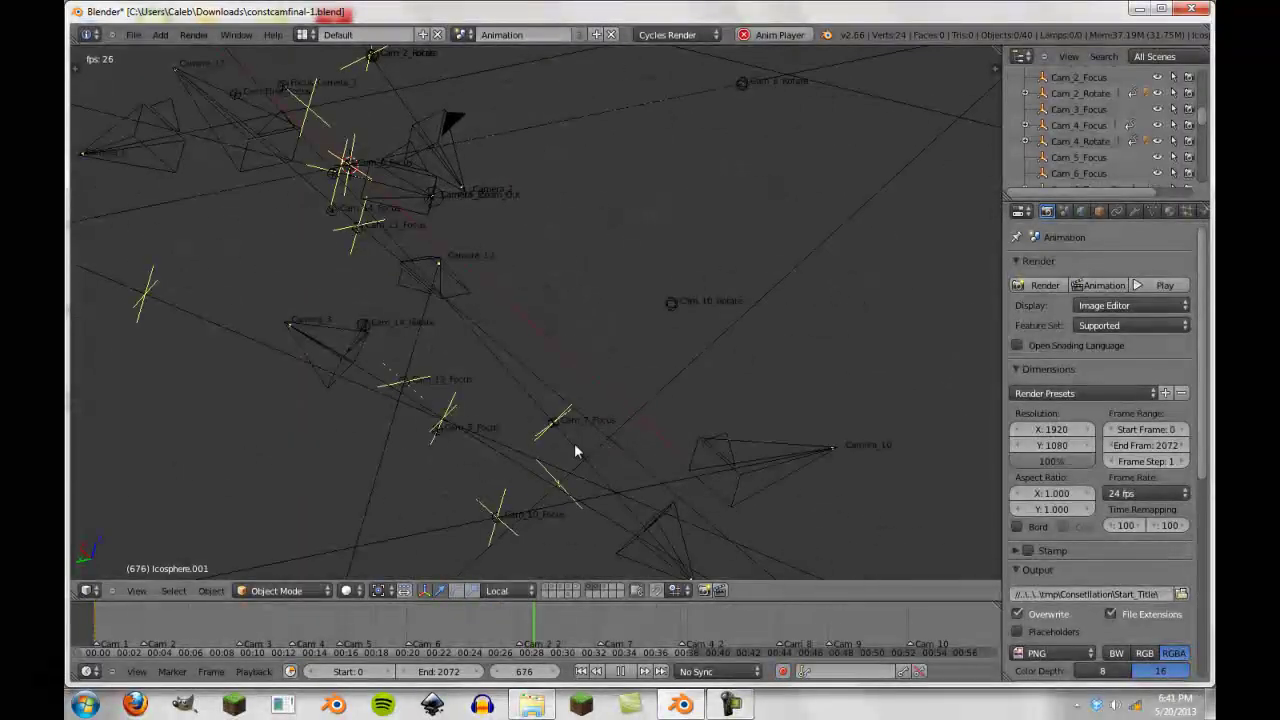
scroll(397, 249, "down", 4)
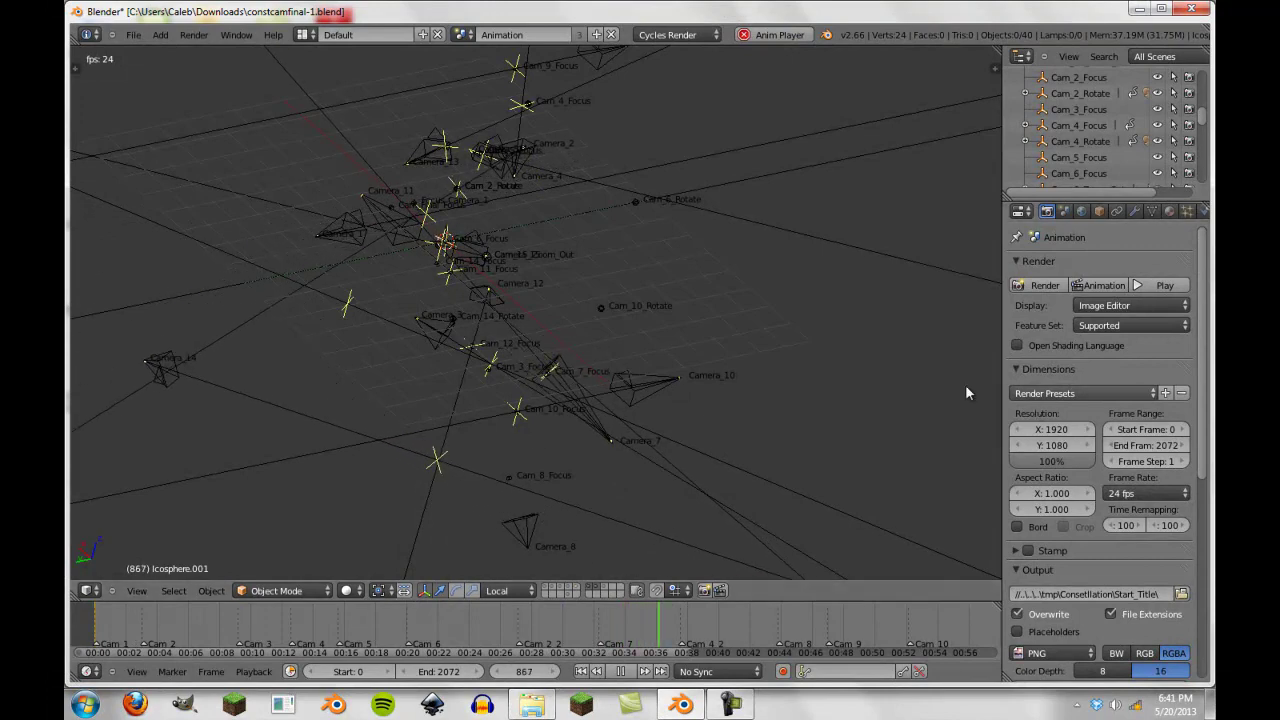
scroll(526, 404, "down", 6)
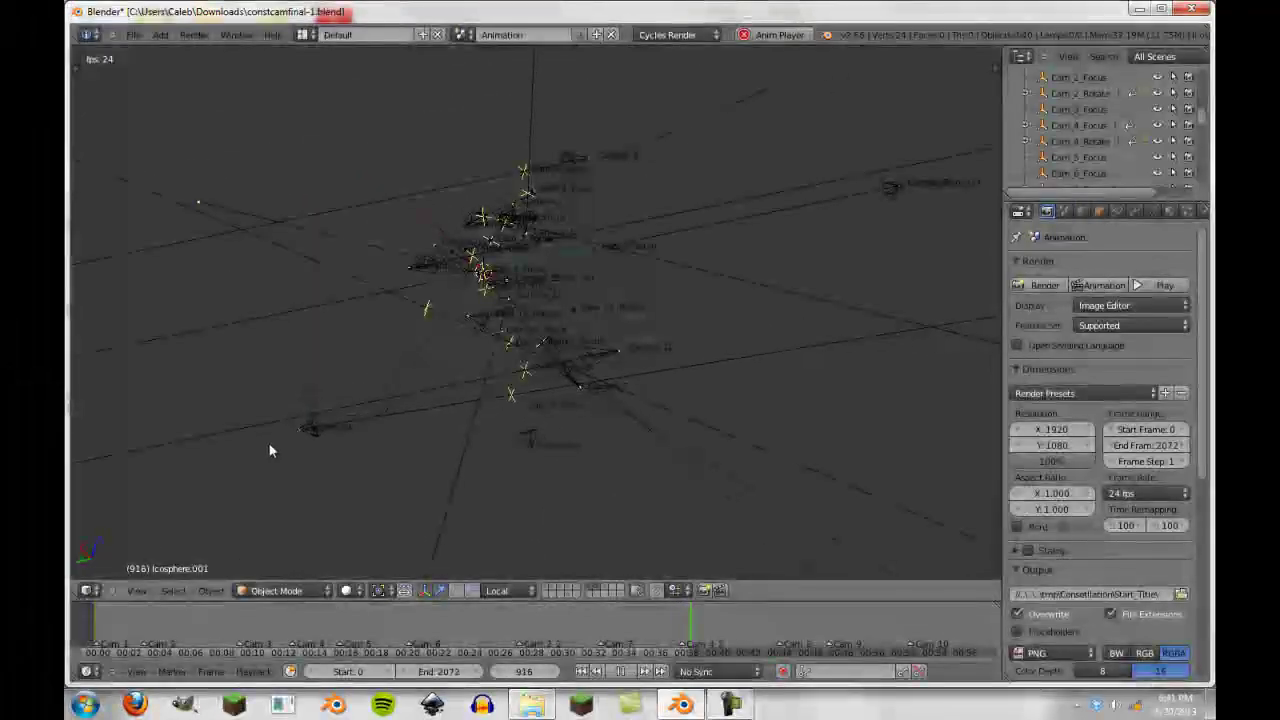
Select Camera_14 and follow its motion during playback.
right_click(322, 453)
scroll(384, 458, "down", 5)
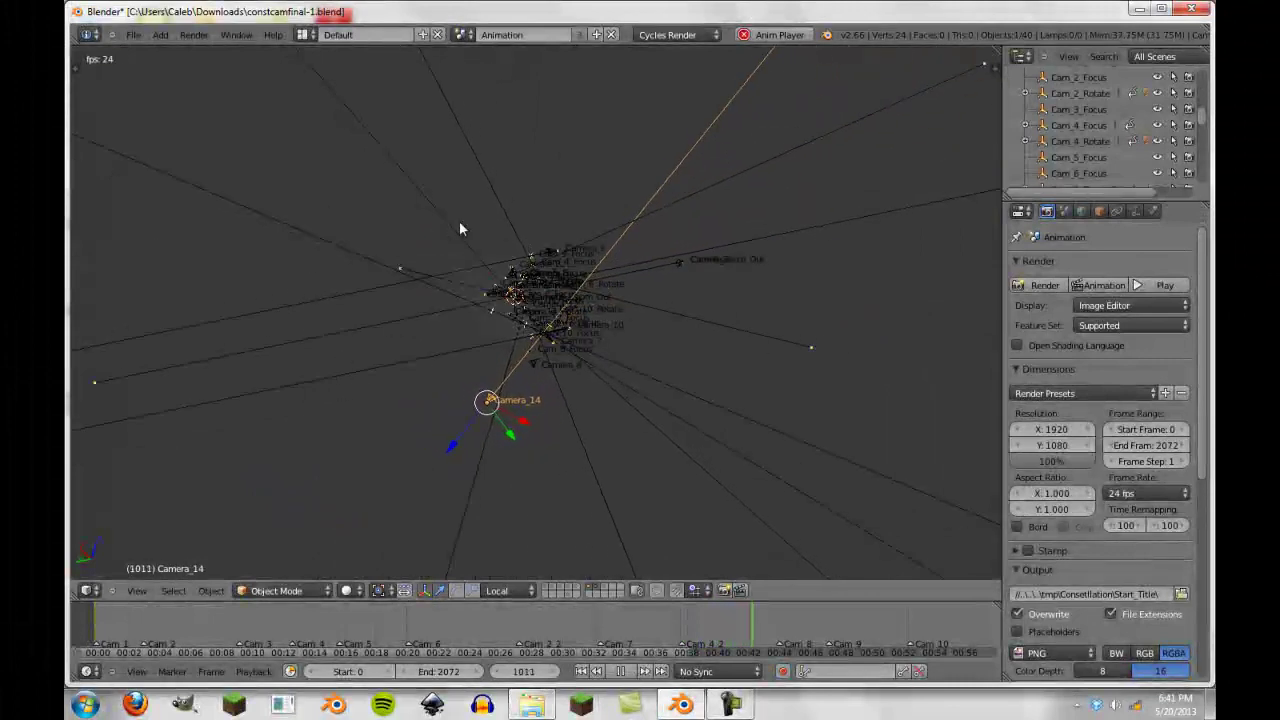
middle_click_drag(537, 221, 487, 313)
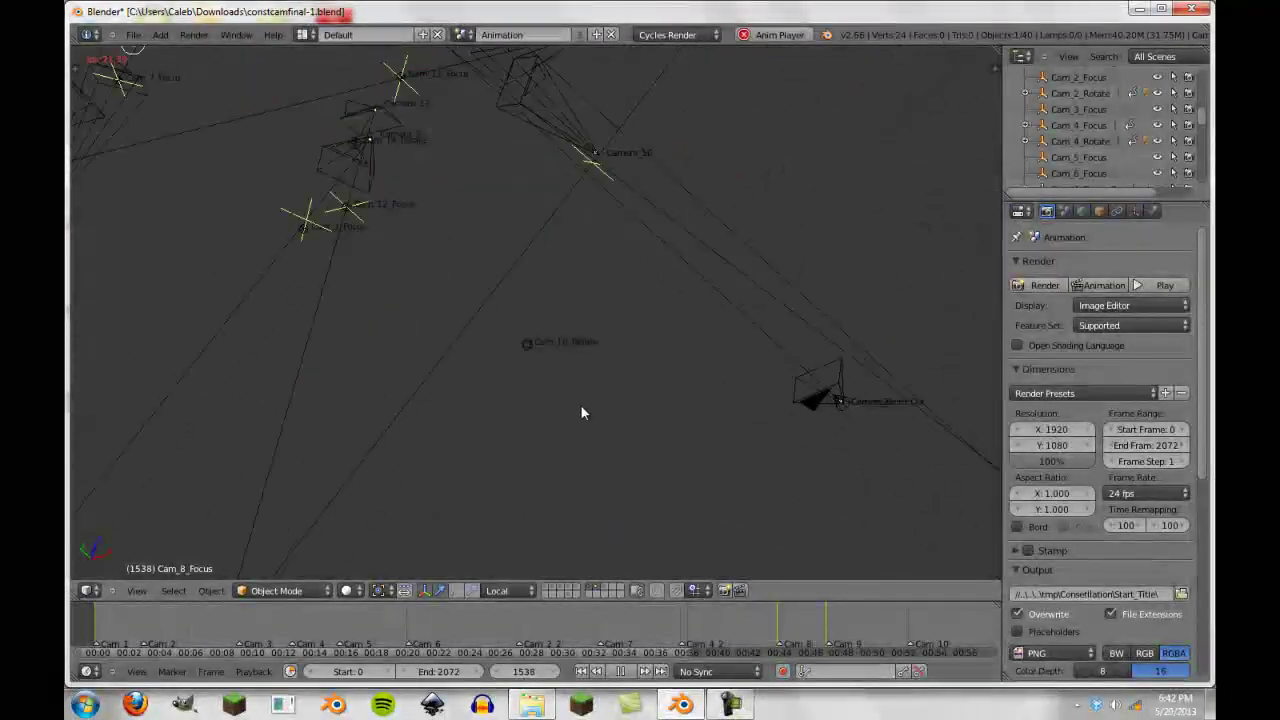
Select the Cam_10_Rotate empty, show its object data settings and examine it among the cameras.
right_click(537, 313)
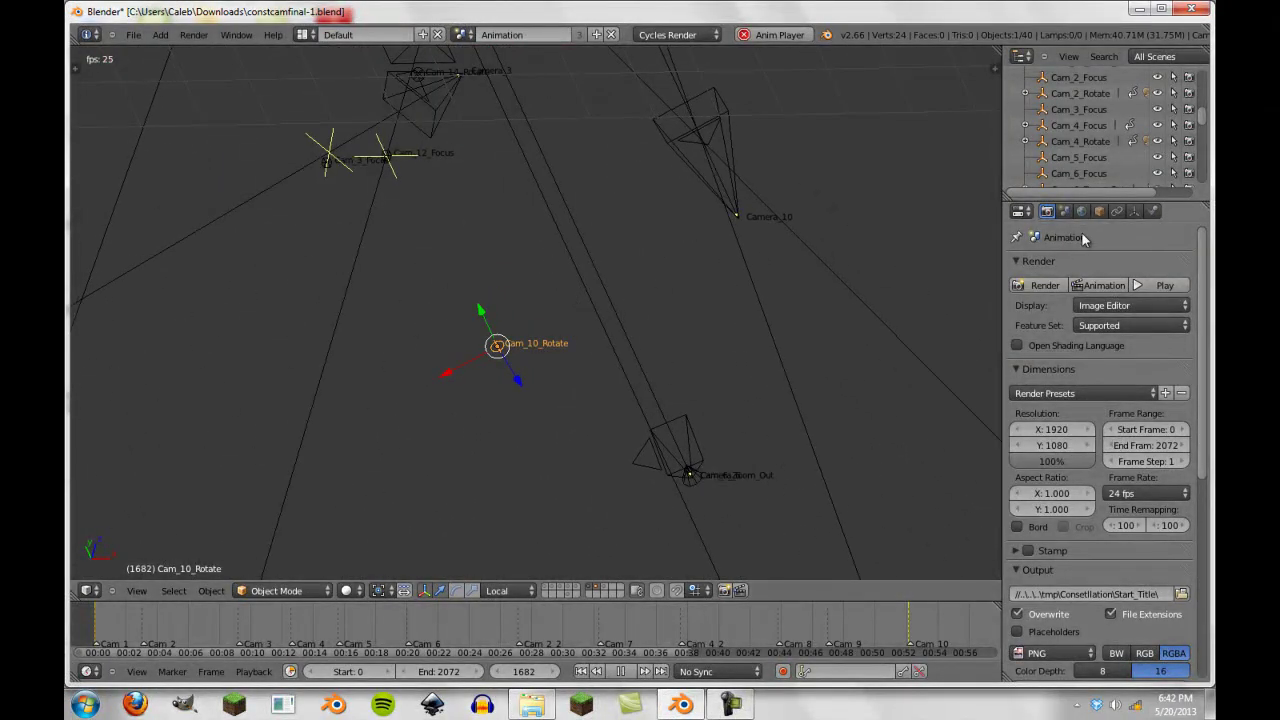
left_click(1134, 212)
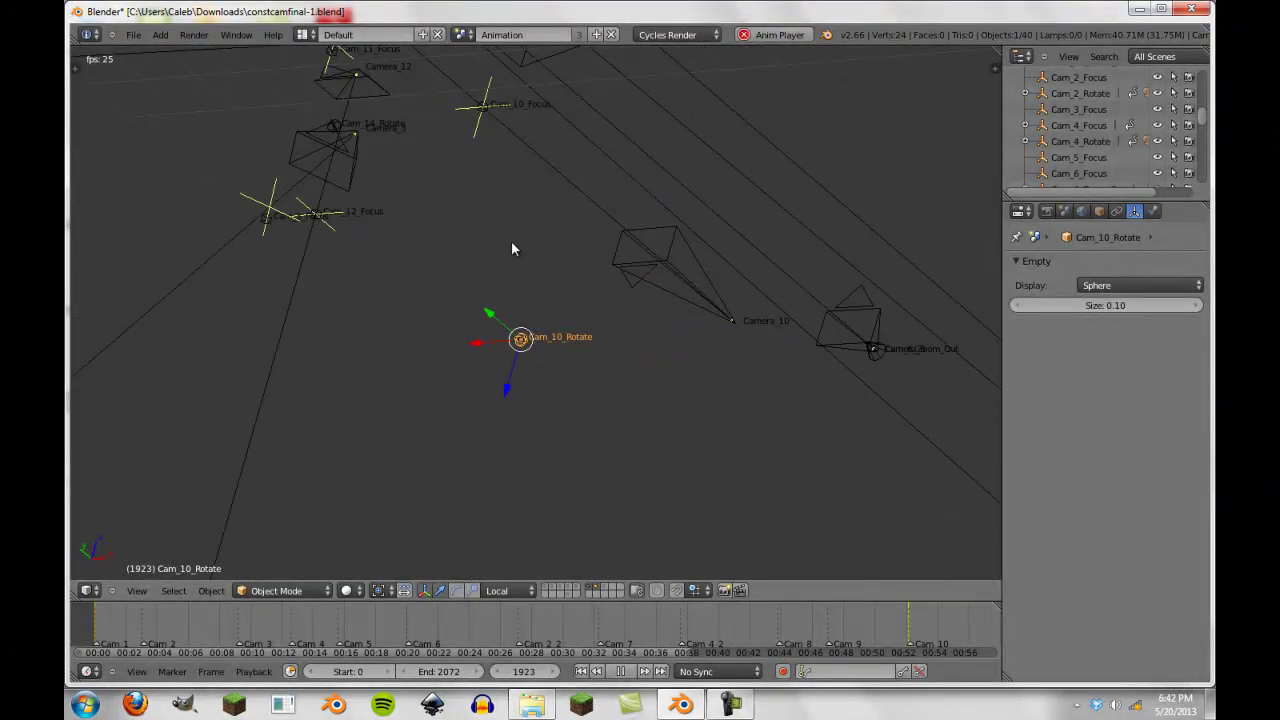
scroll(871, 361, "down", 4)
middle_click_drag(286, 323, 441, 339)
right_click(547, 329)
scroll(588, 390, "up", 6)
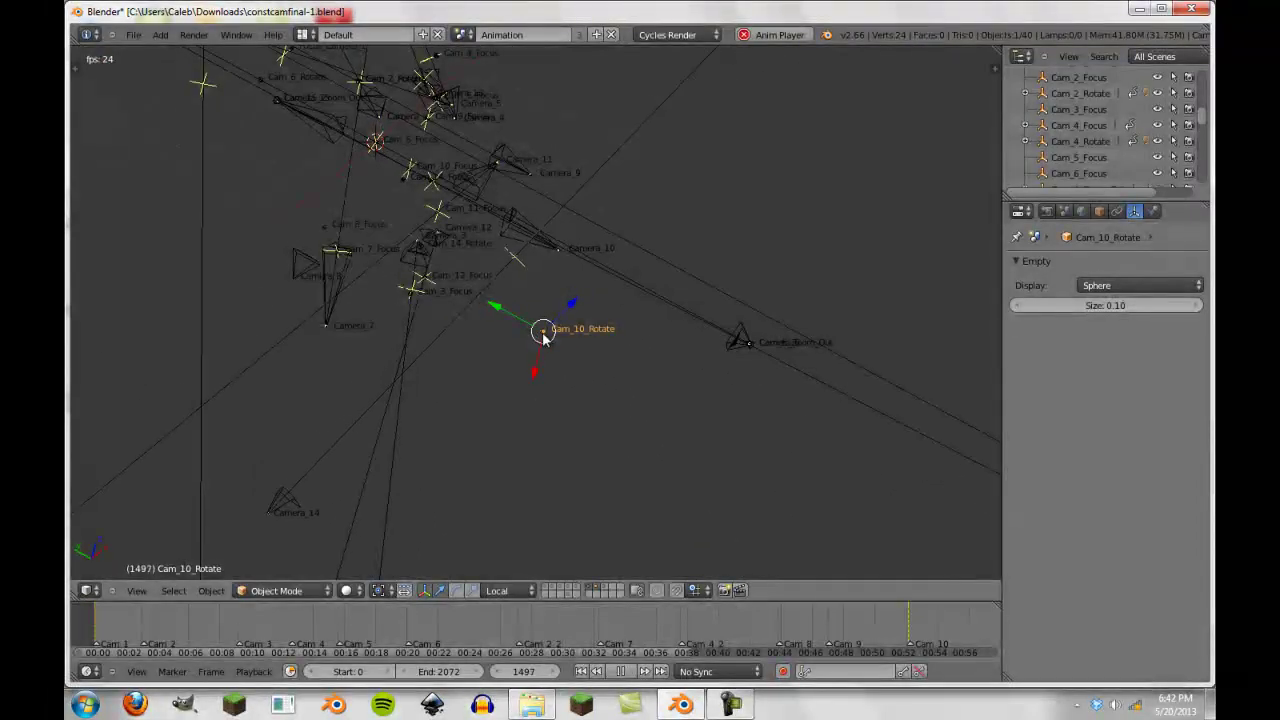
Select Camera_10 and examine its lens and depth of field settings.
right_click(298, 503)
right_click(508, 231)
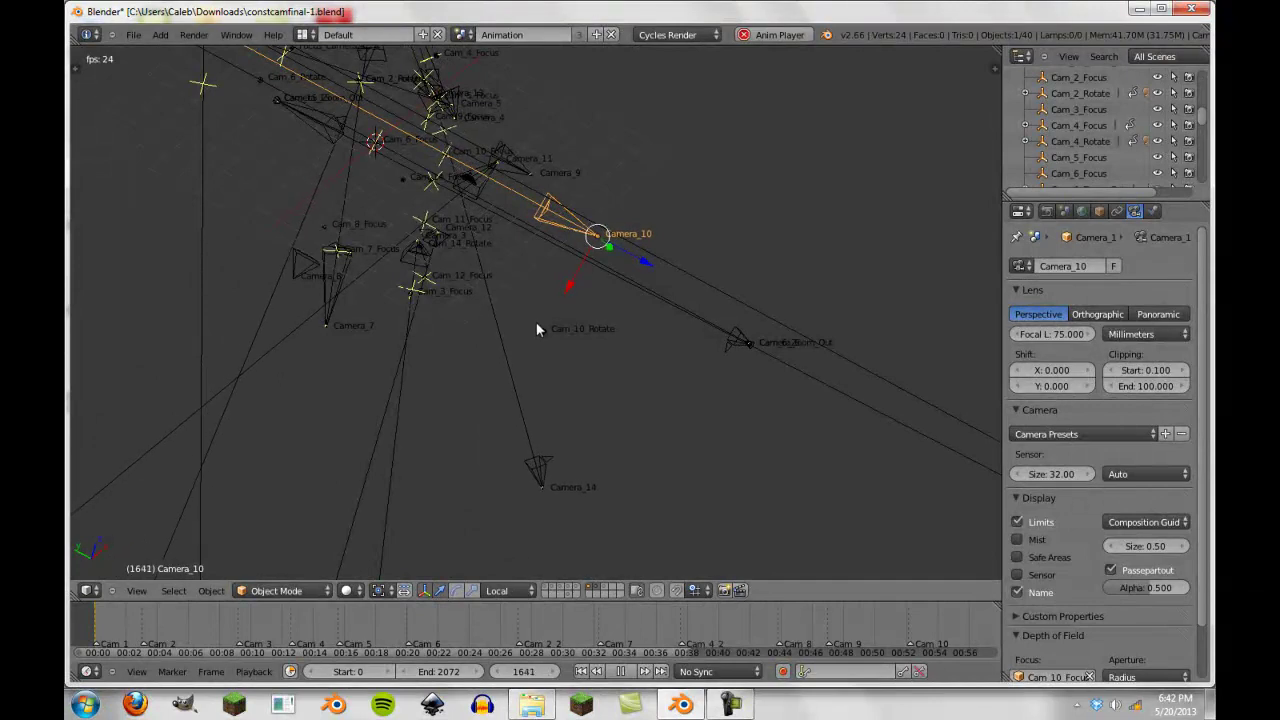
scroll(1161, 555, "down", 2)
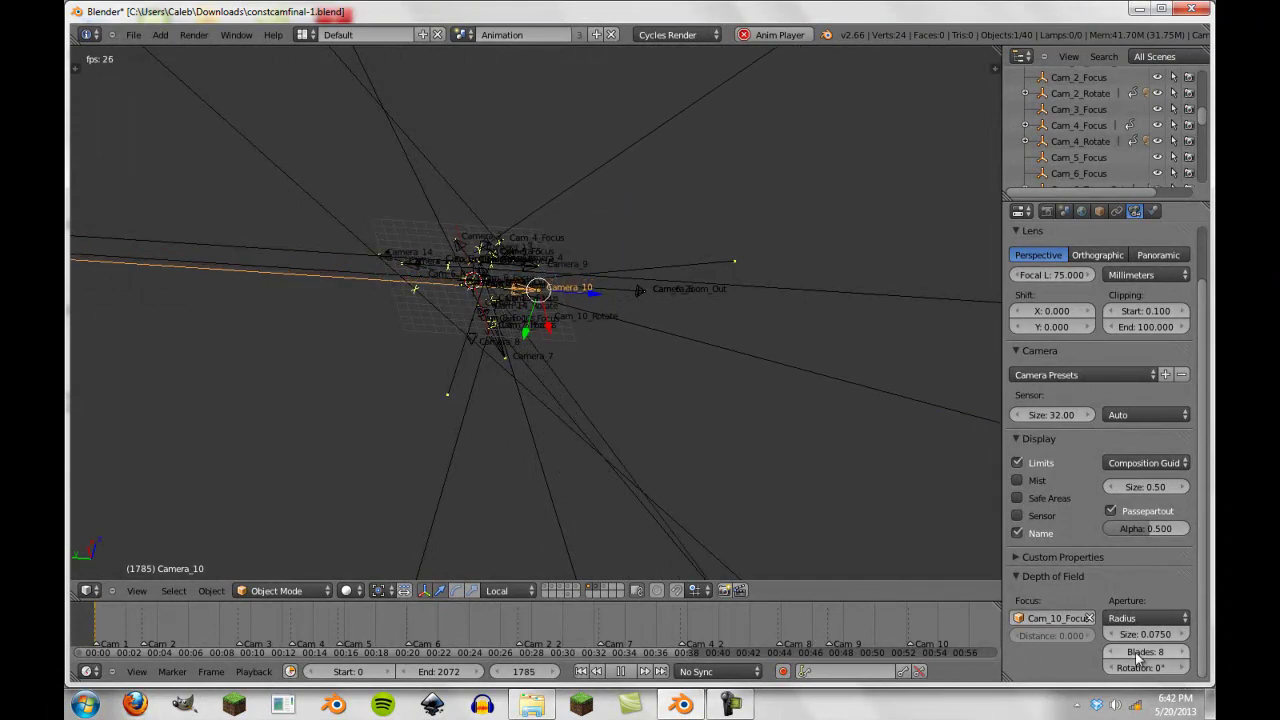
scroll(84, 338, "up", 5)
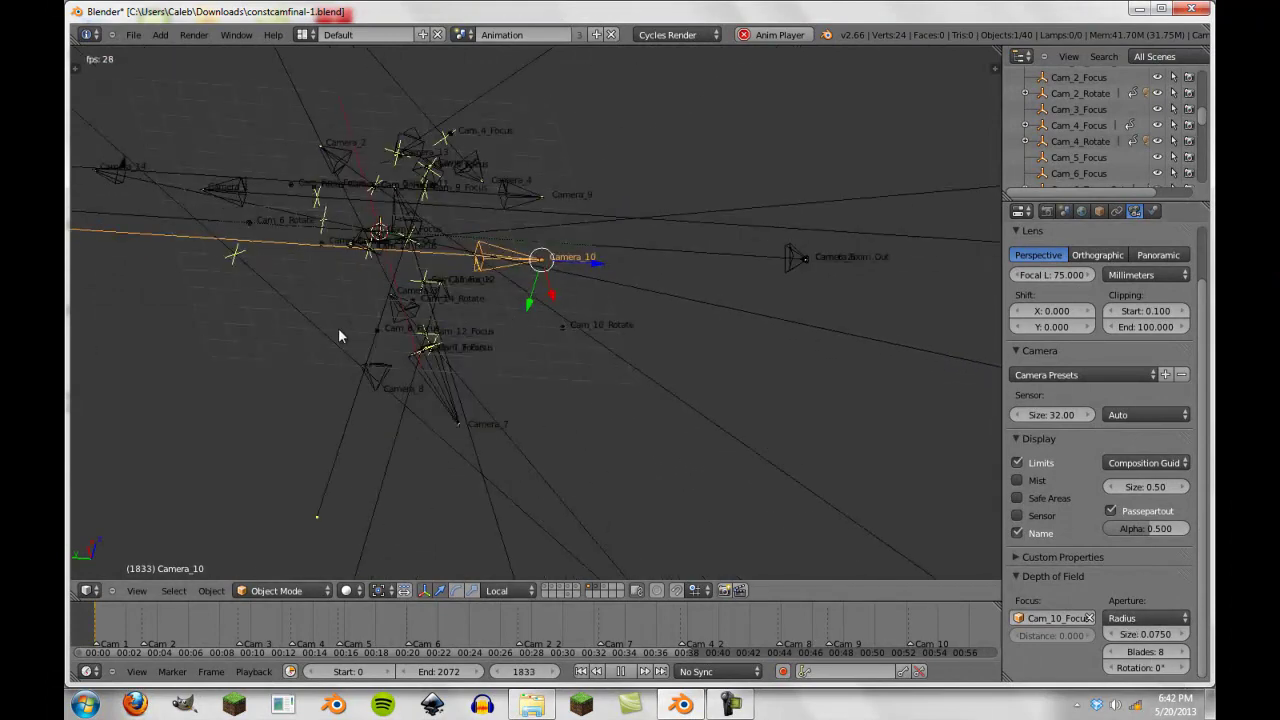
Save the blend file.
left_click(136, 37)
left_click(160, 133)
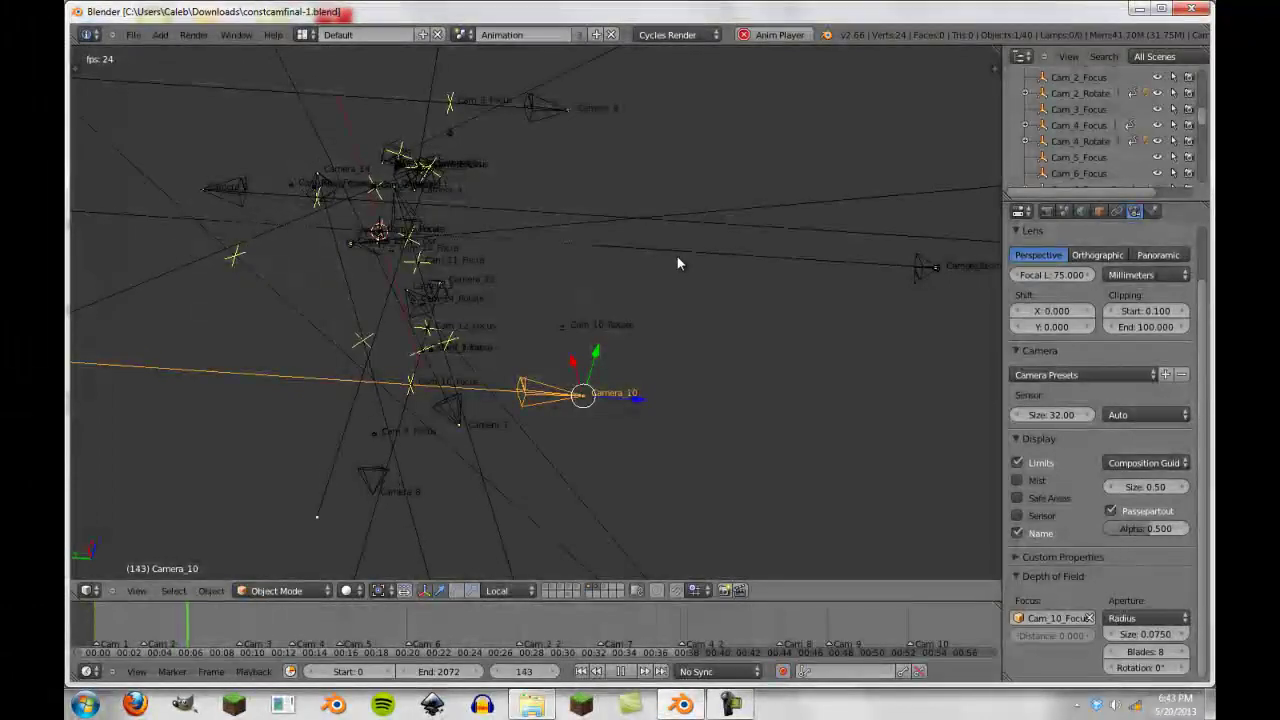
middle_click_drag(448, 304, 498, 274)
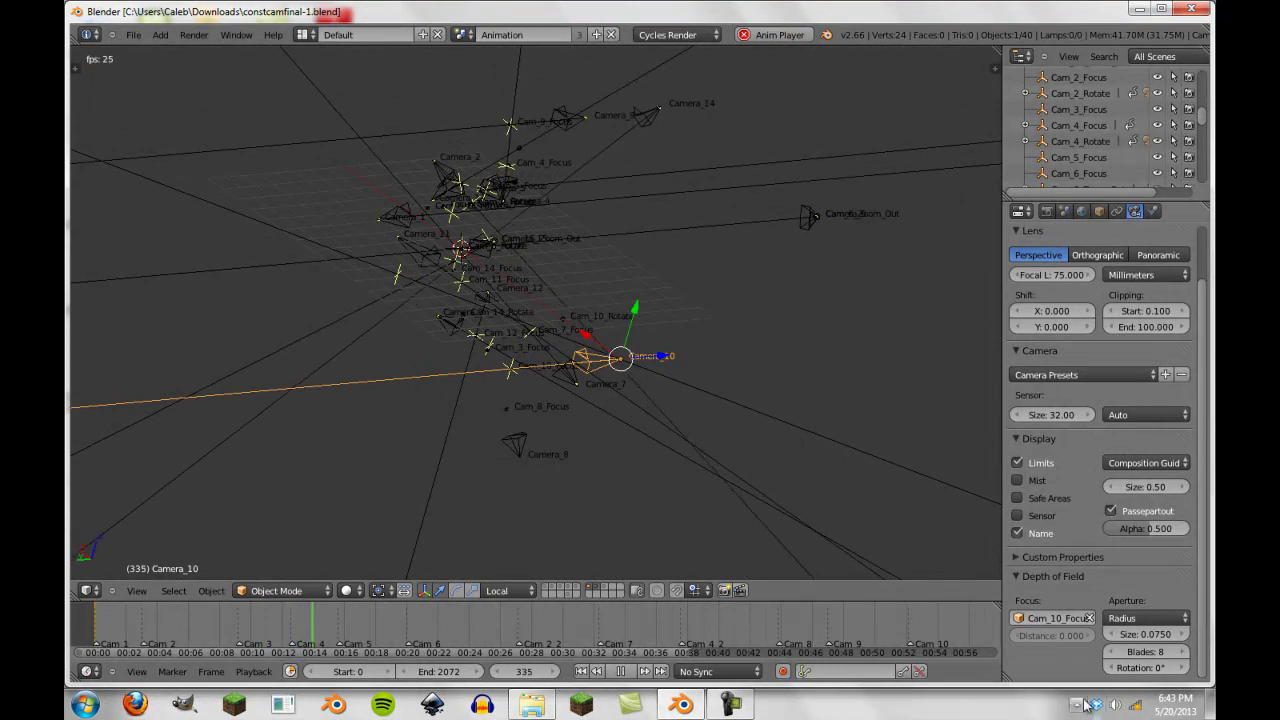
Display the render settings and examine the animated camera rig around Camera_10.
scroll(565, 552, "up", 2)
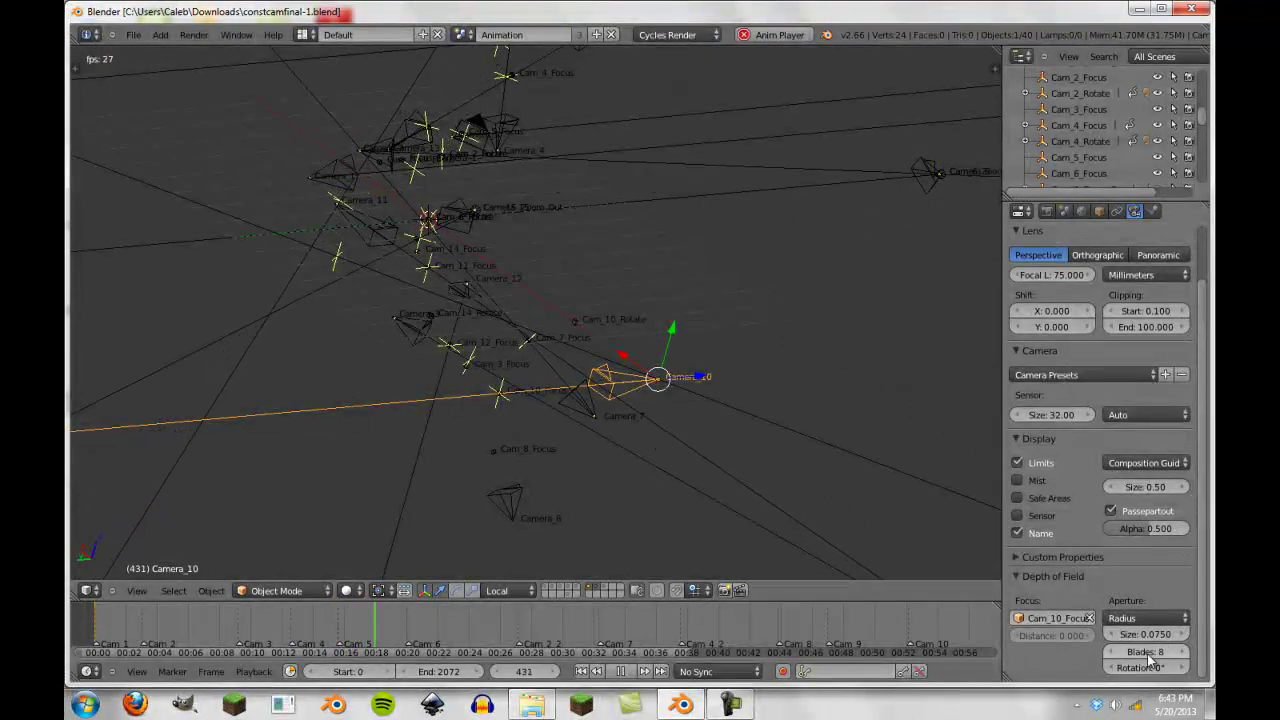
scroll(581, 465, "down", 3)
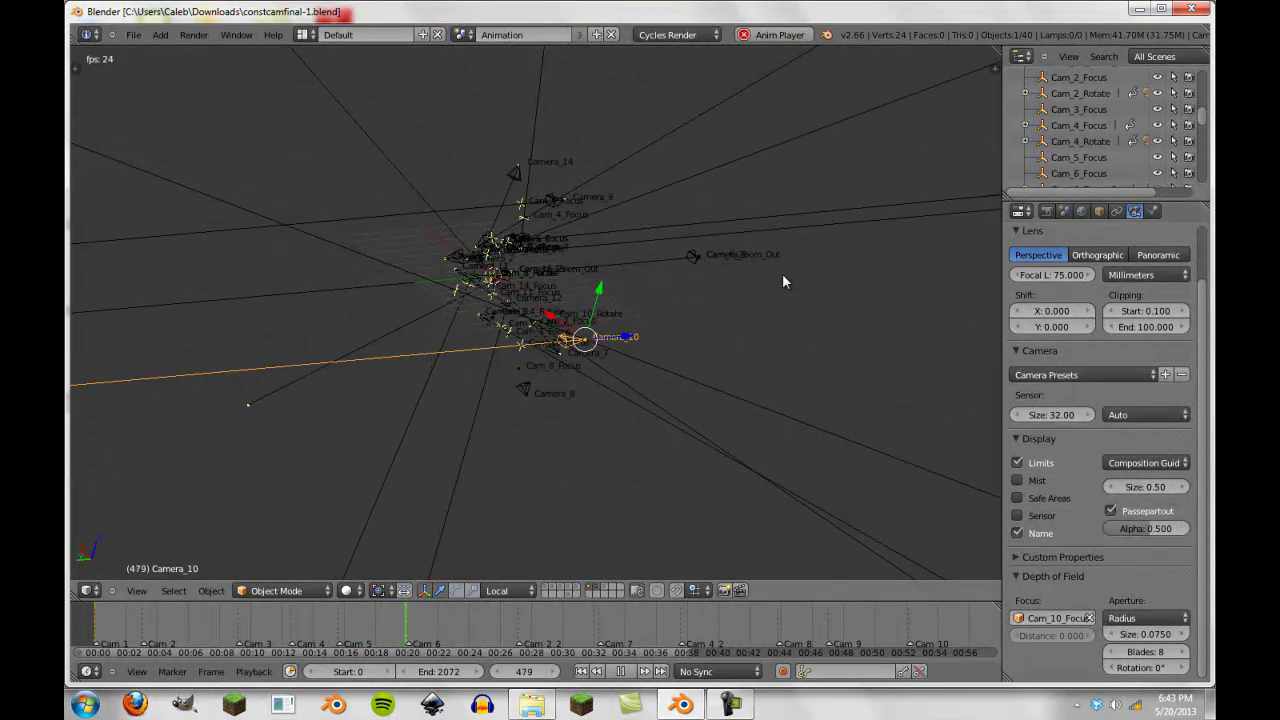
scroll(650, 290, "up", 3)
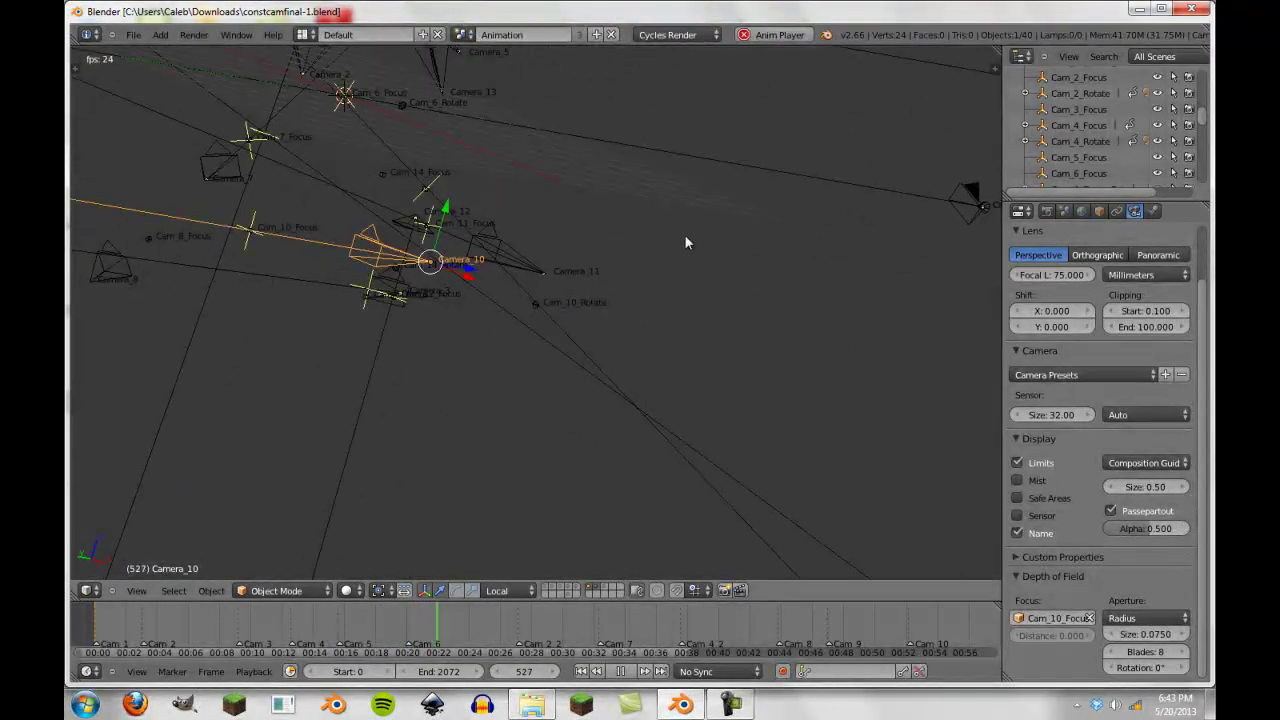
left_click(1047, 211)
middle_click_drag(570, 220, 442, 273)
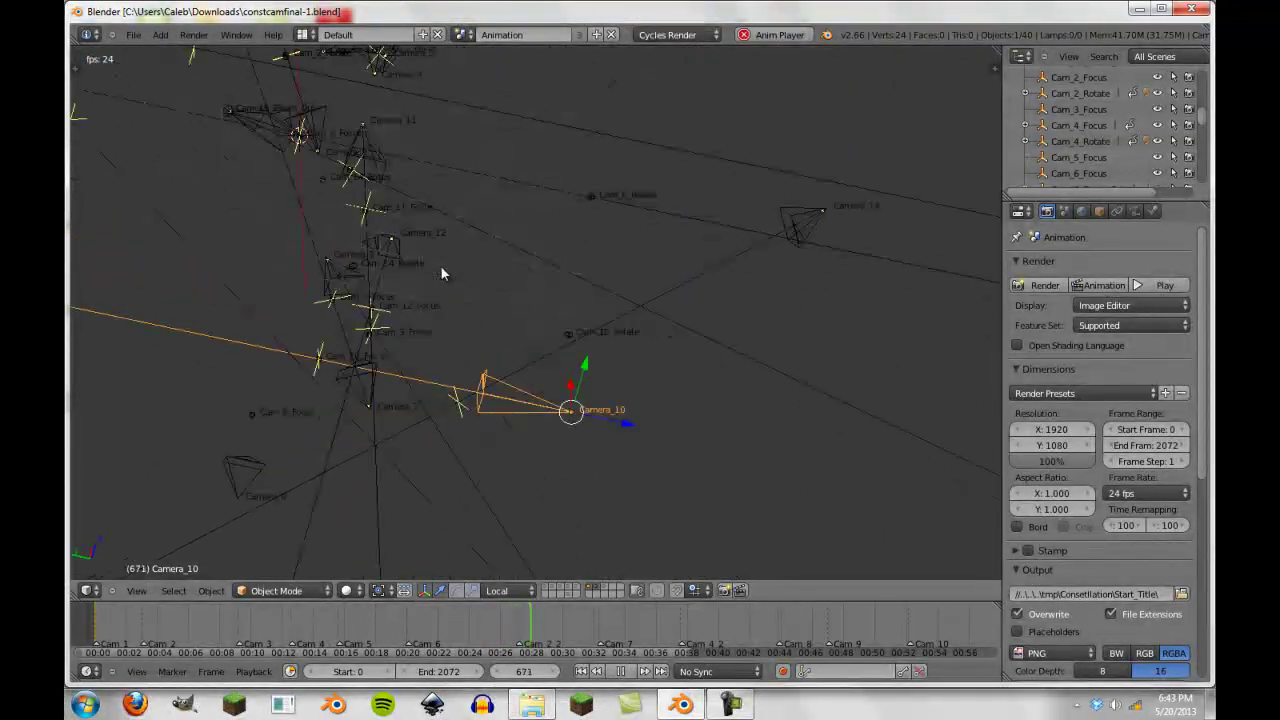
Display the camera layer and the empties layer in turn during playback, and examine how the camera rig moves.
left_click(590, 587)
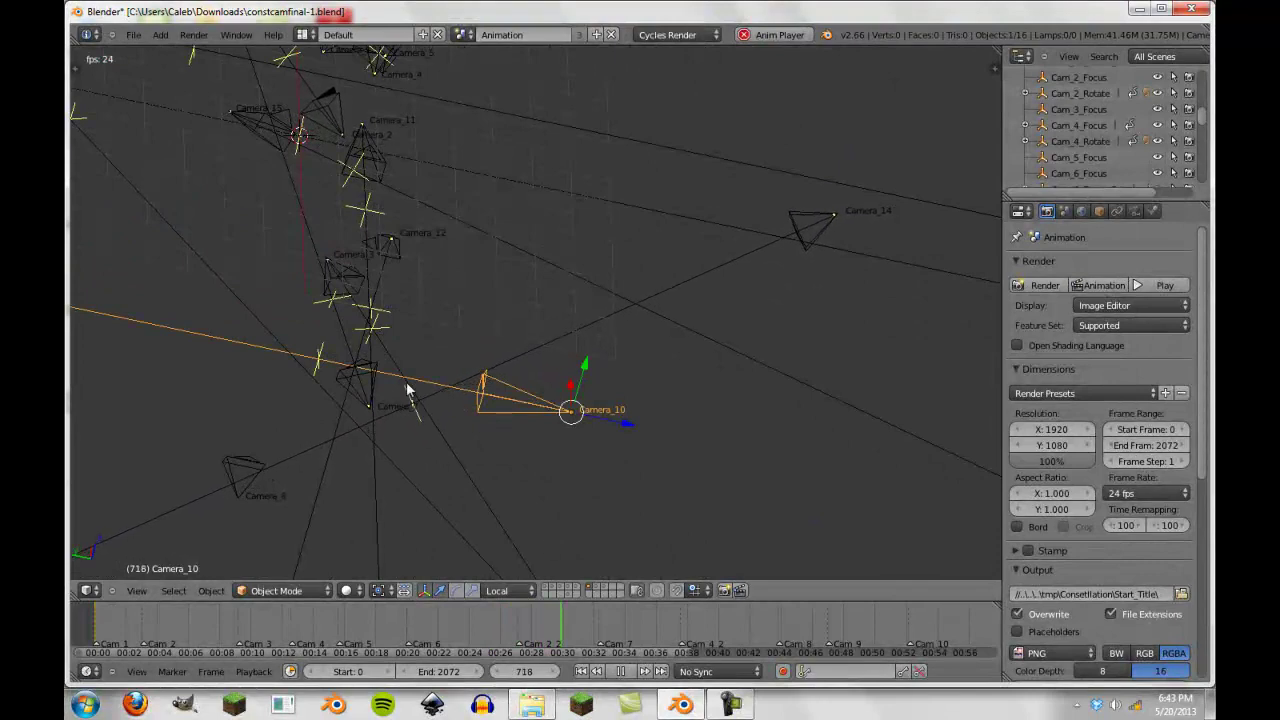
scroll(485, 425, "down", 3)
left_click(597, 587)
middle_click_drag(545, 240, 488, 252)
middle_click_drag(749, 181, 649, 303)
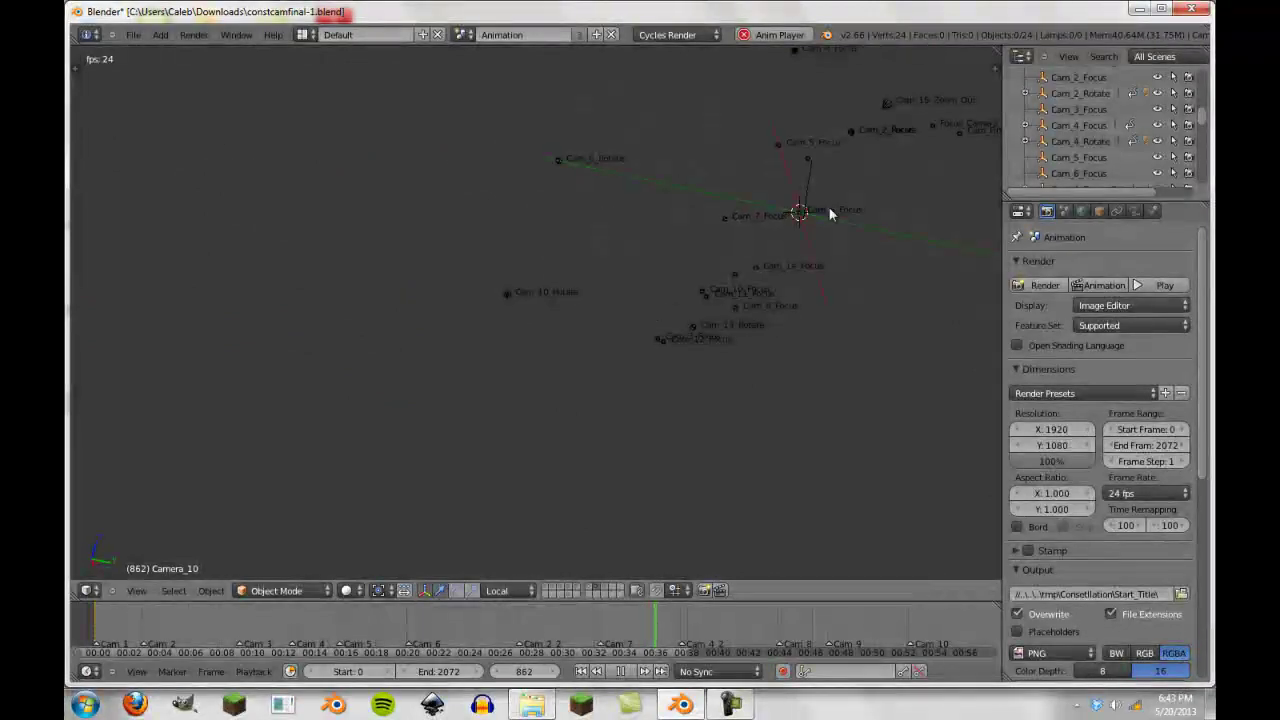
Display the star layer and stop the playback so the scene returns to frame 0.
left_click(587, 589)
left_click(578, 587)
scroll(646, 393, "up", 2)
key("Escape")
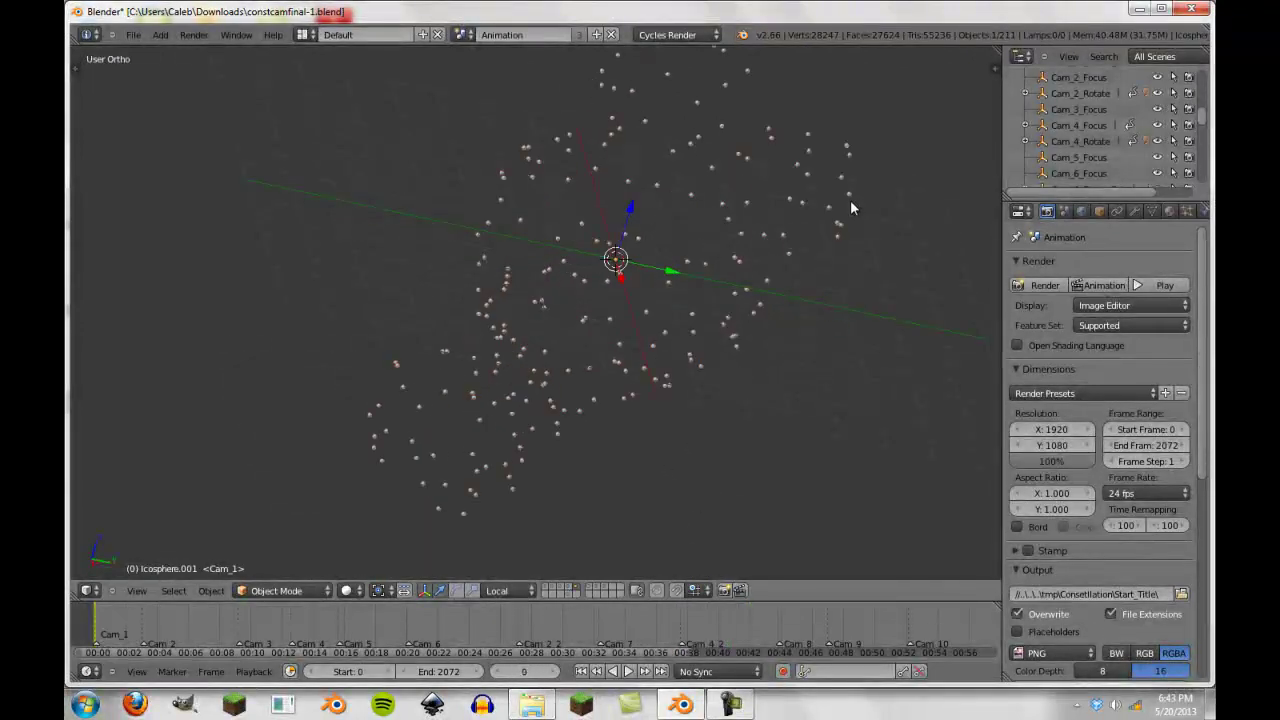
Inspect the star icosphere in Edit Mode, return to Object Mode and examine the star cloud from several angles.
key("Tab")
scroll(544, 441, "up", 4)
scroll(544, 441, "down", 3)
scroll(555, 397, "down", 3)
key("Tab")
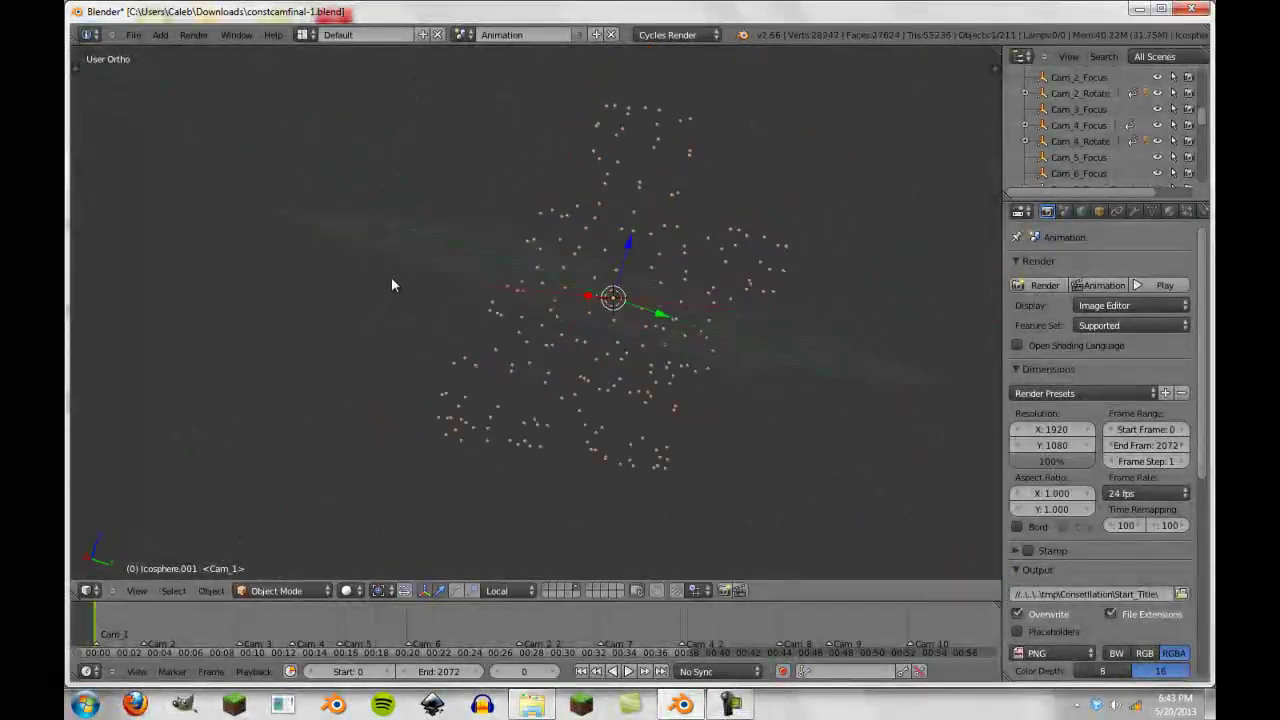
scroll(519, 325, "up", 2)
middle_click_drag(769, 379, 503, 222, "shift")
scroll(600, 217, "down", 3)
middle_click_drag(628, 252, 513, 250)
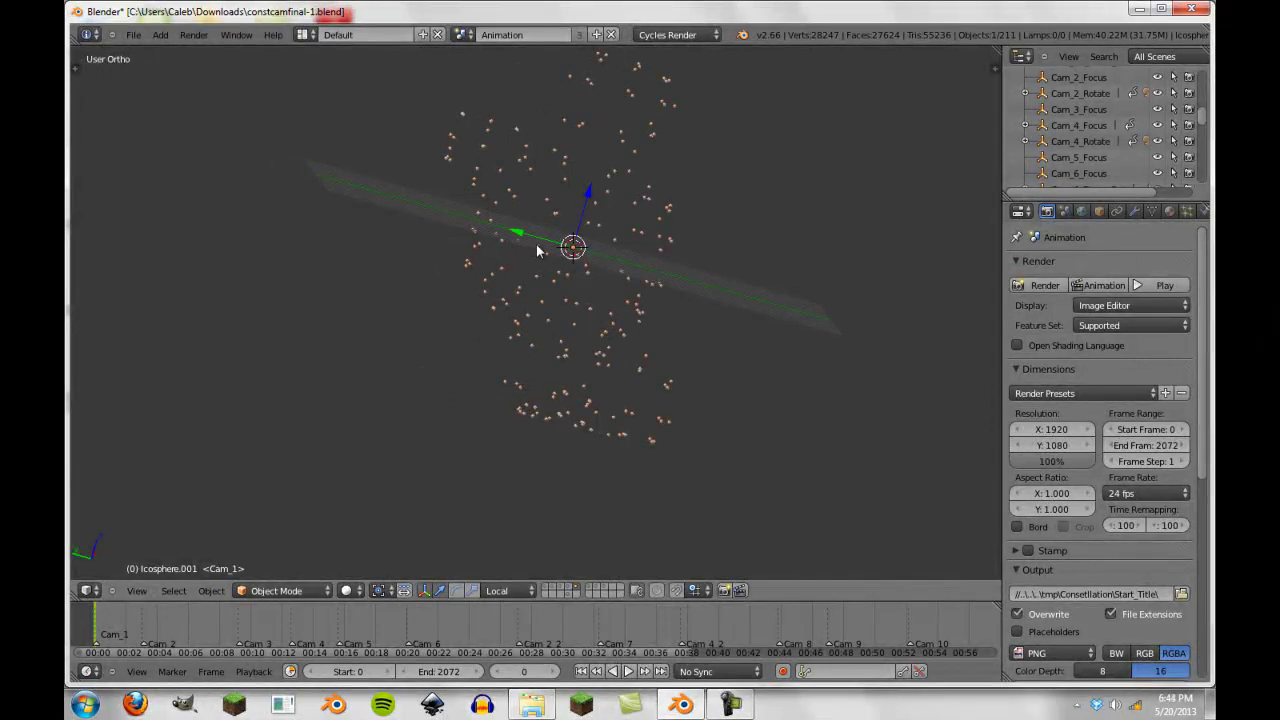
scroll(541, 246, "down", 1)
scroll(567, 257, "up", 5)
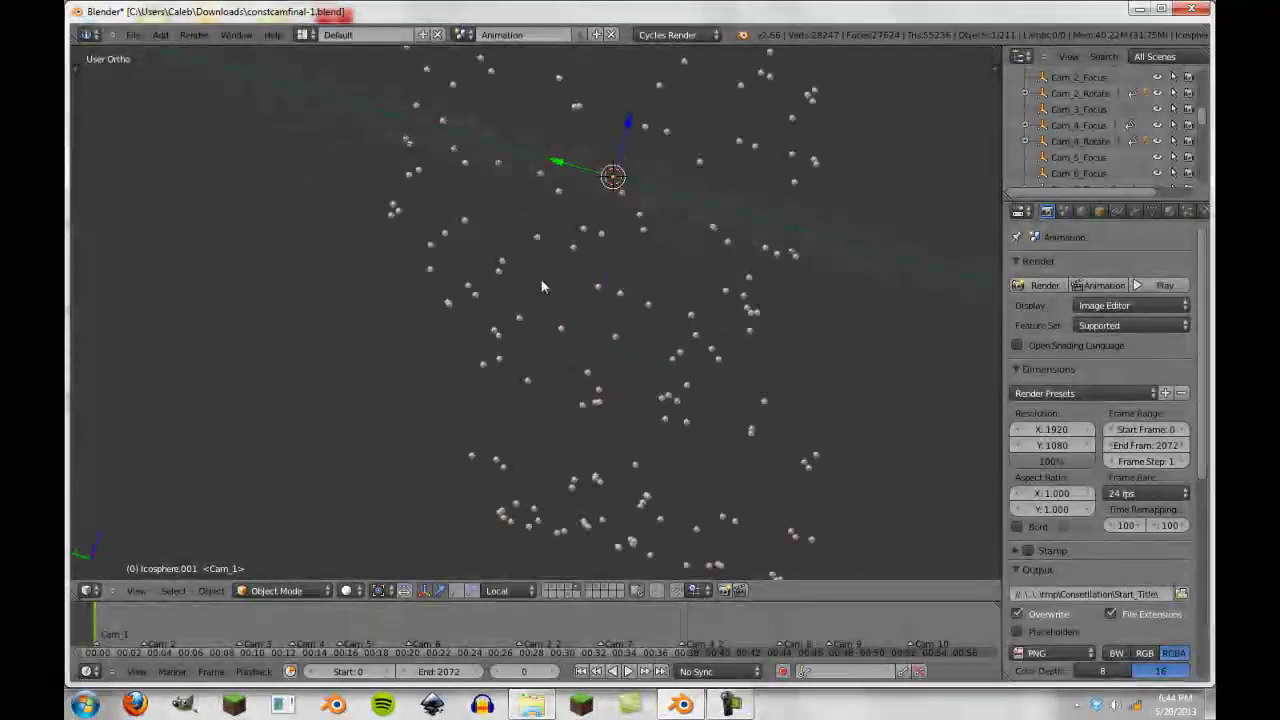
Check the star object's mesh in Edit Mode once more and return to Object Mode.
key("Tab")
middle_click_drag(537, 257, 506, 211)
scroll(521, 211, "up", 2)
key("Tab")
scroll(565, 295, "down", 6)
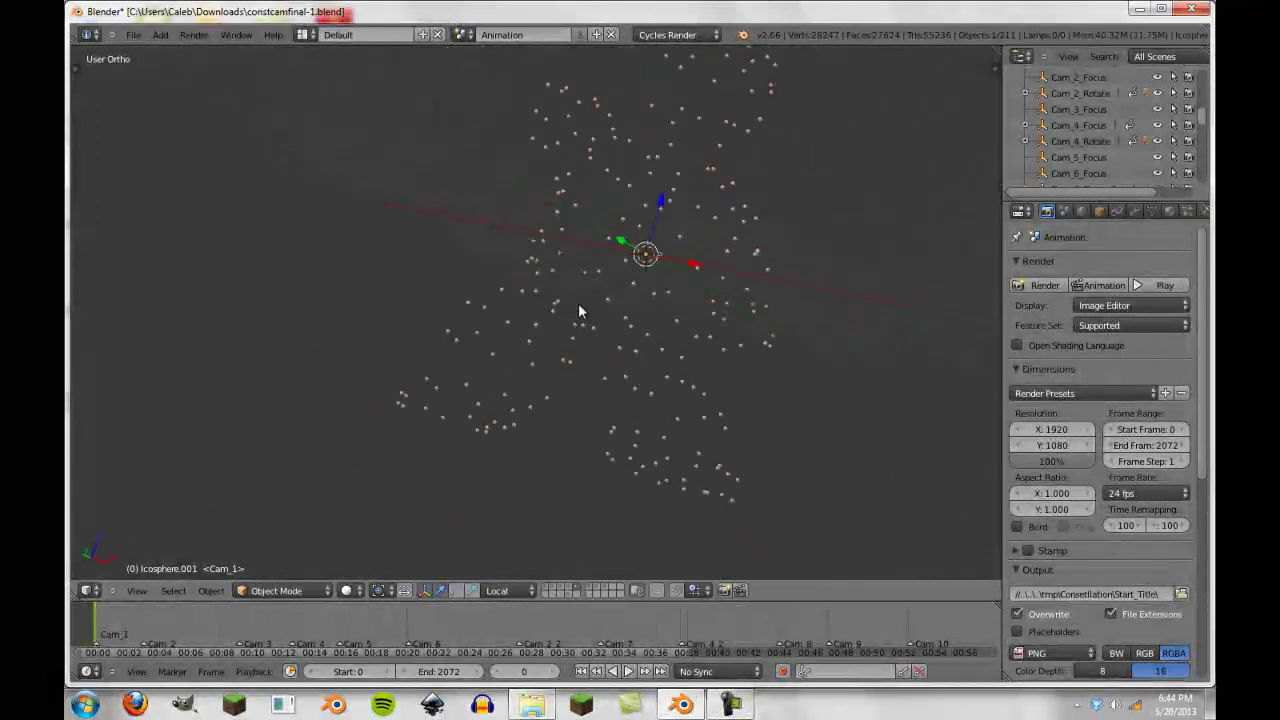
Look through the star objects' mesh data and material settings, and toggle the selection of all stars.
left_click(1152, 211)
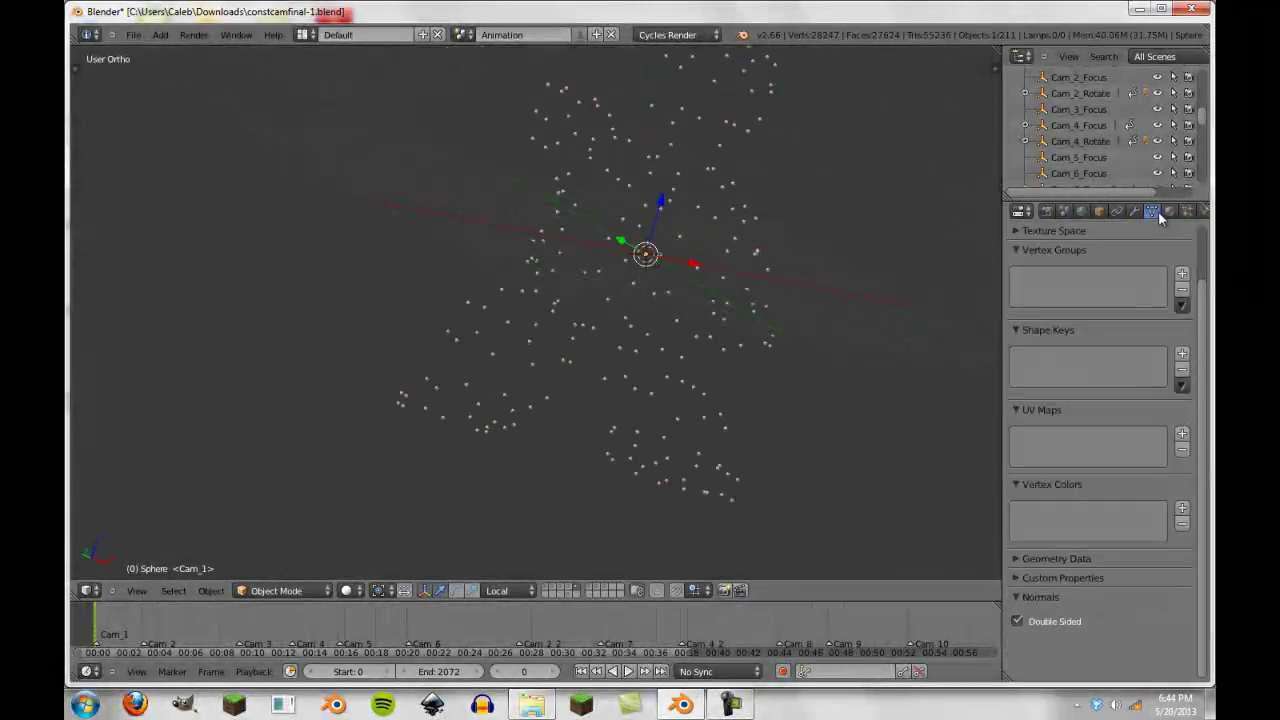
left_click(1169, 211)
left_click(1152, 211)
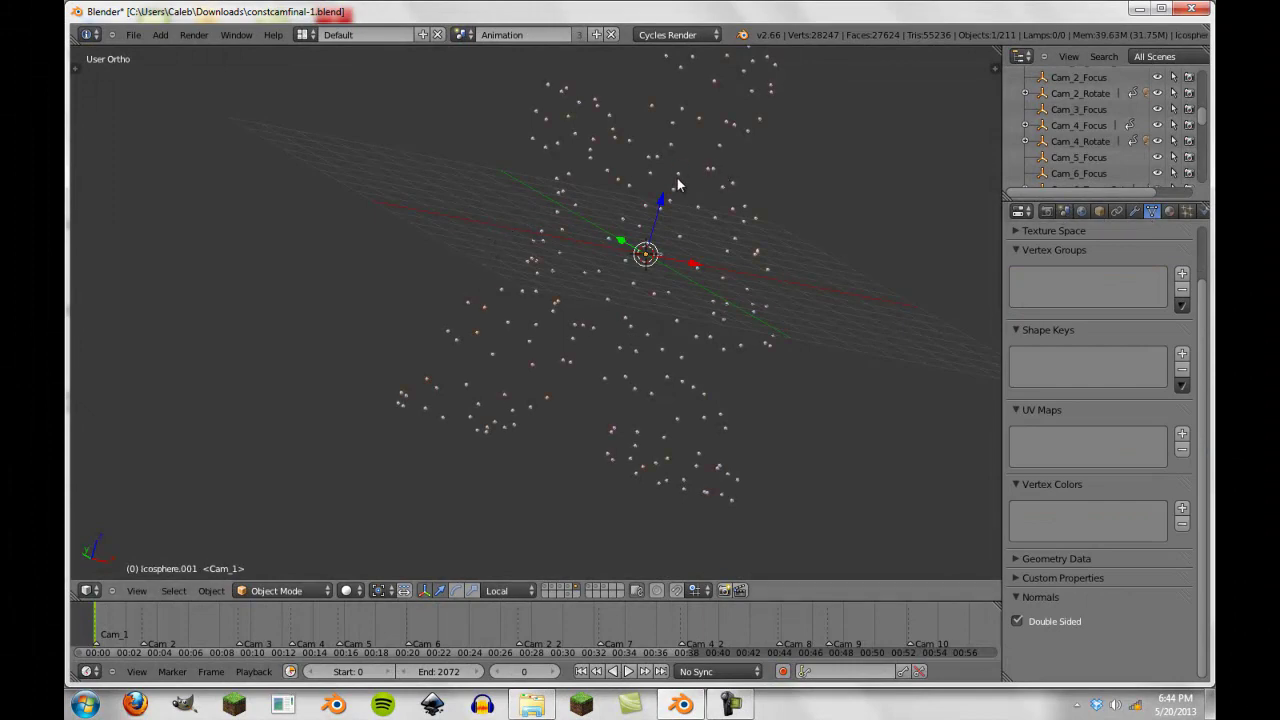
key("a")
key("a")
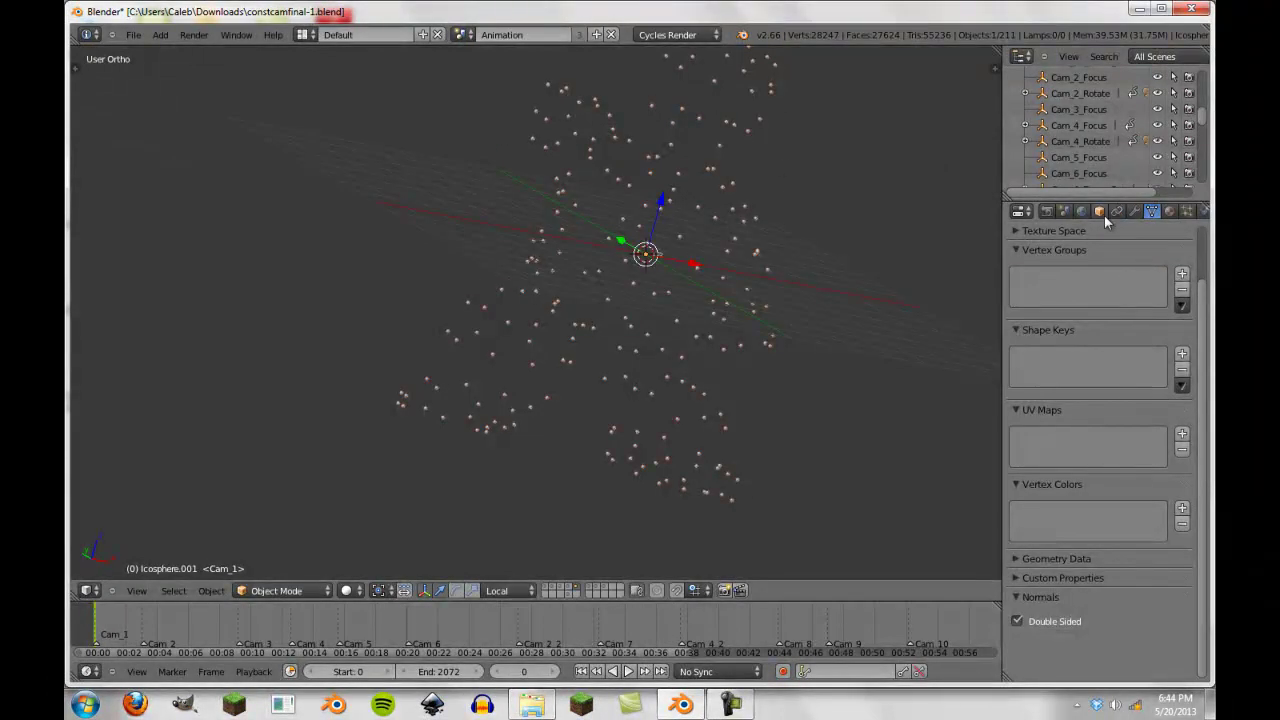
Show the star object's object settings, examine its duplication options and view the star cloud from another angle.
left_click(1099, 211)
scroll(1089, 542, "down", 5)
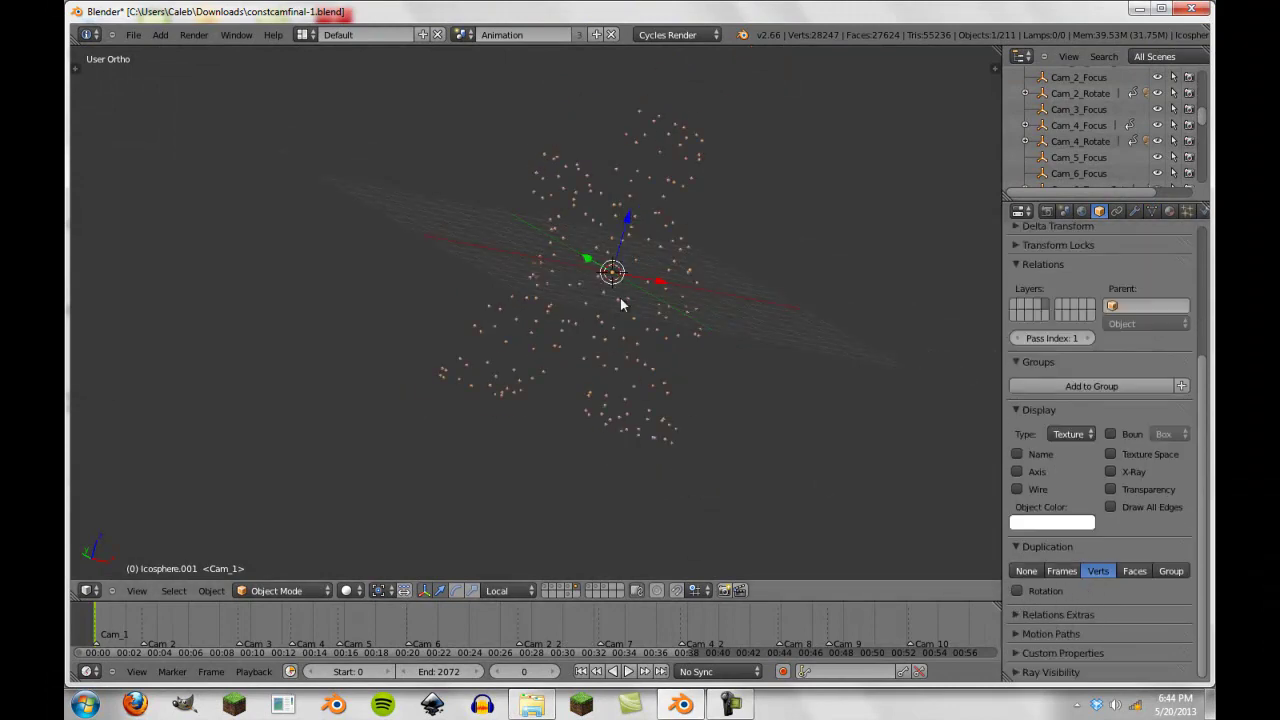
key("a")
scroll(629, 327, "up", 4)
scroll(629, 327, "down", 9)
middle_click_drag(619, 313, 411, 276)
scroll(411, 276, "up", 4)
Display the constellation line layer and scrub the animation to frame 682.
left_click_drag(123, 636, 1077, 641)
key("shift+Left")
middle_click_drag(97, 591, 180, 614)
left_click_drag(157, 614, 627, 616)
Select the rsObject.001 line network and examine it up close.
scroll(666, 234, "up", 5)
middle_click_drag(666, 234, 686, 302)
right_click(686, 304)
scroll(673, 360, "up", 3)
scroll(731, 376, "down", 1)
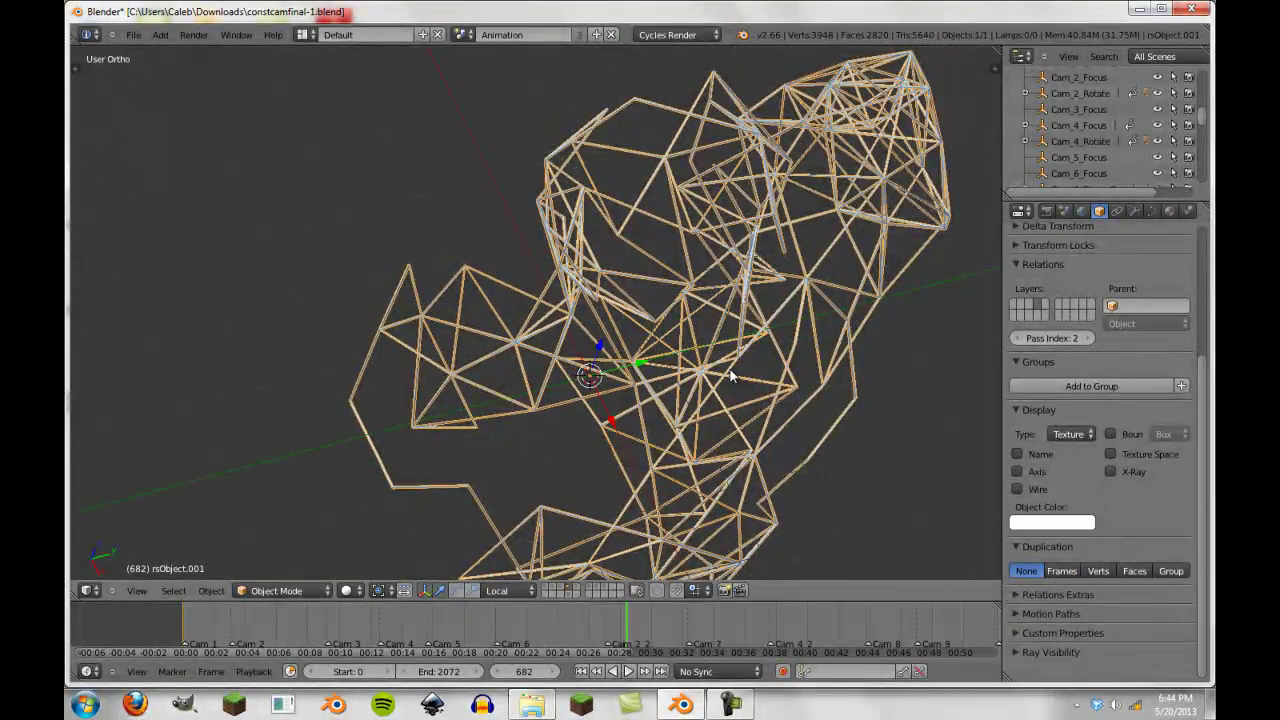
Enter Edit Mode on the line network and examine its full set of curve points and connections.
key("Tab")
scroll(700, 340, "up", 4)
middle_click_drag(593, 316, 490, 360)
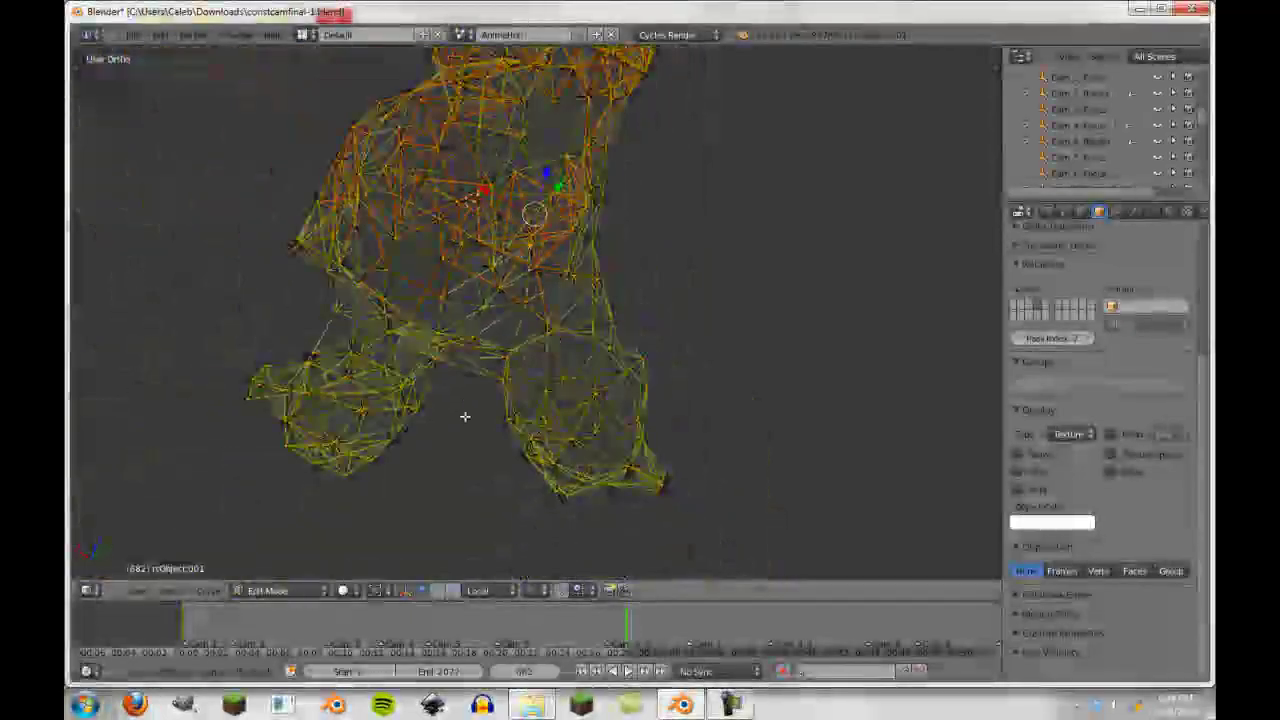
scroll(466, 417, "down", 4)
scroll(477, 329, "up", 6)
middle_click_drag(380, 342, 475, 317, "shift")
scroll(420, 368, "down", 5)
scroll(475, 317, "up", 8)
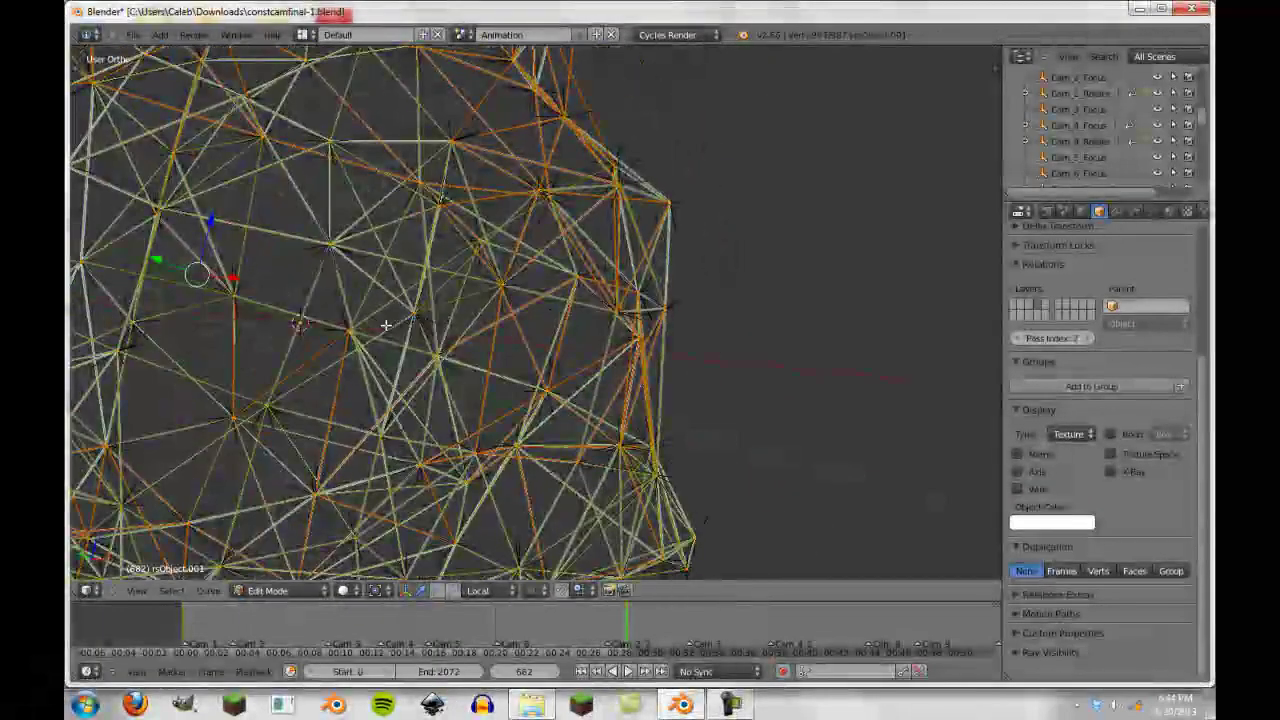
scroll(406, 314, "down", 8)
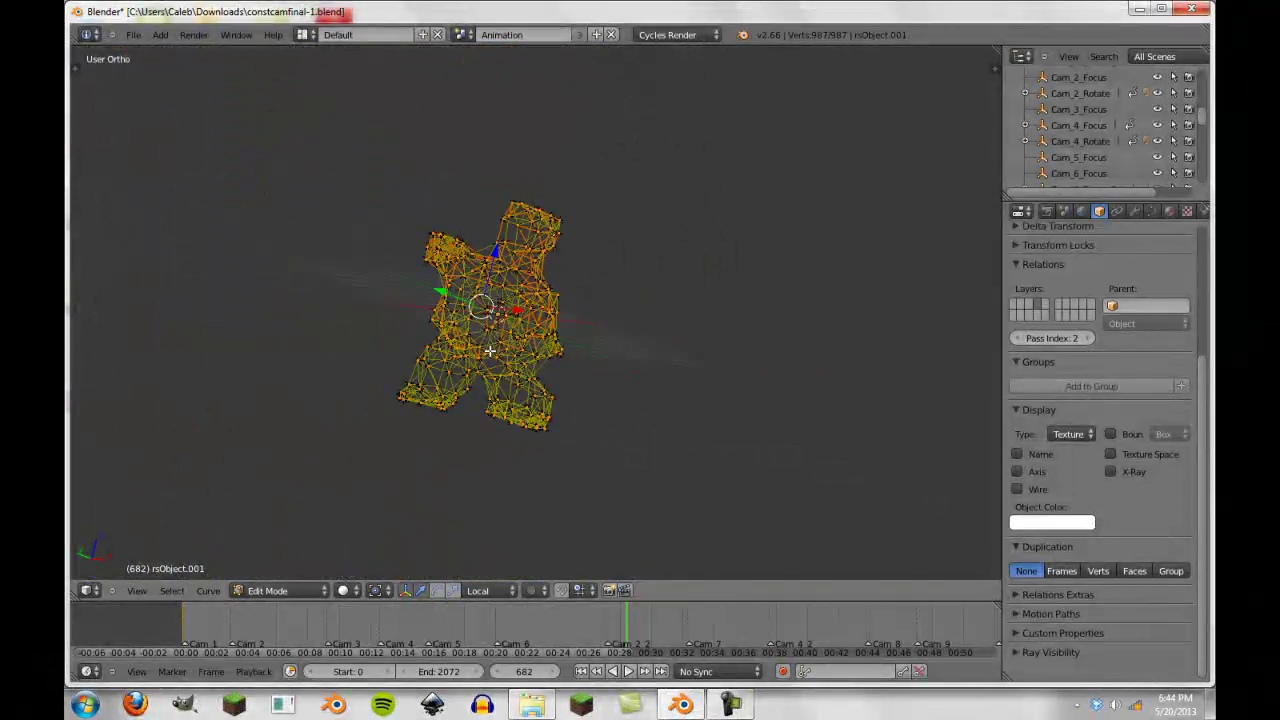
scroll(459, 333, "up", 4)
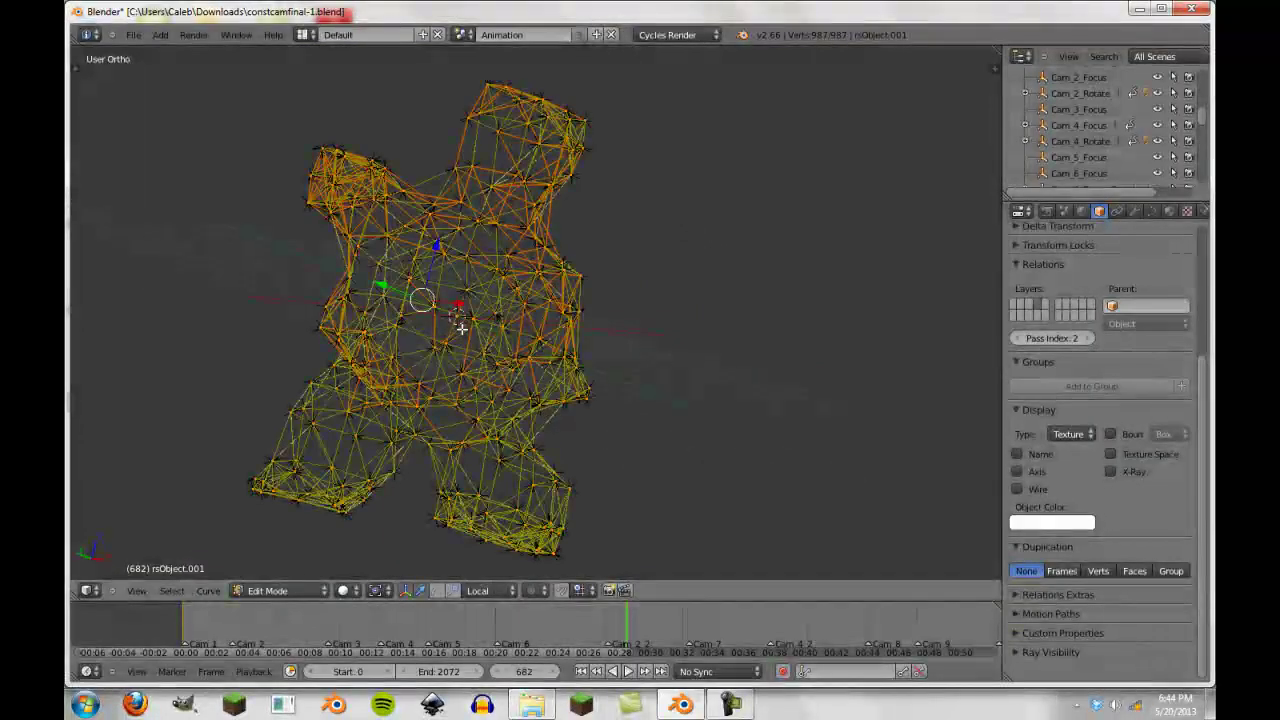
Return to Object Mode and examine the partly built line network from several sides.
key("Tab")
middle_click_drag(392, 324, 604, 286, "shift")
middle_click_drag(604, 286, 471, 268)
scroll(513, 295, "up", 4)
scroll(608, 264, "down", 3)
middle_click_drag(345, 216, 471, 320, "shift")
scroll(471, 320, "up", 1)
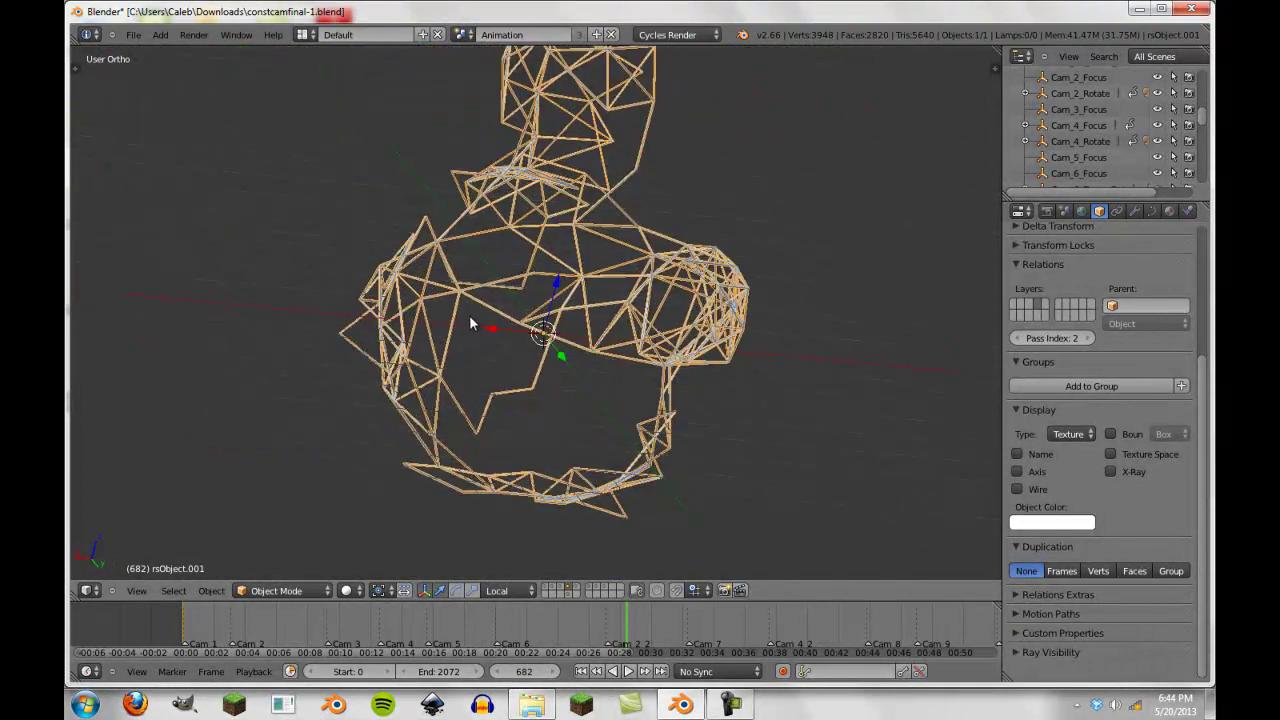
middle_click_drag(483, 394, 552, 442)
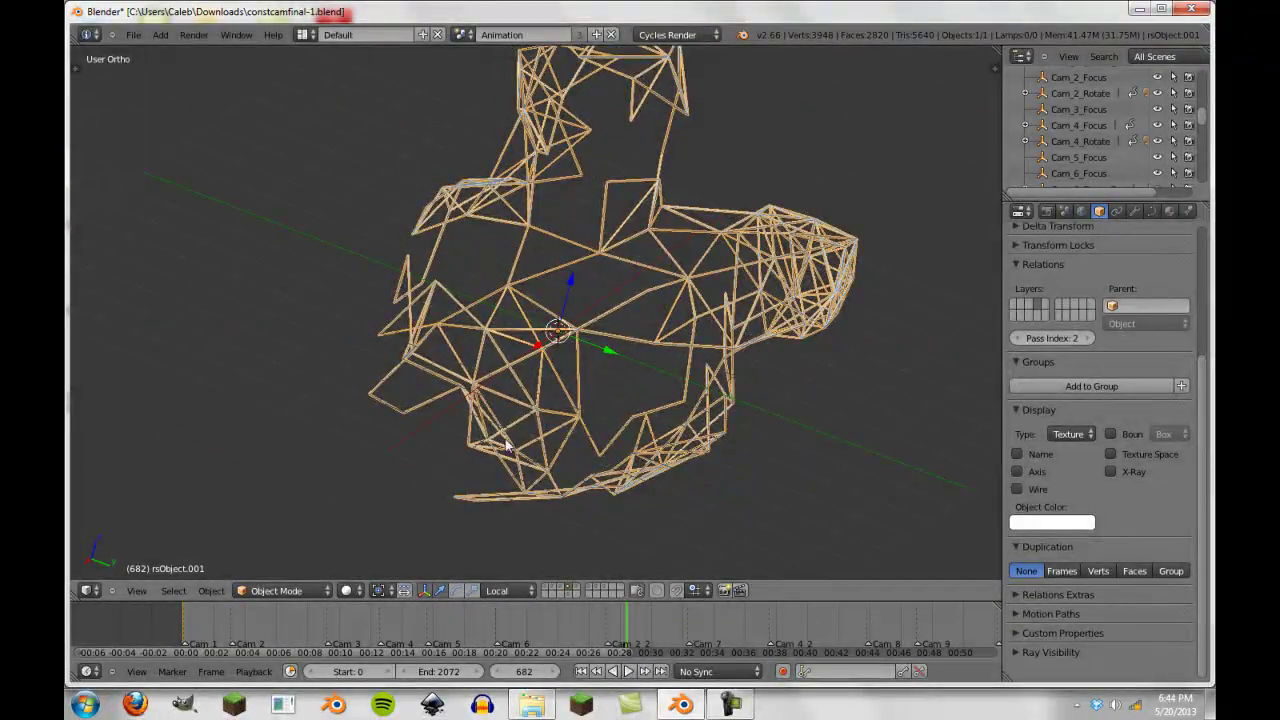
Scrub the animation to frame 365 and show the line network's Subsurf and Build modifiers.
left_click_drag(509, 611, 420, 627)
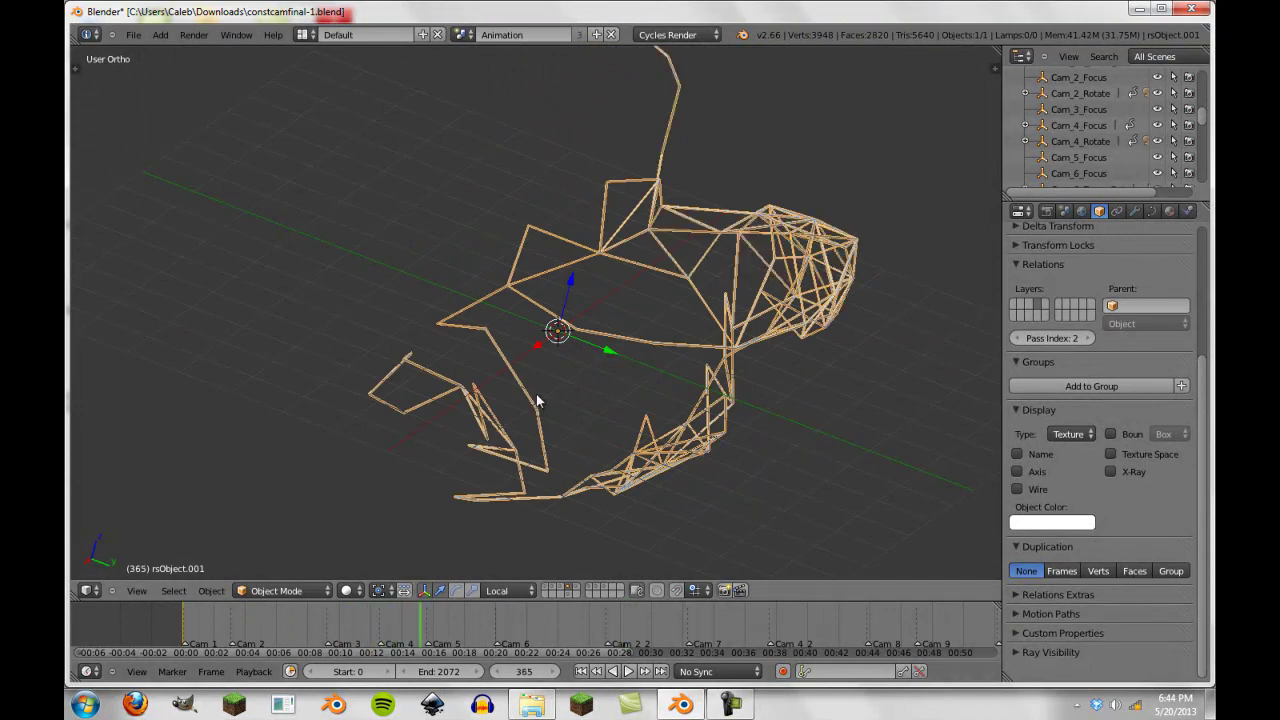
left_click(1137, 212)
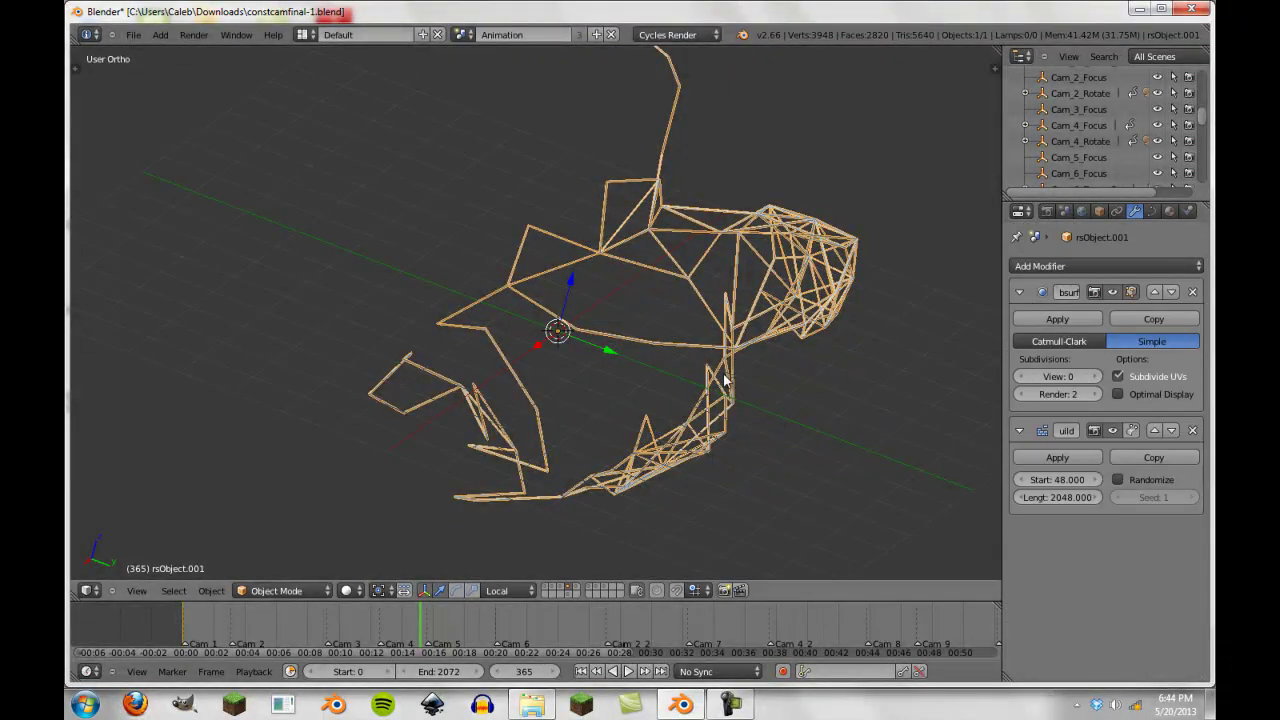
scroll(701, 381, "up", 4)
scroll(700, 374, "down", 3)
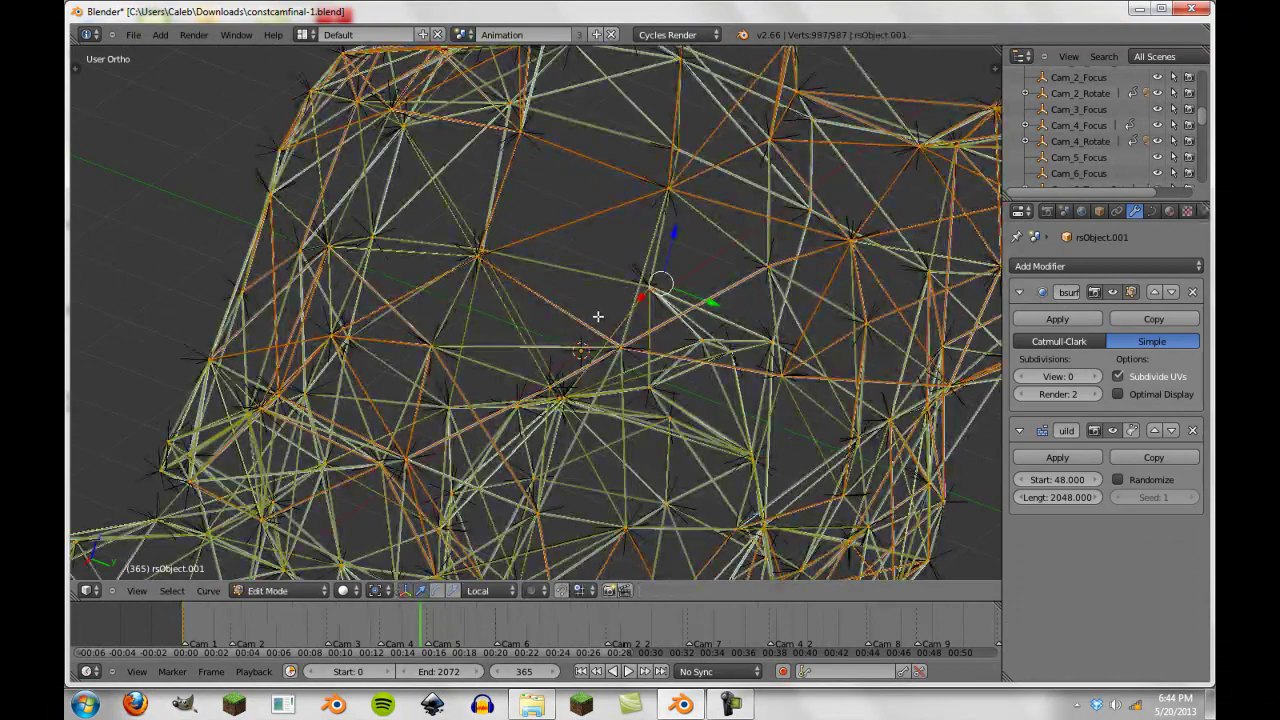
Switch to wireframe shading and examine the geometry of the line segments up close.
scroll(600, 314, "up", 8)
key("z")
scroll(823, 364, "down", 5)
scroll(697, 385, "up", 5)
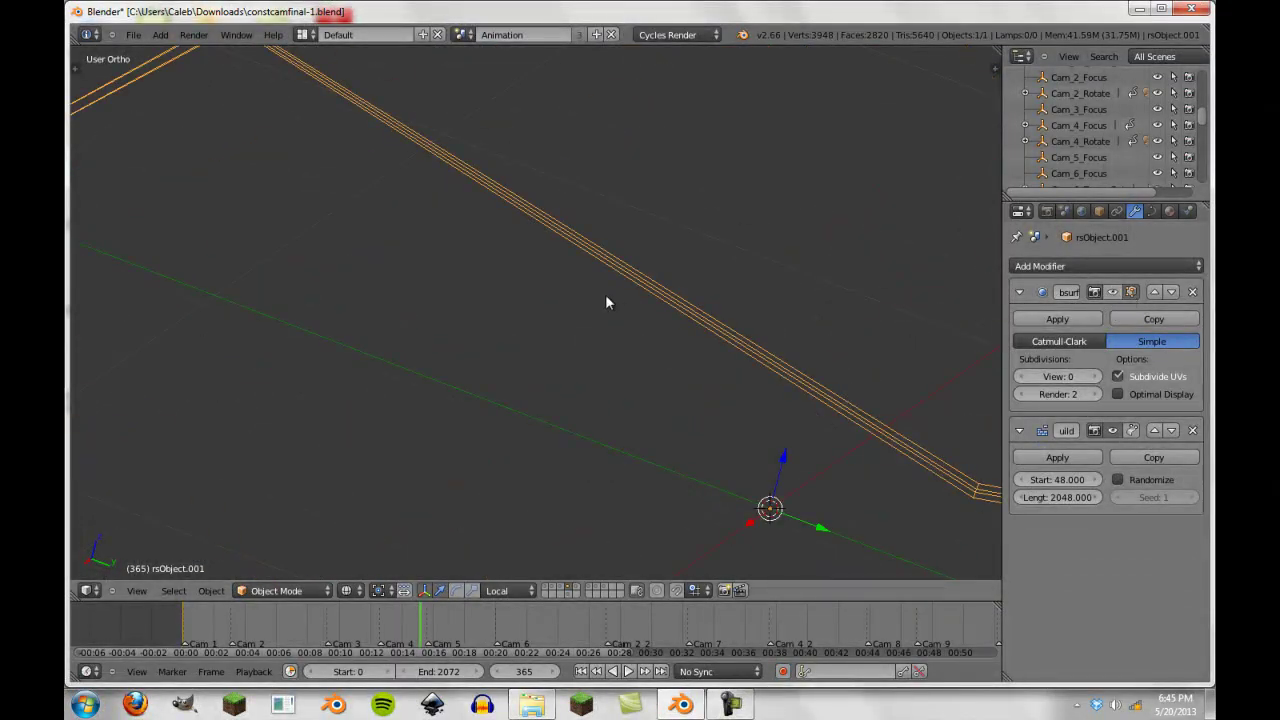
scroll(612, 303, "down", 6)
Compare the line network in Edit Mode and Object Mode, and restore solid shading.
key("Tab")
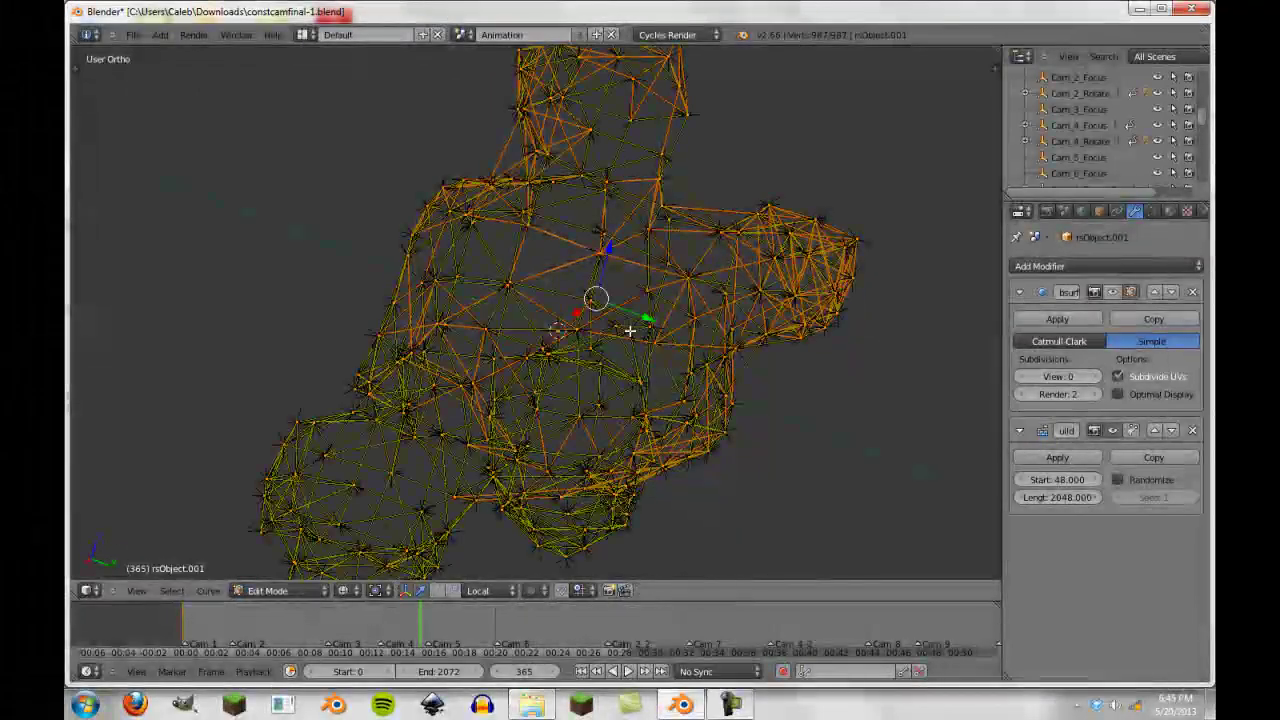
key("Tab")
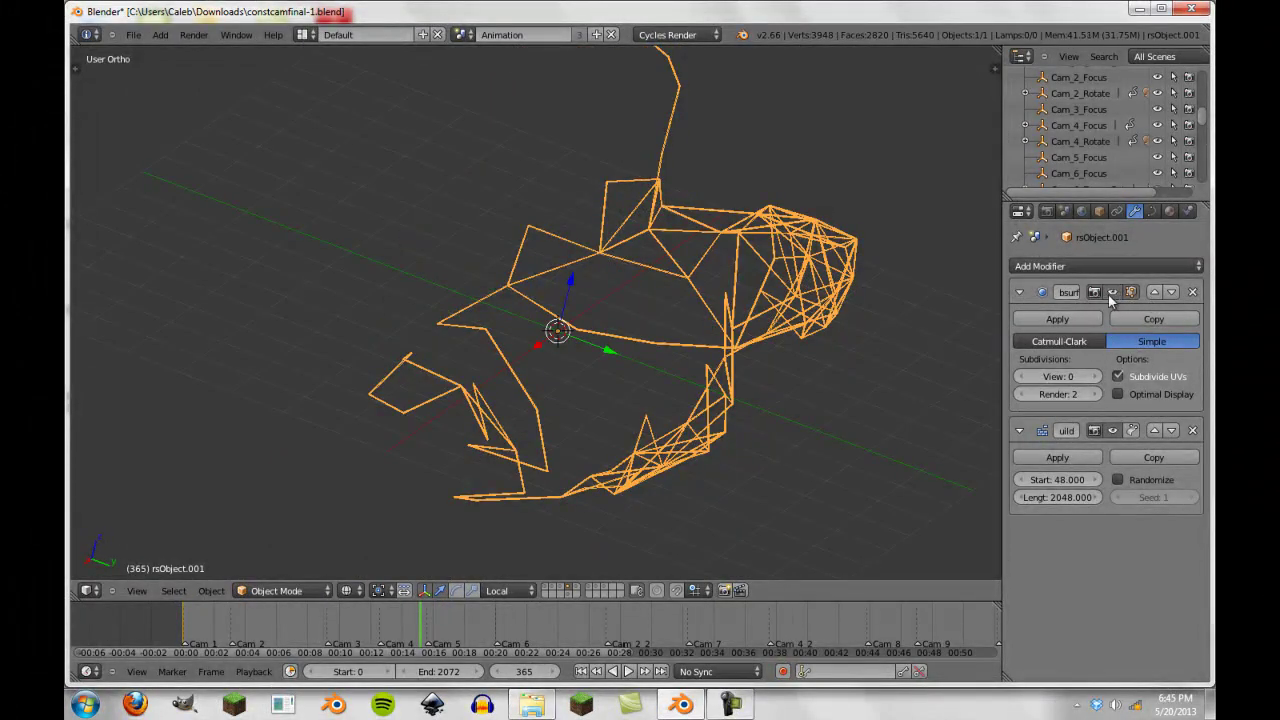
scroll(553, 335, "up", 4)
key("z")
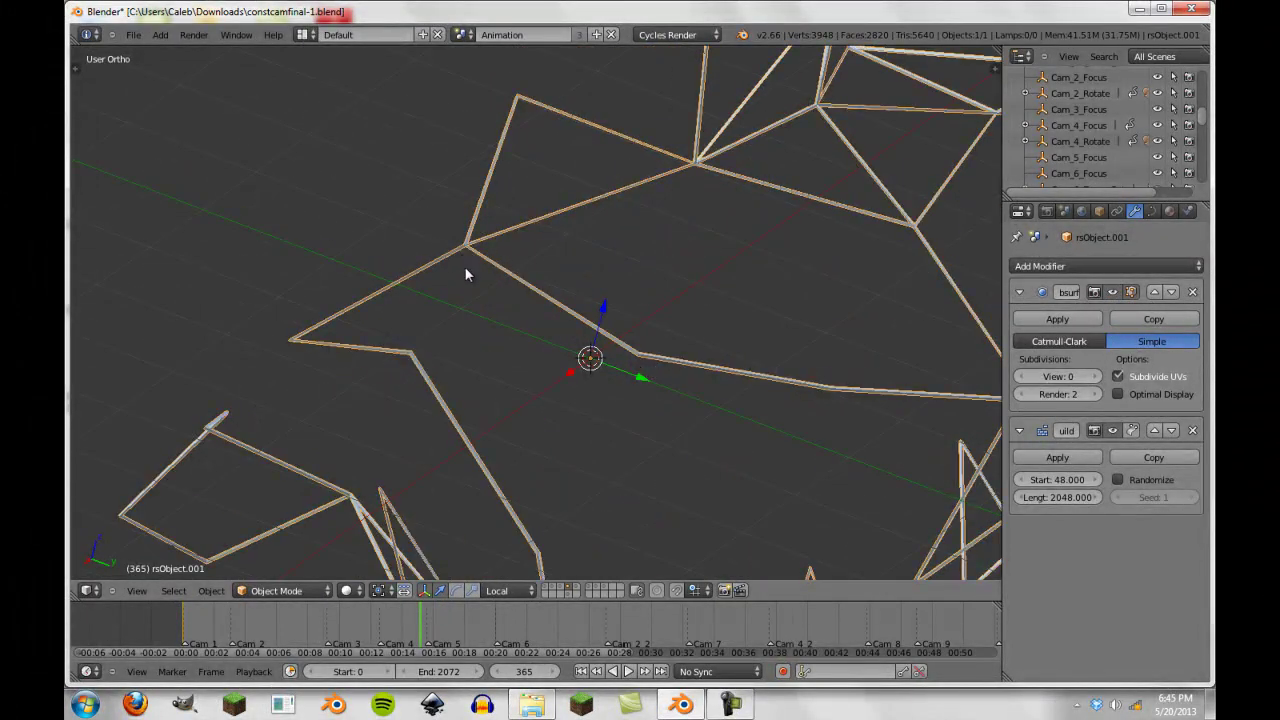
scroll(463, 257, "up", 3)
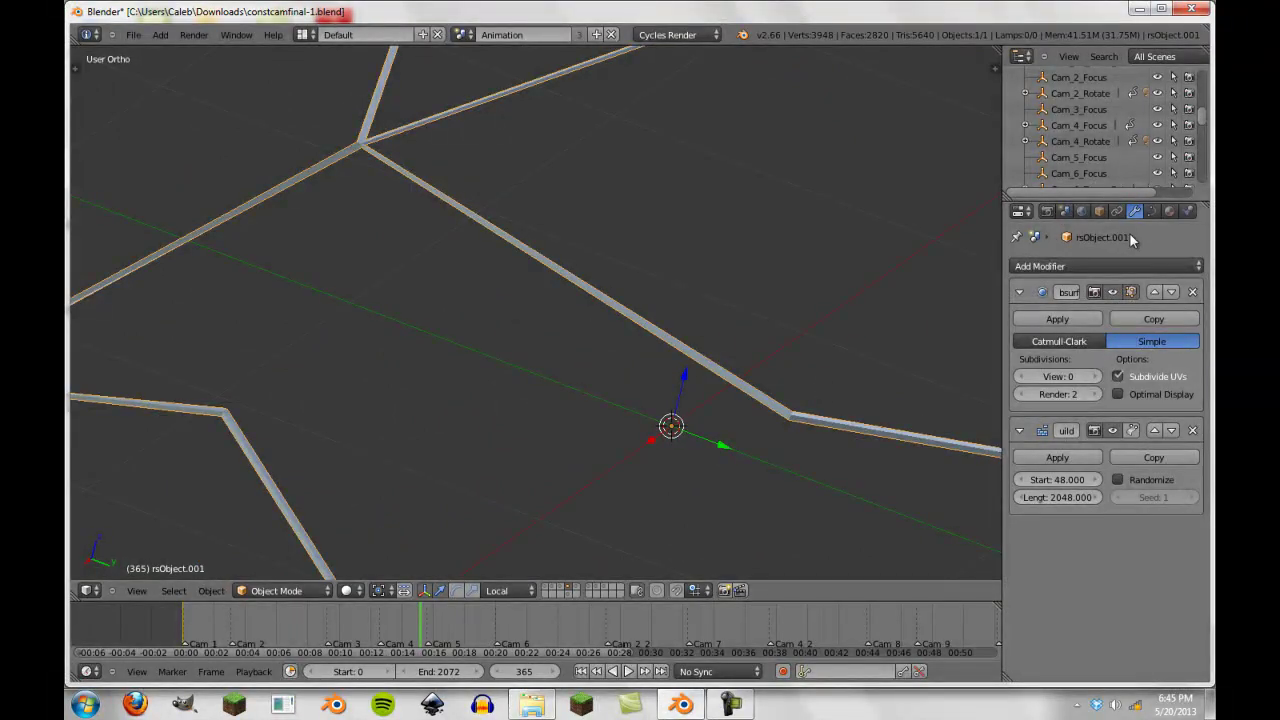
Show the line network's curve data settings and examine its shape, geometry and BezierCircle bevel object.
left_click(1151, 211)
scroll(616, 345, "down", 8)
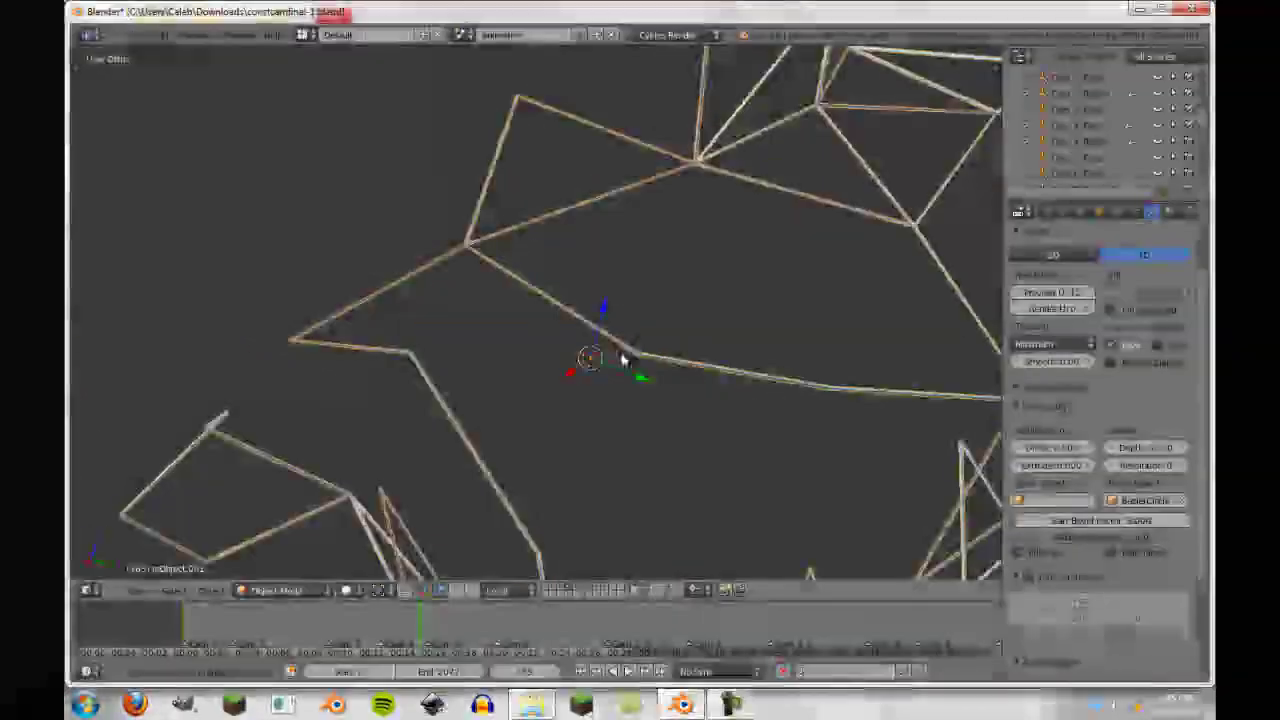
middle_click_drag(622, 358, 507, 268)
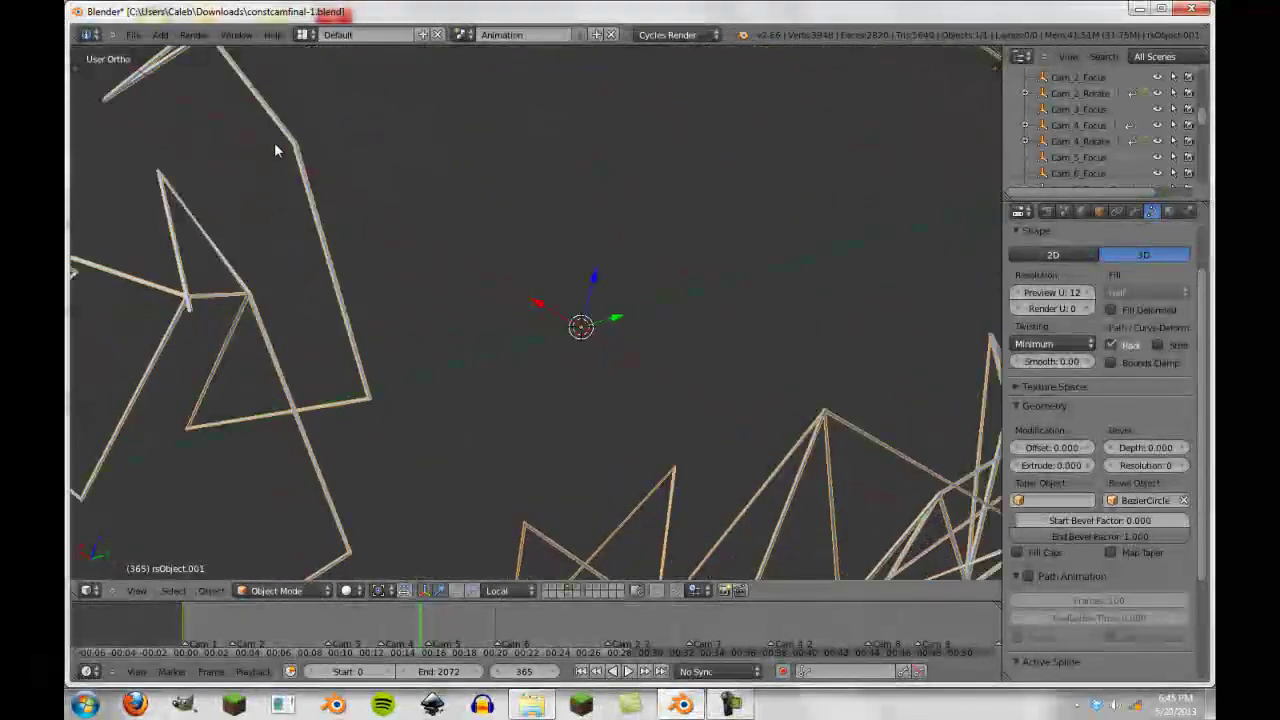
scroll(409, 283, "down", 3)
Show the line network's modifiers again and briefly check its curves in Edit Mode.
left_click(1135, 211)
scroll(506, 328, "down", 2)
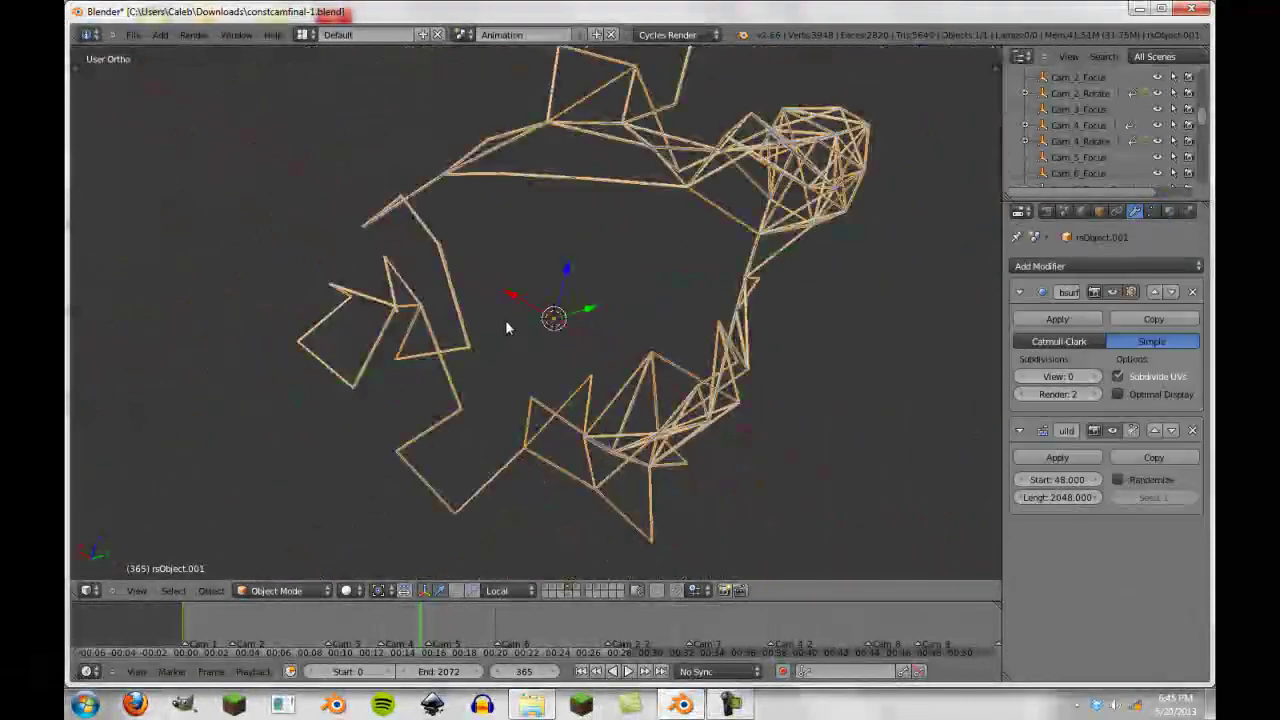
scroll(394, 323, "up", 1)
key("Tab")
scroll(405, 321, "up", 7)
key("Tab")
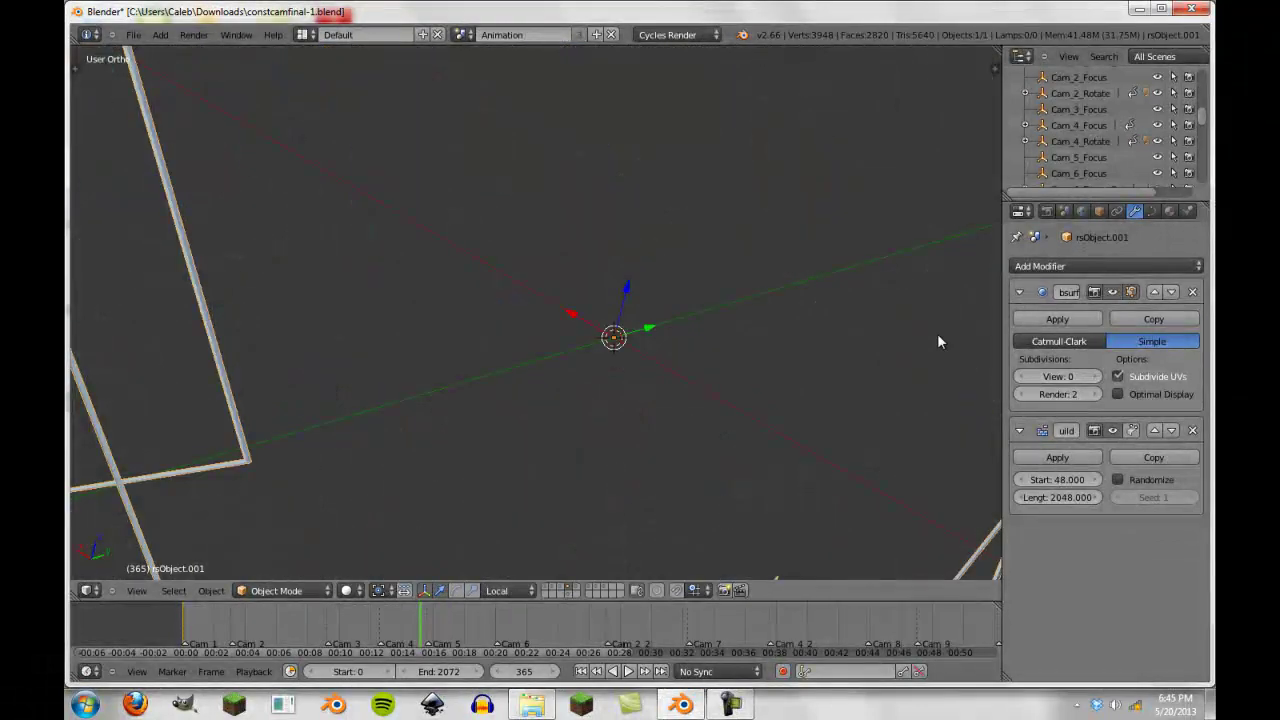
Raise the Subsurf modifier's view subdivisions to 2 and examine a line segment in wireframe shading.
key("z")
middle_click_drag(305, 330, 667, 303, "shift")
scroll(667, 303, "up", 3)
left_click(1090, 378)
left_click(1090, 378)
scroll(587, 334, "down", 4)
middle_click_drag(506, 314, 551, 434, "shift")
scroll(551, 434, "up", 11)
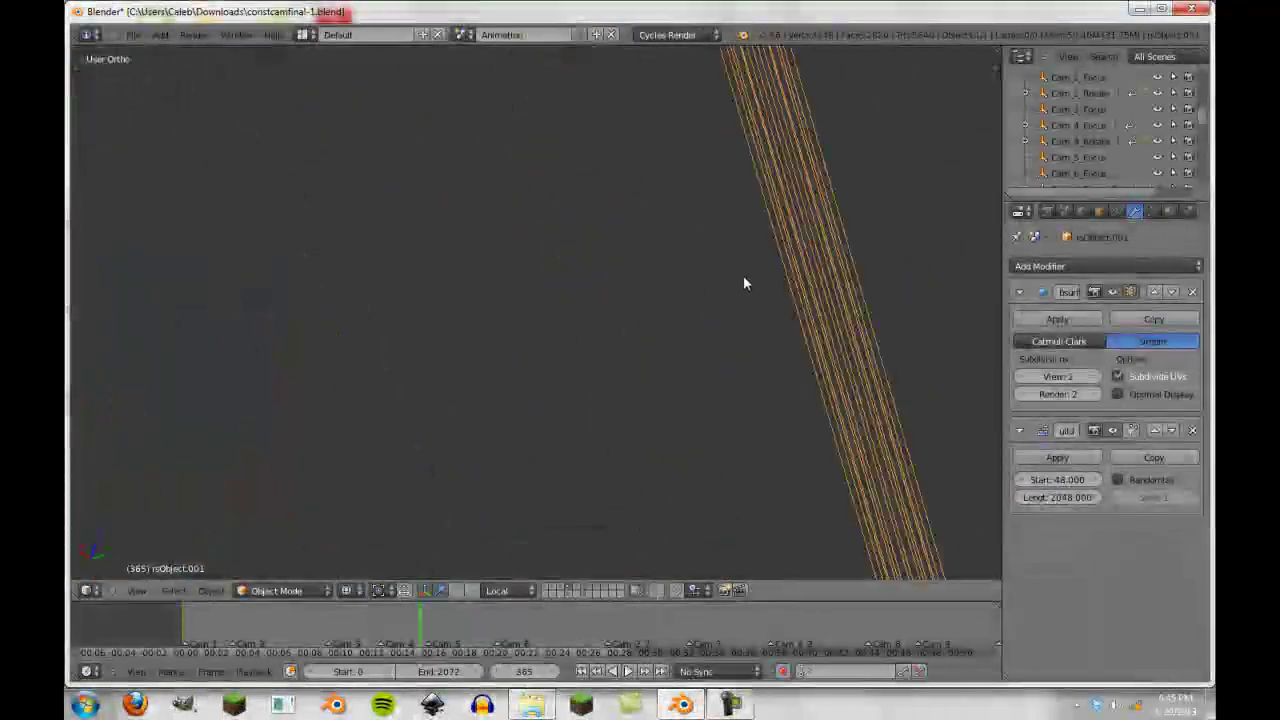
Toggle the Subsurf modifier's viewport display, set its view subdivisions to 0 and restore solid shading.
left_click(1113, 293)
scroll(607, 315, "down", 5)
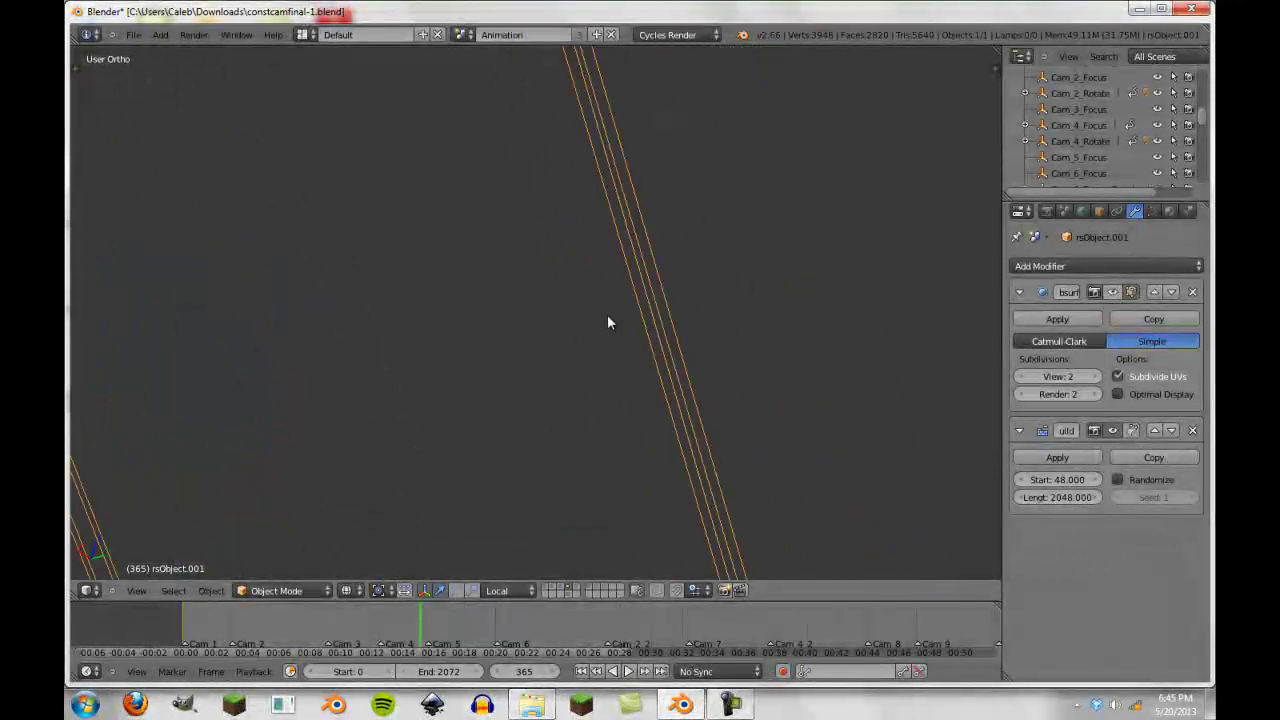
scroll(607, 322, "down", 2)
left_click(1021, 379)
left_click(1021, 379)
scroll(600, 381, "down", 11)
key("z")
middle_click_drag(687, 387, 606, 277, "shift")
scroll(596, 276, "up", 3)
Save the blend file, overwriting the existing one.
key("ctrl+s")
left_click(546, 267)
scroll(534, 330, "down", 8)
middle_click_drag(531, 334, 315, 292)
scroll(316, 292, "up", 5)
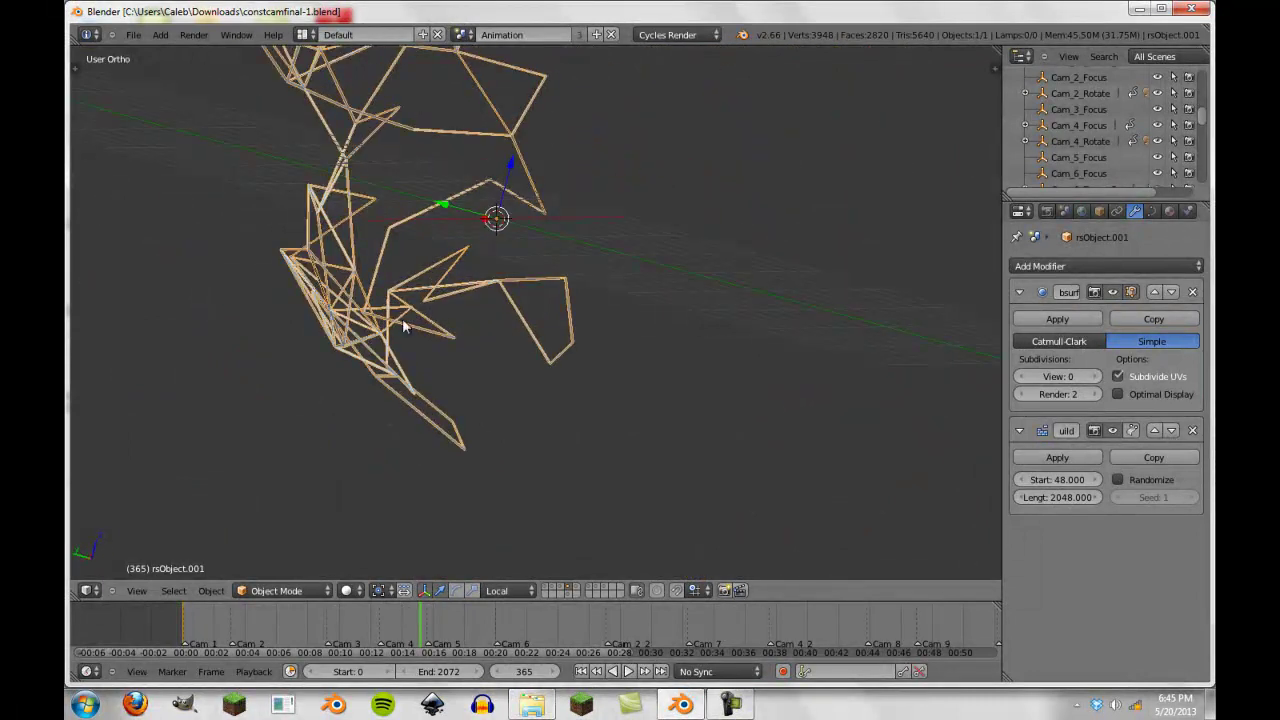
Scrub the animation forward to frame 1928 to build up the line network.
left_click_drag(457, 628, 997, 623)
scroll(486, 298, "down", 8)
scroll(447, 458, "up", 4)
scroll(940, 621, "down", 2)
scroll(940, 621, "down", 5)
left_click_drag(780, 622, 948, 622)
Examine the built-up line network from several angles at frame 1928.
middle_click_drag(490, 225, 393, 221)
scroll(393, 221, "up", 4)
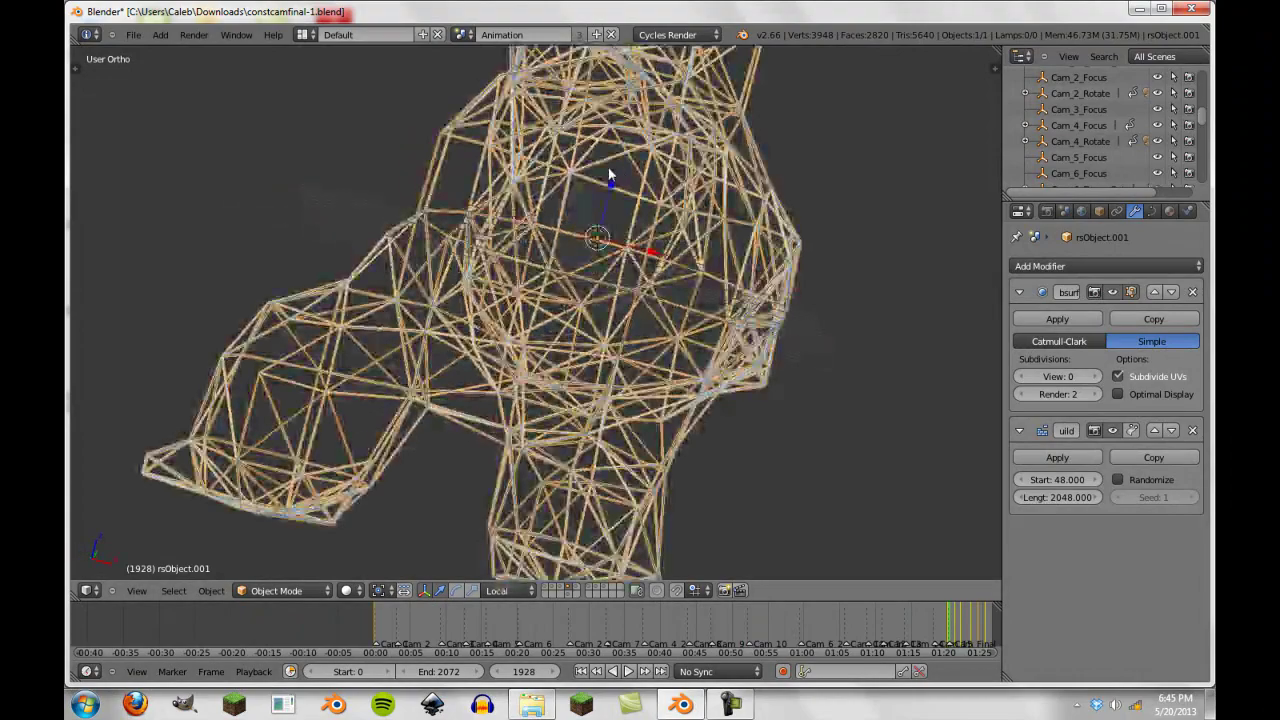
middle_click_drag(616, 167, 178, 276)
scroll(870, 275, "down", 5)
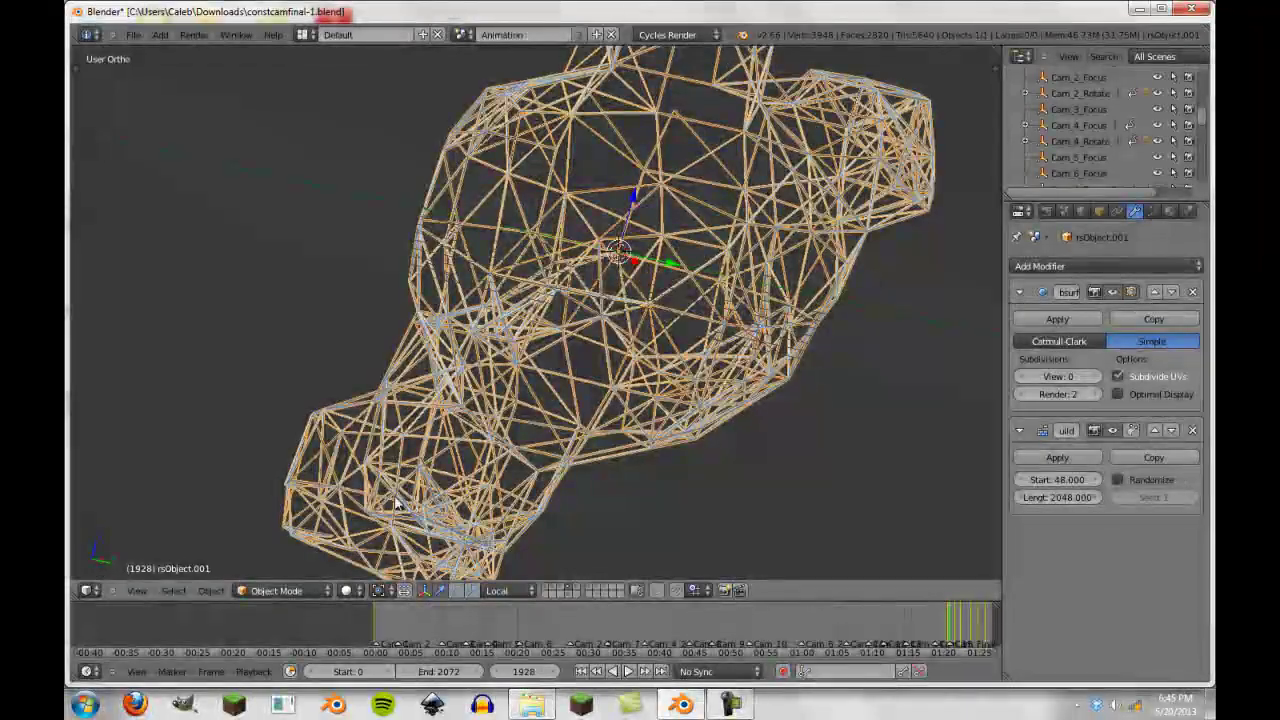
Scrub the animation back to frame 528 and examine the partially built line network from another angle.
left_click_drag(966, 614, 606, 618)
left_click_drag(514, 630, 745, 628)
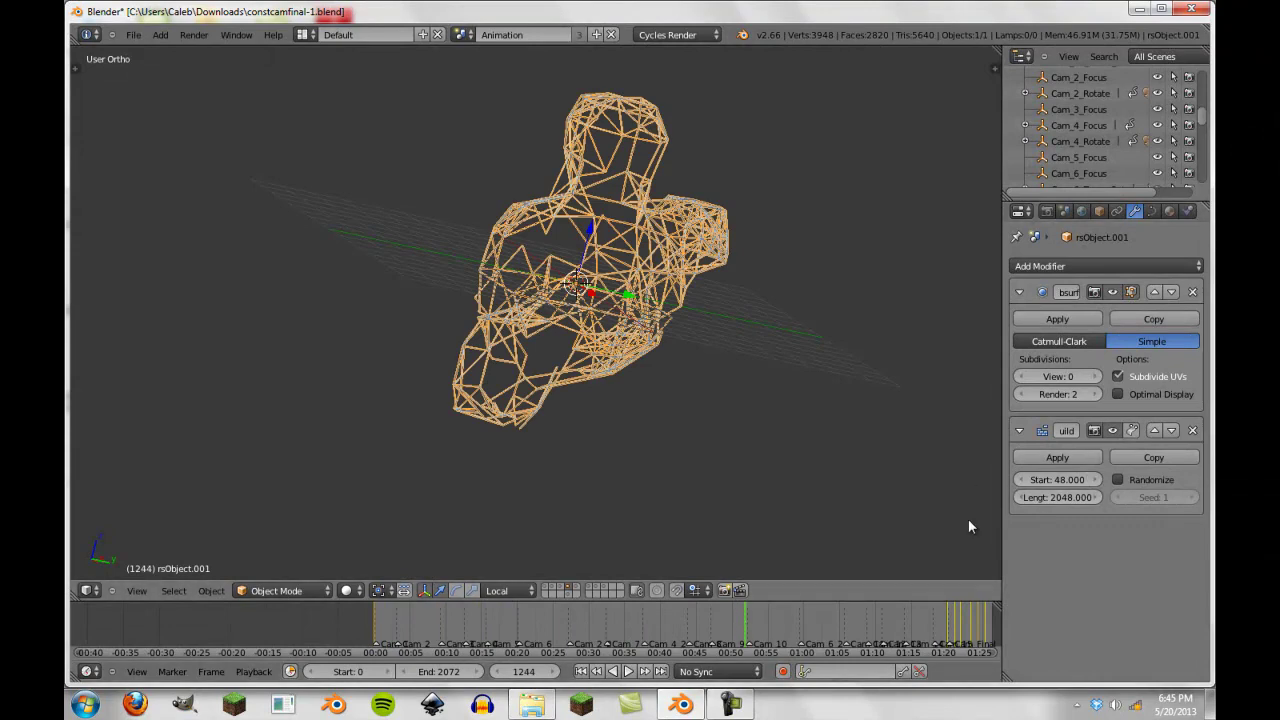
left_click_drag(744, 628, 531, 632)
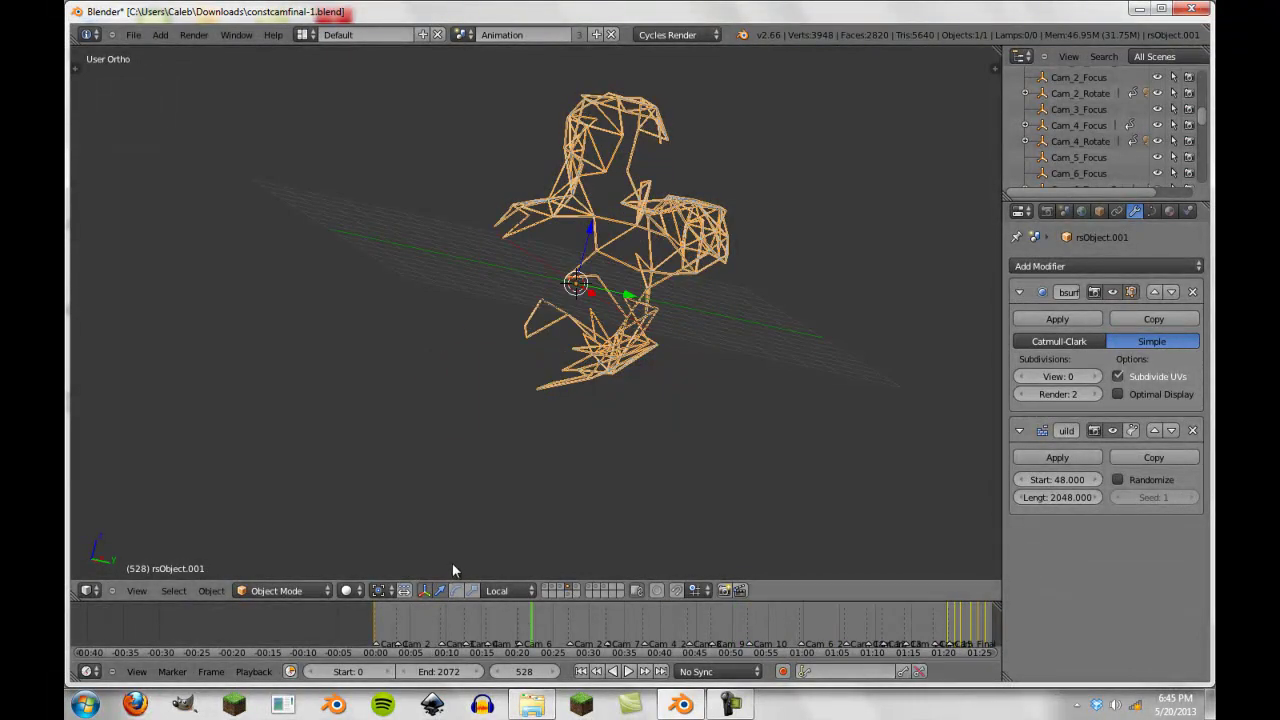
mouse_move(606, 429)
middle_mouse_down()
mouse_move(600, 380)
mouse_move(443, 294)
mouse_move(615, 438)
middle_mouse_up()
scroll(560, 415, "up", 5)
scroll(412, 356, "down", 4)
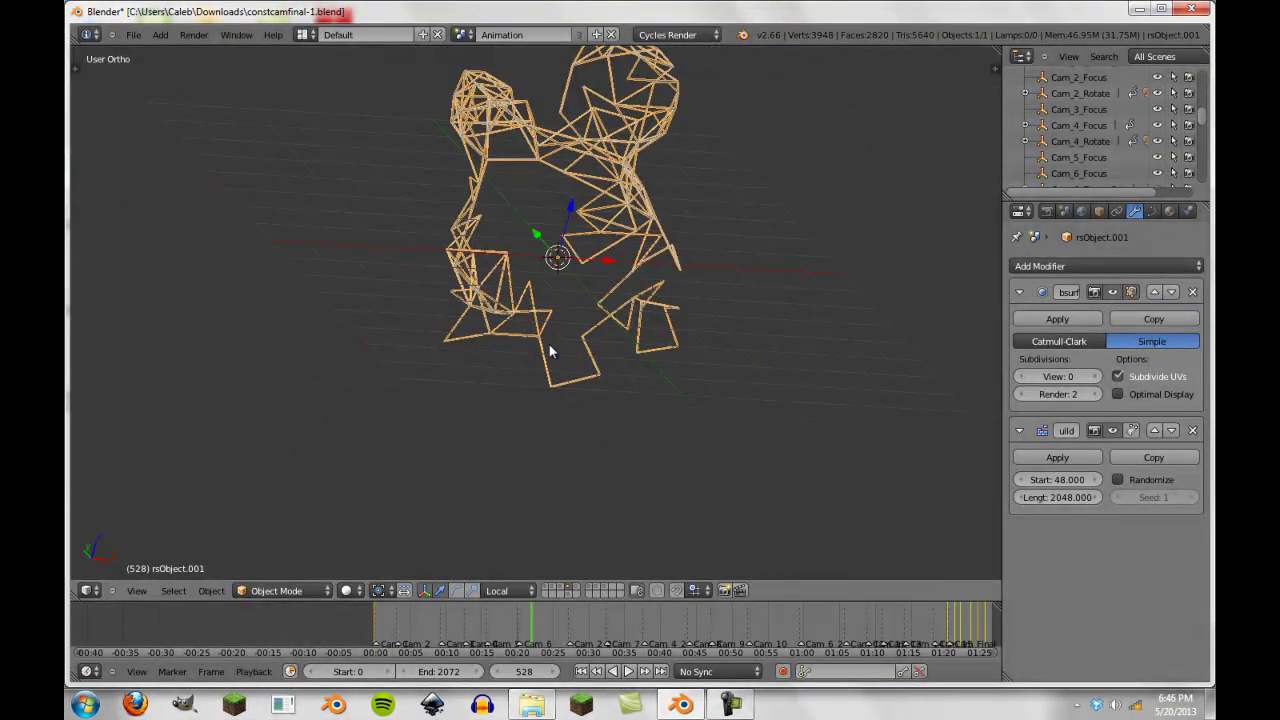
Show the layers holding the cameras, focus empties and stars along with the line network.
left_click(576, 587, "shift")
left_click(592, 588, "shift")
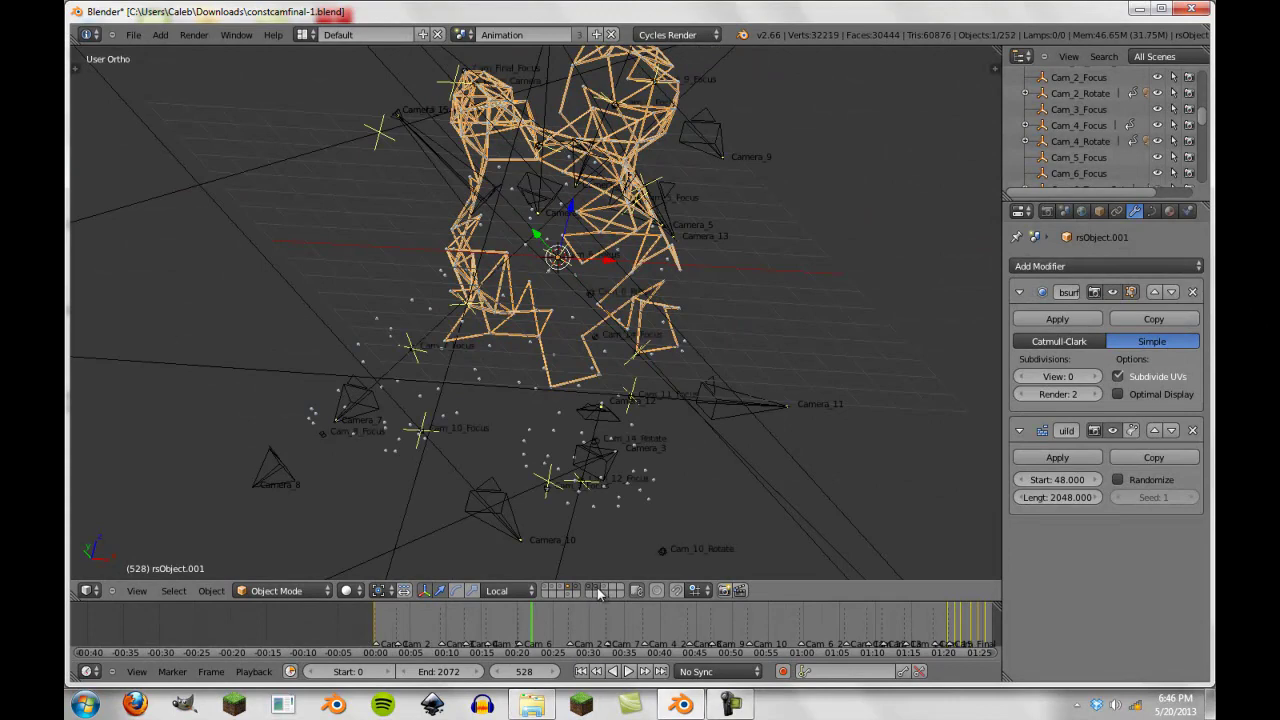
scroll(520, 434, "down", 9)
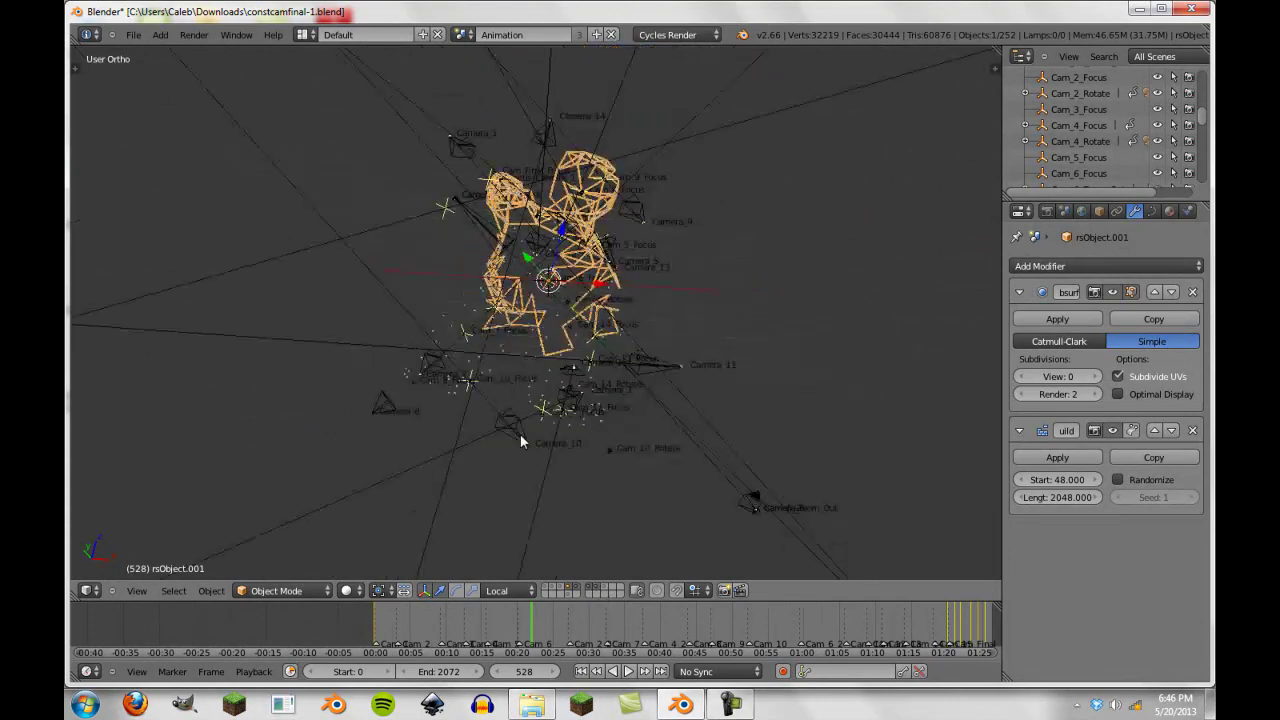
Display only the layer with the rsObject line mesh and inspect it in Edit Mode and Object Mode.
left_click(564, 588)
left_click(568, 594)
scroll(557, 561, "up", 5)
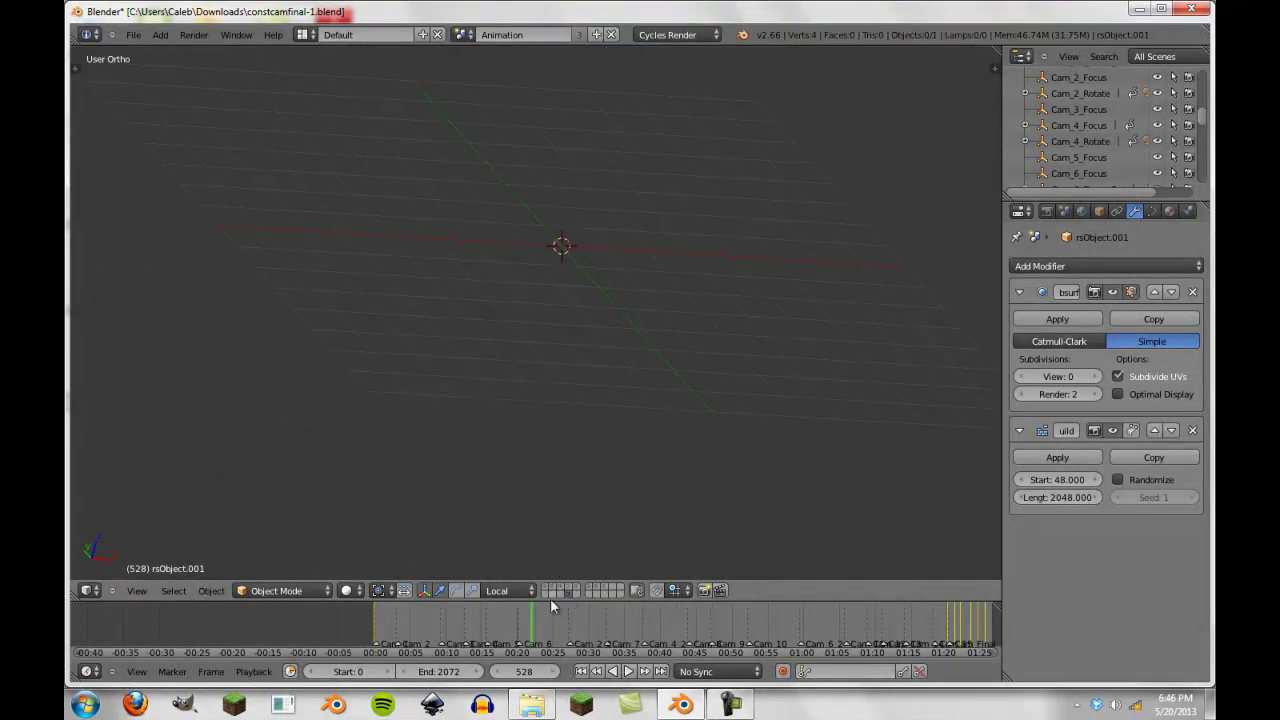
left_click(564, 592)
key("Tab")
scroll(557, 410, "up", 6)
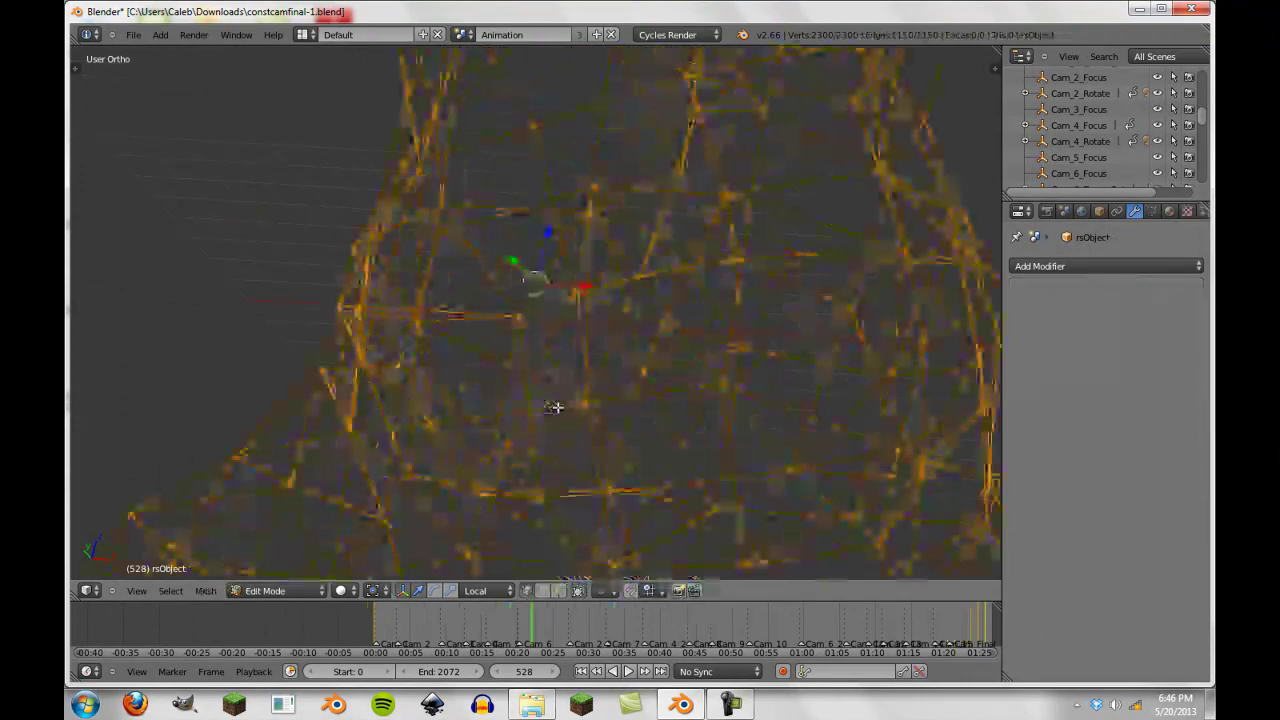
scroll(701, 451, "down", 14)
key("Tab")
middle_click_drag(686, 337, 480, 300)
scroll(480, 300, "up", 10)
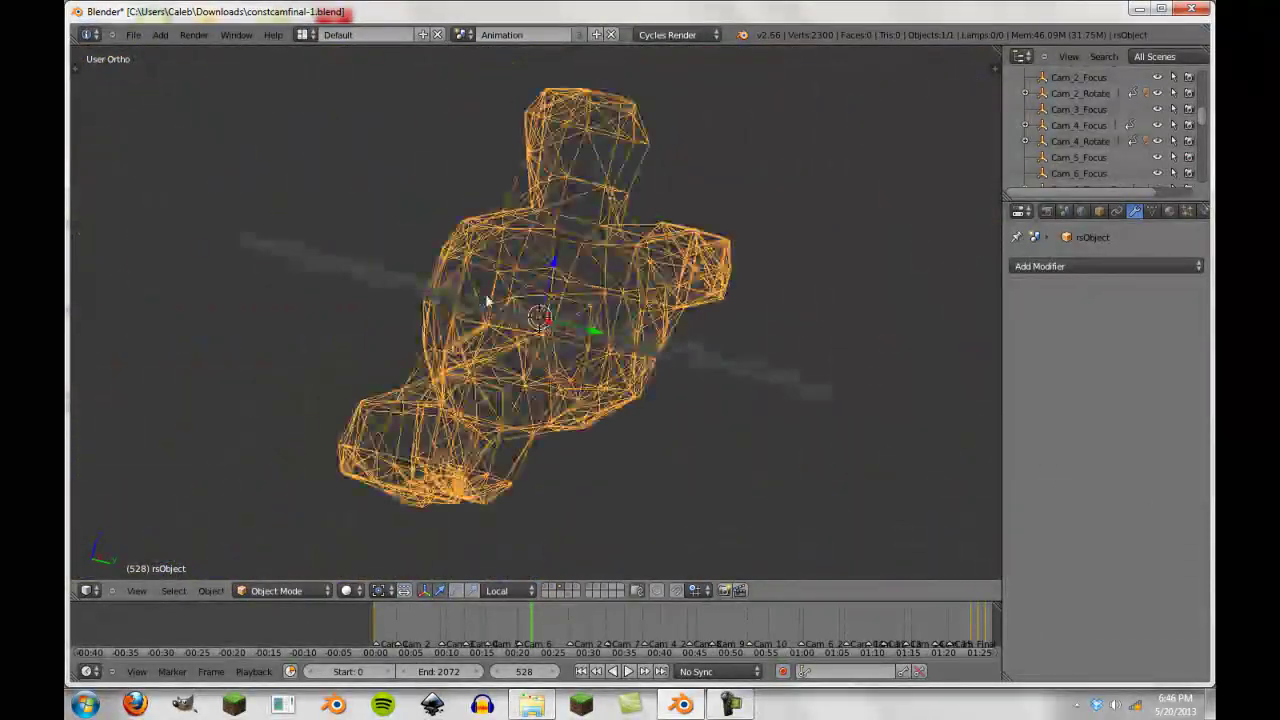
Enter Edit Mode on rsObject, toggle the selection of its whole mesh, examine the edges and leave Edit Mode.
key("Tab")
scroll(451, 380, "down", 6)
key("a")
key("a")
scroll(481, 279, "up", 8)
scroll(481, 279, "down", 8)
key("Tab")
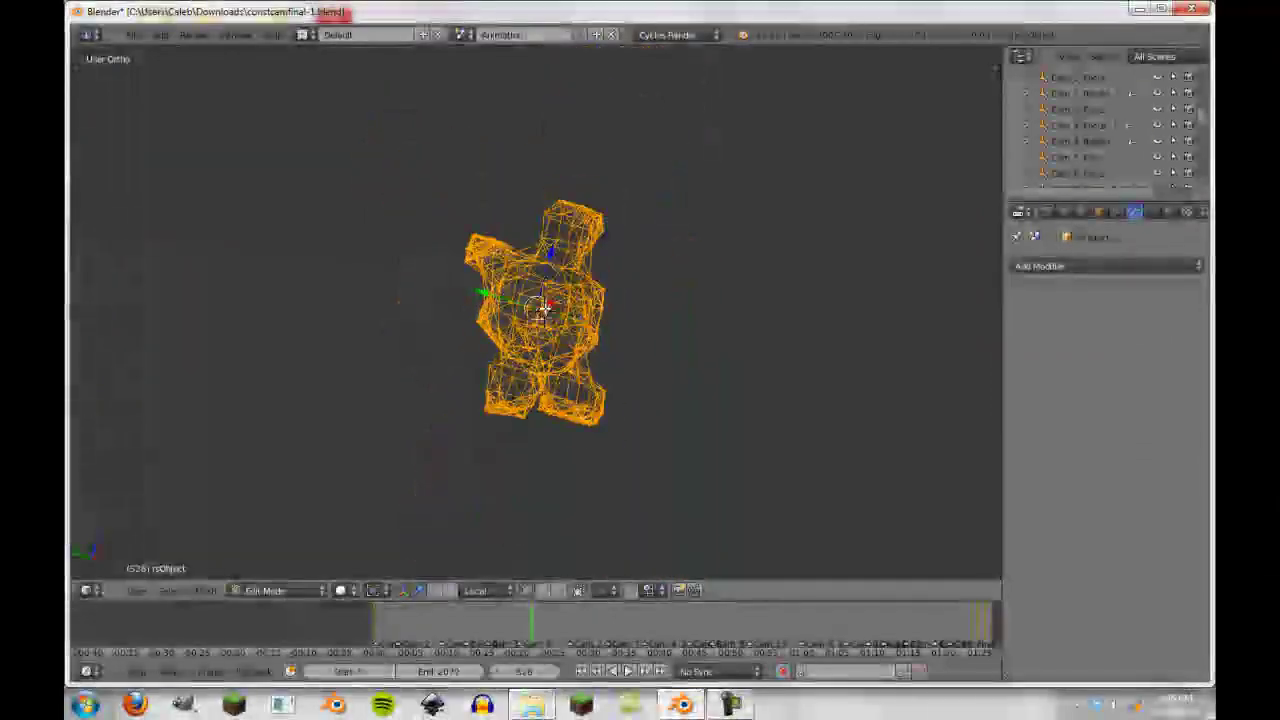
Switch to the layer with the solid Icosphere.000 figure, select it and examine it from several angles.
left_click(551, 588)
scroll(539, 403, "up", 5)
right_click(648, 306)
middle_click_drag(648, 306, 197, 295)
scroll(450, 291, "down", 3)
scroll(450, 291, "down", 4)
scroll(197, 295, "up", 6)
middle_click_drag(624, 369, 586, 400)
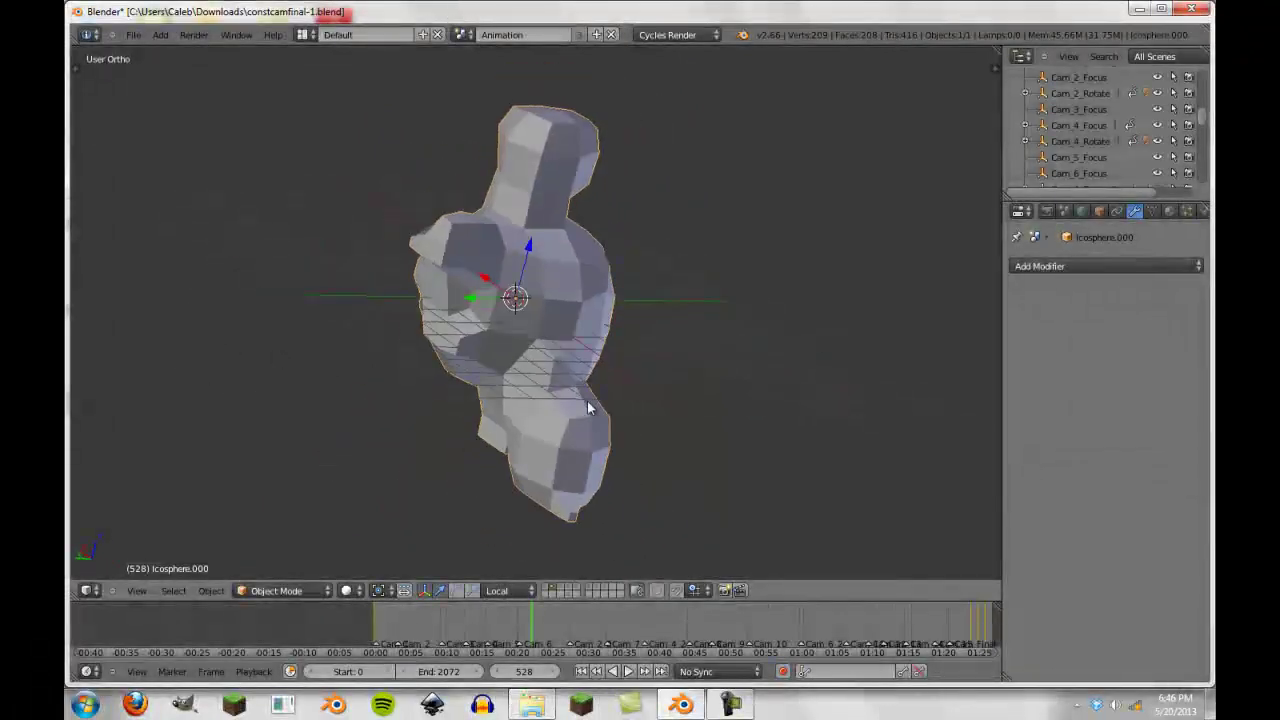
scroll(583, 333, "down", 3)
middle_click_drag(583, 333, 640, 334)
scroll(643, 334, "up", 3)
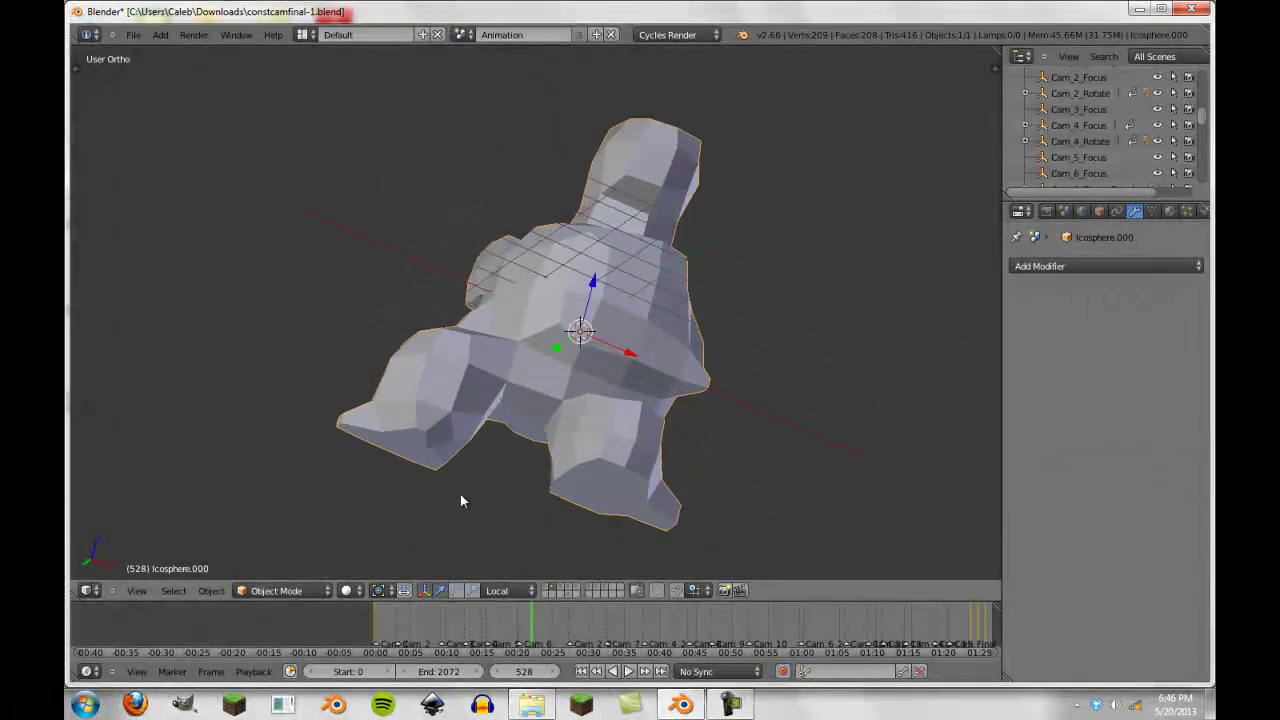
middle_click_drag(466, 271, 466, 354)
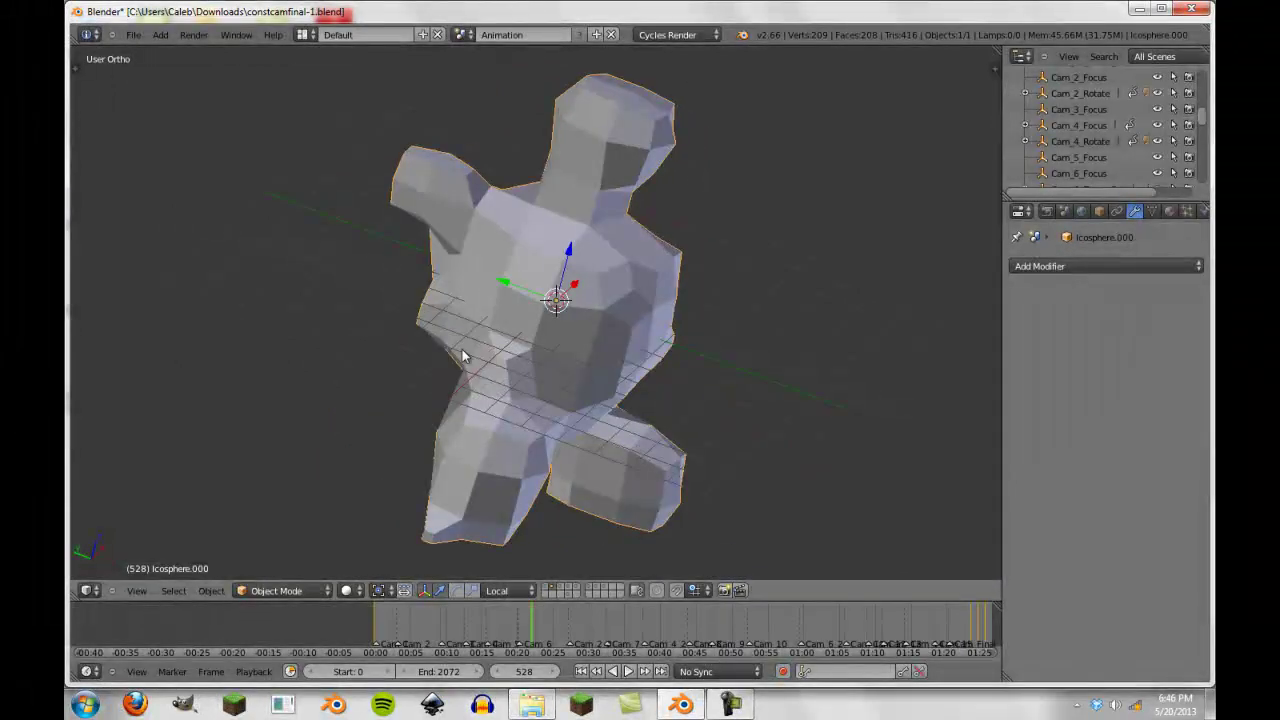
Switch to the layer with Icosphere.002, select it and inspect its mesh in Edit Mode.
left_click(549, 587)
scroll(457, 364, "down", 5)
right_click(560, 283)
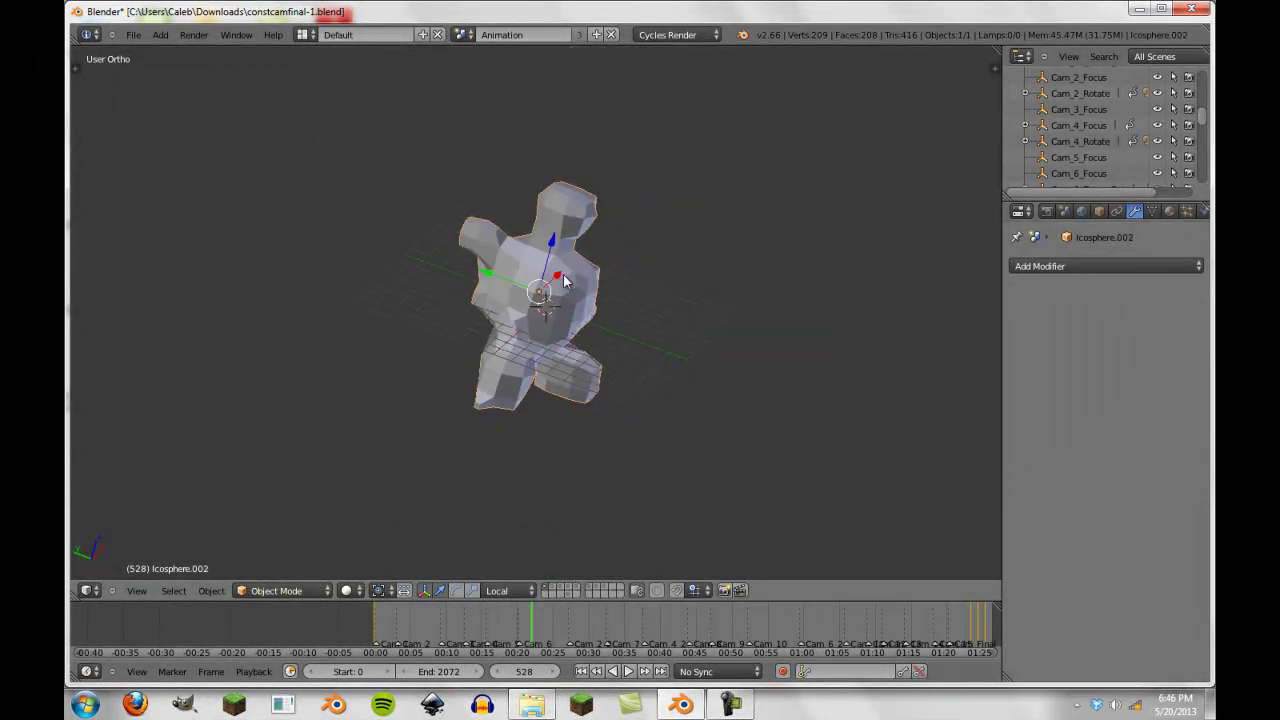
key("Tab")
scroll(392, 306, "up", 5)
scroll(506, 308, "up", 3)
middle_click_drag(392, 306, 757, 277)
key("Tab")
Check Icosphere.002 in wireframe, restore solid shading and examine the figure from several angles.
key("z")
scroll(524, 365, "down", 4)
scroll(526, 362, "up", 4)
key("z")
key("Tab")
scroll(540, 339, "down", 6)
key("Tab")
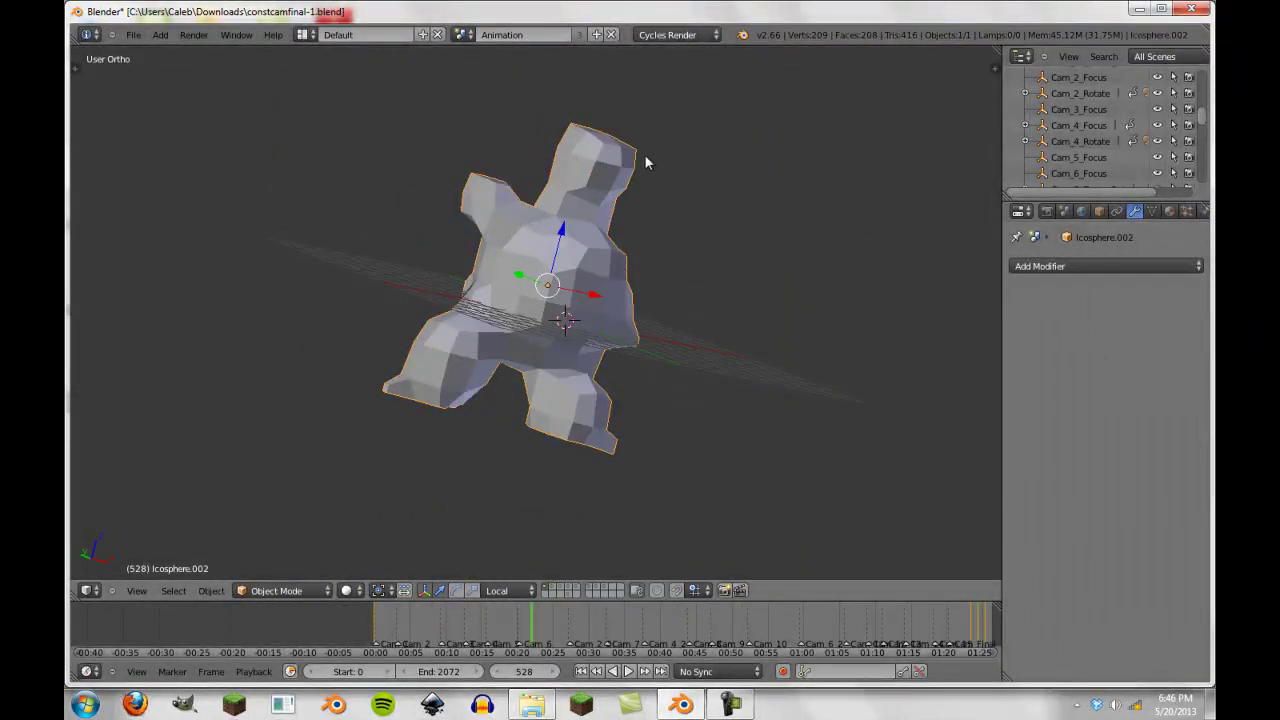
middle_click_drag(569, 129, 506, 318)
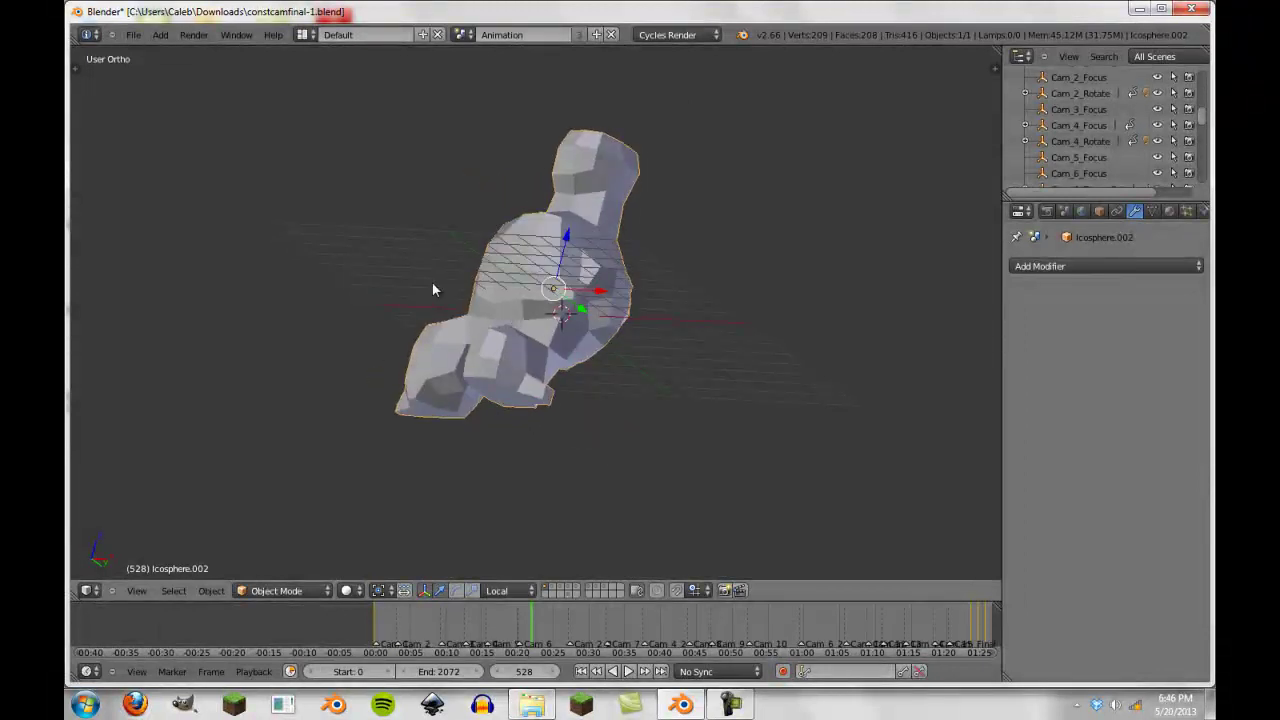
scroll(538, 300, "up", 4)
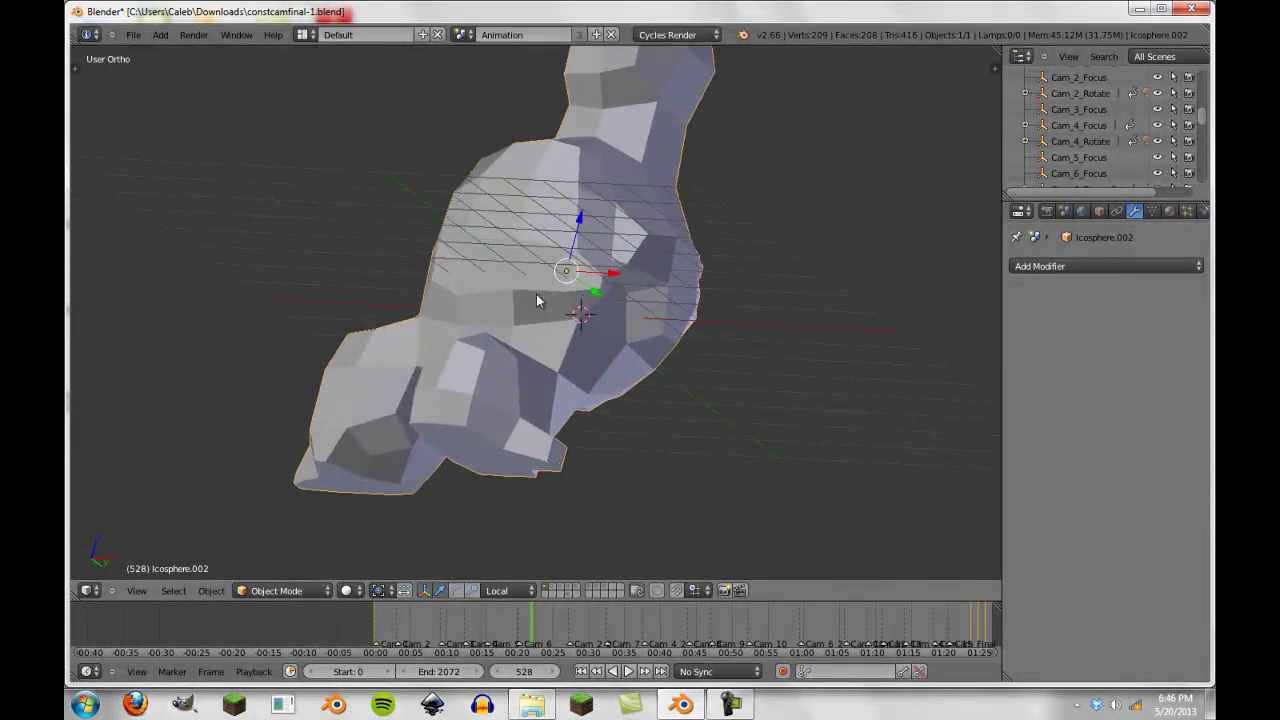
scroll(590, 335, "down", 6)
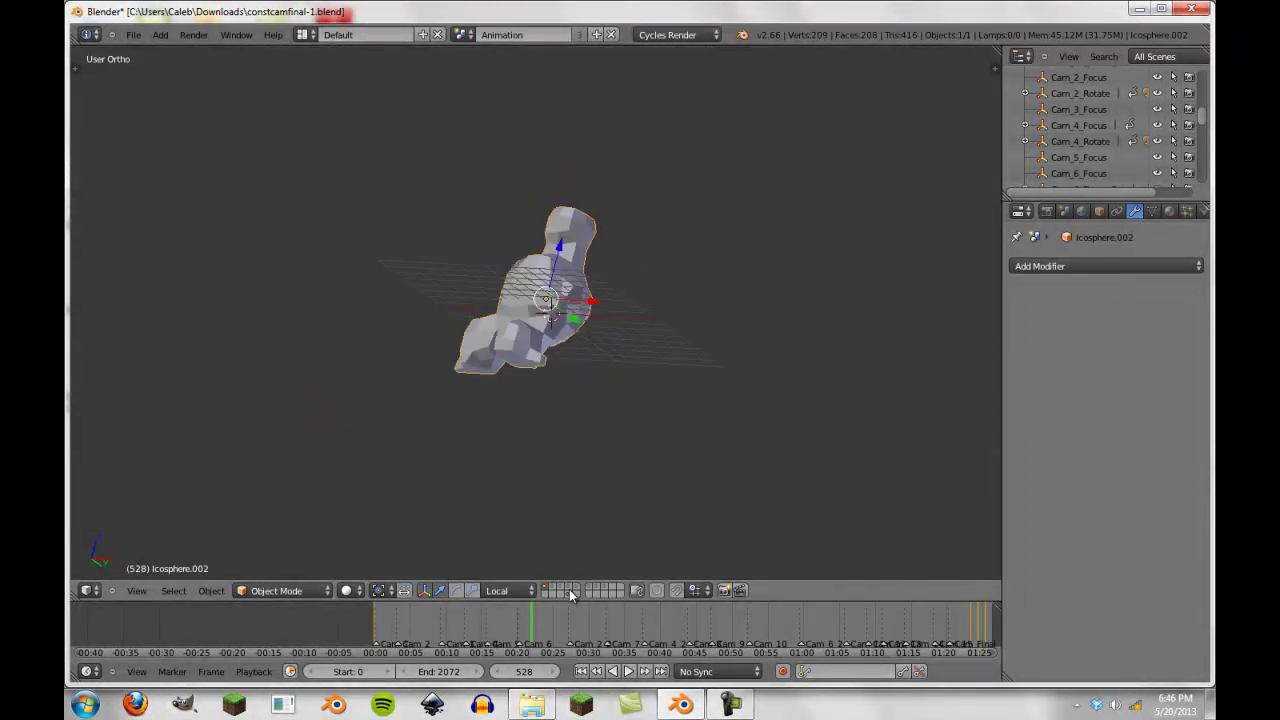
Display the layers with the stars and line network and save the blend file over the existing one.
left_click(569, 590)
key("ctrl+s")
left_click(519, 328)
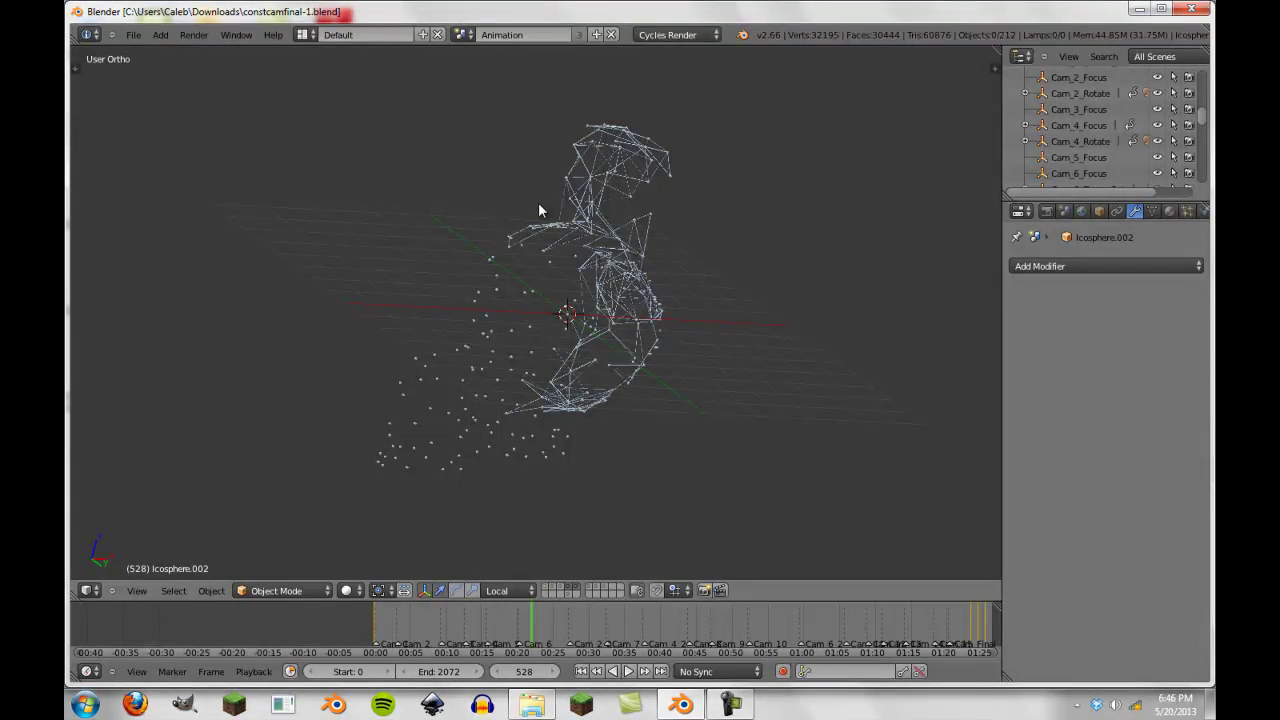
Switch the active scene to Final_Animation.
left_click(463, 34)
left_click(465, 31)
left_click(466, 34)
left_click(466, 35)
left_click(467, 35)
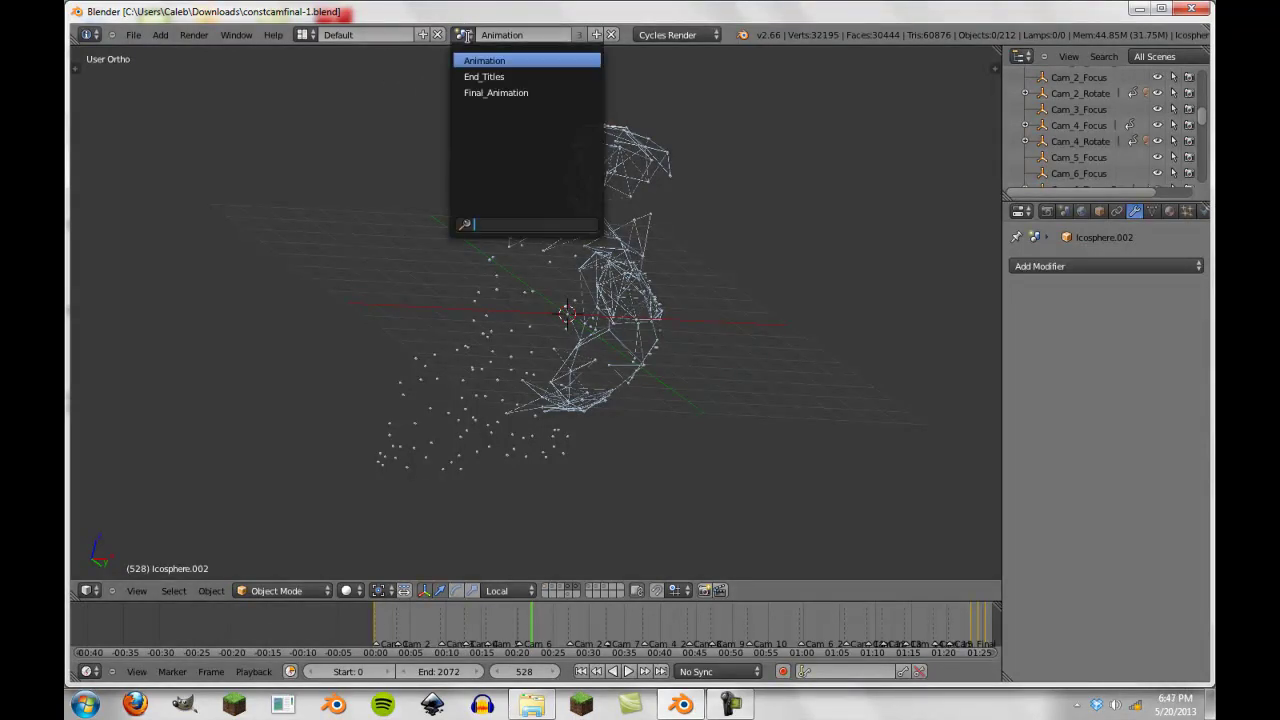
left_click(502, 93)
scroll(703, 443, "down", 10)
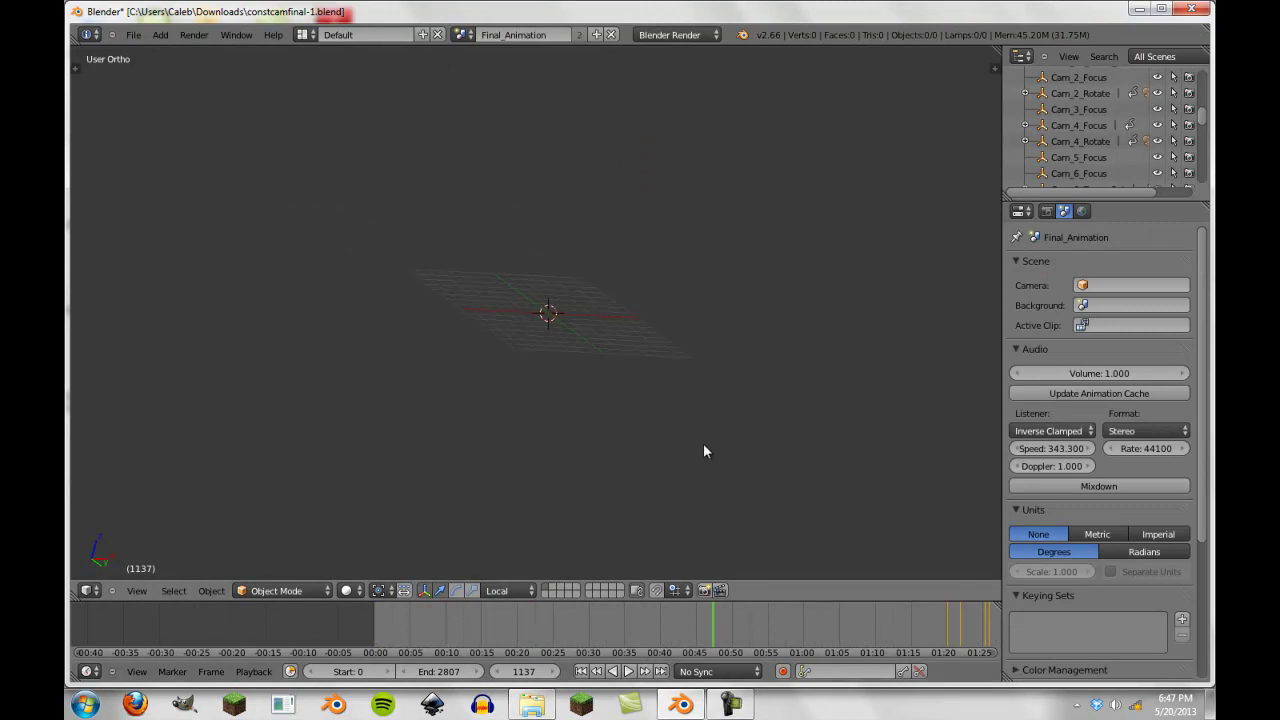
Move to frame 1142 and change the 3D view area to the Video Sequence Editor.
left_click(714, 630)
left_click(86, 590)
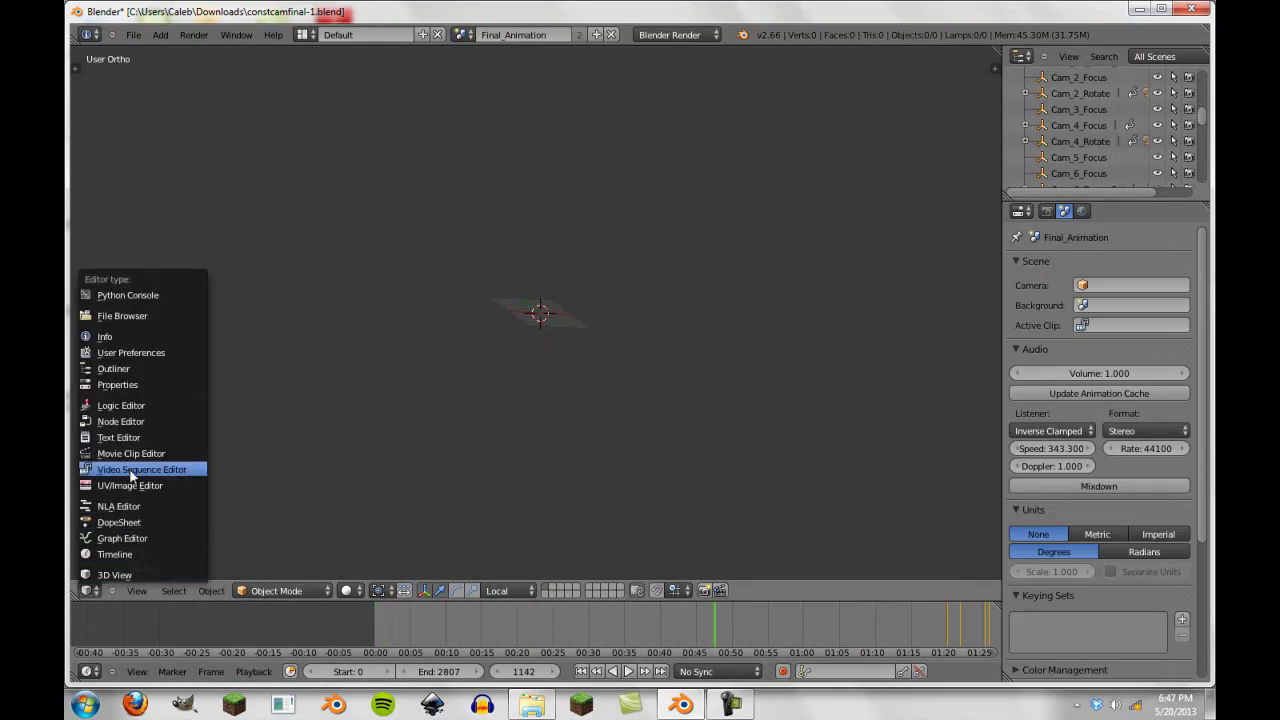
key("Return")
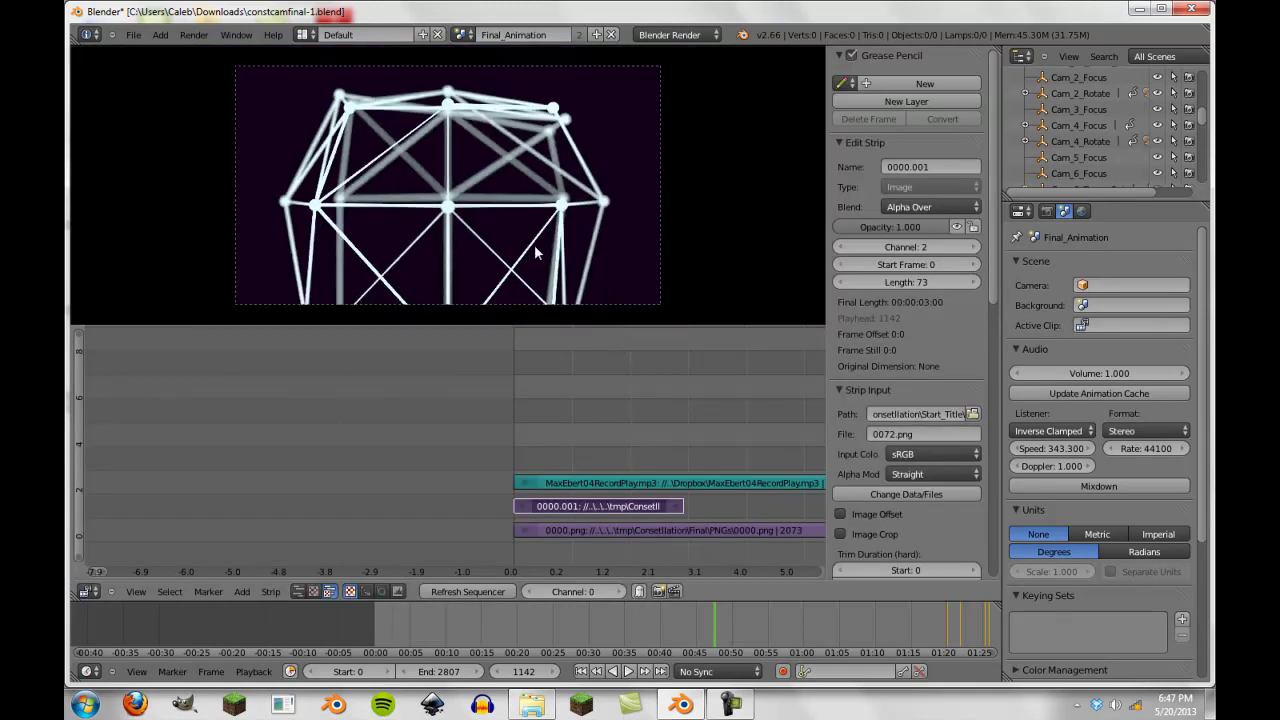
Jump to frame 0 and examine the arrangement of the audio, title and rendered image strips.
scroll(367, 437, "down", 5)
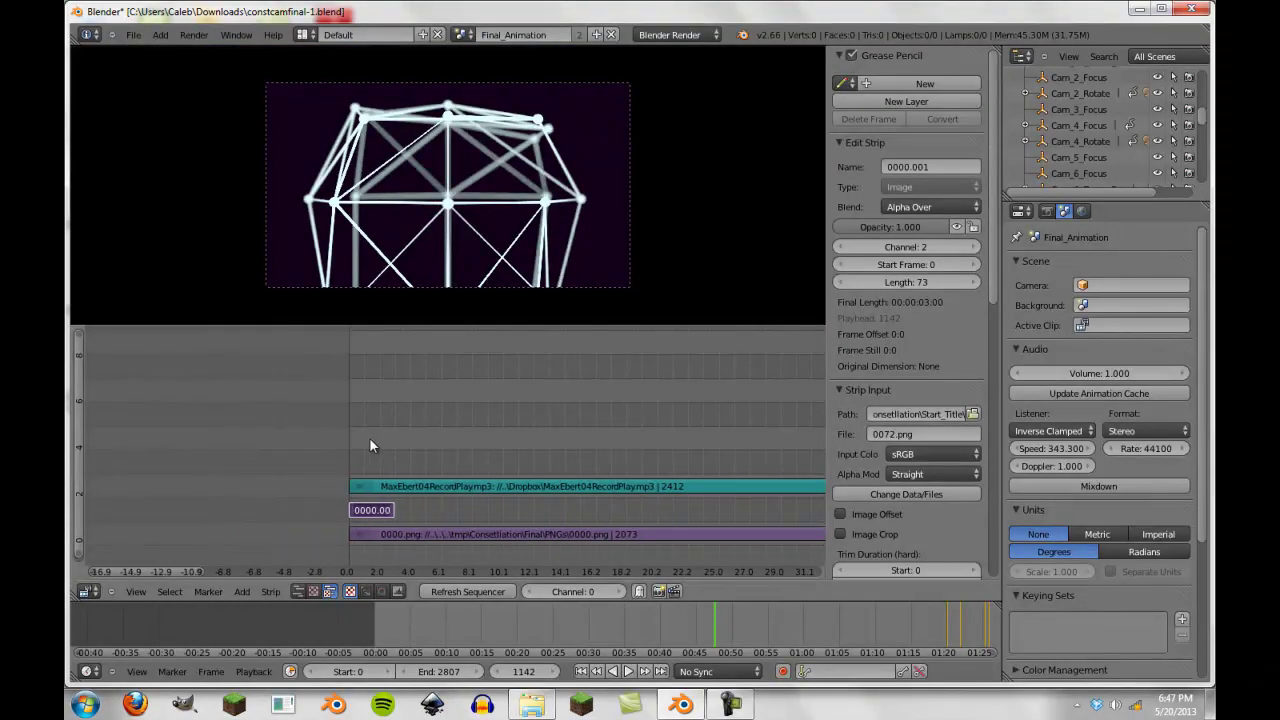
scroll(694, 475, "down", 4)
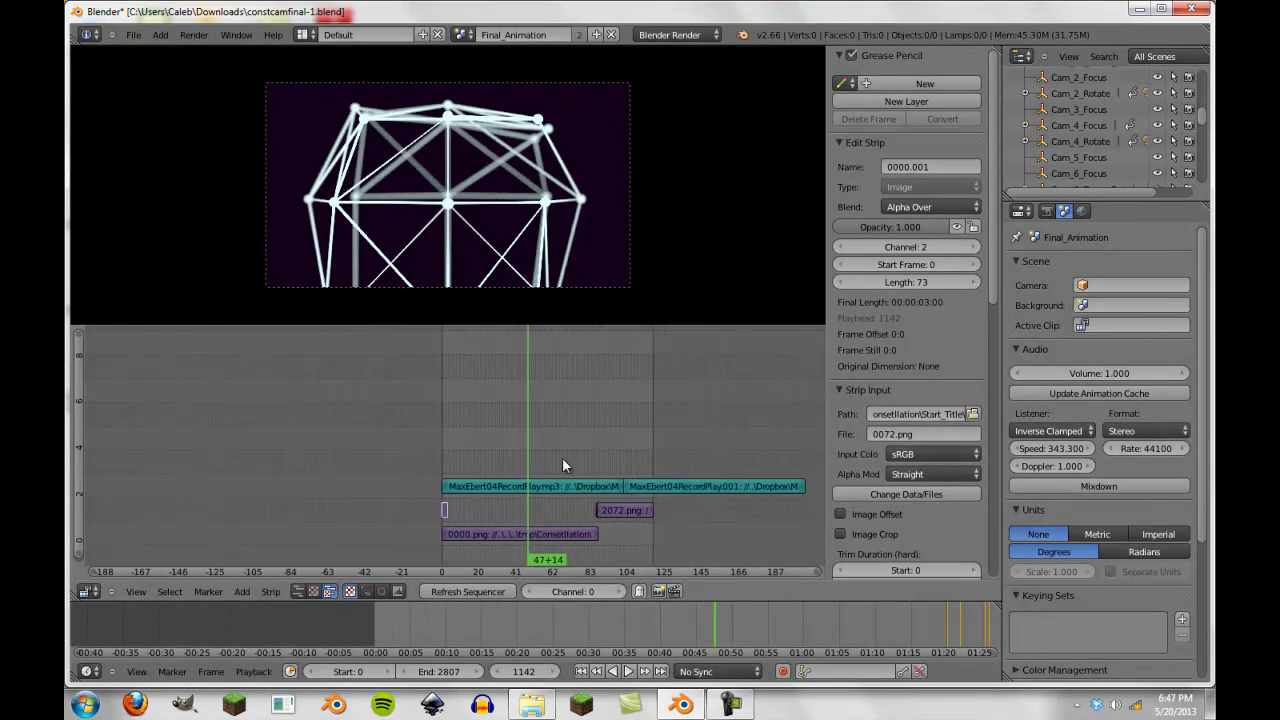
scroll(480, 484, "up", 3)
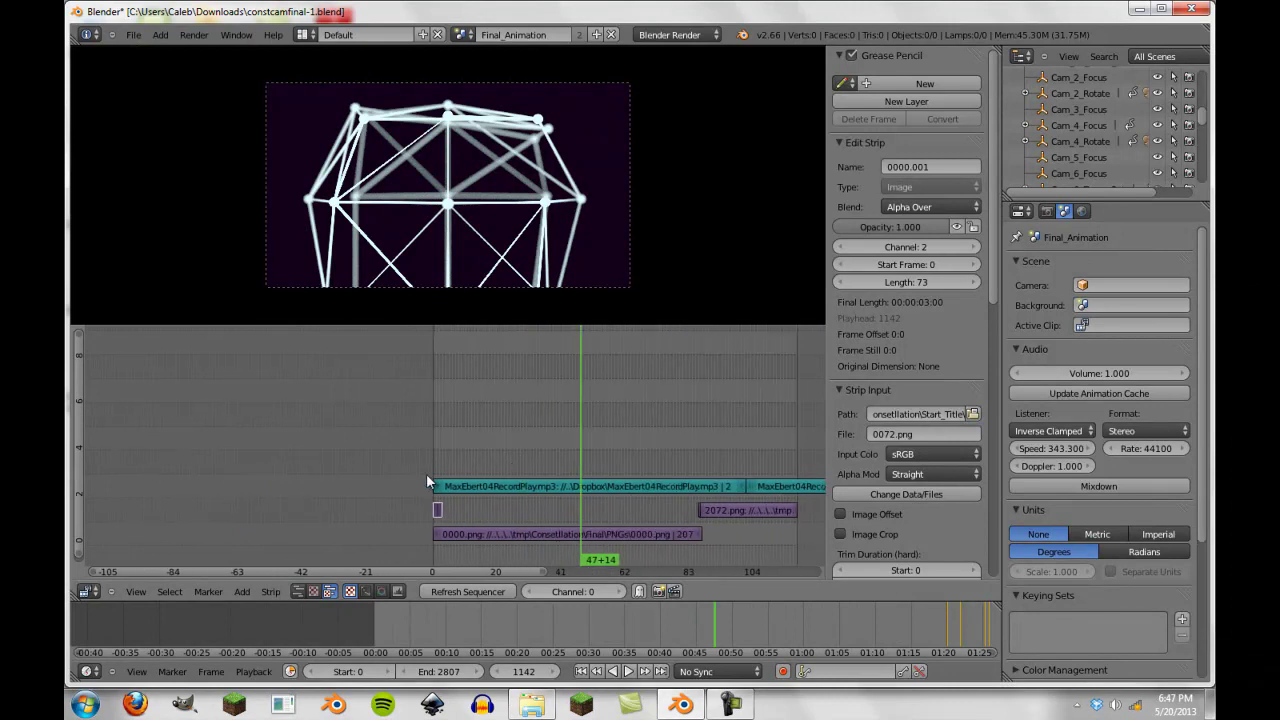
key("shift+Left")
scroll(397, 415, "up", 1)
scroll(534, 528, "up", 7)
middle_click_drag(672, 383, 387, 379)
scroll(387, 428, "down", 5)
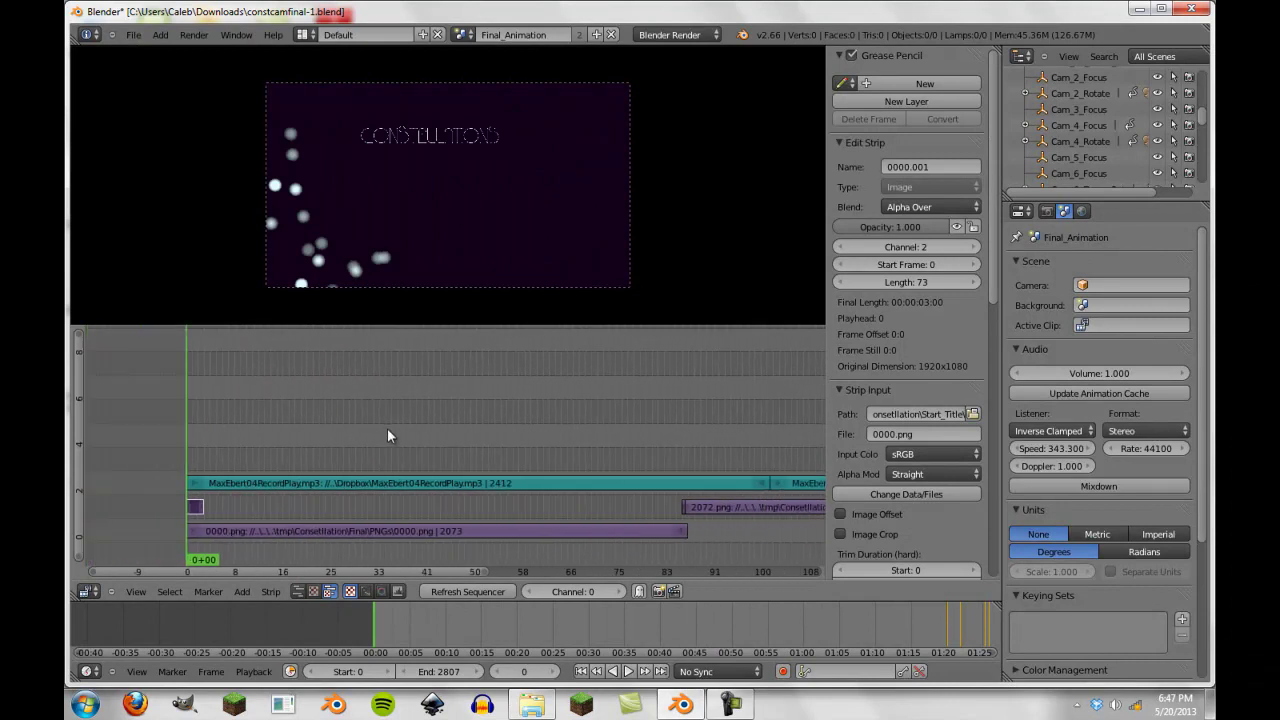
scroll(306, 480, "down", 3)
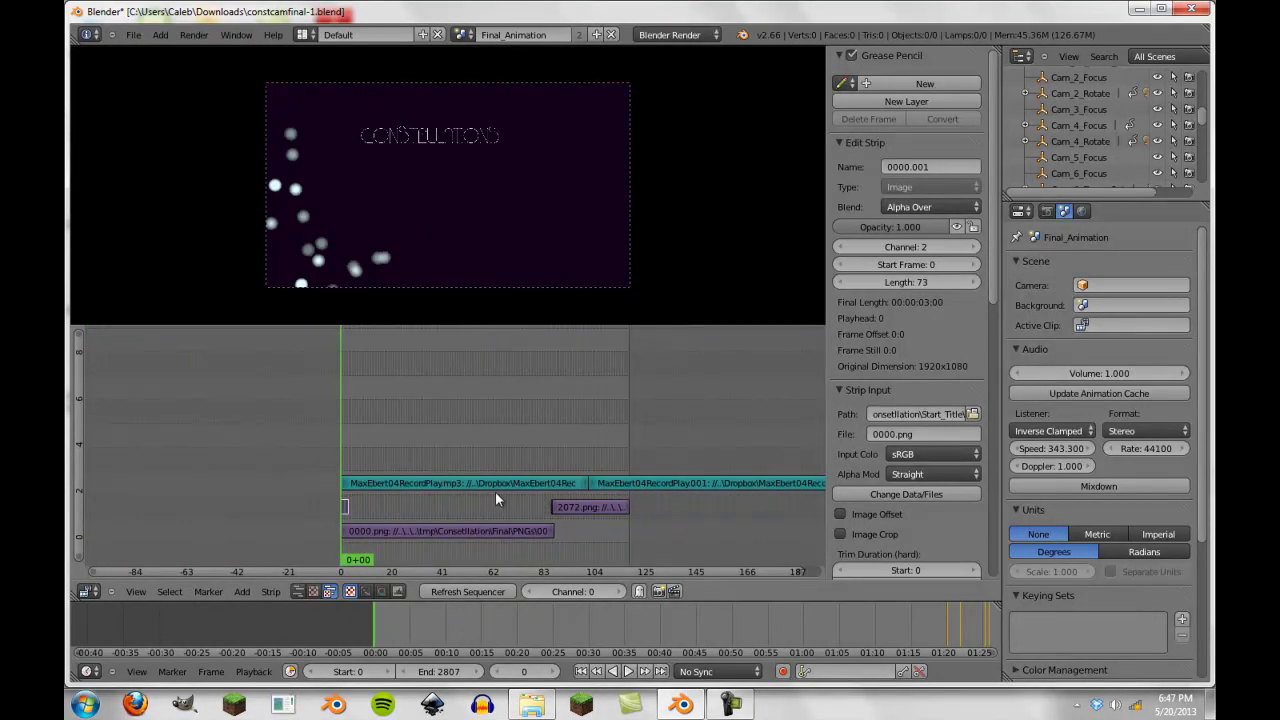
scroll(281, 510, "up", 2)
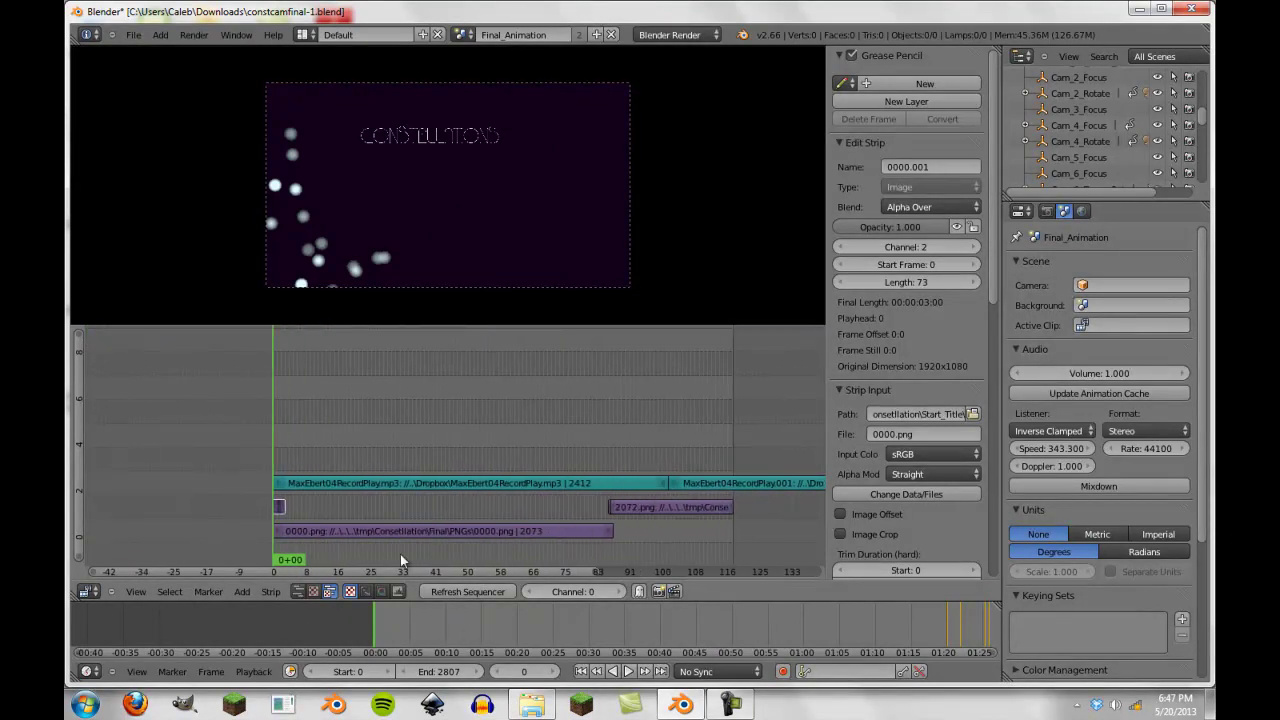
Change the sequencer area back to the 3D View and return to the Animation scene.
left_click(89, 592)
left_click(145, 576)
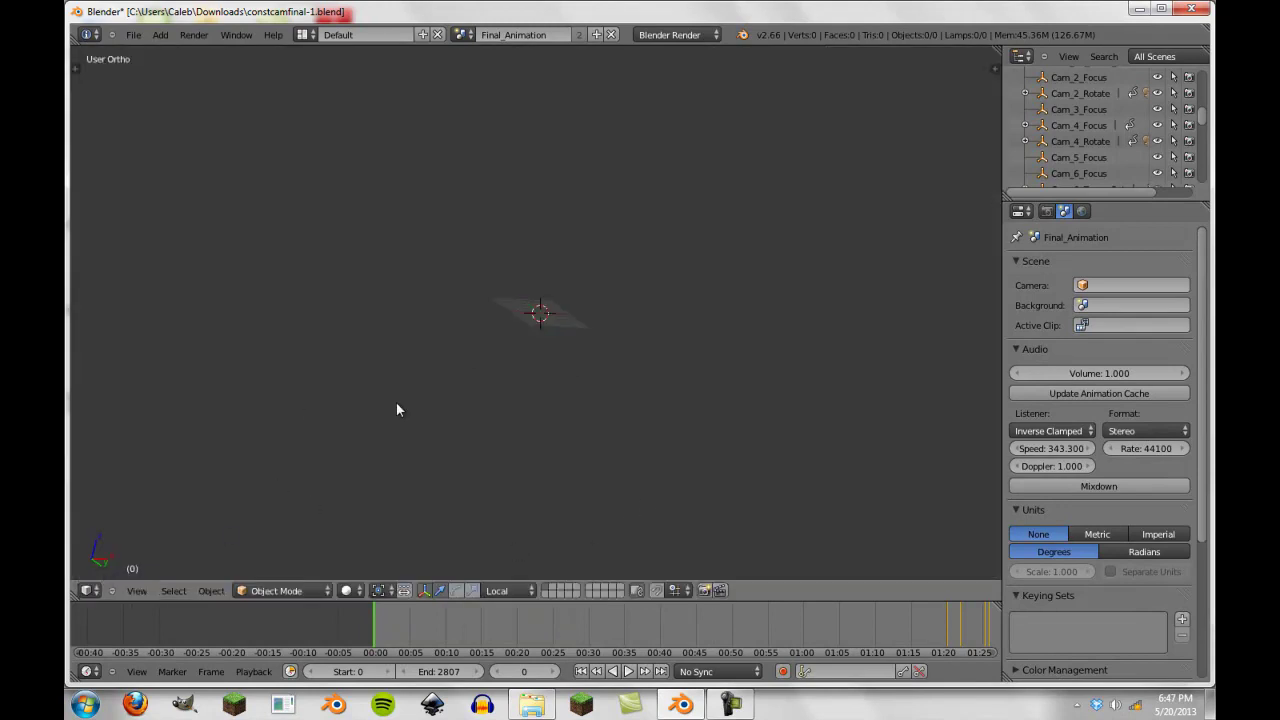
left_click(460, 34)
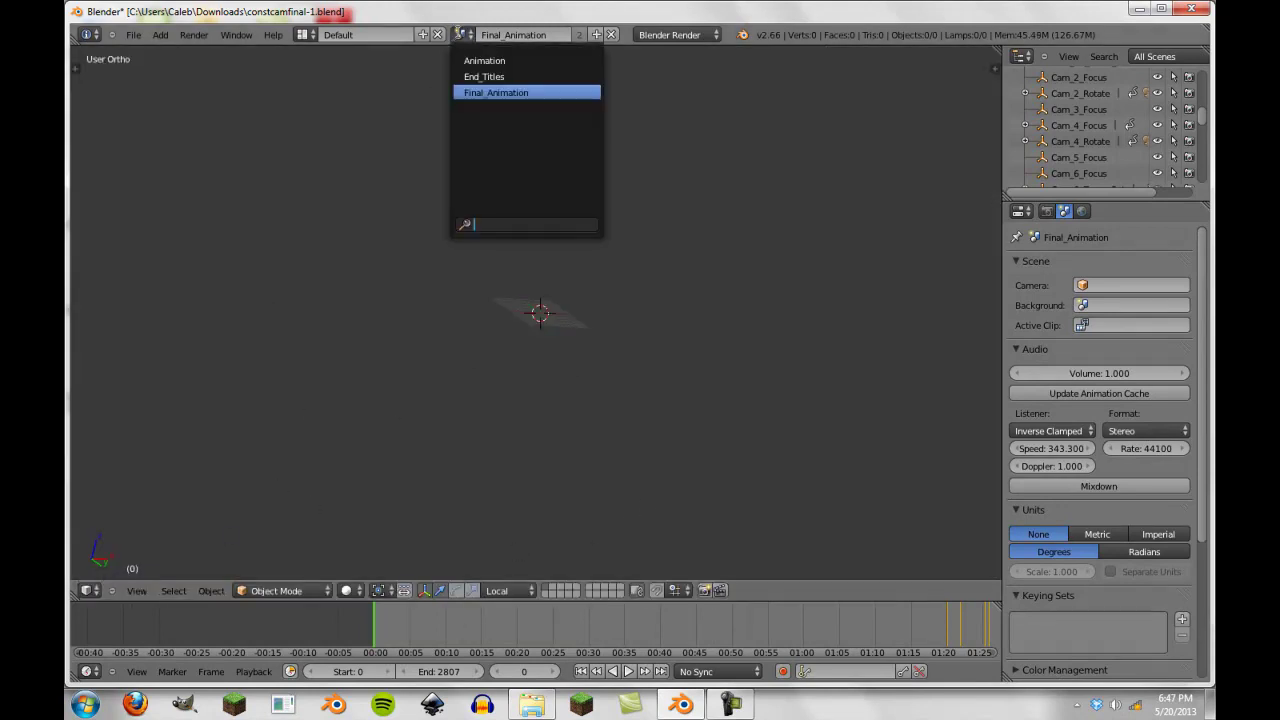
left_click(468, 58)
Play the Animation scene from its first frame and check the playback audio options and system volume.
key("shift+Left")
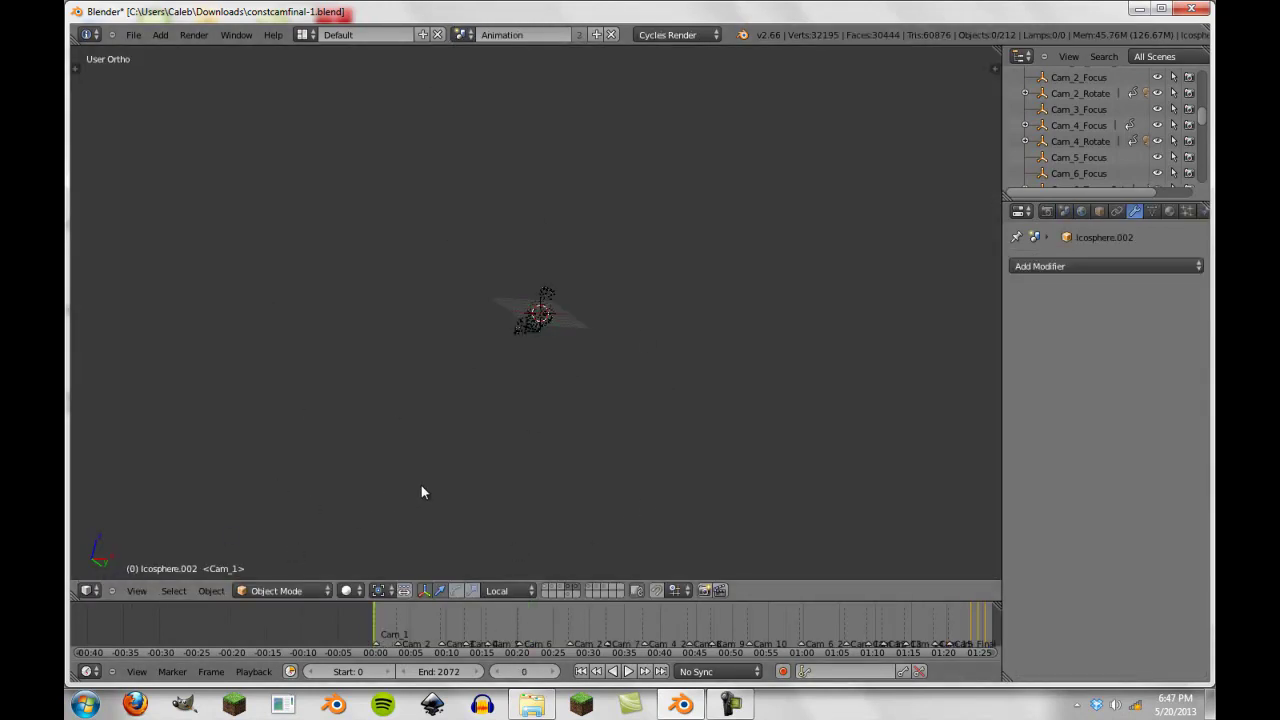
key("alt+a")
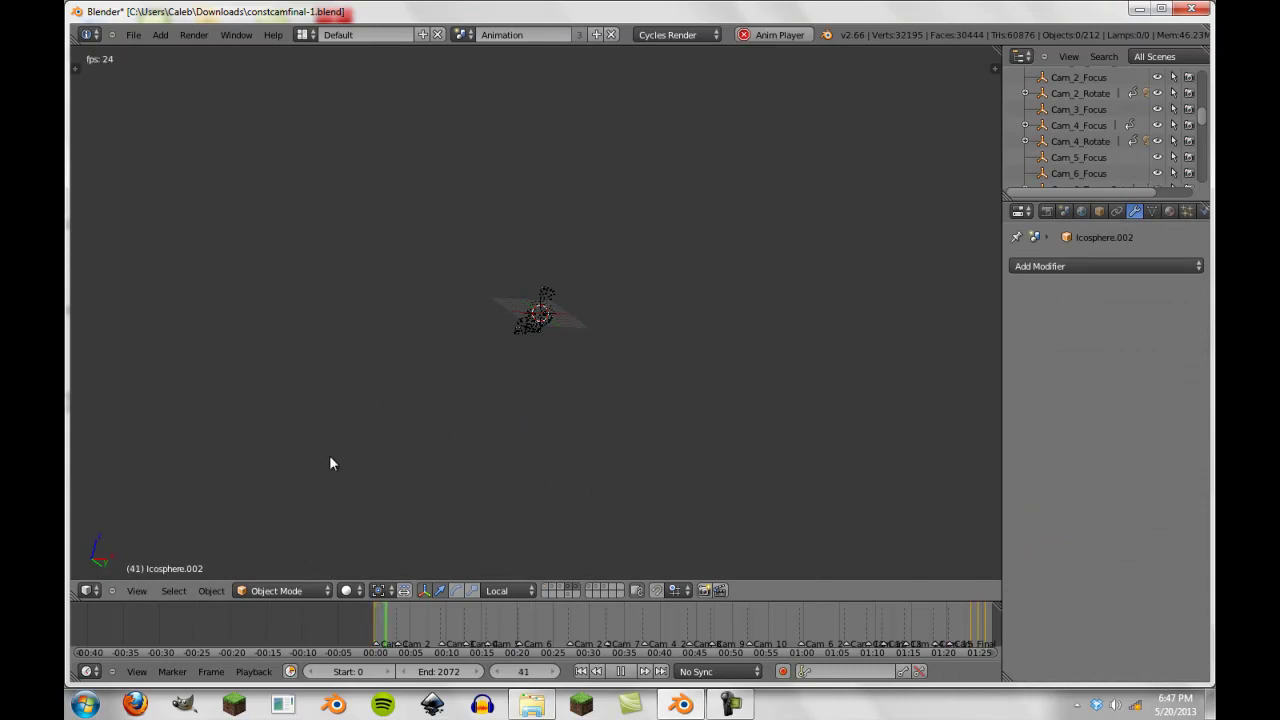
left_click(1115, 706)
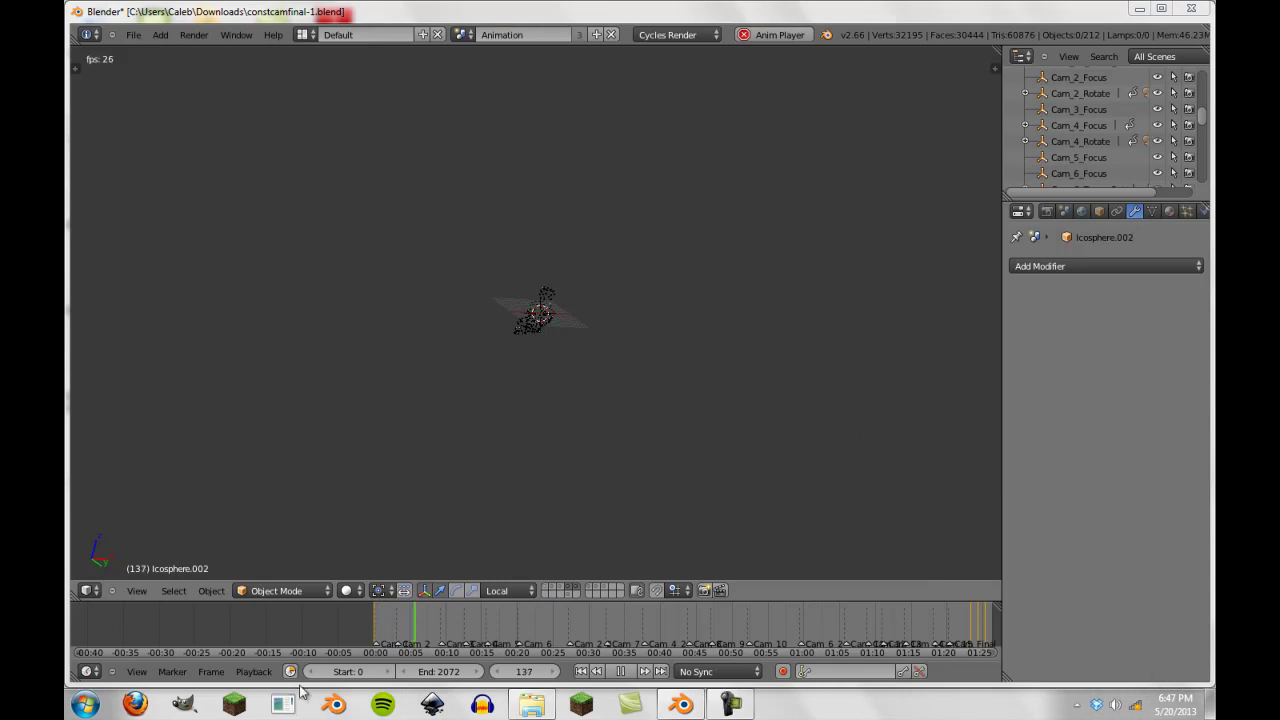
left_click(253, 671)
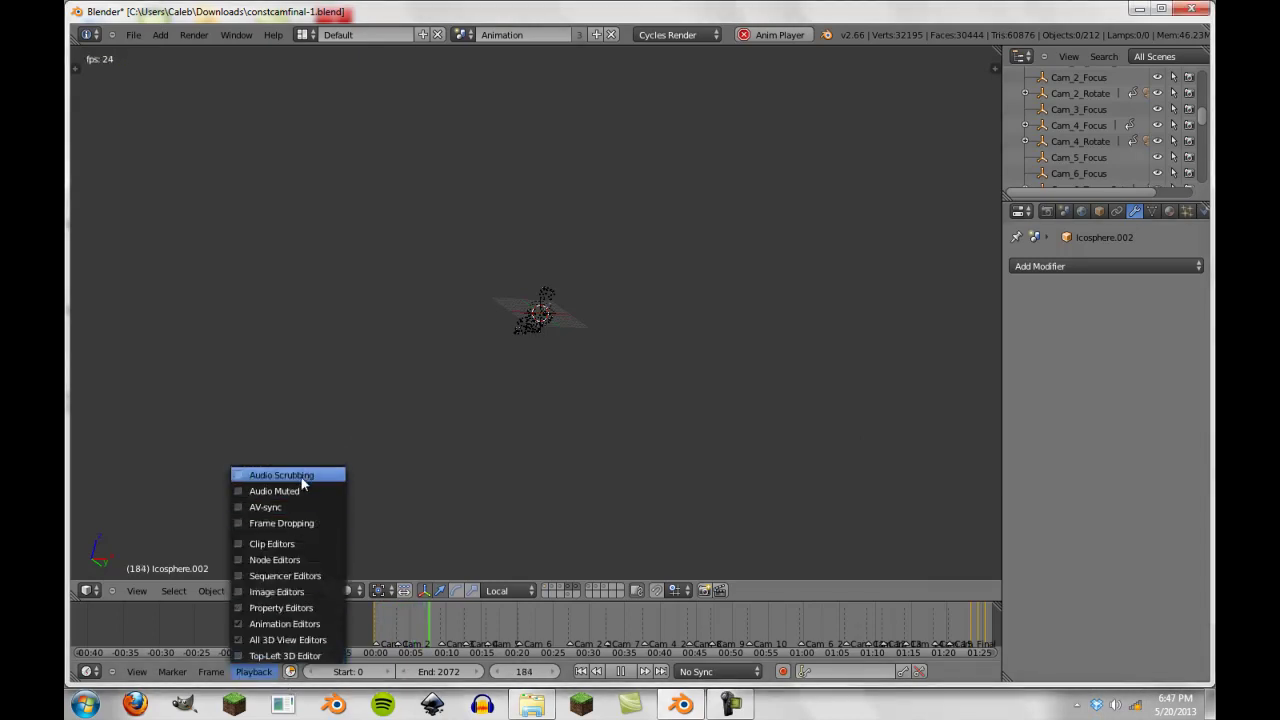
left_click(1115, 706)
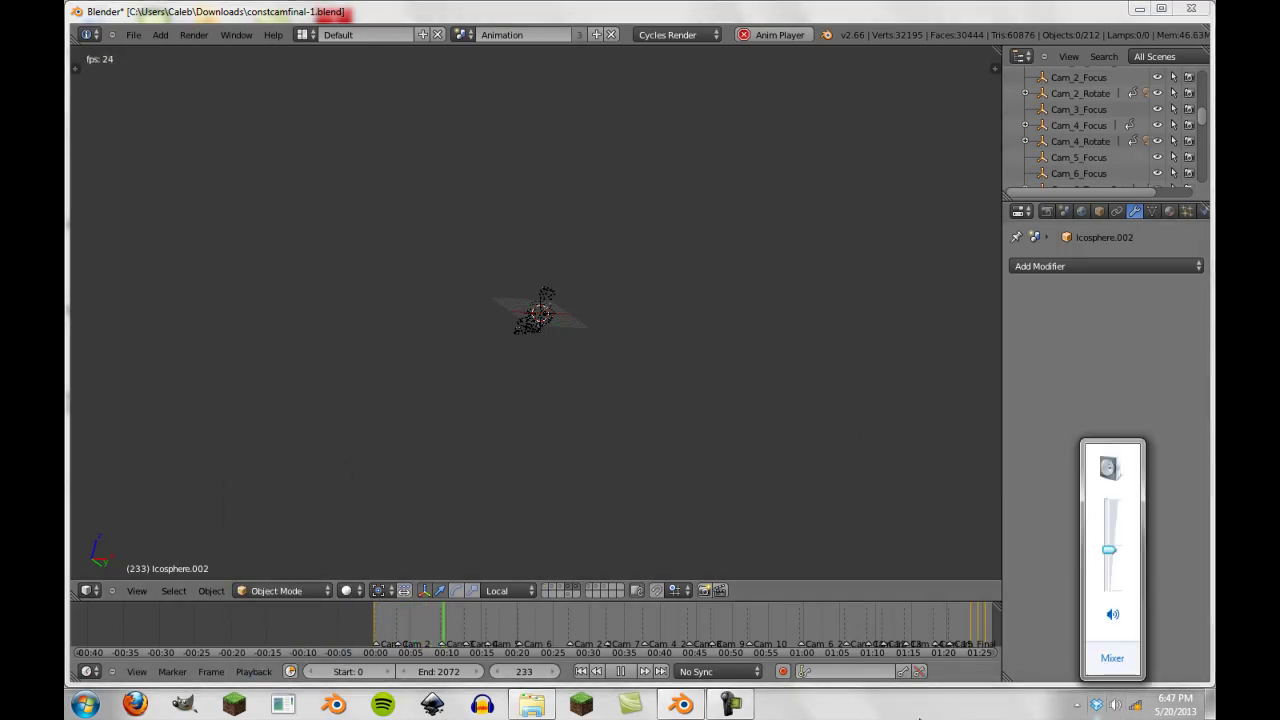
Change the area to the Video Sequence Editor, stop playback, and scrub the rendered sequence before returning to frame 0.
left_click(88, 590)
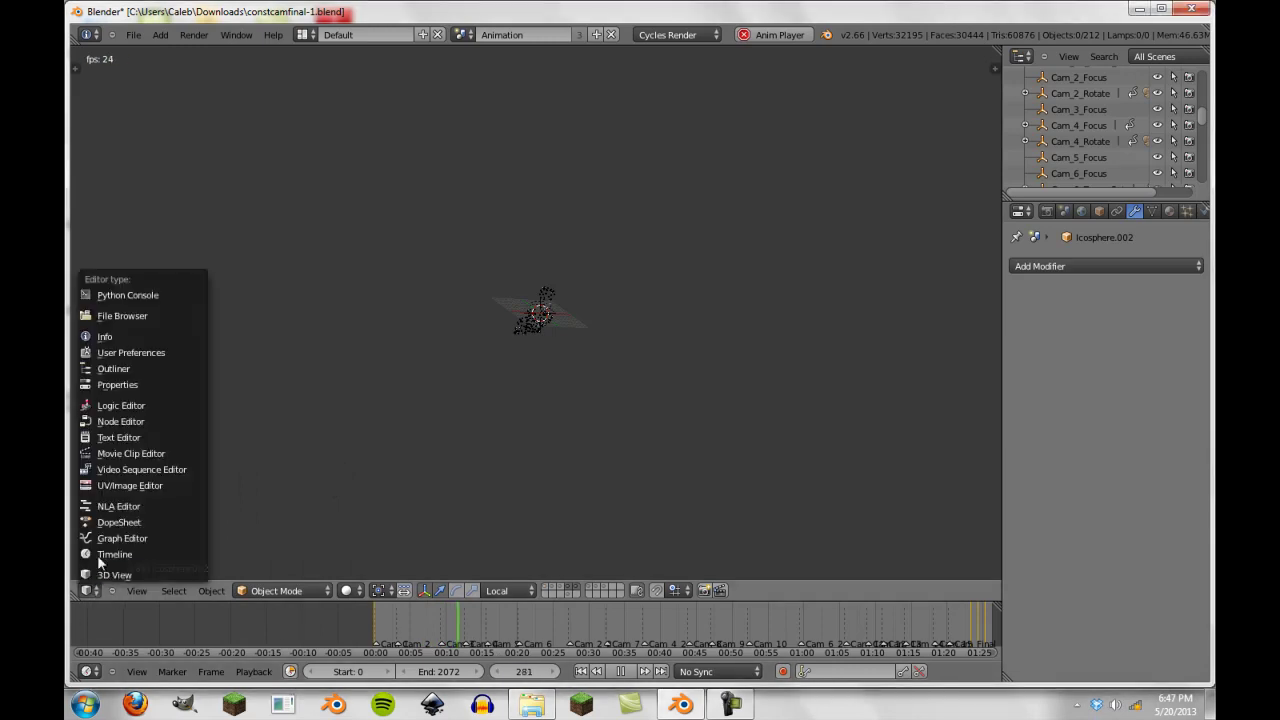
left_click(112, 469)
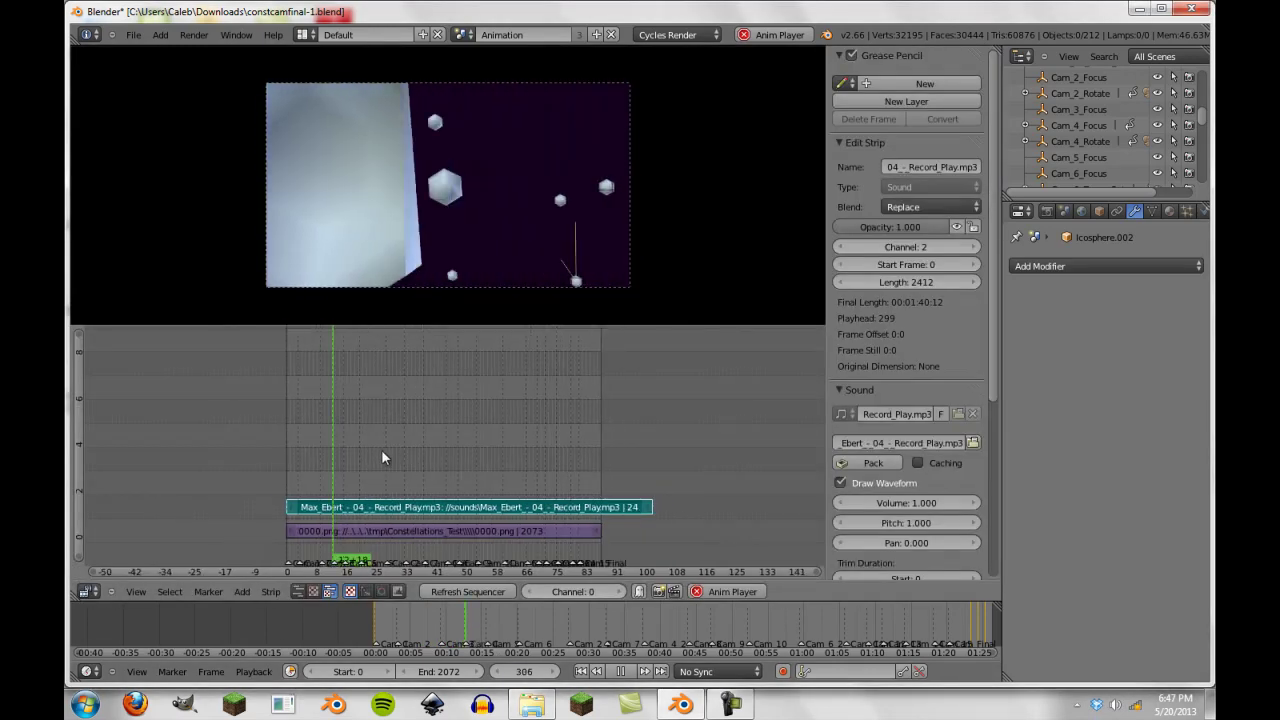
key("Escape")
left_click_drag(299, 509, 493, 512)
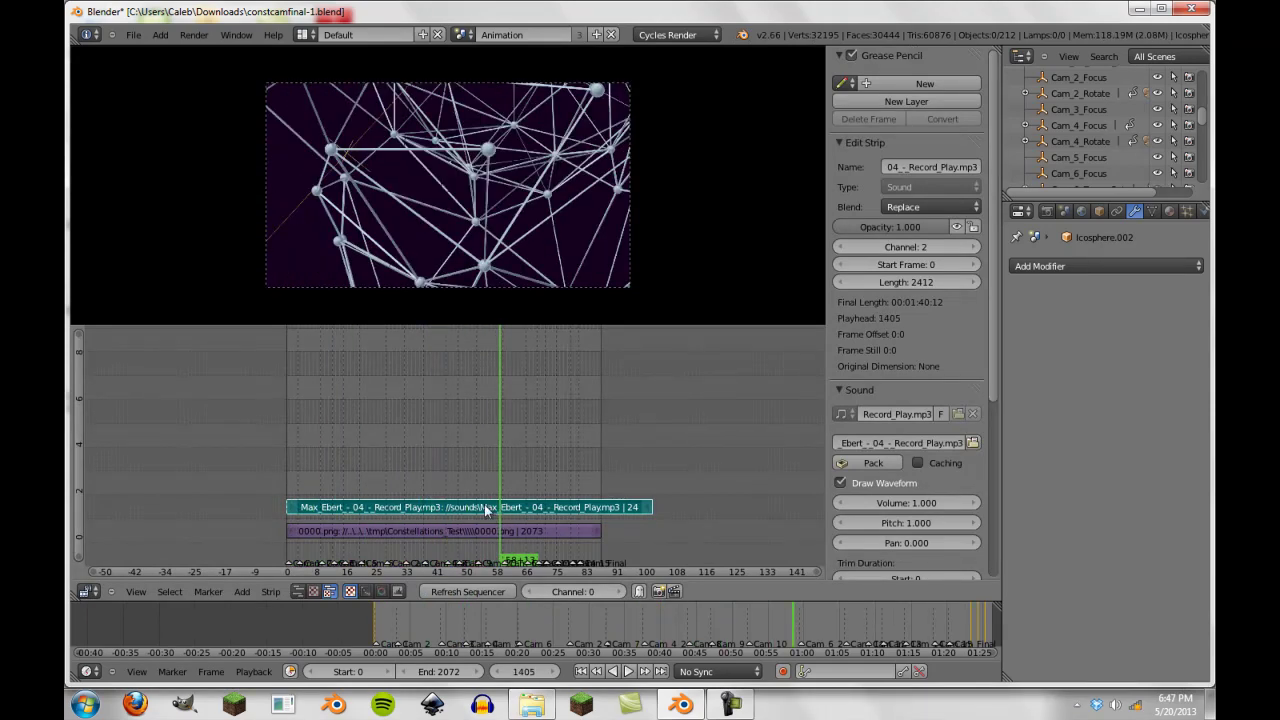
left_click_drag(512, 466, 313, 469)
key("shift+Left")
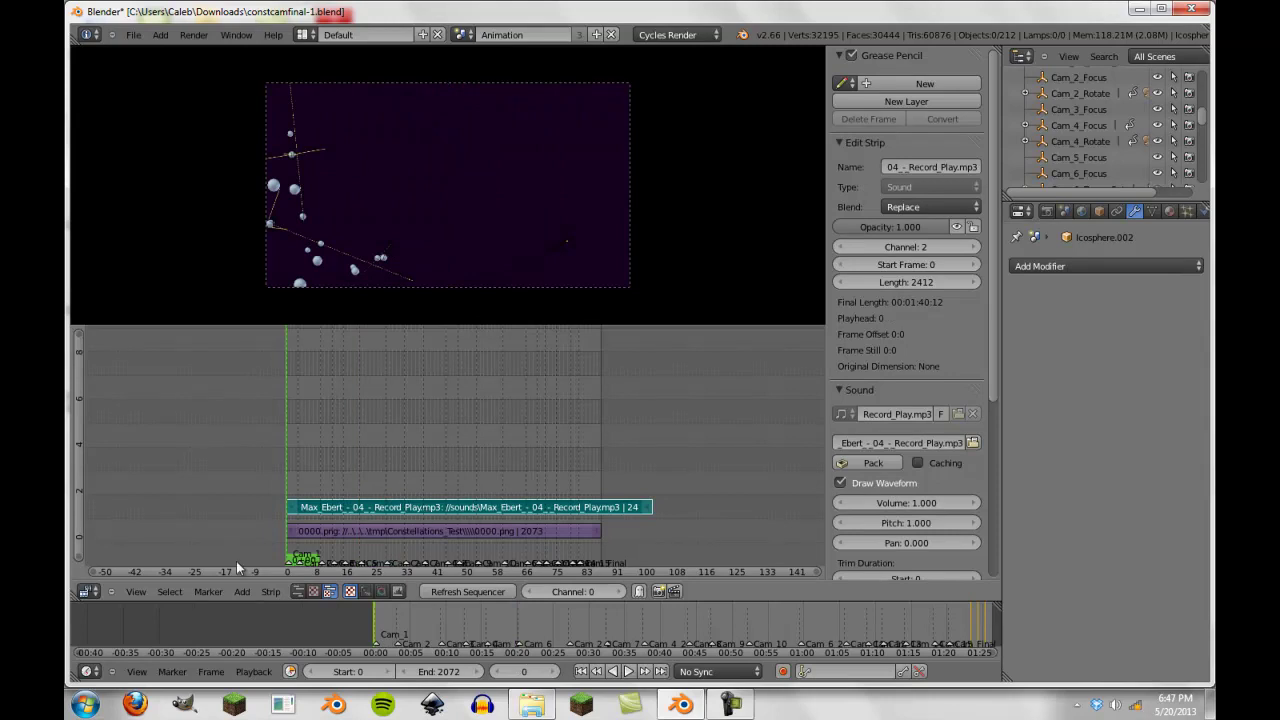
Return the area to the 3D View, play the line network animation and rewind to frame 0.
left_click(88, 591)
left_click(110, 574)
key("alt+a")
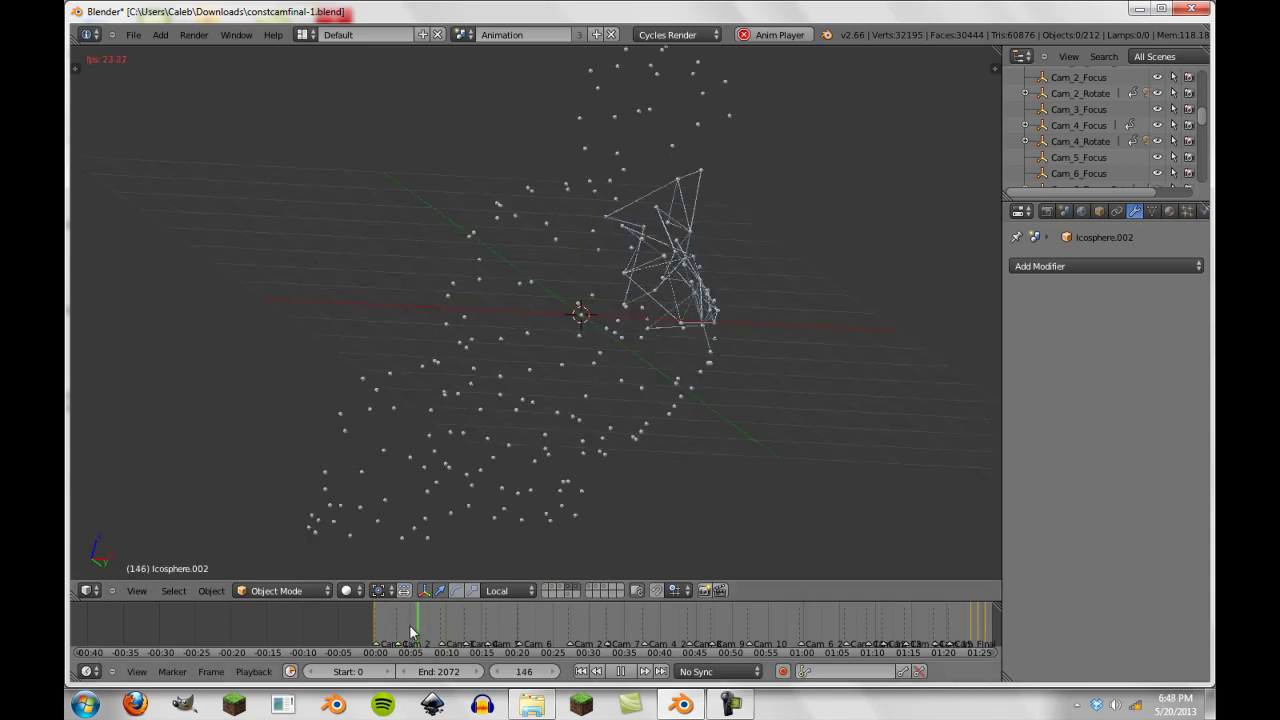
key("Escape")
scroll(653, 451, "down", 4)
left_click_drag(400, 618, 237, 620)
Examine the star field around the origin from a different angle, both up close and from afar.
scroll(303, 438, "down", 4)
middle_click_drag(600, 367, 509, 379)
scroll(494, 356, "up", 7)
scroll(494, 356, "down", 4)
scroll(494, 426, "down", 3)
scroll(511, 449, "up", 5)
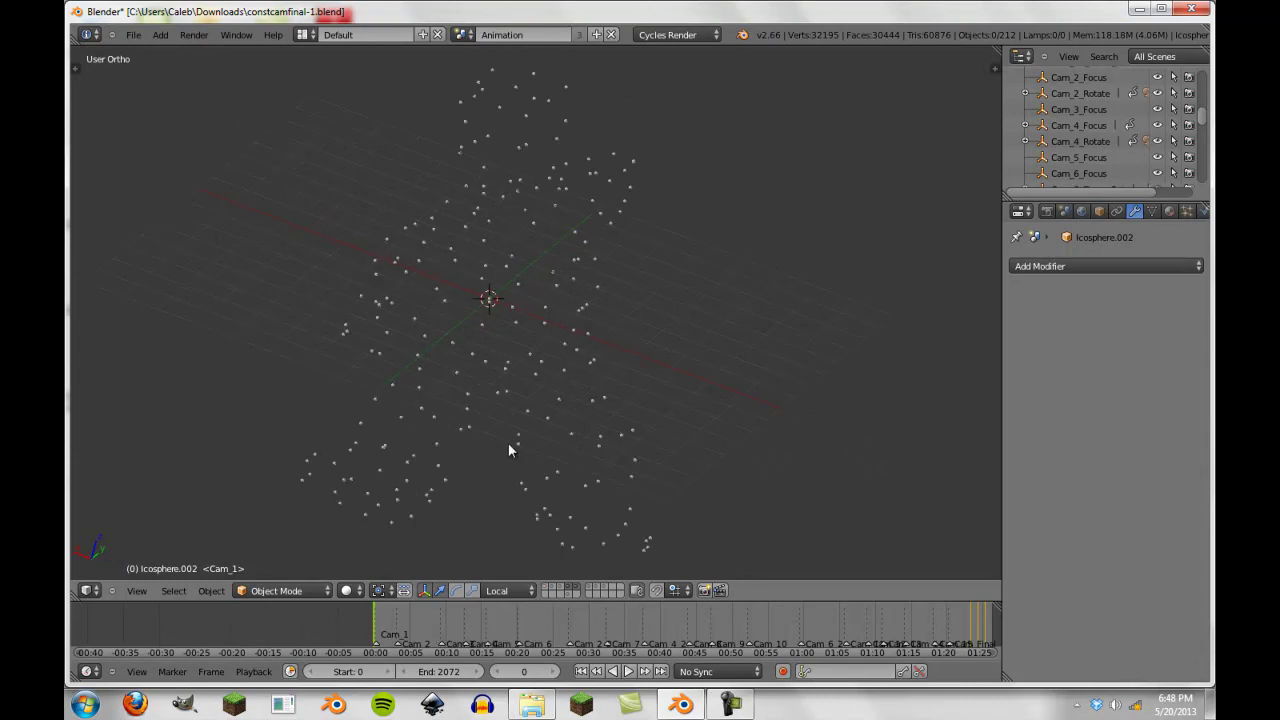
scroll(476, 440, "down", 5)
scroll(421, 449, "down", 4)
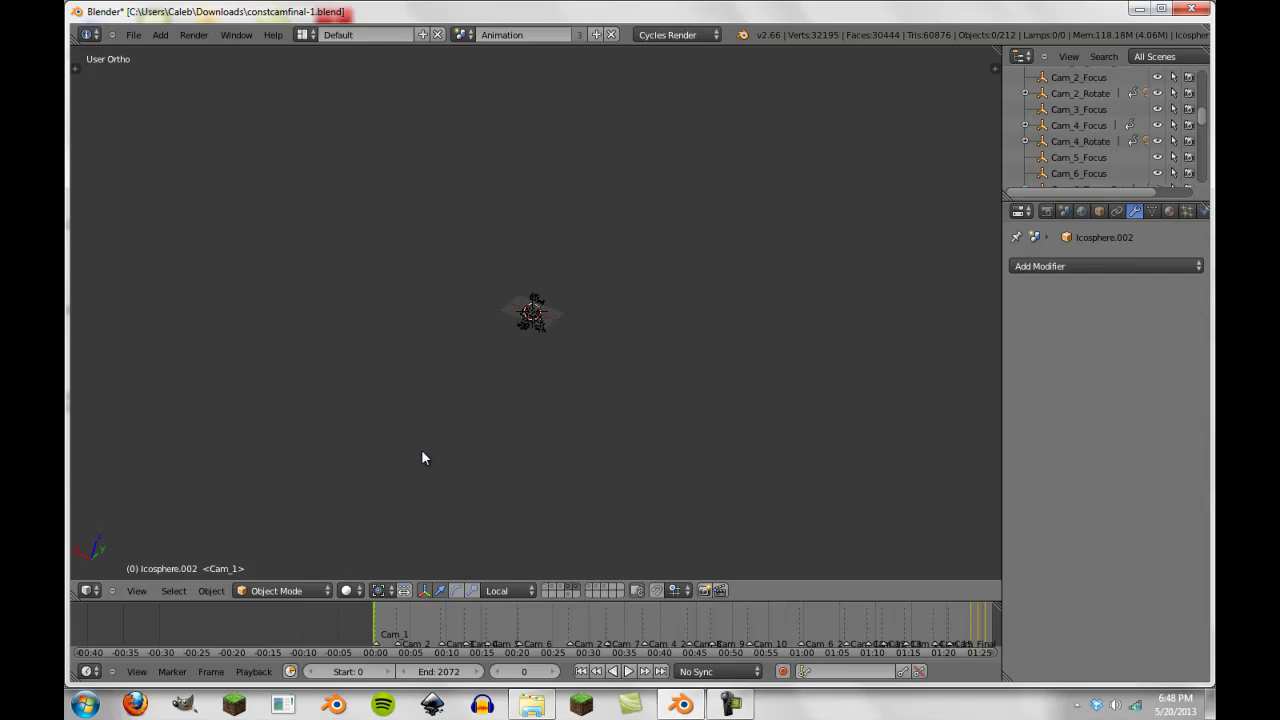
scroll(420, 450, "up", 16)
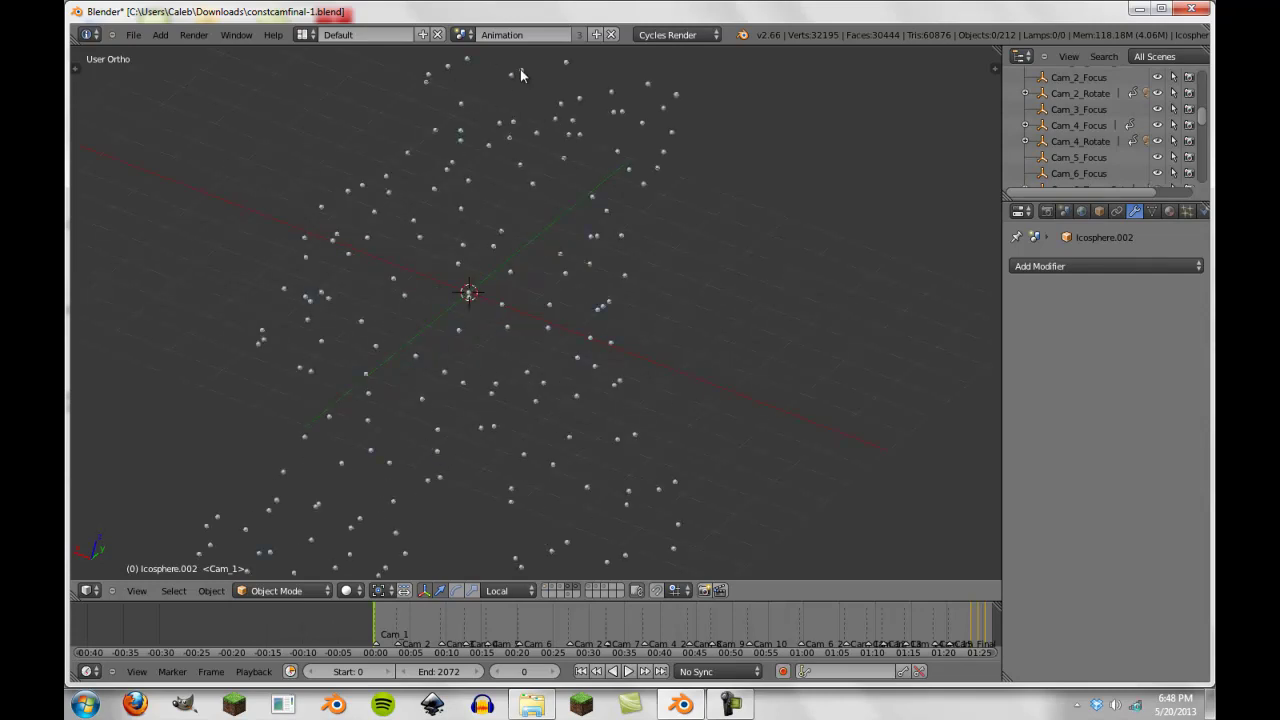
Switch the active scene to End_Titles, passing through Final_Animation.
left_click(461, 35)
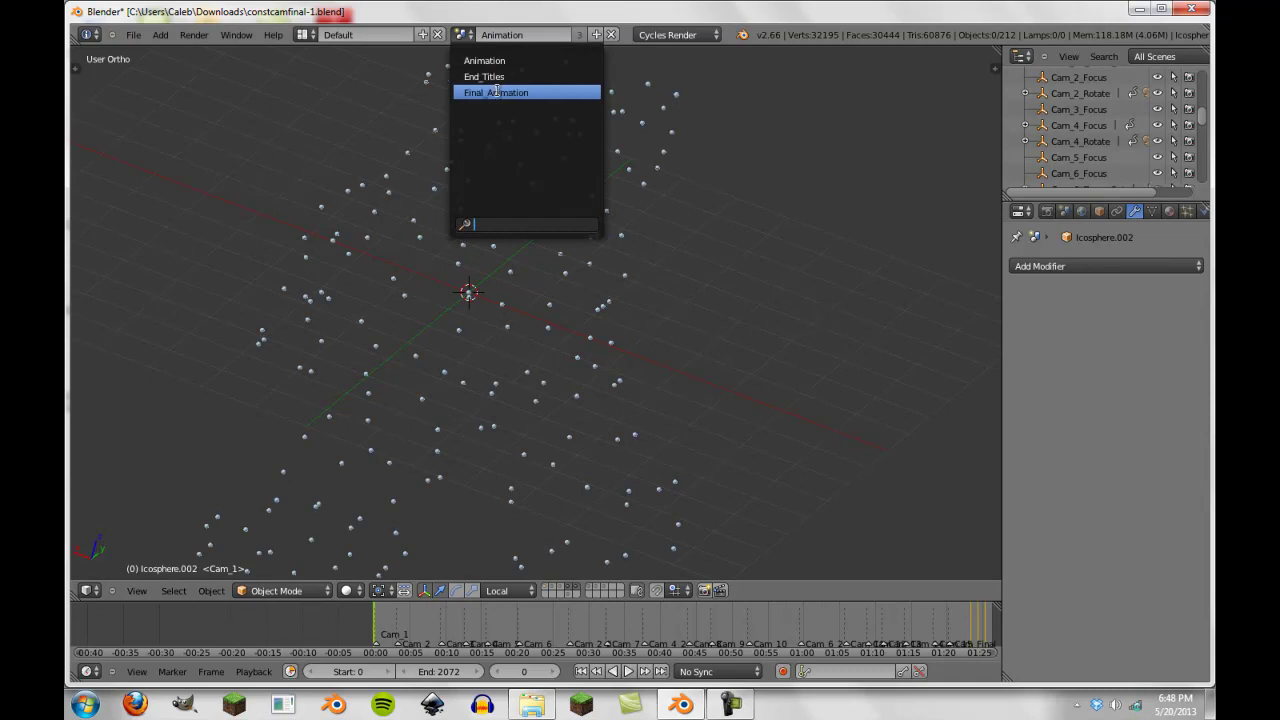
left_click(501, 92)
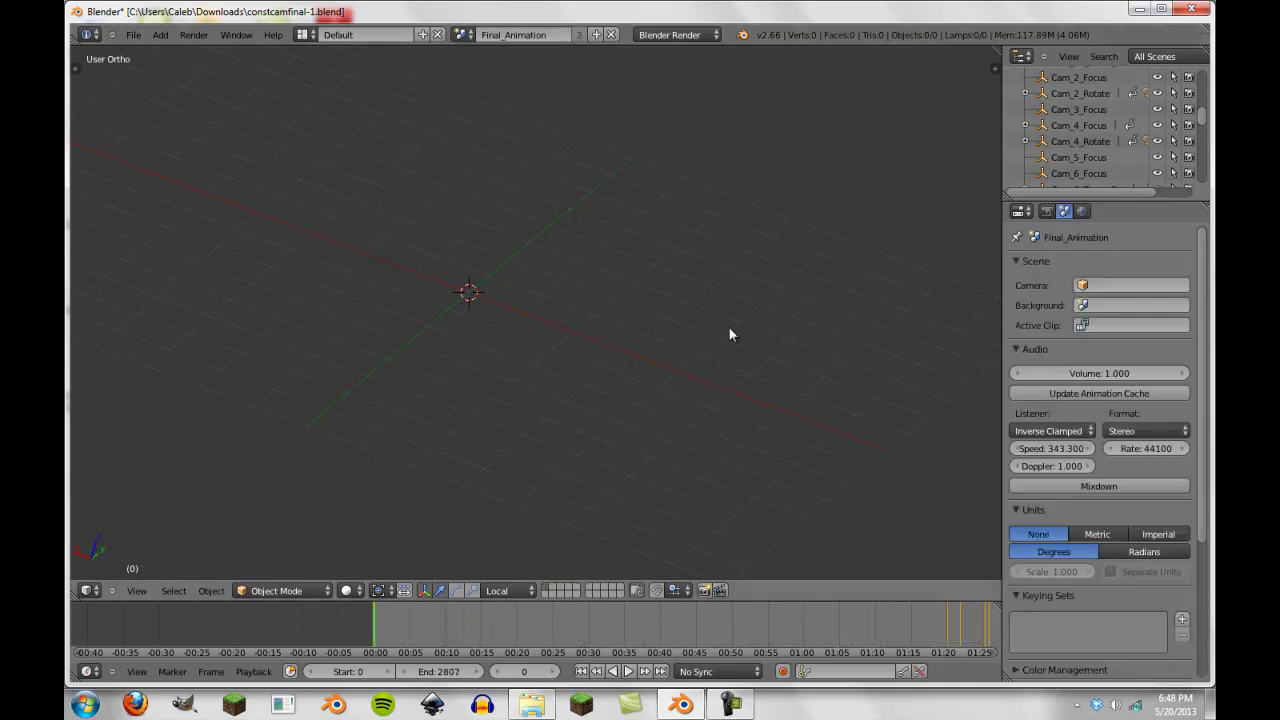
left_click(461, 35)
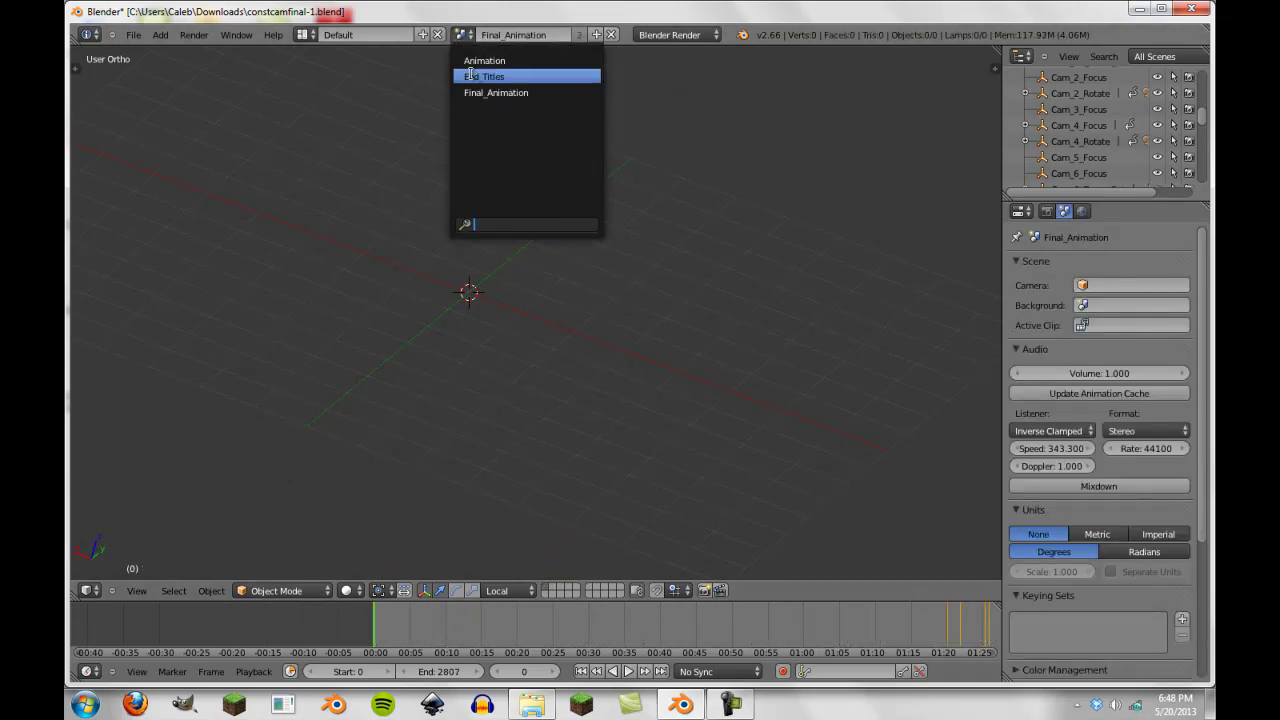
left_click(470, 76)
Examine the end-title lettering in front view, in both solid and wireframe shading.
scroll(525, 160, "down", 2)
middle_click_drag(590, 240, 484, 277)
scroll(484, 277, "down", 4)
key("KP_1")
scroll(497, 276, "down", 4)
scroll(497, 276, "up", 5)
scroll(497, 276, "up", 2)
middle_click_drag(552, 436, 483, 446, "shift")
scroll(483, 446, "up", 3)
key("z")
middle_click_drag(261, 284, 475, 491, "shift")
key("z")
scroll(475, 491, "down", 3)
middle_click_drag(446, 302, 435, 503, "shift")
scroll(435, 503, "up", 3)
scroll(419, 622, "up", 10)
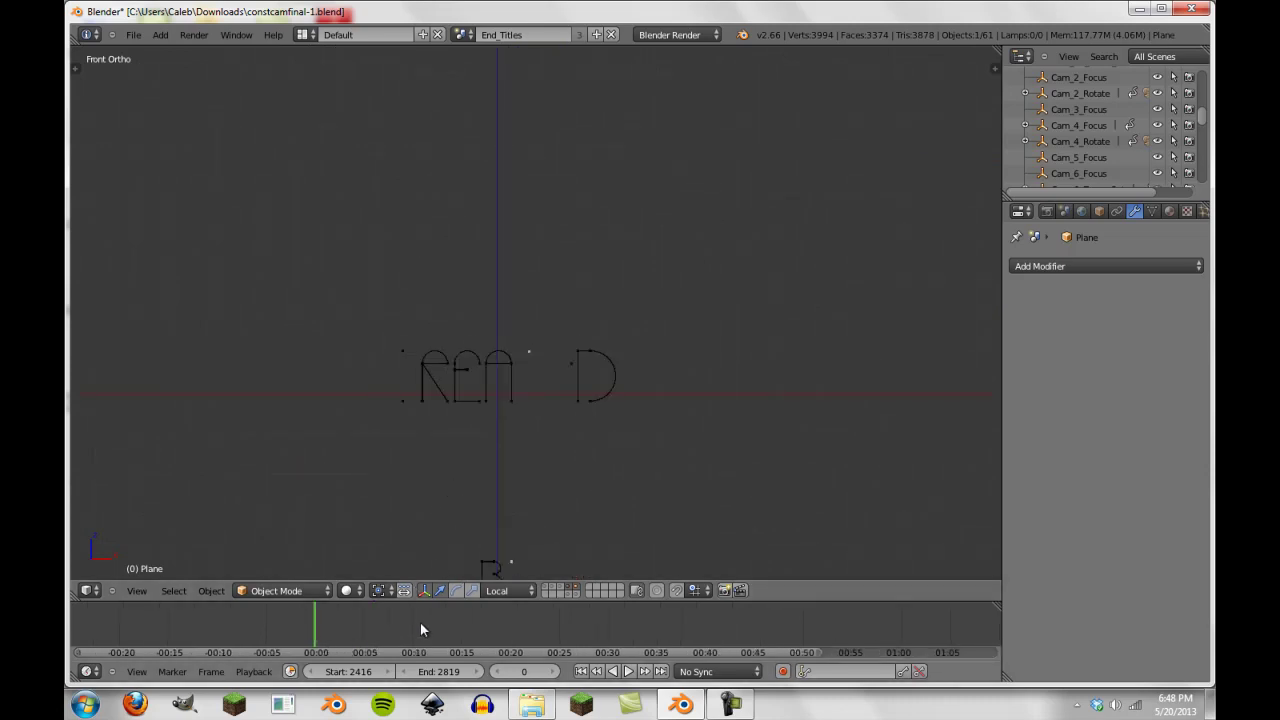
Scrub the end-titles timeline to frame 2085 and select the point at the top of the T in CREATED.
scroll(474, 630, "down", 5)
scroll(568, 630, "down", 8)
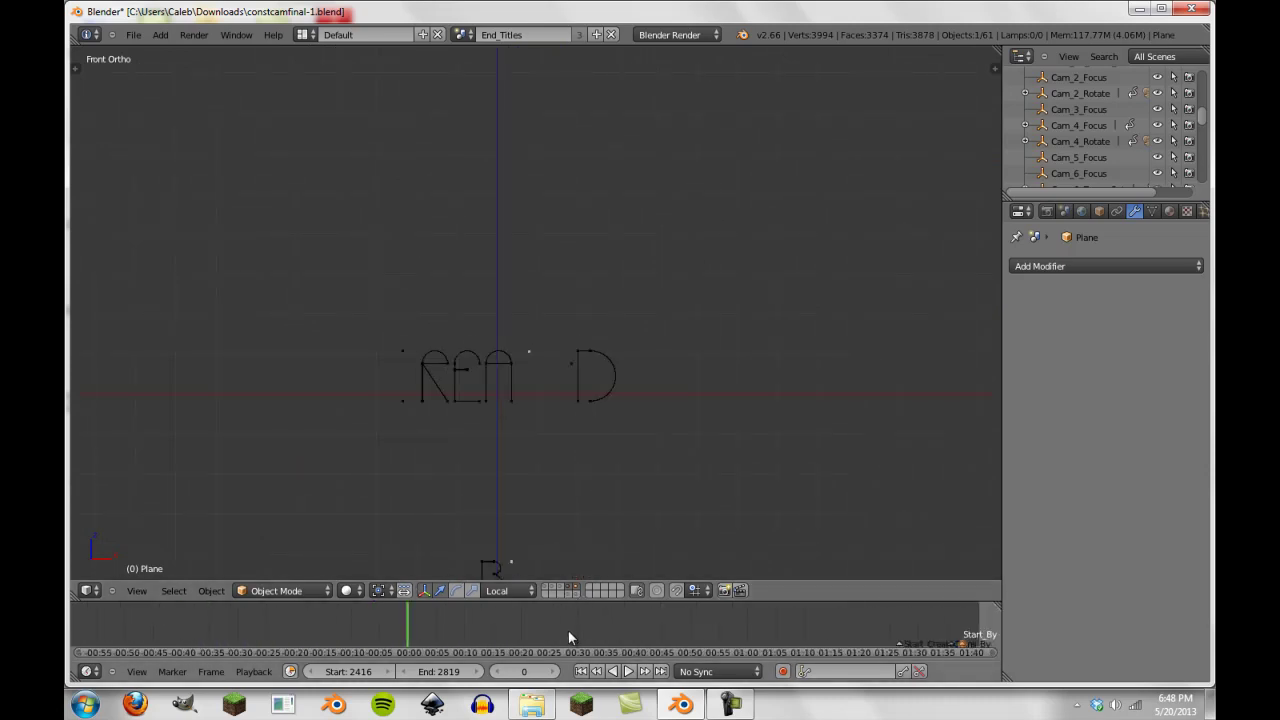
left_click(750, 630)
left_click_drag(735, 630, 708, 625)
right_click(504, 139)
key("Down")
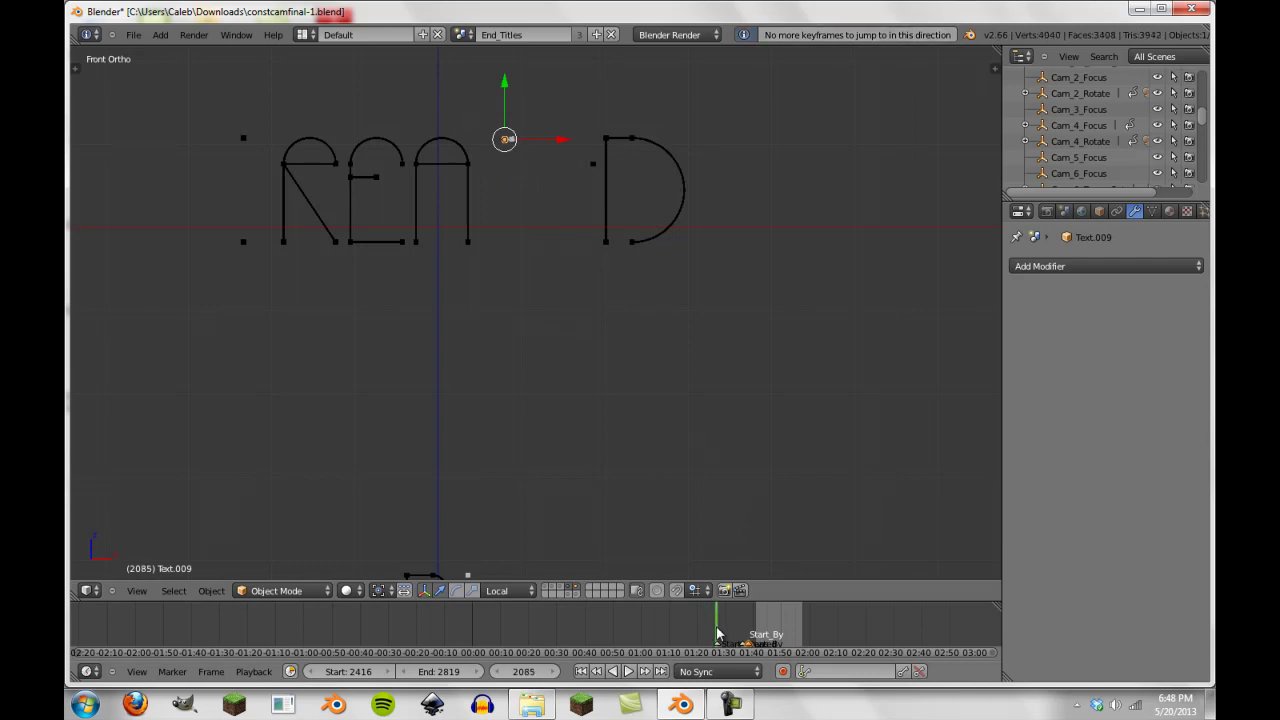
Set the playback range to start at frame 2078 and end at frame 2878.
key("s")
key("e")
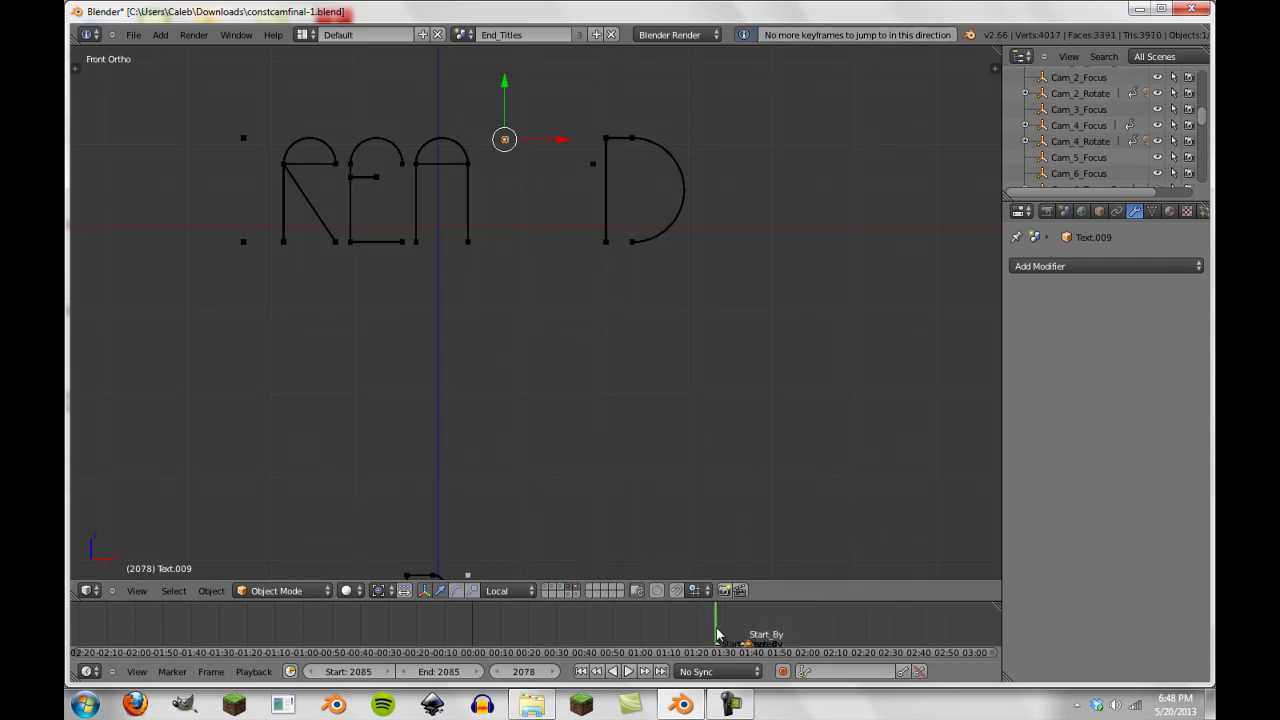
left_click_drag(716, 632, 766, 630)
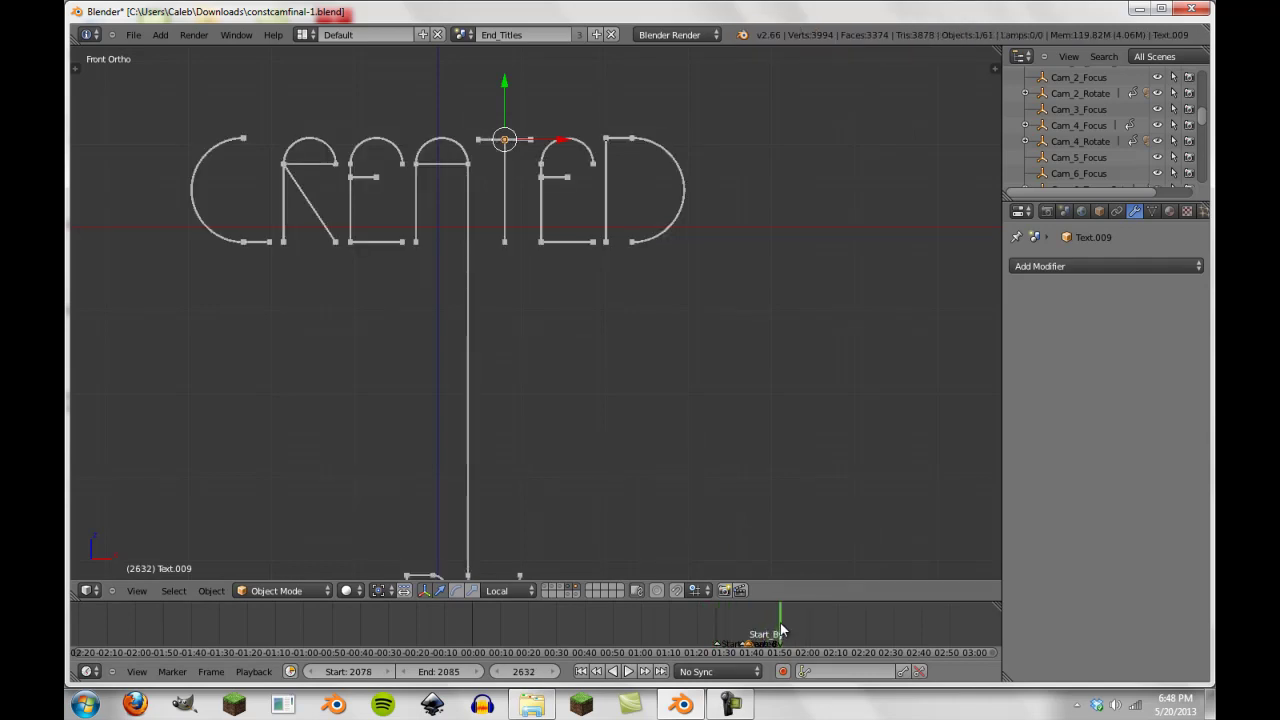
key("e")
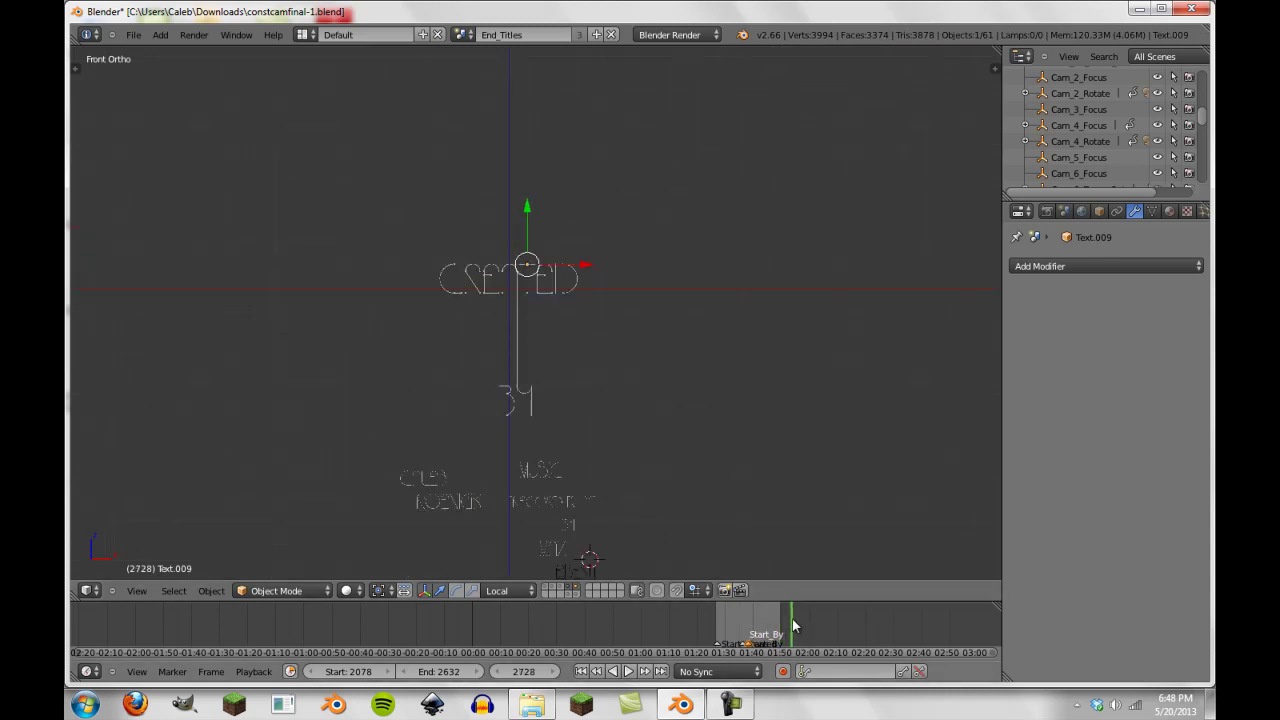
left_click_drag(792, 619, 676, 621)
key("e")
Play the end-title animation, stop it and scrub on to frame 2769.
key("alt+a")
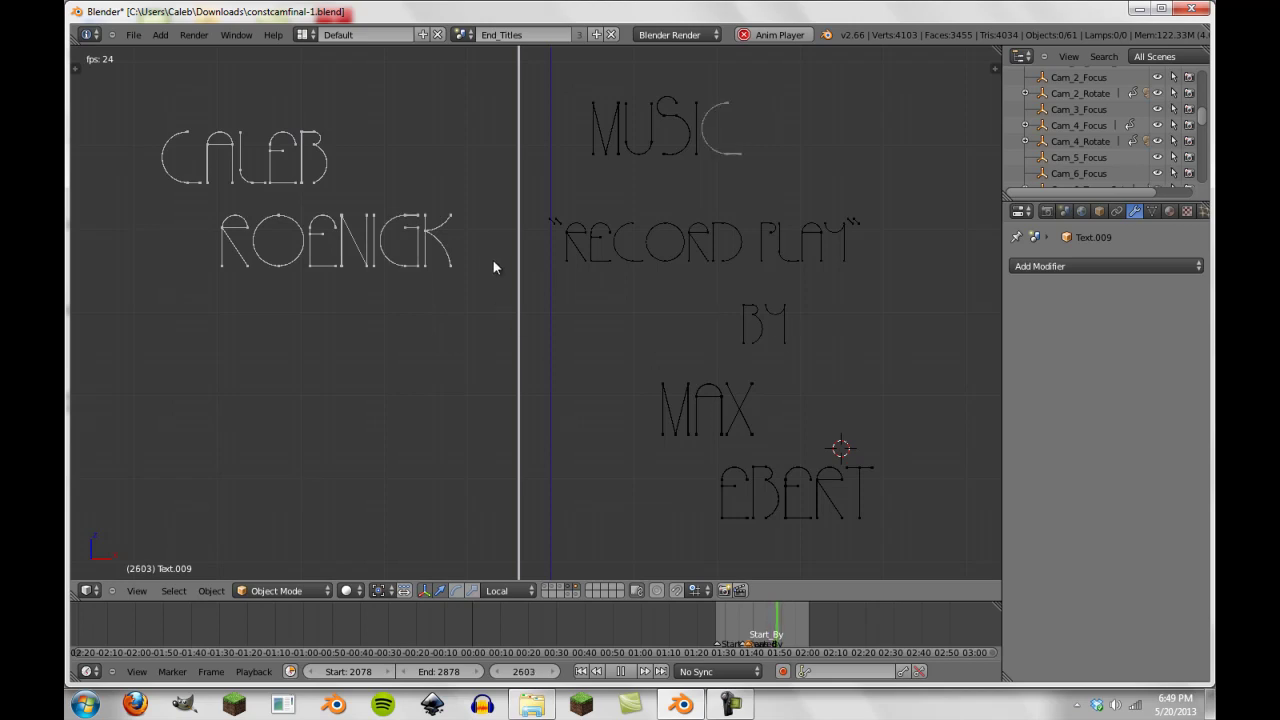
key("Escape")
left_click_drag(776, 634, 797, 634)
Select the black plane below the credits.
scroll(726, 359, "down", 6)
scroll(692, 431, "down", 5)
right_click(531, 447)
scroll(531, 449, "up", 9)
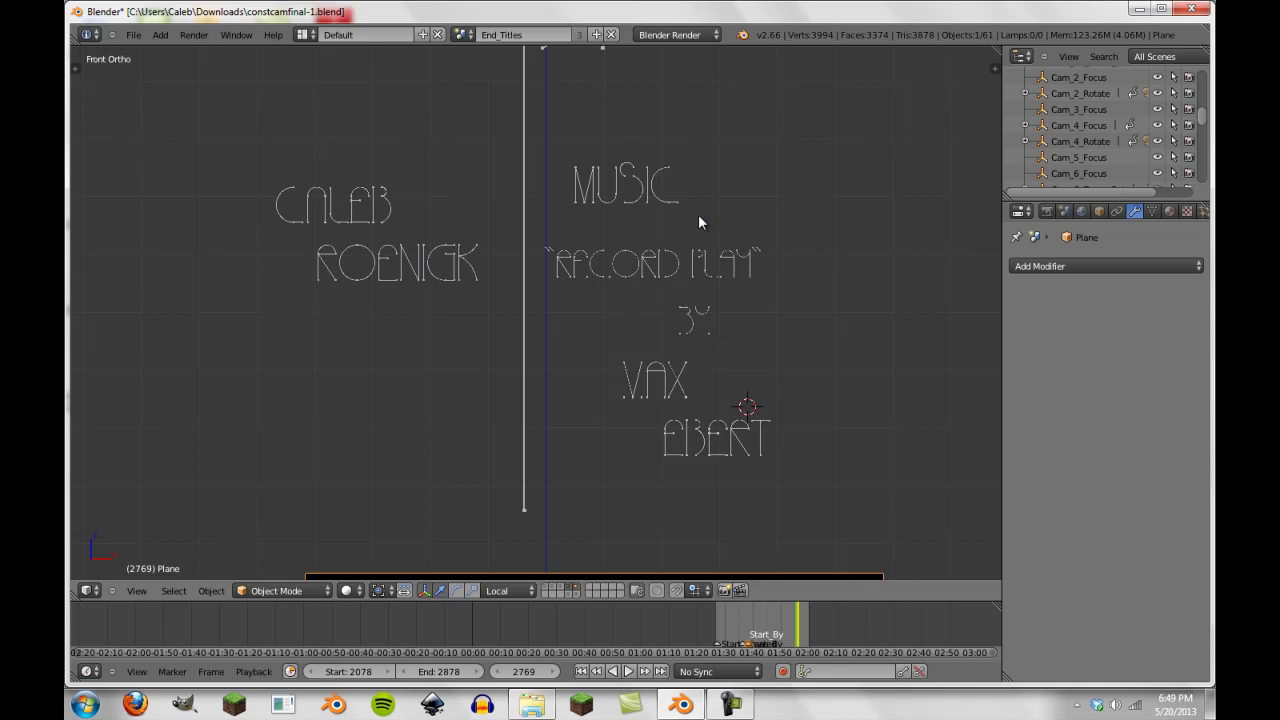
Scrub the credits through frames 2577, 2666 and 2755 to examine how the lettering is drawn.
scroll(612, 259, "up", 5)
scroll(612, 255, "down", 4)
scroll(619, 232, "up", 4)
middle_click_drag(765, 339, 588, 260, "shift")
scroll(590, 264, "down", 4)
mouse_move(800, 614)
left_mouse_down()
mouse_move(763, 621)
mouse_move(796, 624)
mouse_move(767, 623)
mouse_move(778, 624)
left_mouse_up()
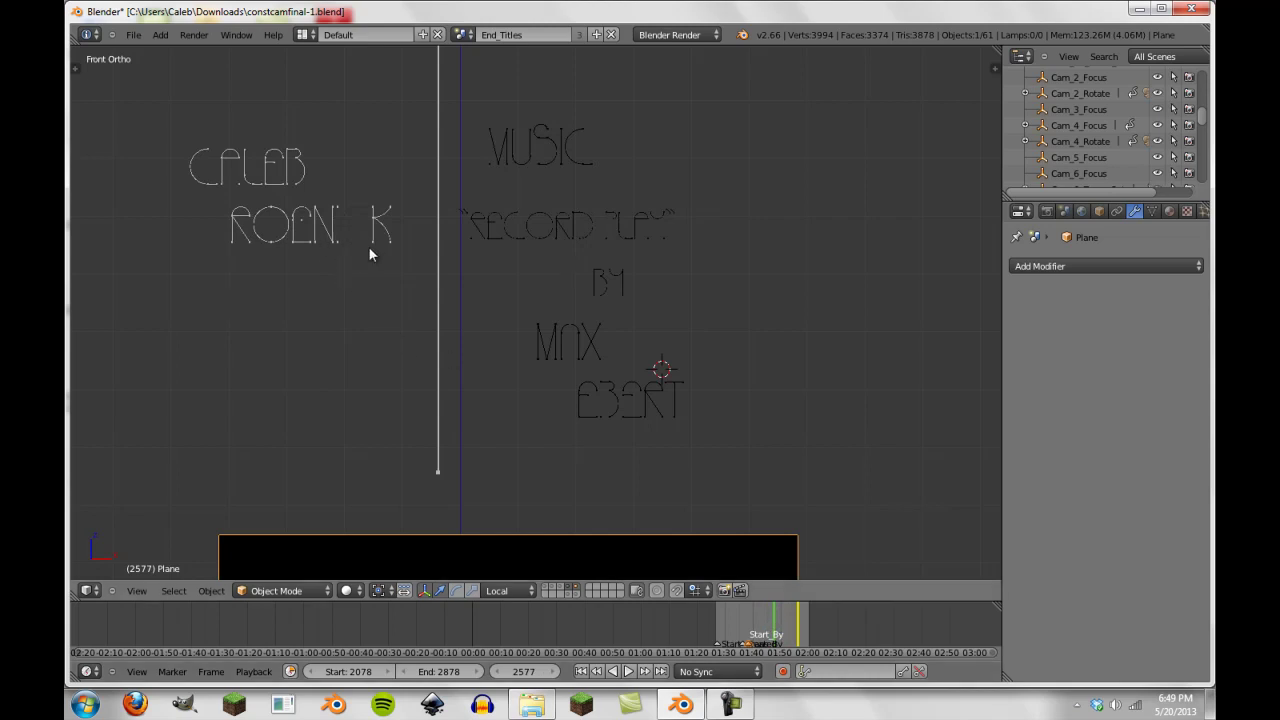
left_click(781, 620)
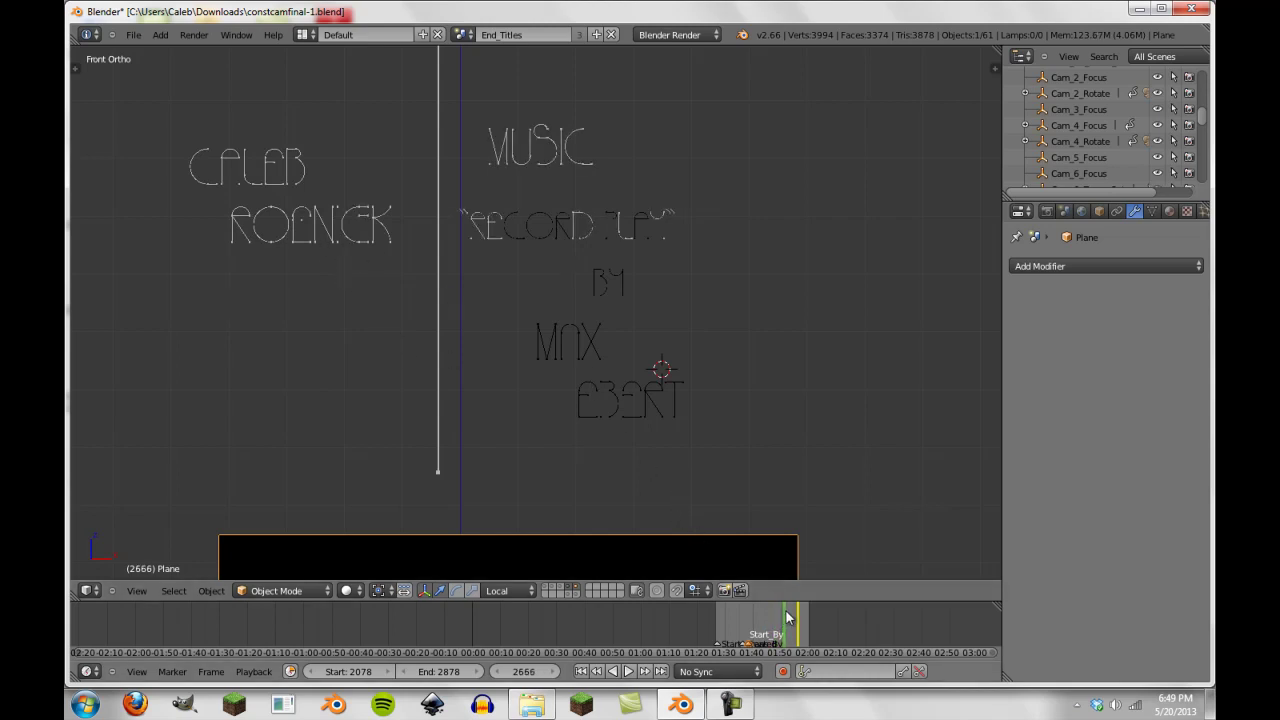
mouse_move(789, 617)
left_mouse_down()
mouse_move(803, 614)
mouse_move(764, 615)
mouse_move(797, 620)
left_mouse_up()
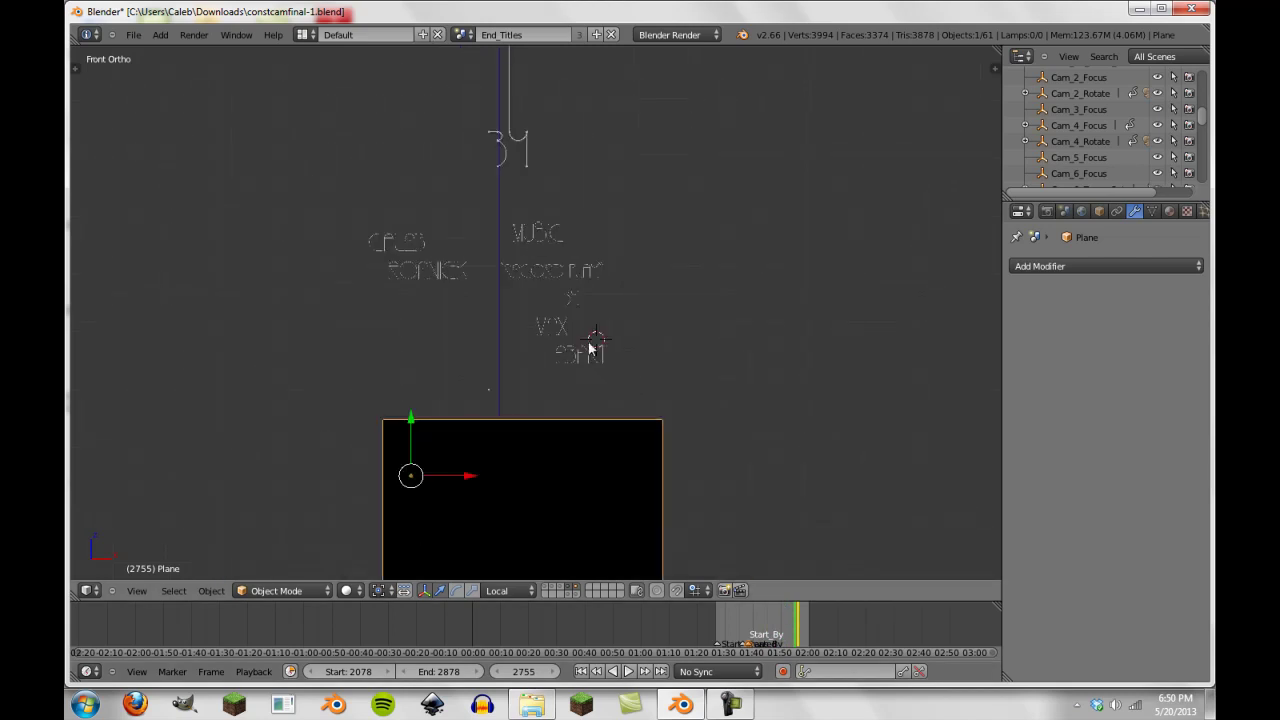
Select the right-hand stroke of the Y in BY and examine its modifiers.
scroll(533, 312, "up", 3)
middle_click_drag(567, 284, 493, 488, "shift")
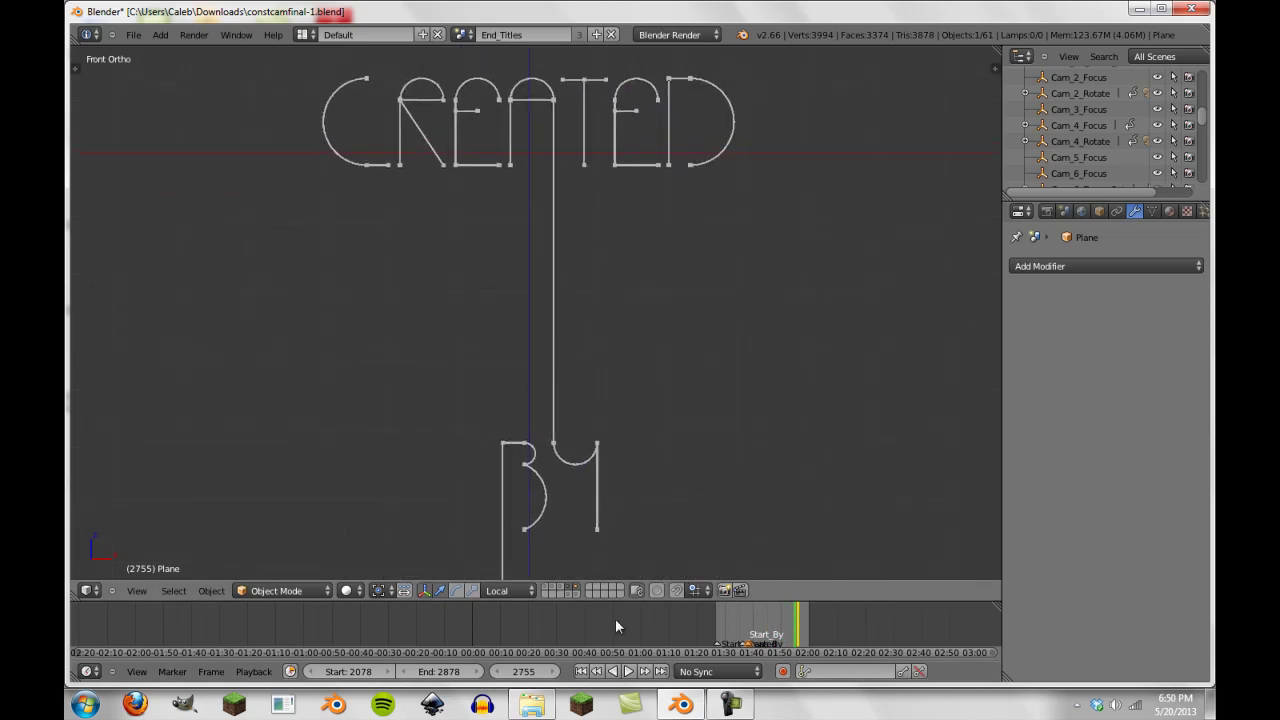
right_click(611, 513)
key("KP_Decimal")
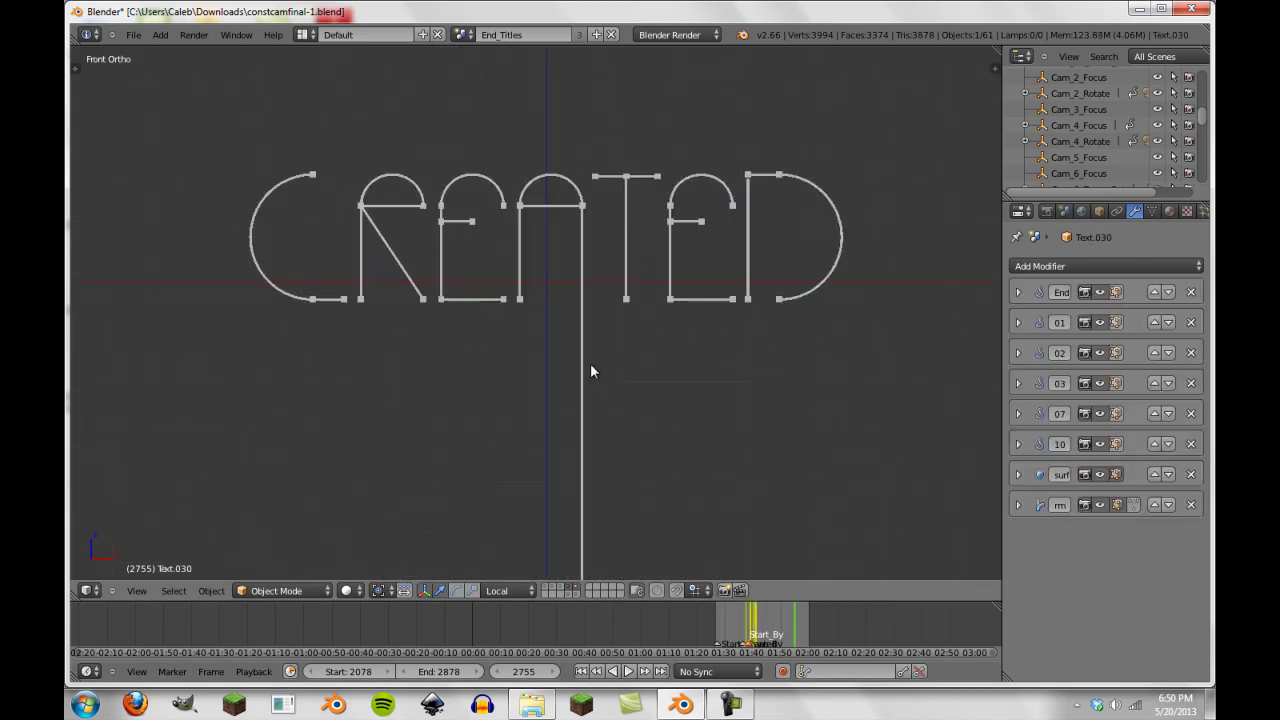
Select the vertical stem of the T in CREATED and examine its hook modifiers up close.
right_click(628, 326)
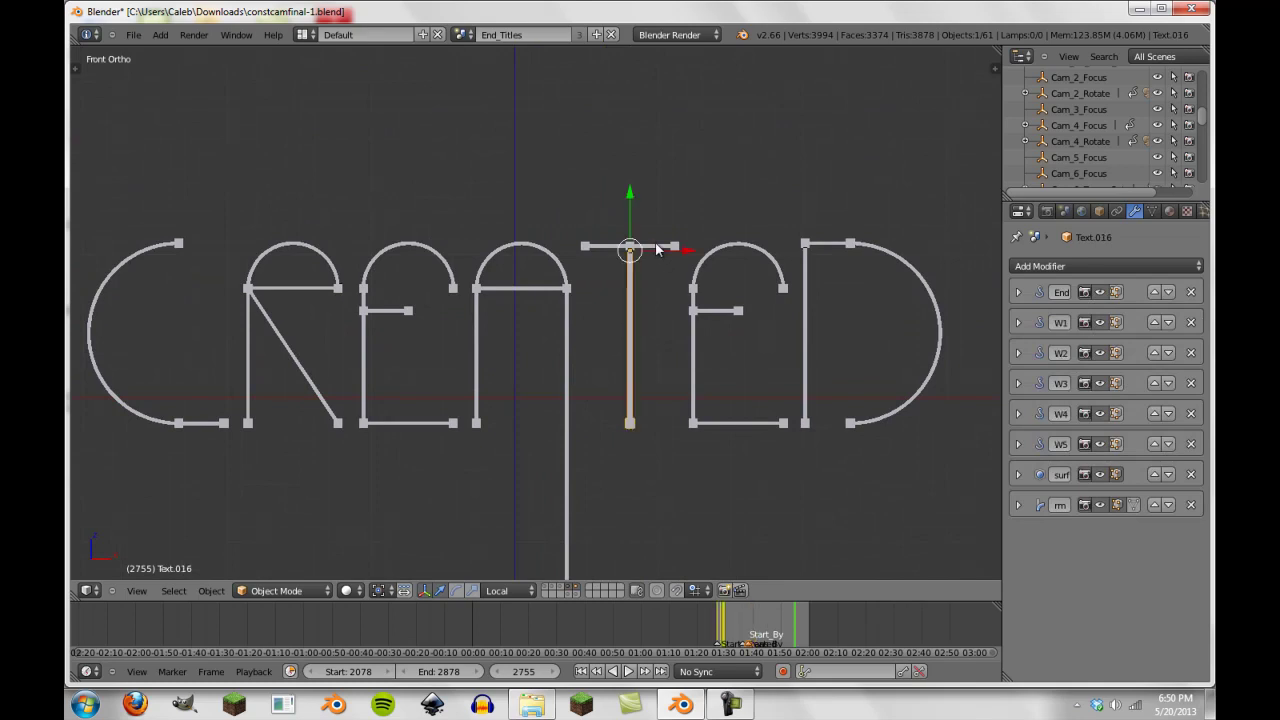
right_click(657, 248)
right_click(629, 287)
scroll(369, 218, "down", 3)
scroll(408, 241, "up", 3)
scroll(596, 320, "up", 2)
middle_click_drag(784, 435, 668, 385, "shift")
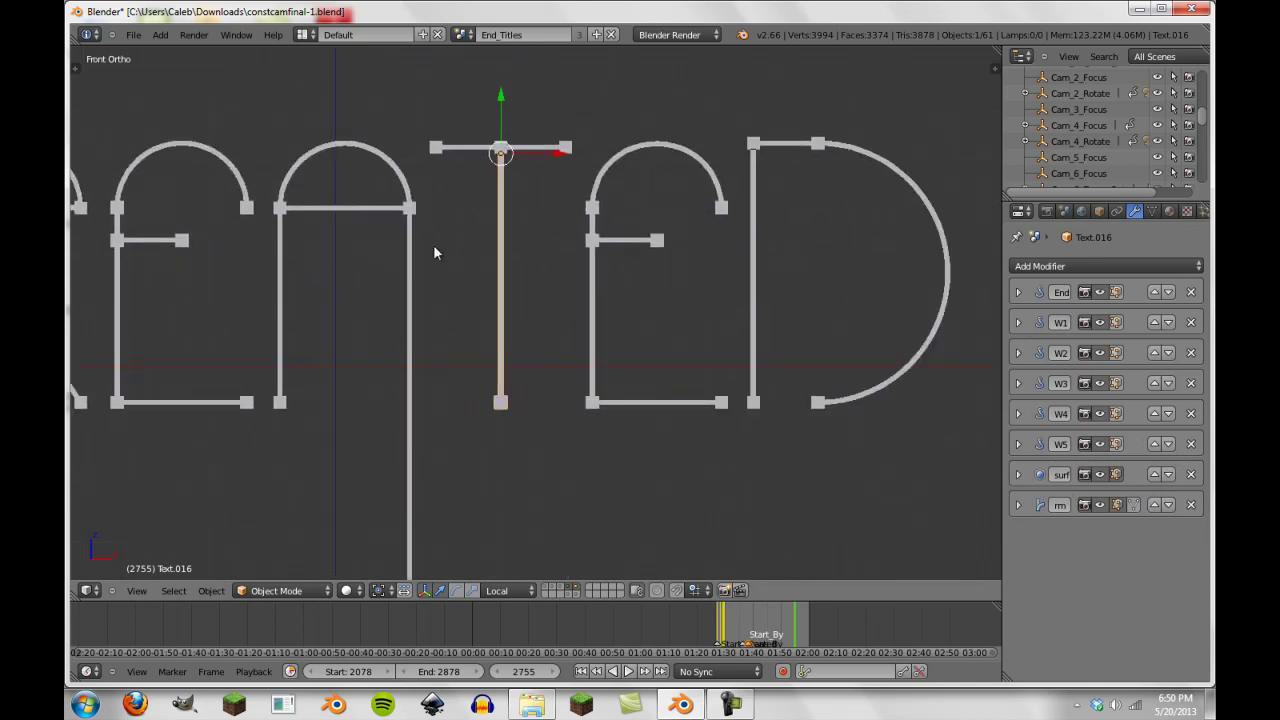
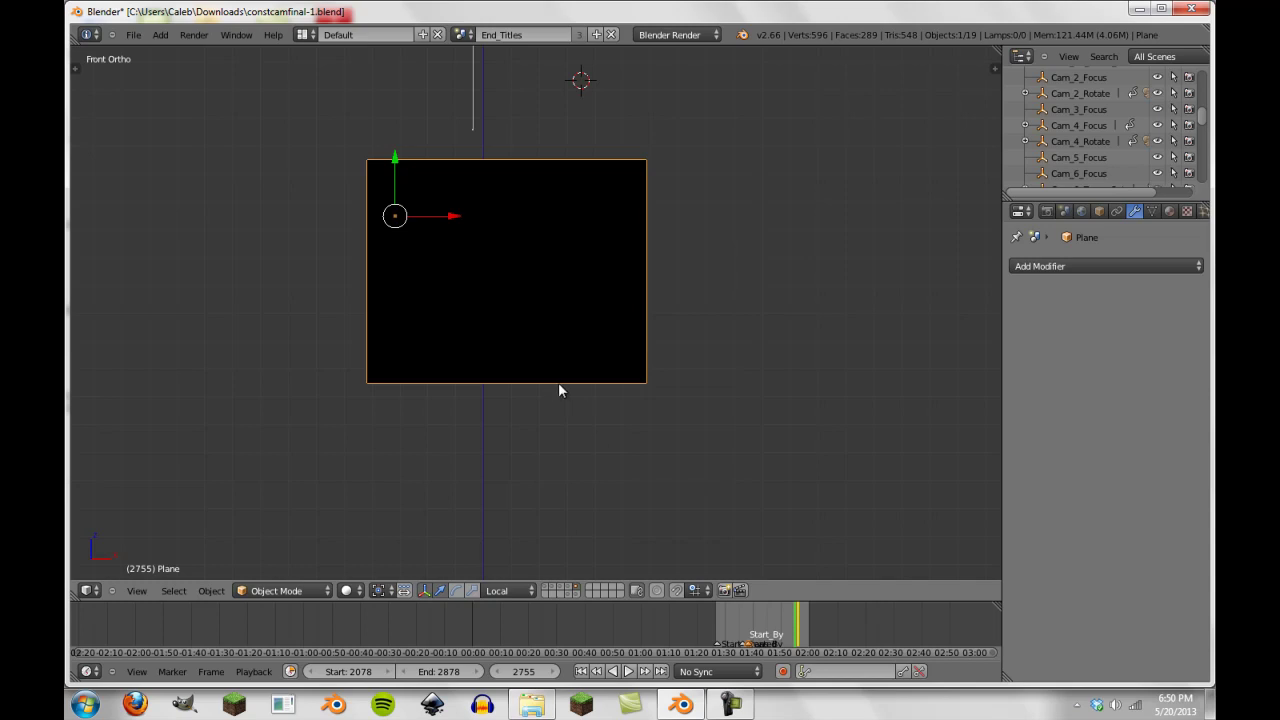
Hide the black plane and select the bottom stroke of the second E in CREATED.
key("h")
scroll(558, 384, "down", 4)
middle_click_drag(513, 222, 542, 419, "shift")
scroll(542, 419, "up", 4)
middle_click_drag(586, 200, 588, 380, "shift")
scroll(588, 380, "up", 5)
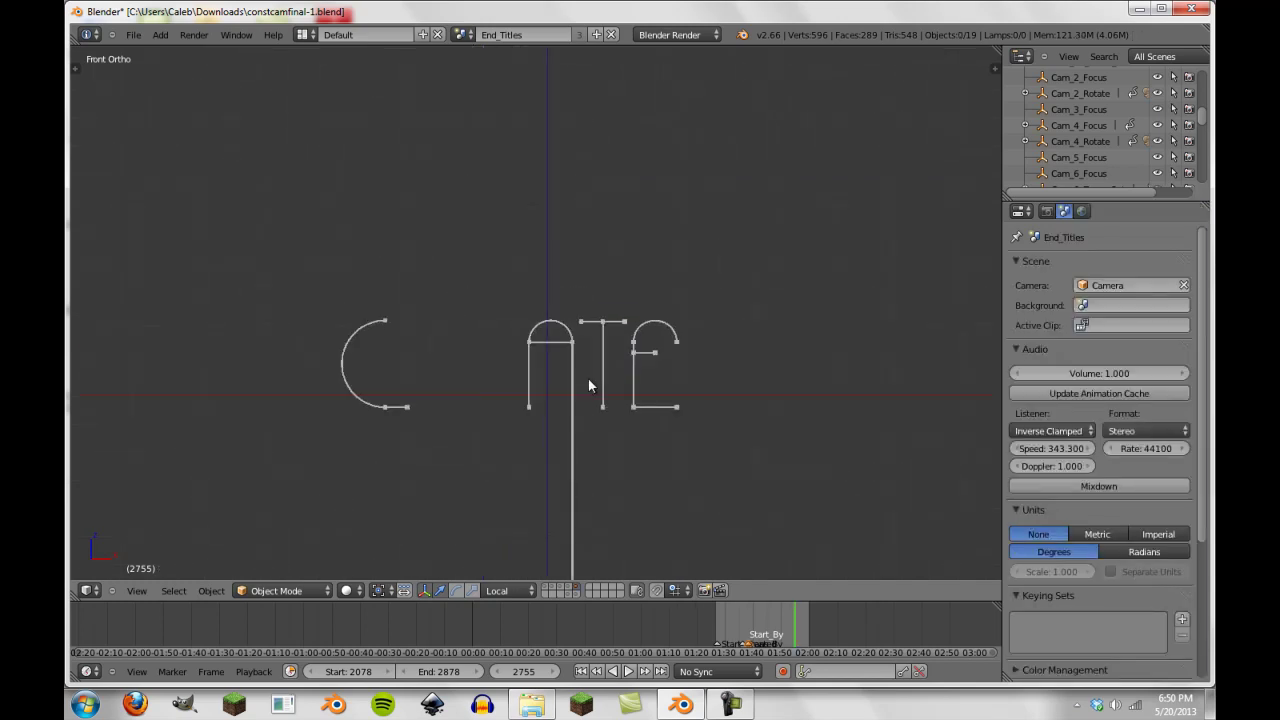
scroll(588, 378, "up", 8)
right_click(565, 457)
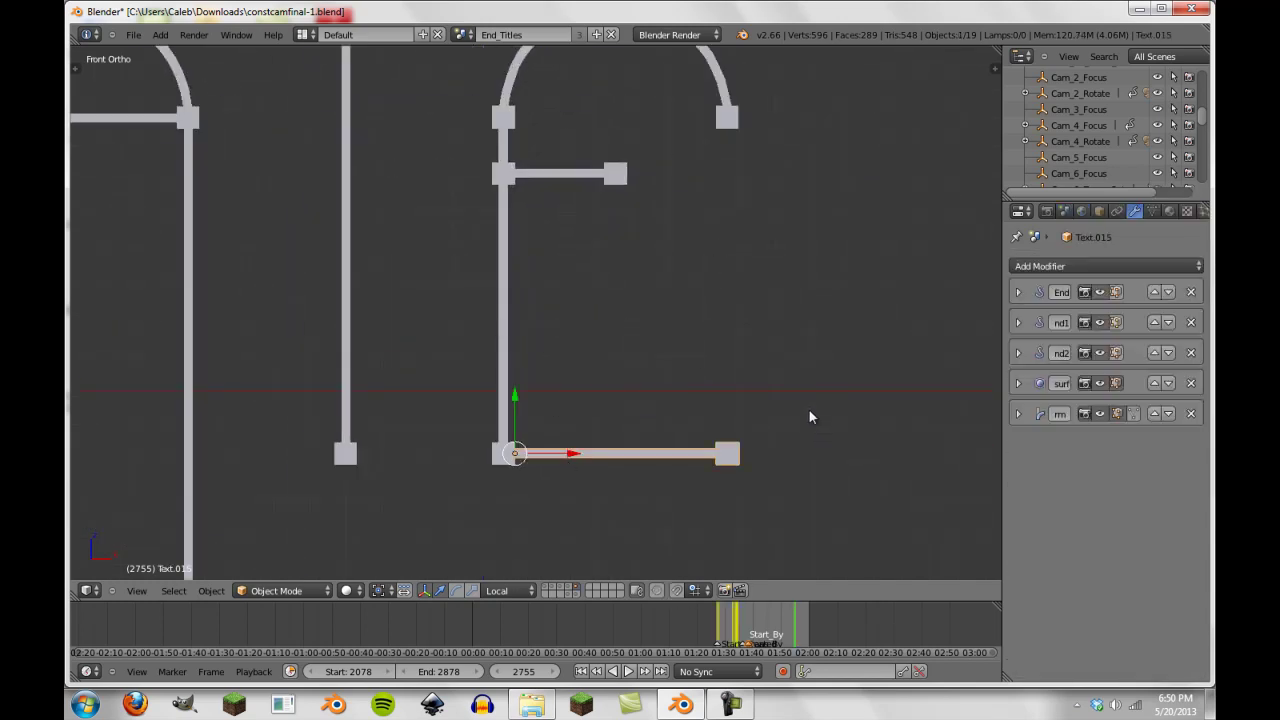
Show an additional object layer alongside the letter strokes and display them in wireframe shading.
left_click(578, 594, "shift")
scroll(593, 421, "down", 4)
scroll(593, 421, "up", 2)
key("z")
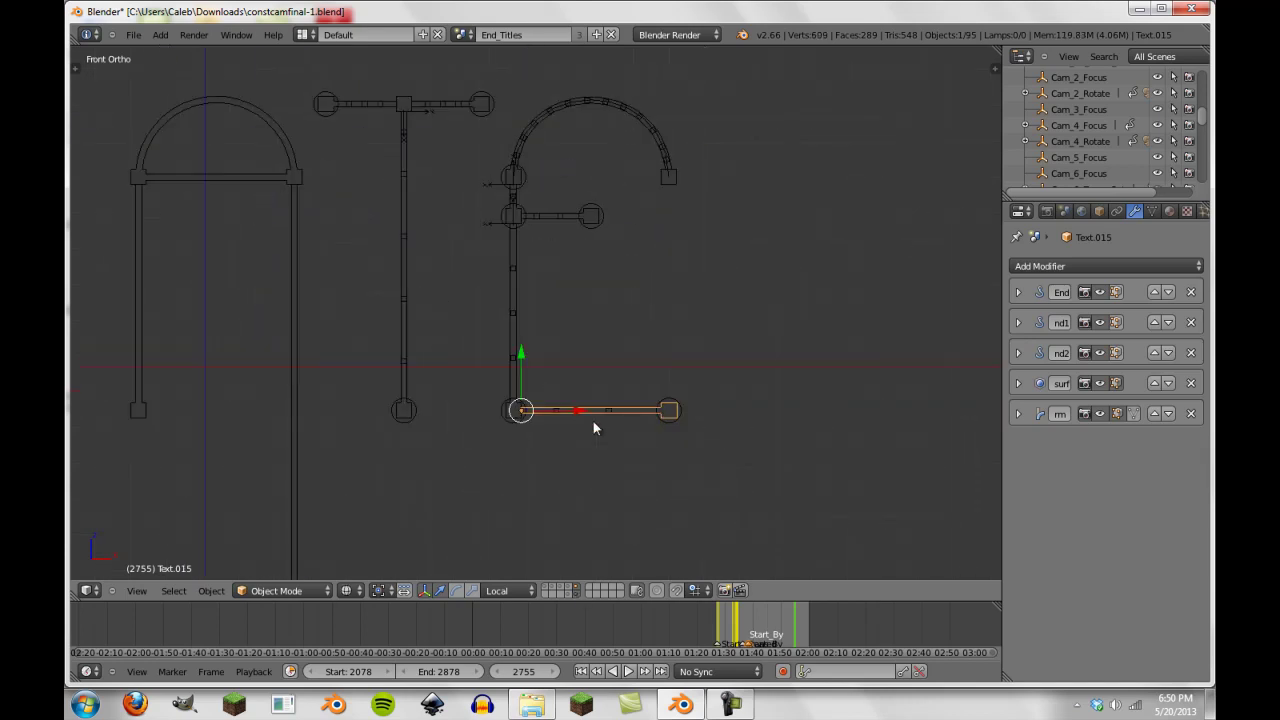
Scrub to frame 2242 and select the bottom stroke of the second E in CREATED up close.
scroll(593, 421, "up", 3)
key("a")
middle_click_drag(531, 504, 421, 355, "shift")
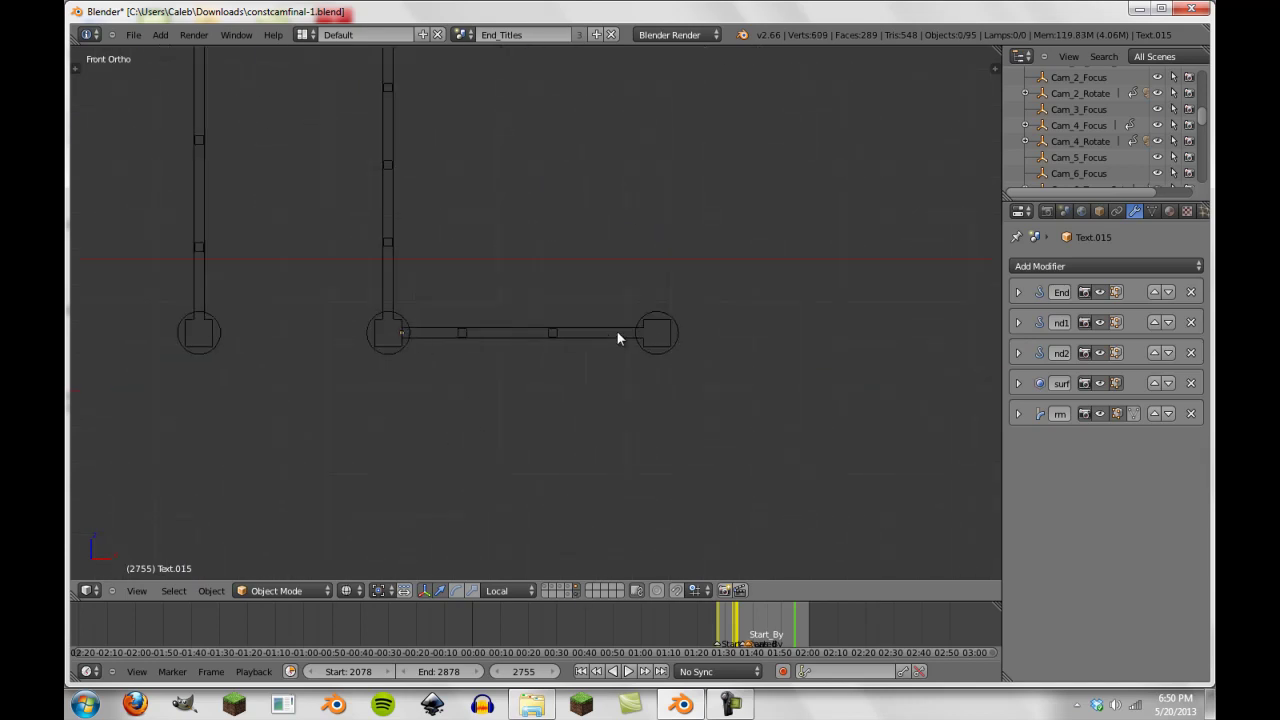
scroll(506, 349, "up", 6)
scroll(889, 367, "down", 3)
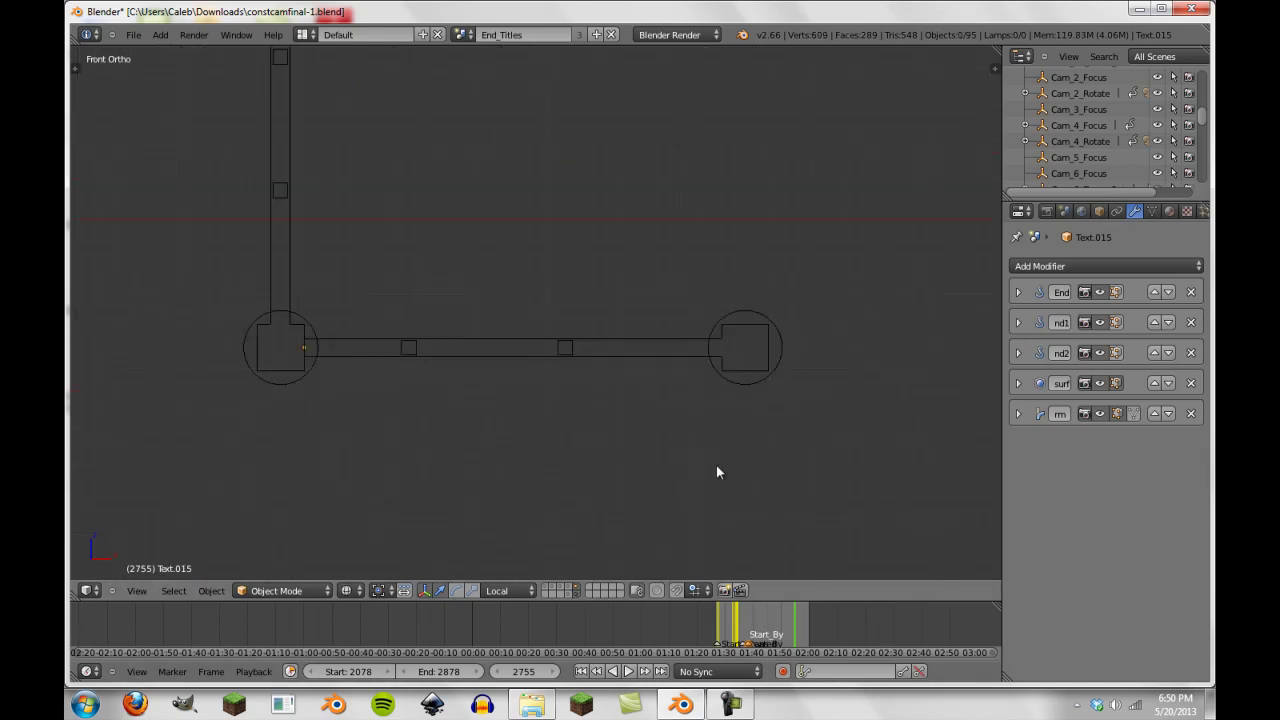
left_click_drag(742, 622, 735, 622)
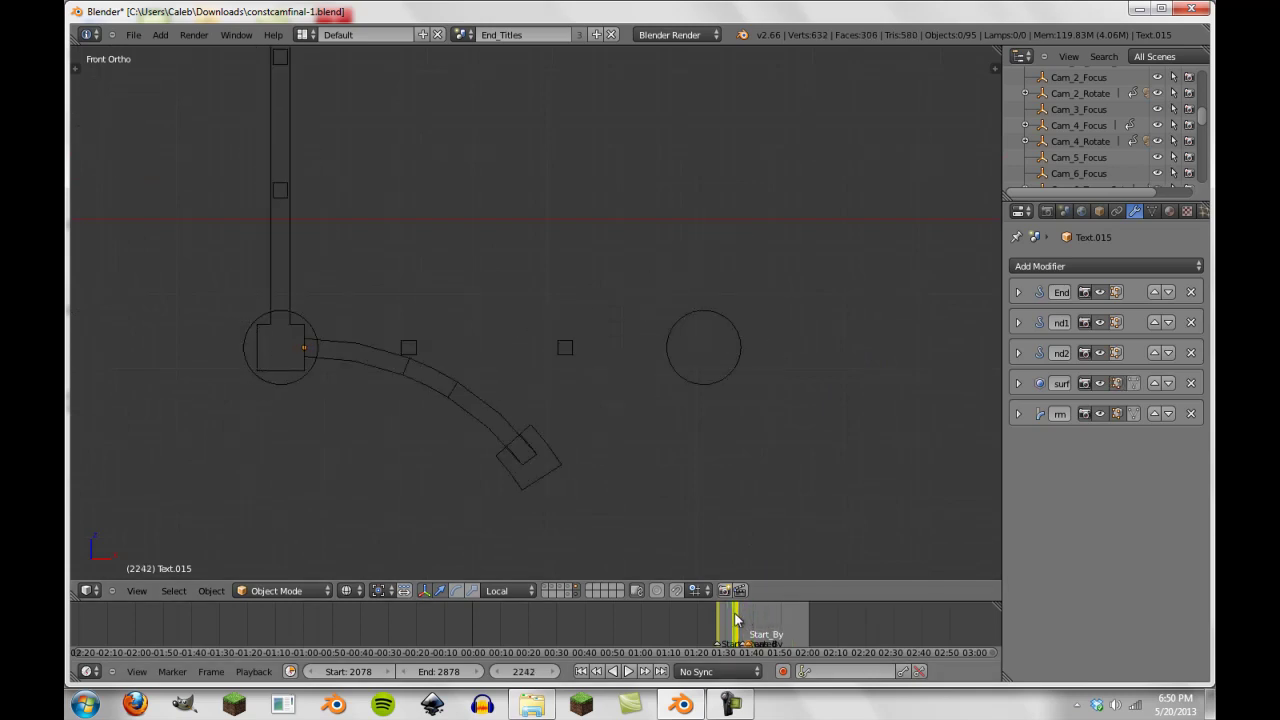
right_click(509, 443)
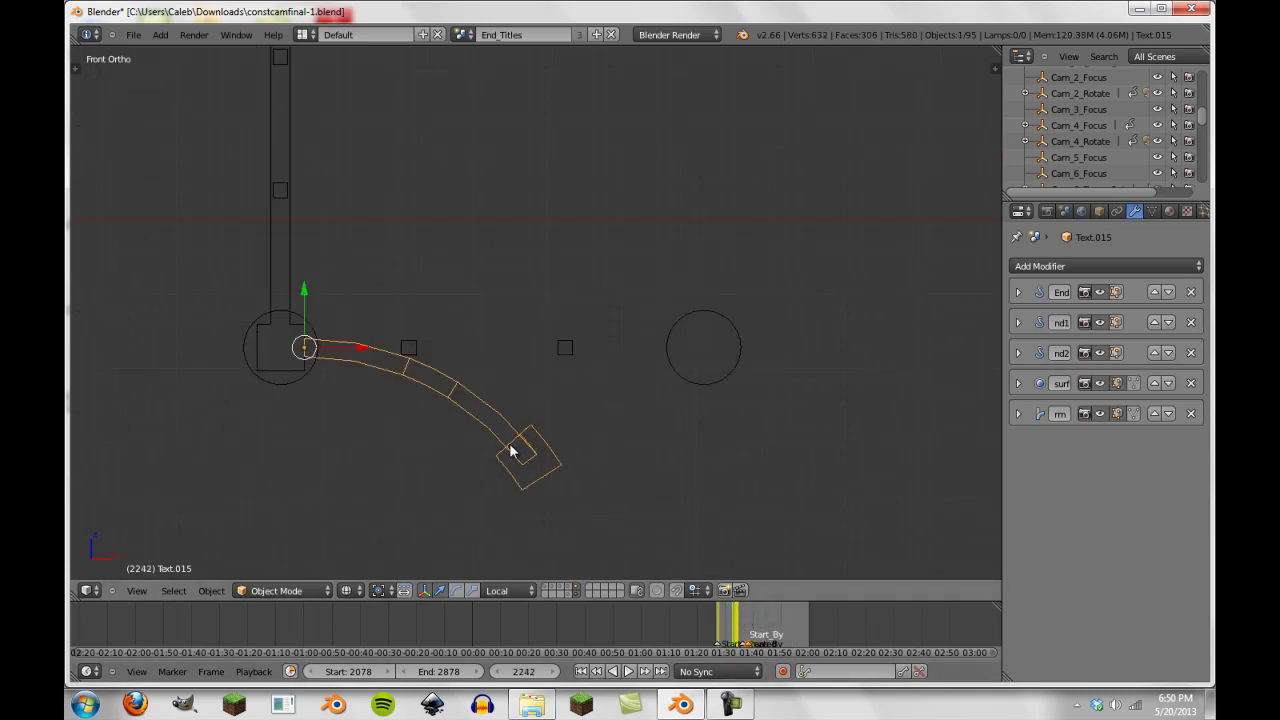
Toggle the viewport display of the stroke's Subdivision Surface modifier and examine its Simple Deform bend settings.
left_click(1018, 383)
left_click(1104, 384)
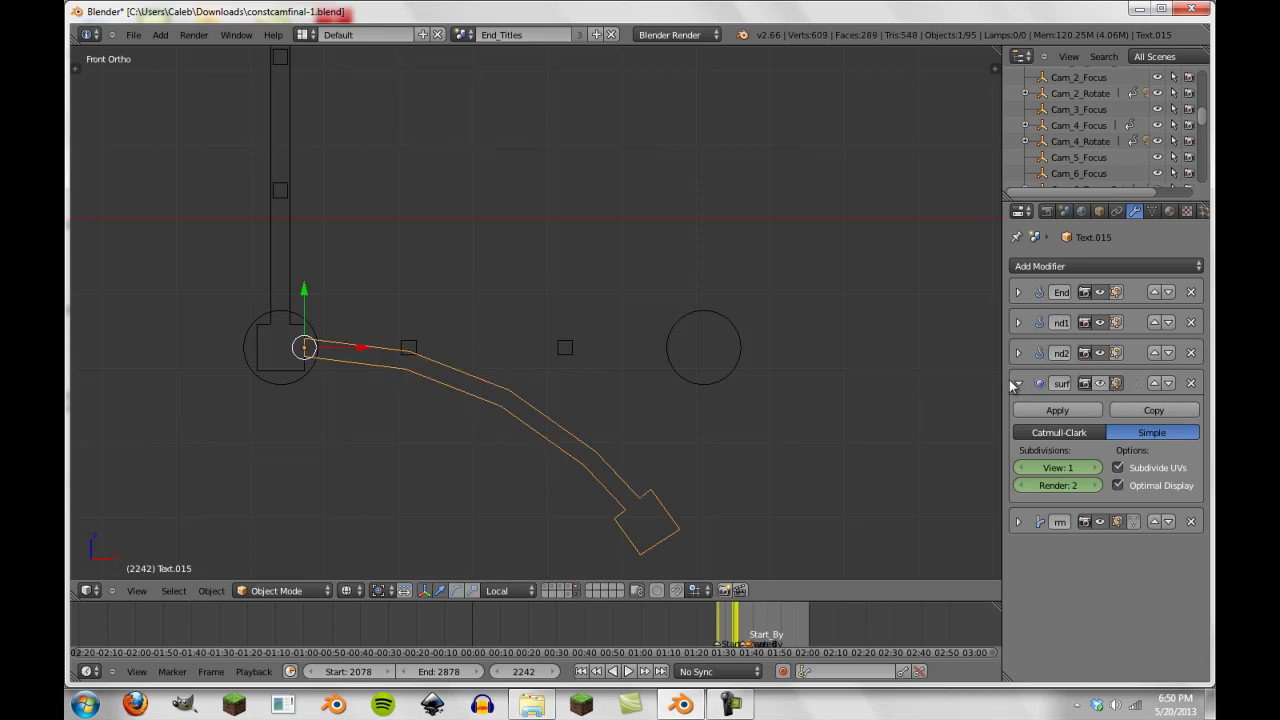
left_click(1018, 383)
left_click(1018, 413)
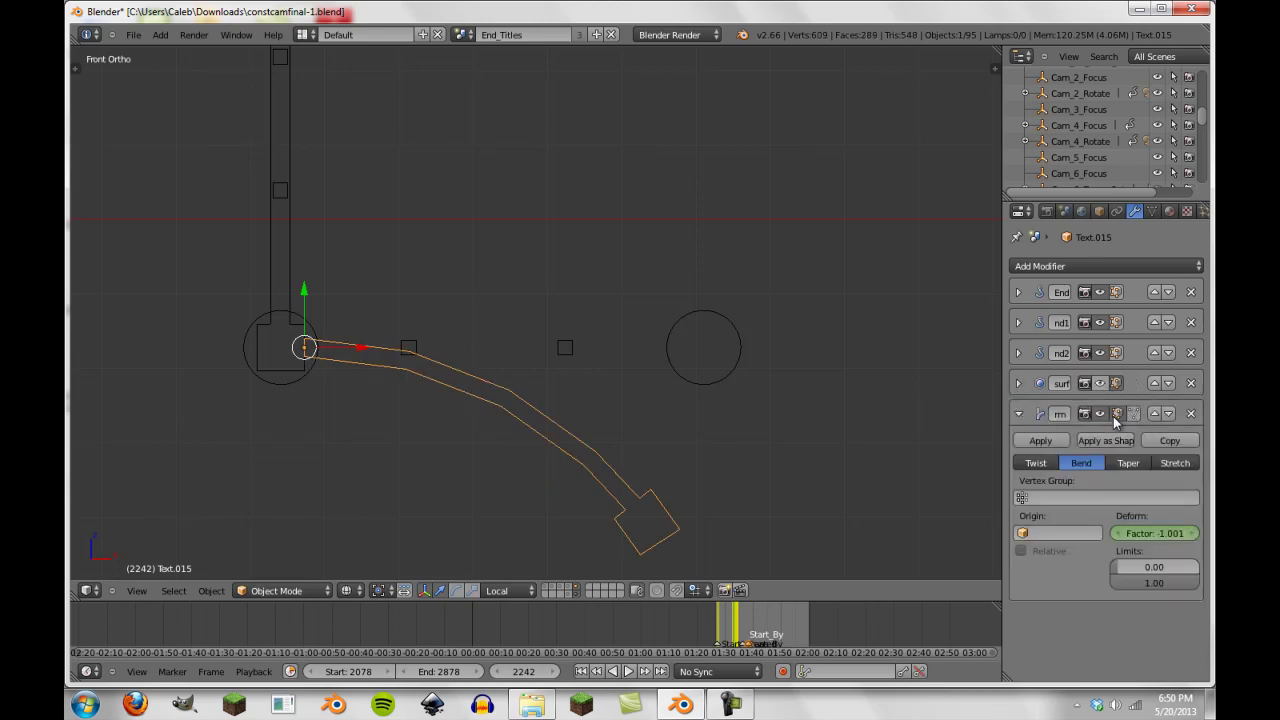
left_click(1102, 414)
left_click(1018, 413)
Play the stroke's animation from before it extends, then stop and scrub to frame 2413.
left_click_drag(748, 632, 726, 630)
key("alt+a")
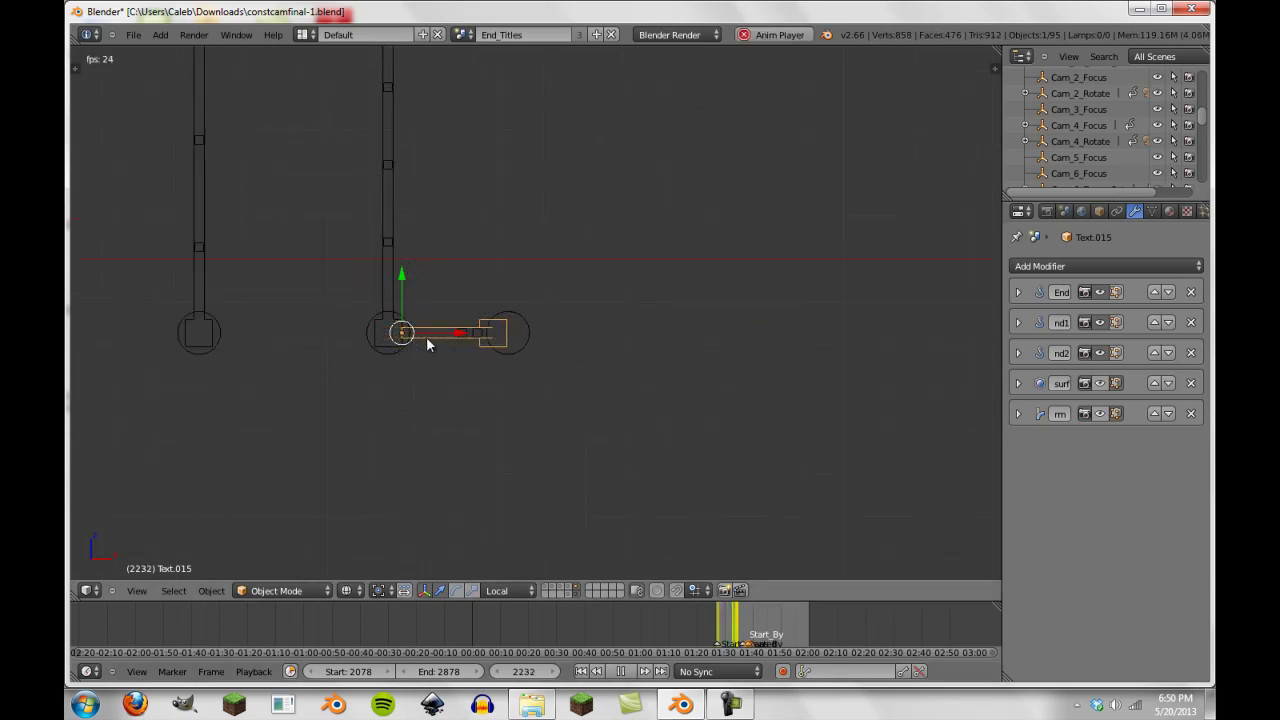
key("alt+a")
left_click_drag(732, 632, 757, 638)
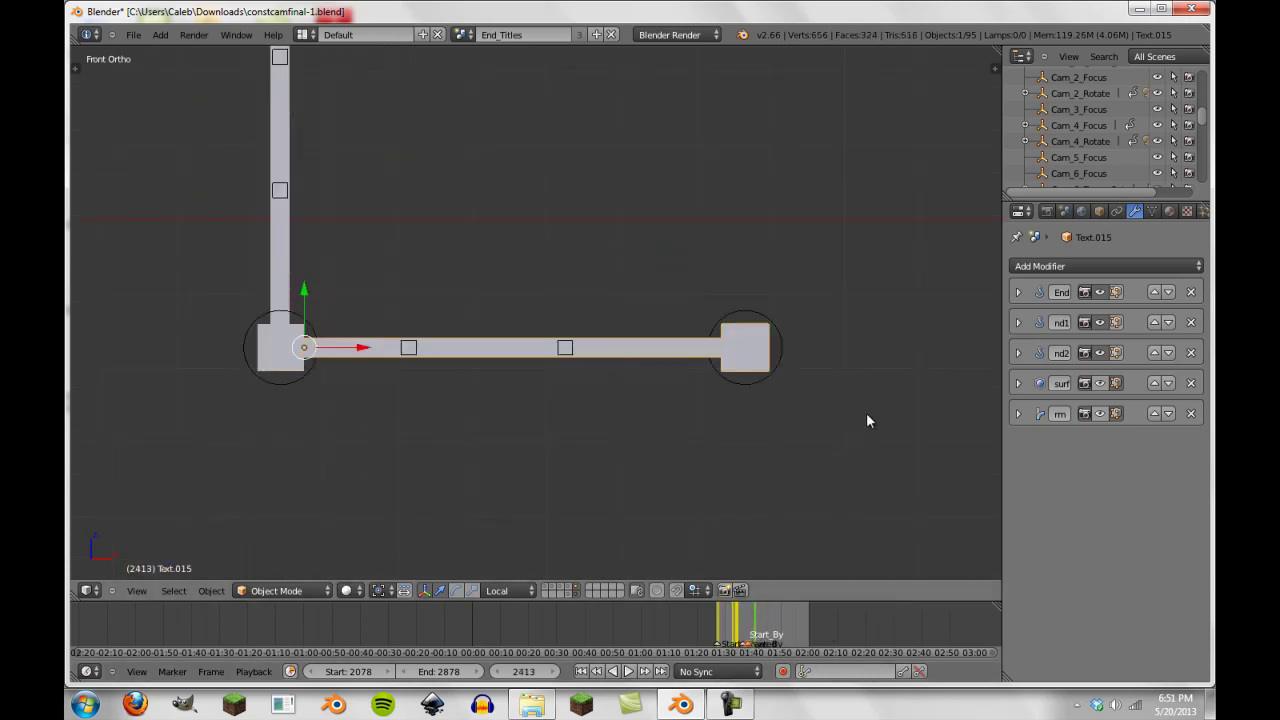
Examine the stroke's keyframed subdivision levels and bend factor at frame 2256, leaving only the Simple Deform modifier expanded.
left_click(1017, 383)
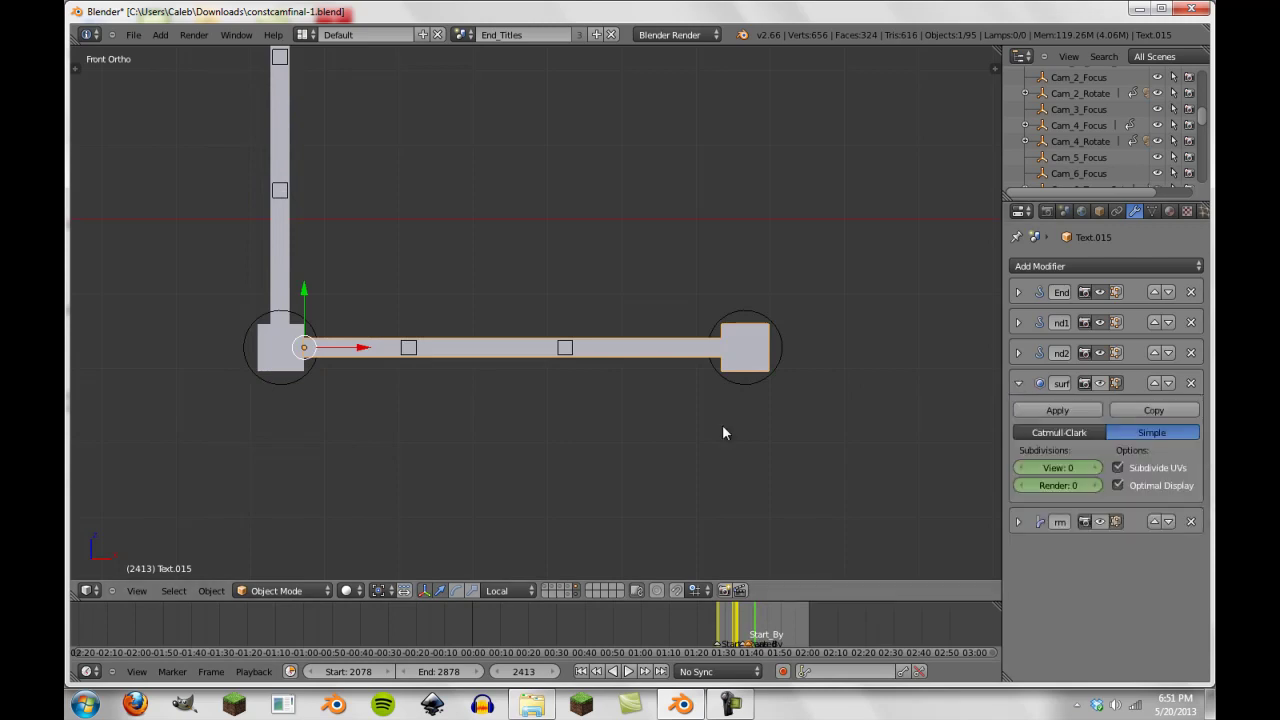
scroll(640, 411, "down", 2)
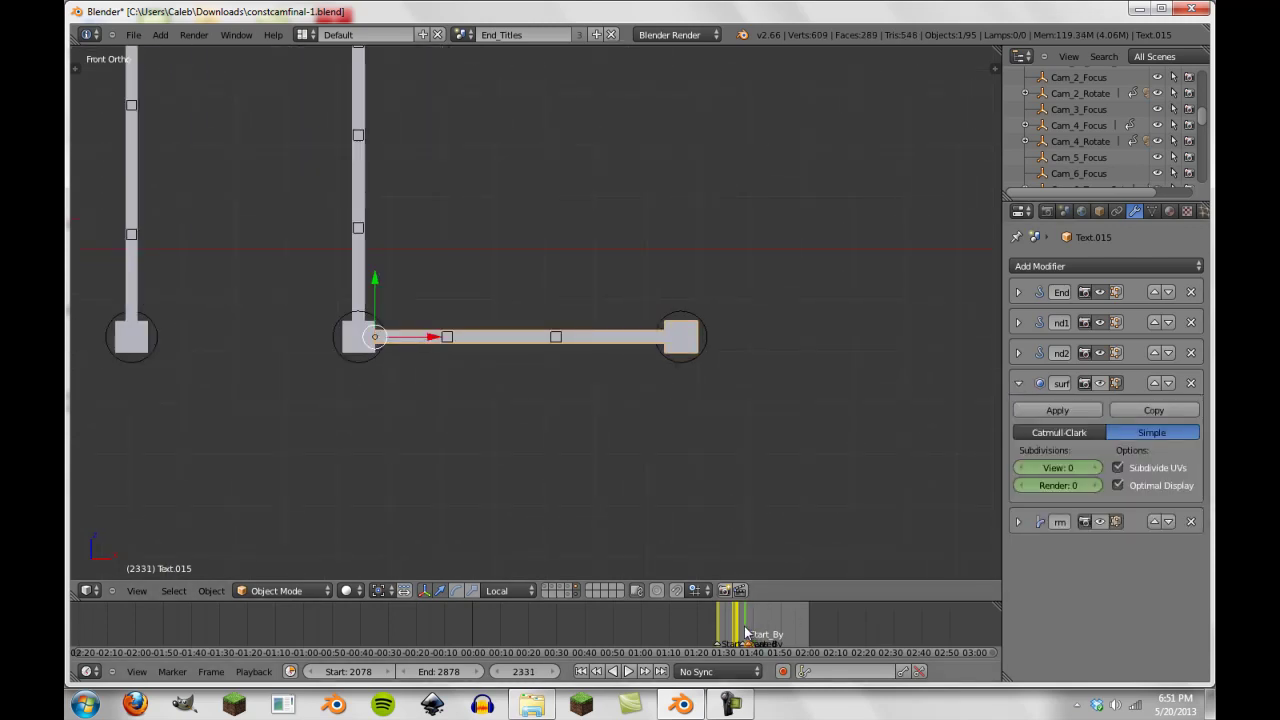
left_click(1020, 522)
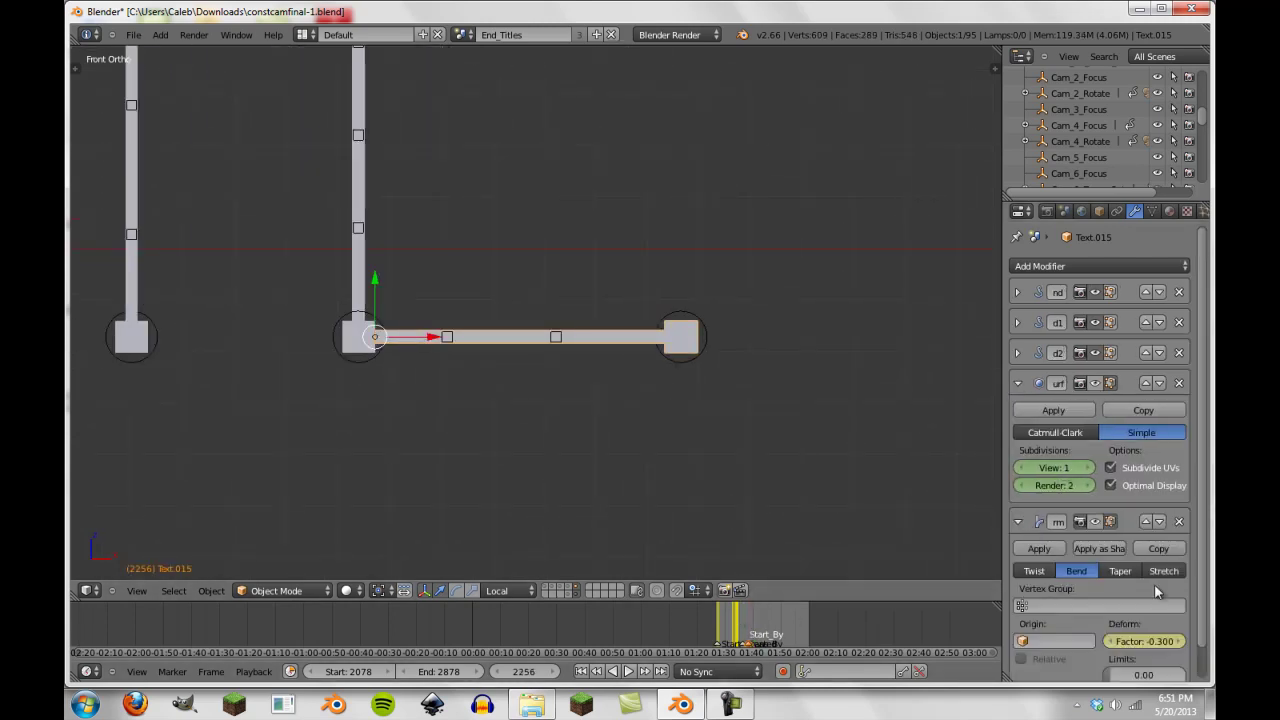
scroll(1154, 583, "down", 1)
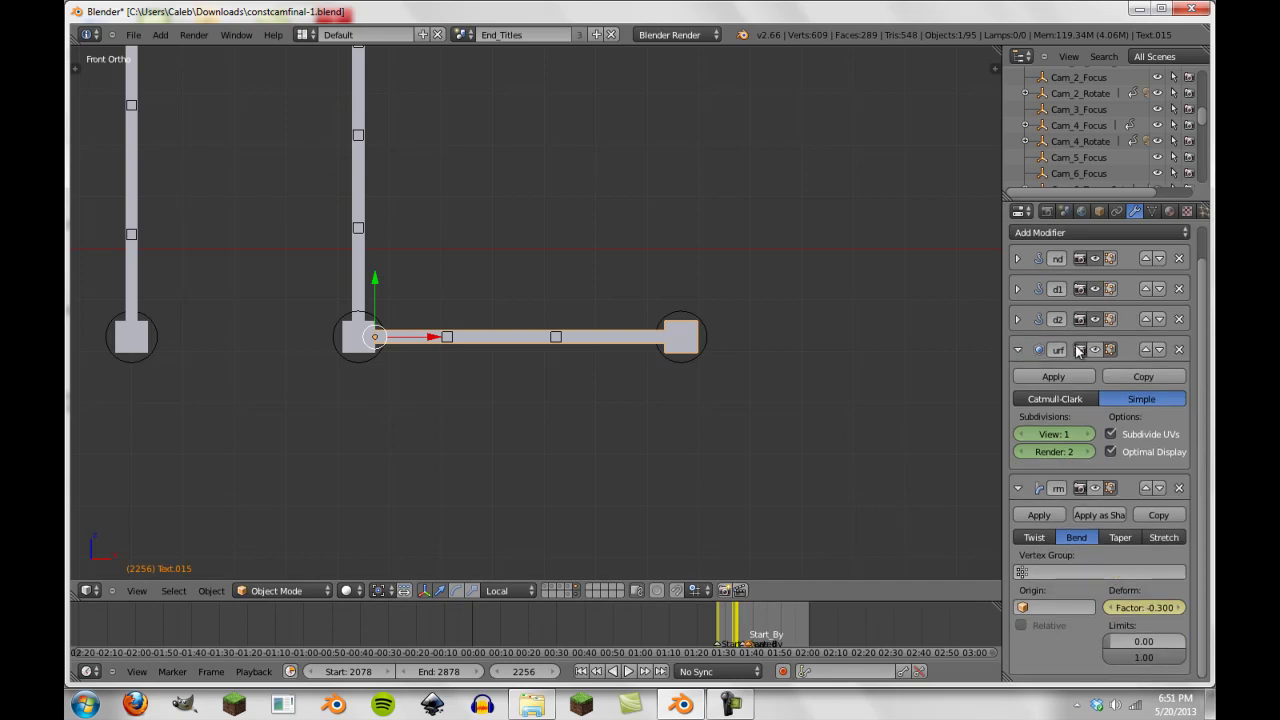
left_click(1018, 350)
Switch to wireframe shading, enlarge the timeline around the stroke's keyframes and scrub to frame 2235 to examine the bend.
scroll(521, 341, "up", 4)
key("z")
scroll(521, 341, "down", 4)
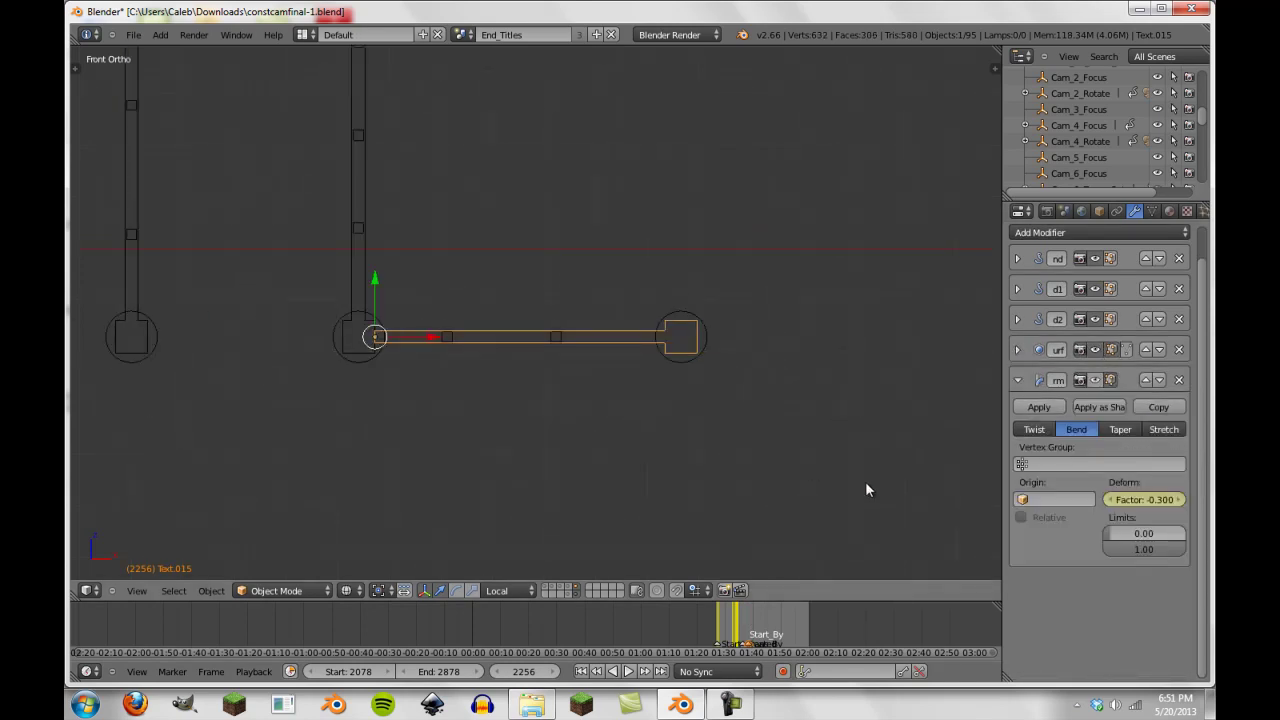
scroll(627, 355, "up", 2)
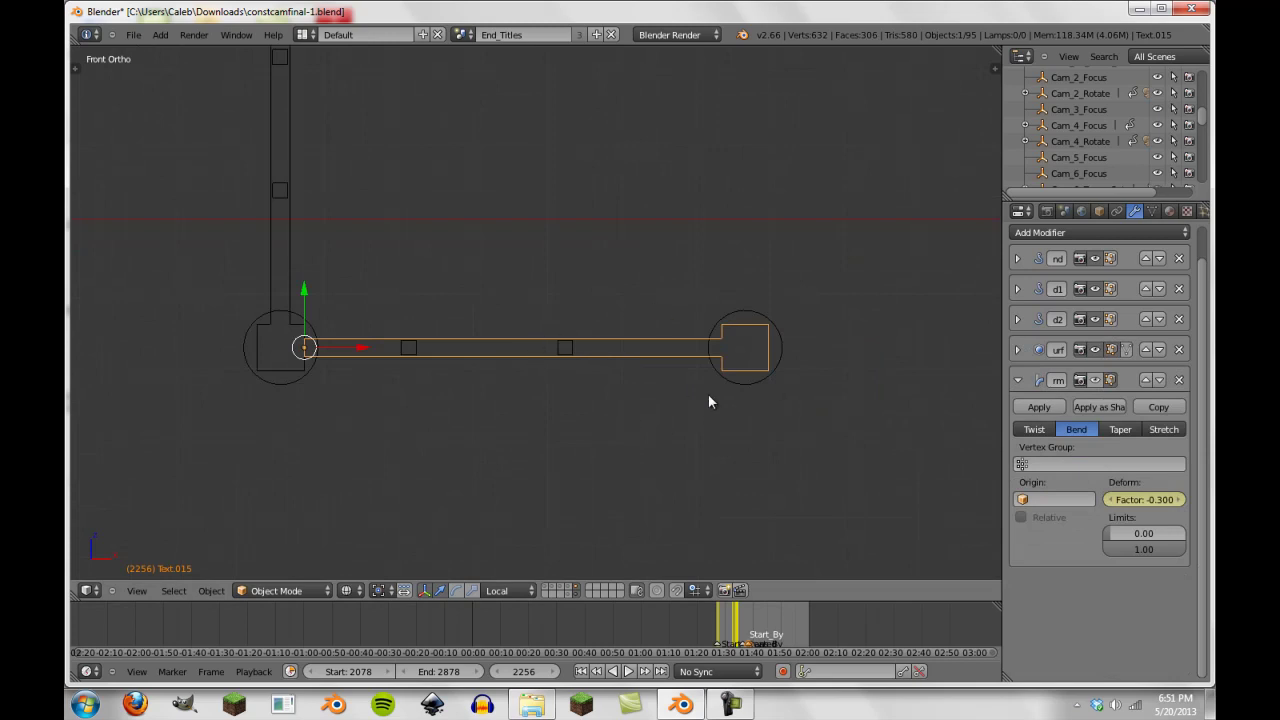
scroll(615, 455, "up", 1)
scroll(853, 618, "up", 8)
middle_click_drag(872, 618, 608, 616)
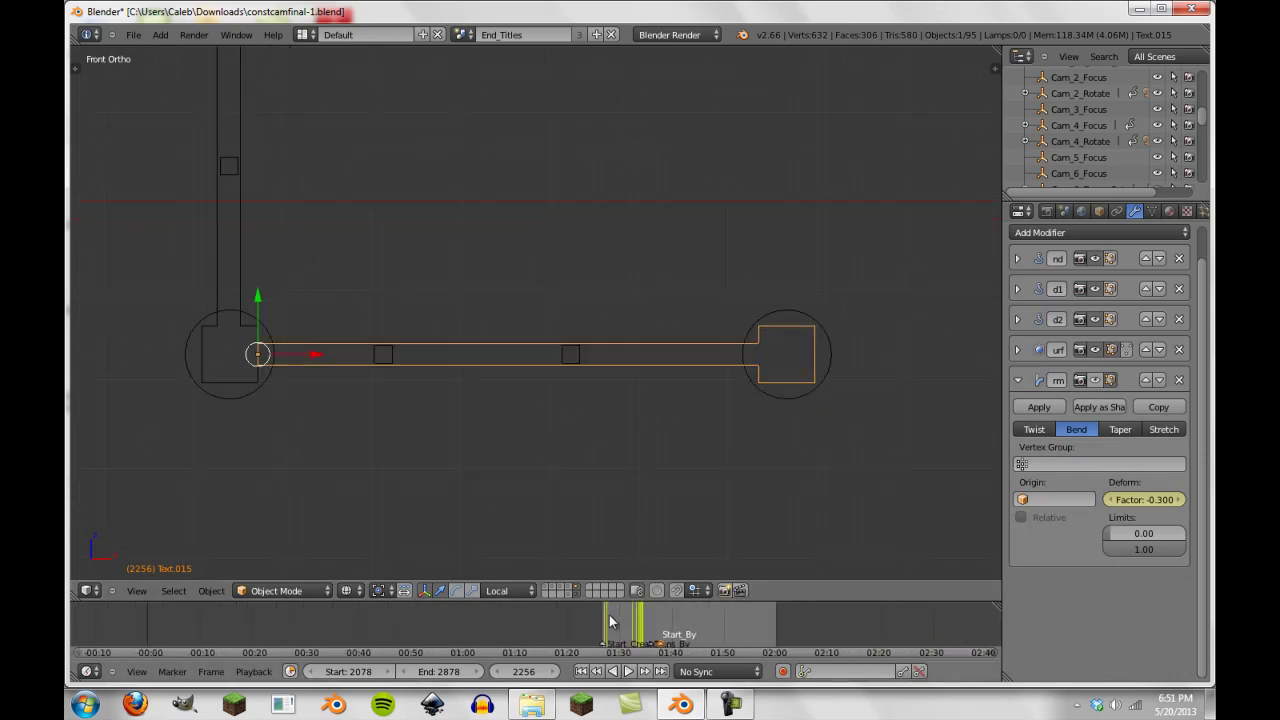
scroll(640, 616, "up", 7)
left_click_drag(696, 624, 685, 624)
left_click(1096, 378)
scroll(418, 260, "down", 16)
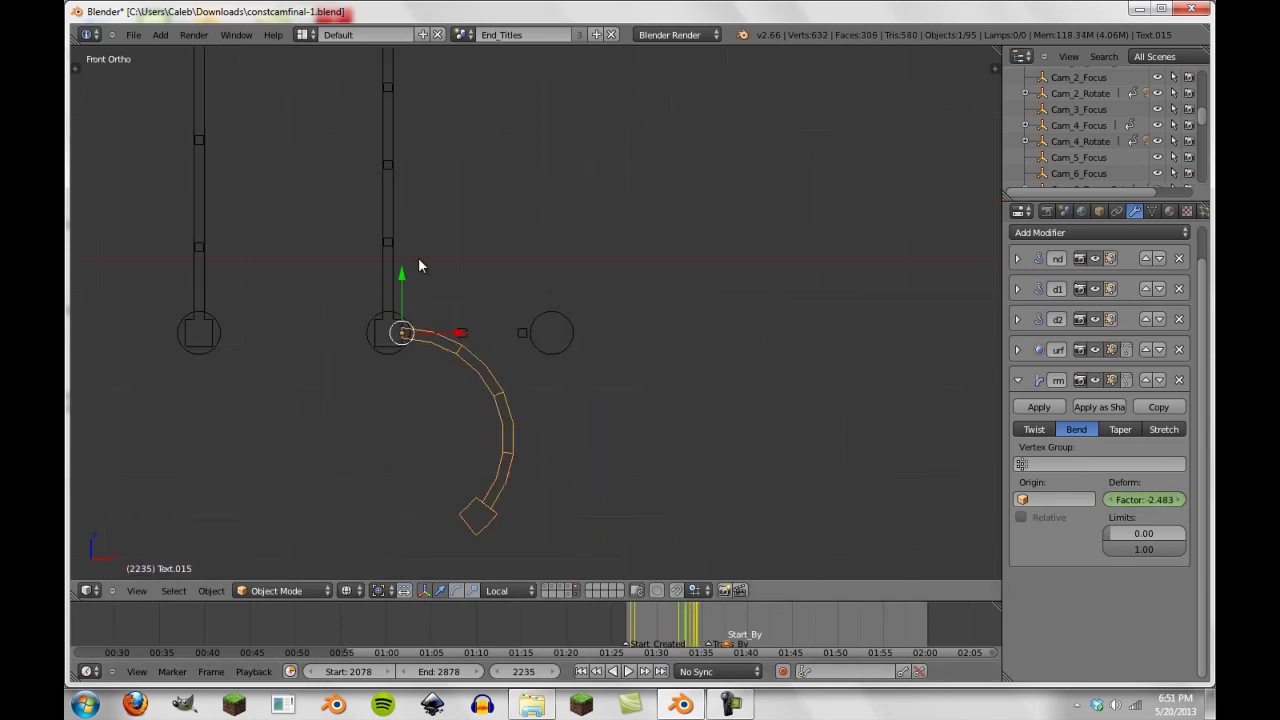
Scrub to frame 2241 and inspect the bent bottom stroke in wireframe shading.
scroll(556, 319, "up", 8)
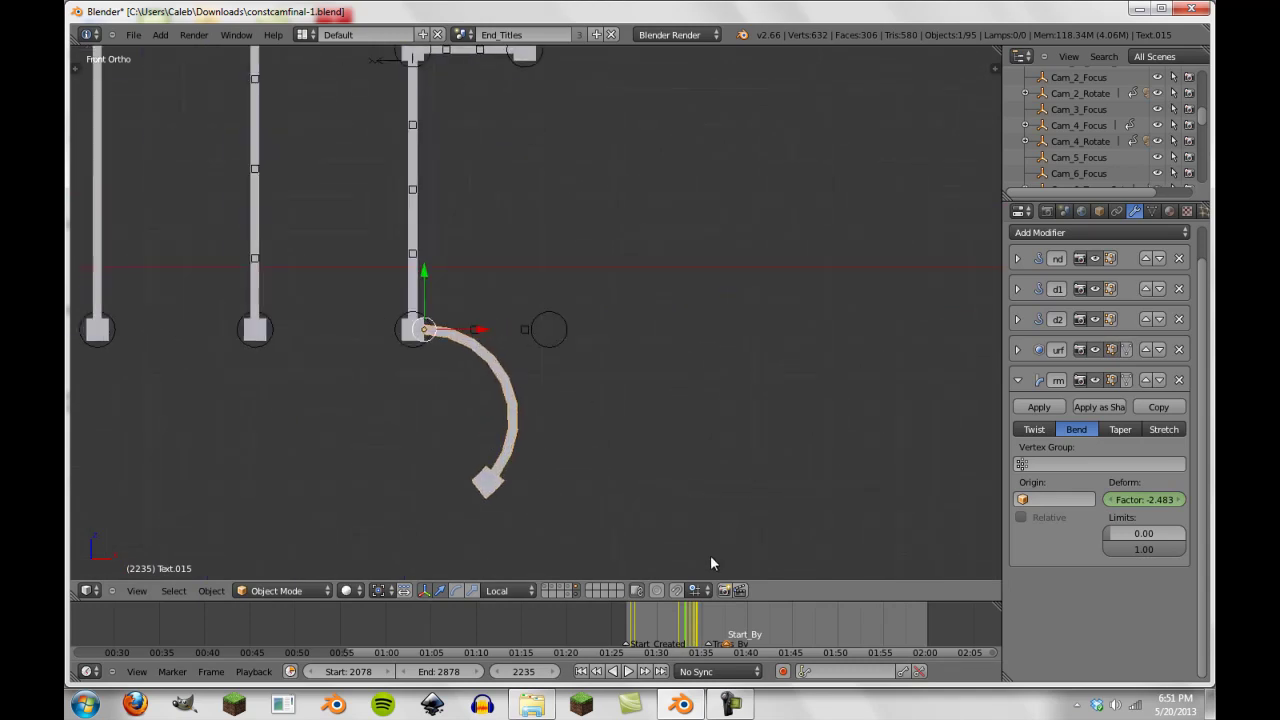
left_click_drag(700, 640, 688, 636)
scroll(482, 302, "down", 1)
scroll(504, 321, "up", 6)
key("z")
scroll(579, 289, "down", 4)
scroll(522, 192, "up", 2)
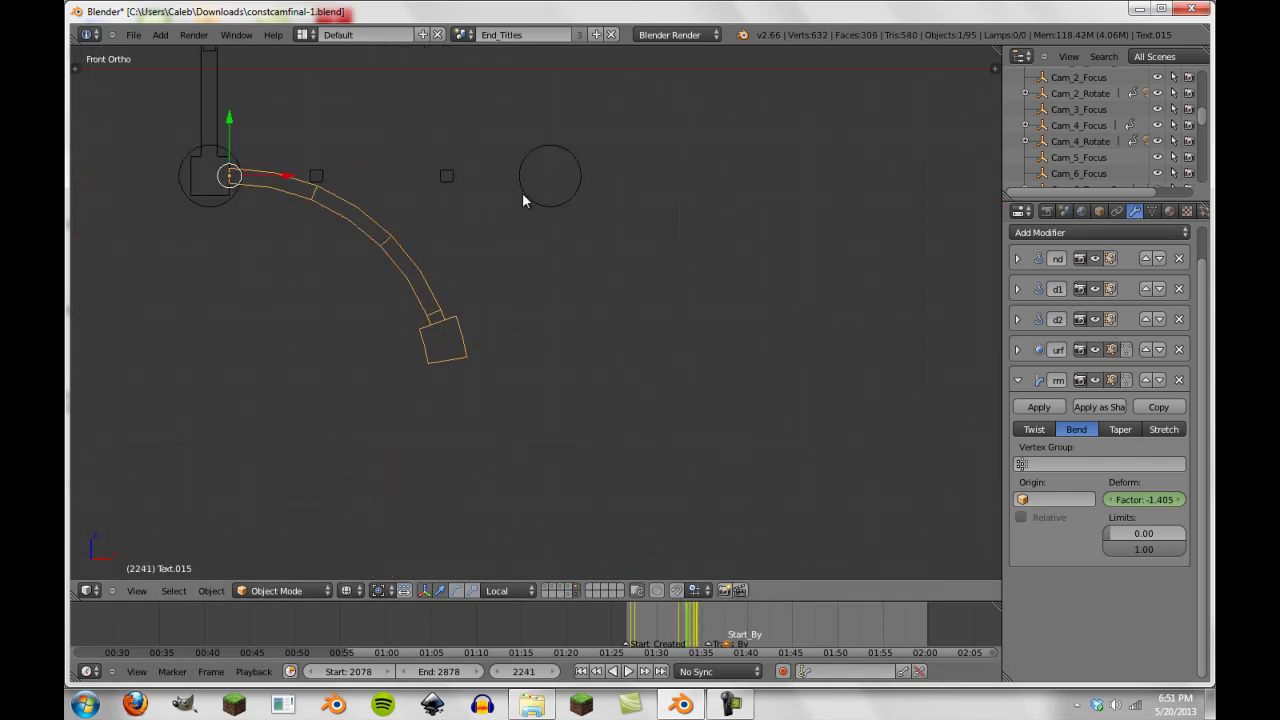
Hide the Subdivision Surface modifier's effect in the viewport and examine the bent stroke in solid shading.
left_click(1018, 349)
left_click(1094, 349)
scroll(533, 311, "down", 5)
key("z")
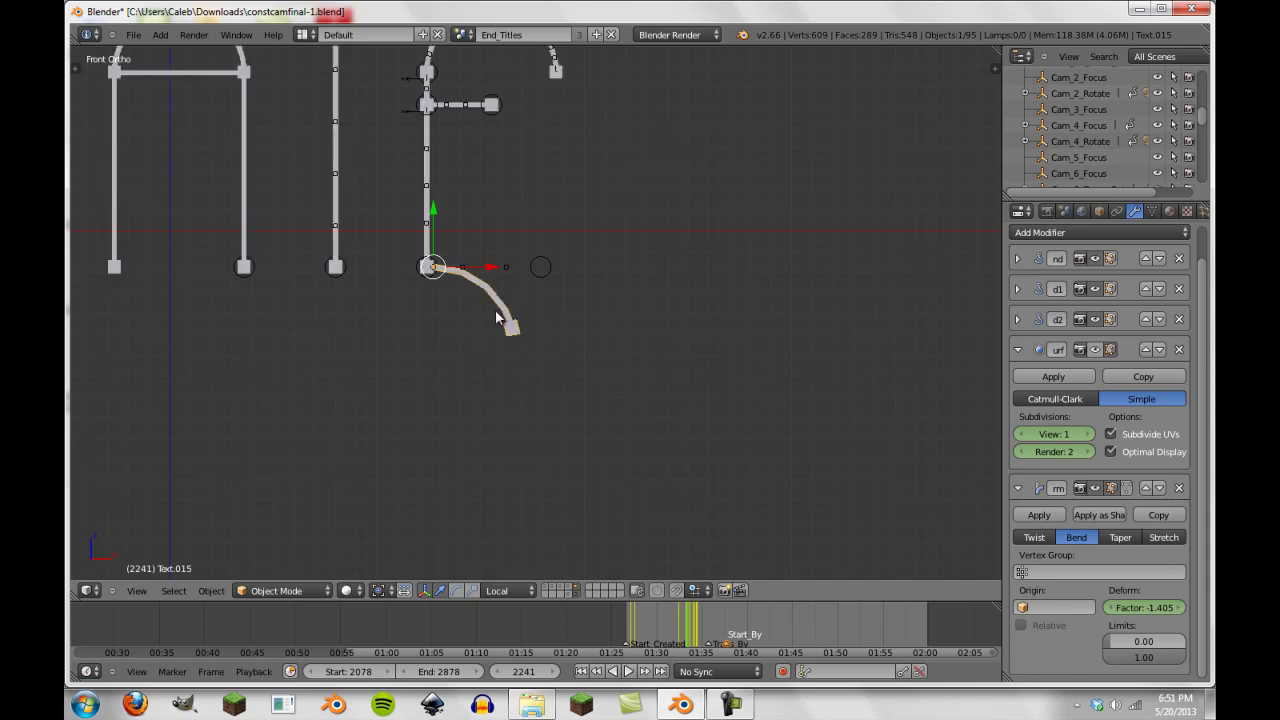
scroll(492, 309, "up", 8)
middle_click_drag(416, 190, 512, 244, "shift")
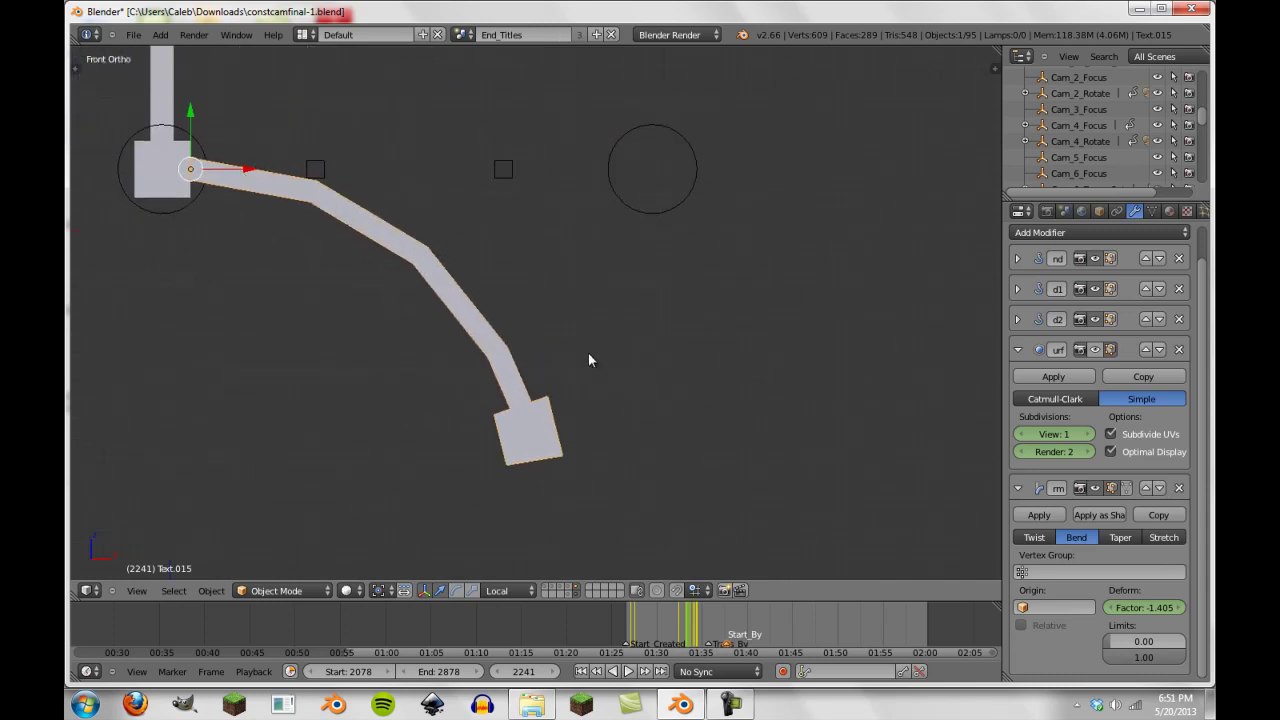
scroll(488, 333, "down", 3)
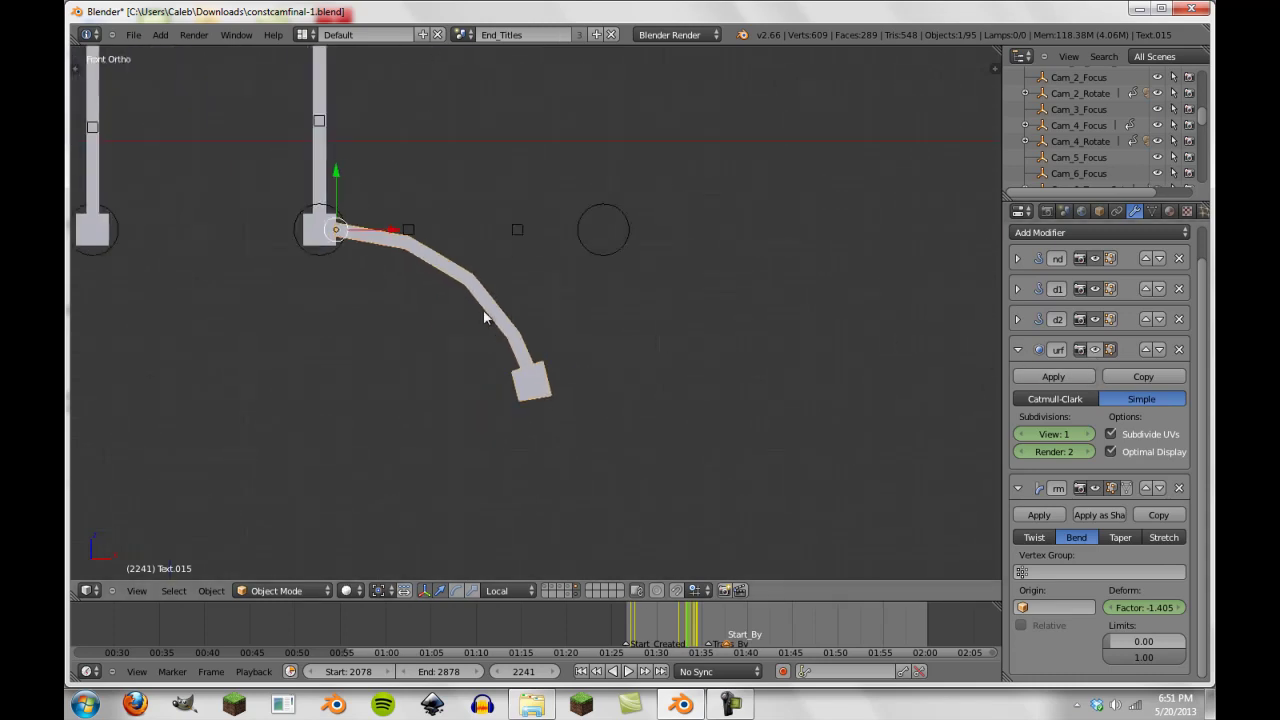
Show the Subdivision Surface effect again and compare the curve's smoothness in wireframe and solid shading, including at view level 2.
left_click(1094, 349)
scroll(507, 311, "up", 3)
scroll(507, 311, "down", 3)
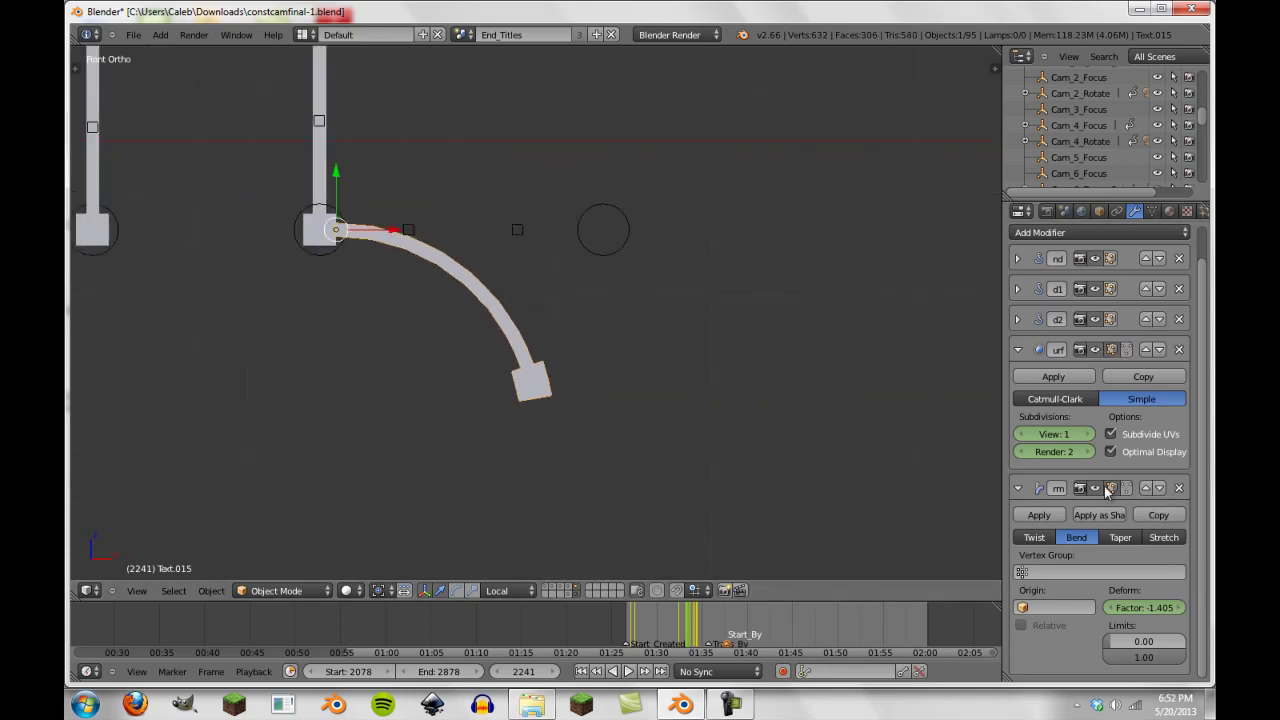
scroll(582, 362, "up", 4)
key("z")
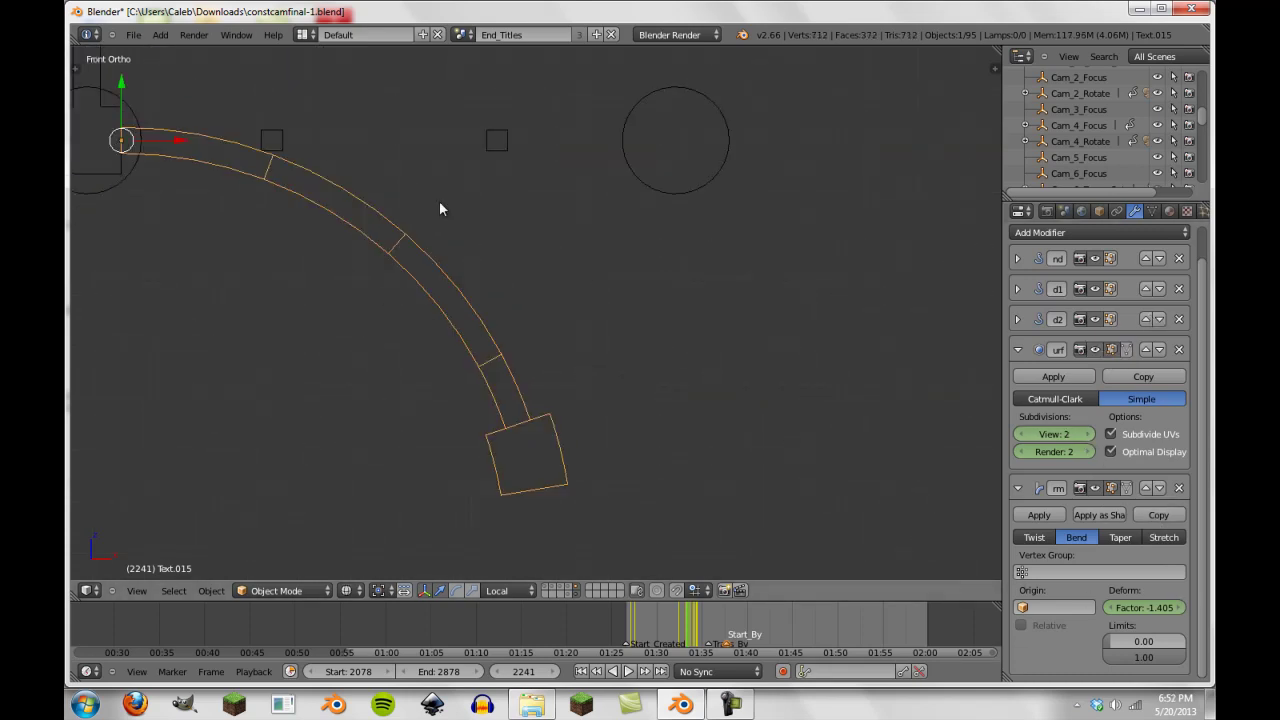
key("z")
scroll(900, 486, "down", 8)
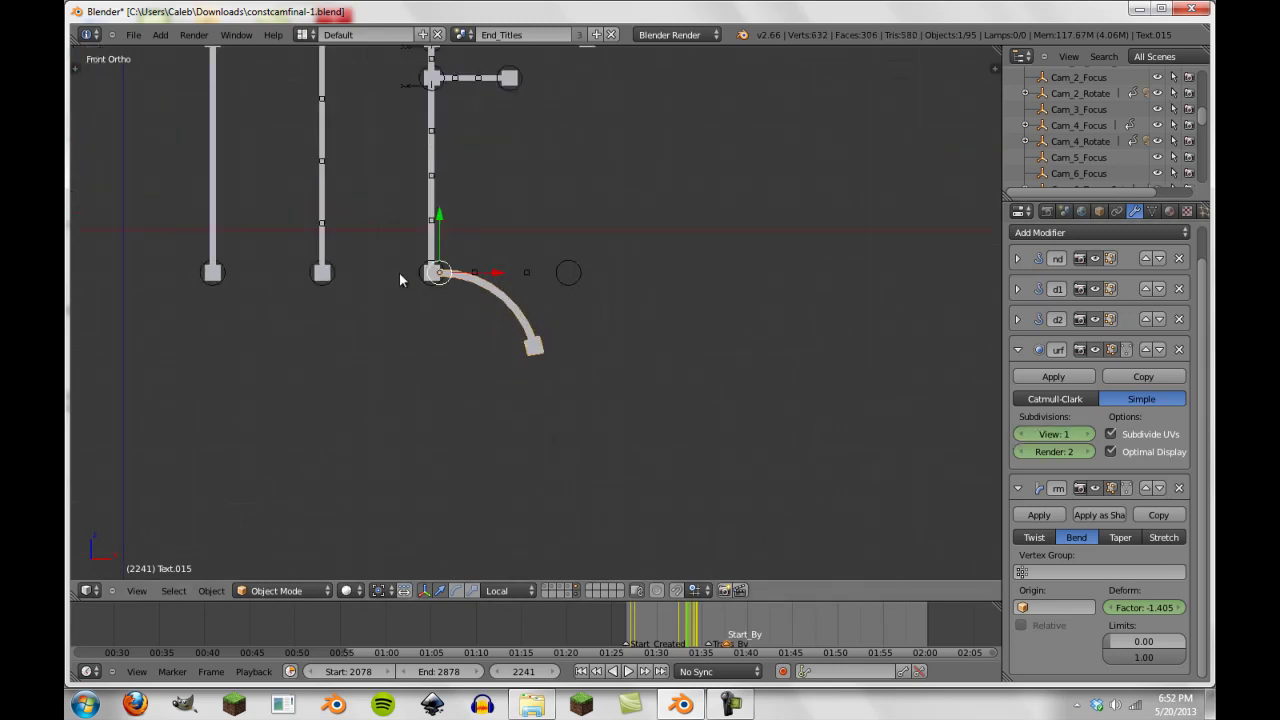
Collapse the stroke's Subdivision Surface and Simple Deform modifiers and bring the neighbouring letters into view.
middle_click_drag(604, 205, 769, 309, "shift")
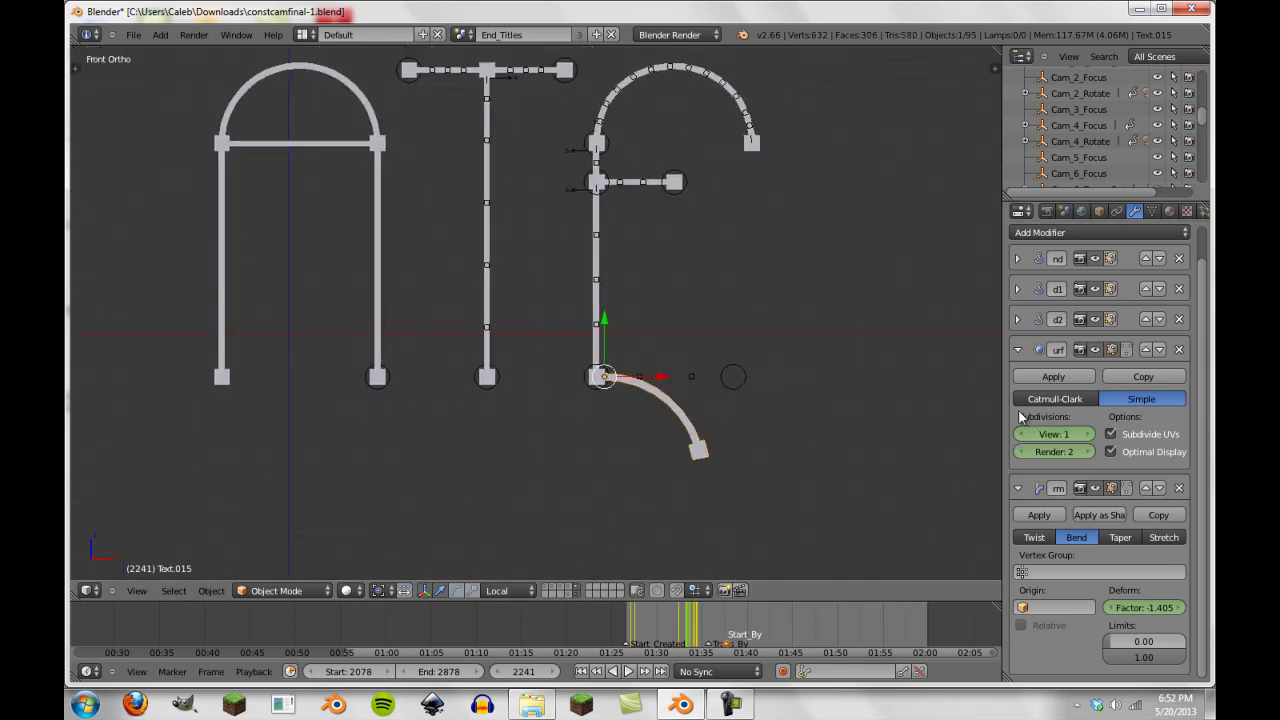
left_click(1020, 350)
left_click(1019, 383)
scroll(598, 371, "down", 3)
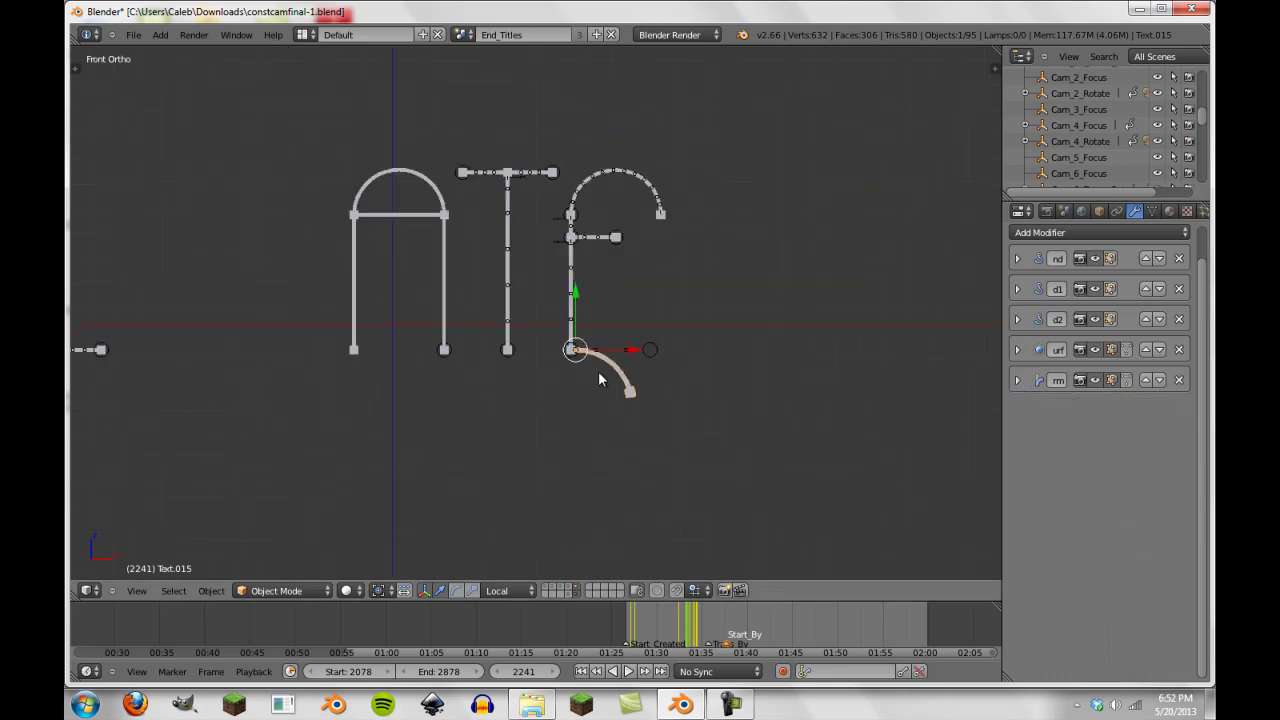
Select the curved top stroke of the second E in CREATED and examine its numbered hook modifiers.
scroll(597, 325, "up", 4)
middle_click_drag(616, 237, 512, 502, "shift")
scroll(561, 306, "up", 1)
right_click(548, 297)
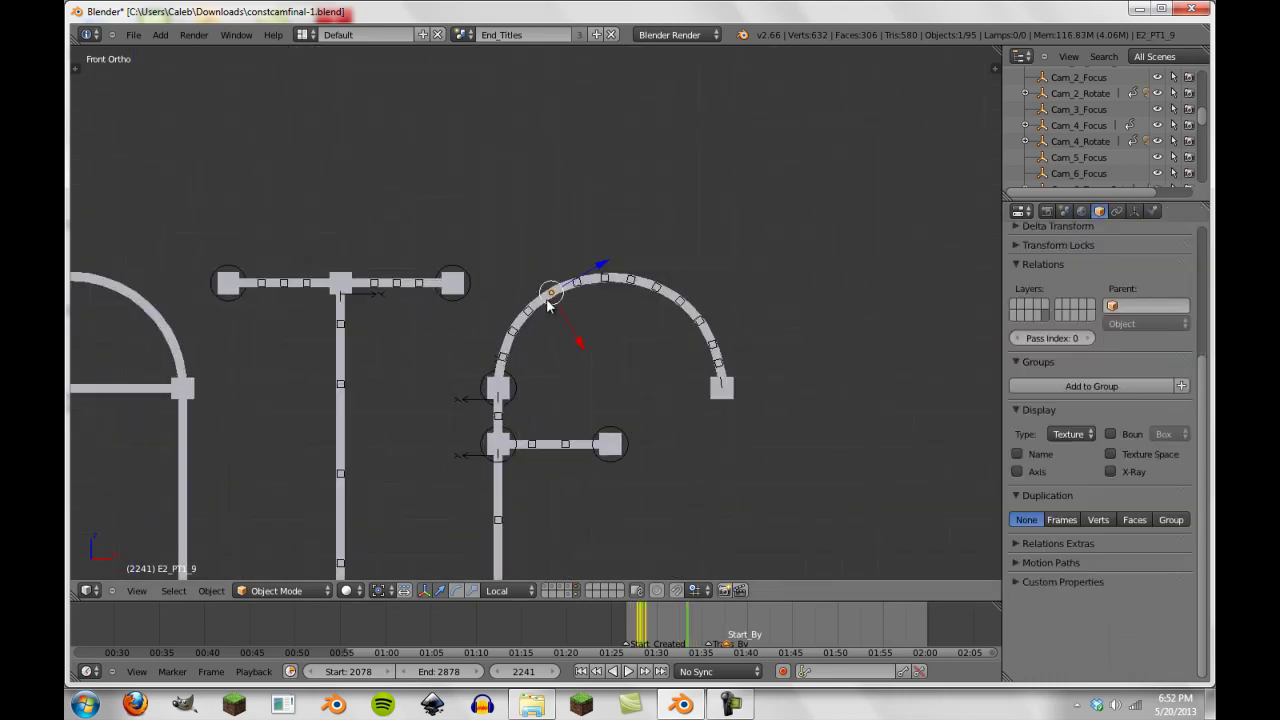
scroll(540, 298, "up", 6)
right_click(540, 305)
scroll(578, 318, "down", 3)
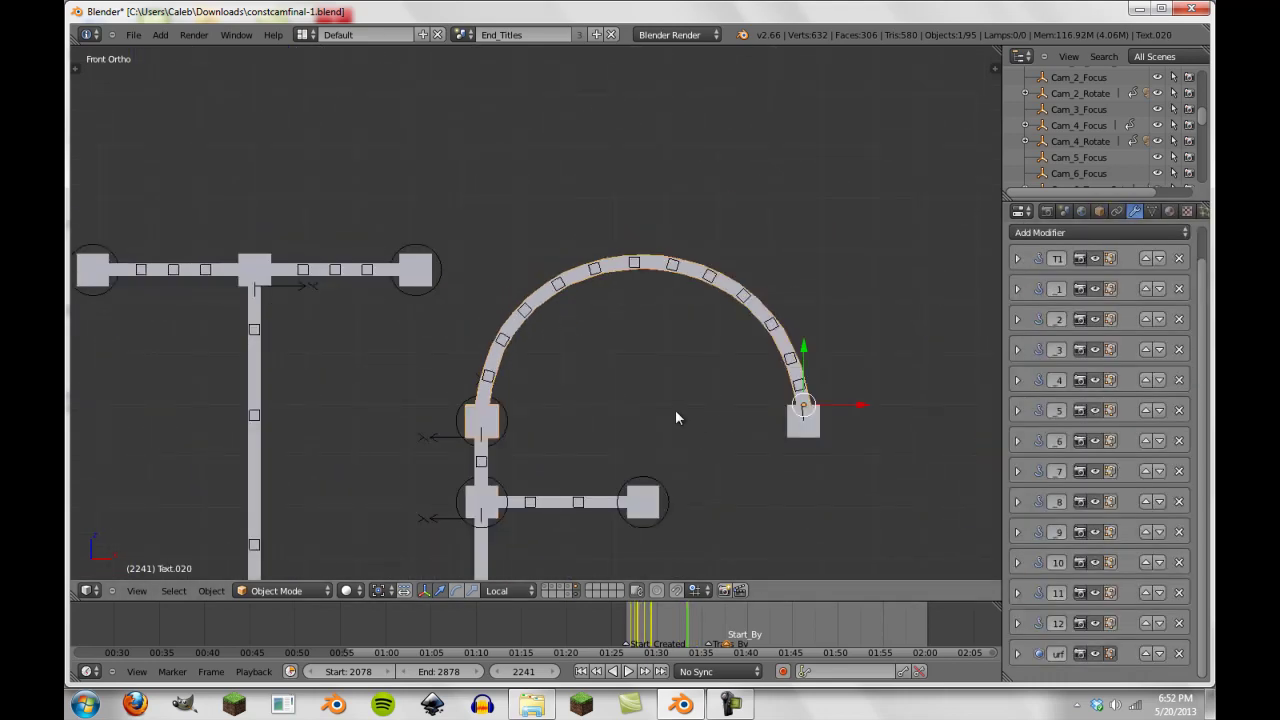
Scrub to frame 2135, briefly check the curved stroke's mesh in Edit Mode and select its E2_PT1_Clamp object.
scroll(559, 347, "up", 1)
left_click_drag(686, 622, 648, 623)
key("Tab")
key("Tab")
right_click(543, 297)
scroll(494, 290, "down", 2)
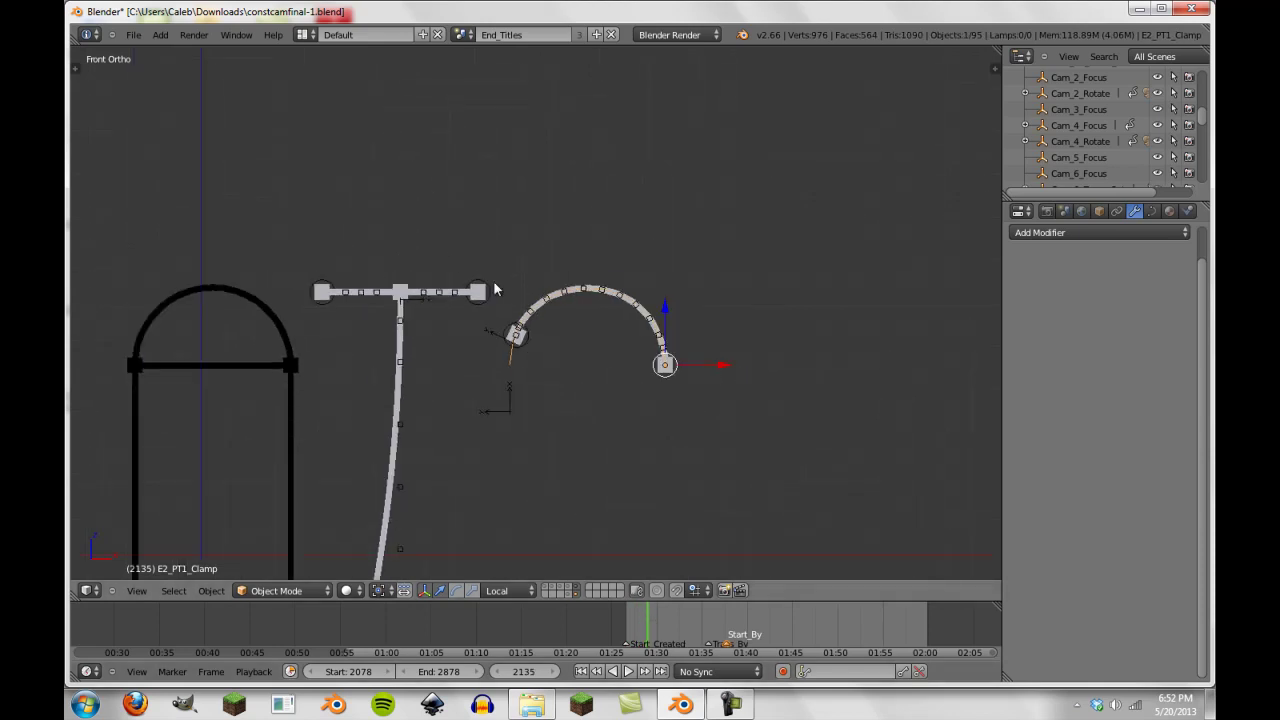
Scrub through frames 2275 and 2322 to 2413 to view the BY lettering forming below CREATED.
middle_click_drag(430, 409, 457, 165, "shift")
scroll(529, 375, "down", 7)
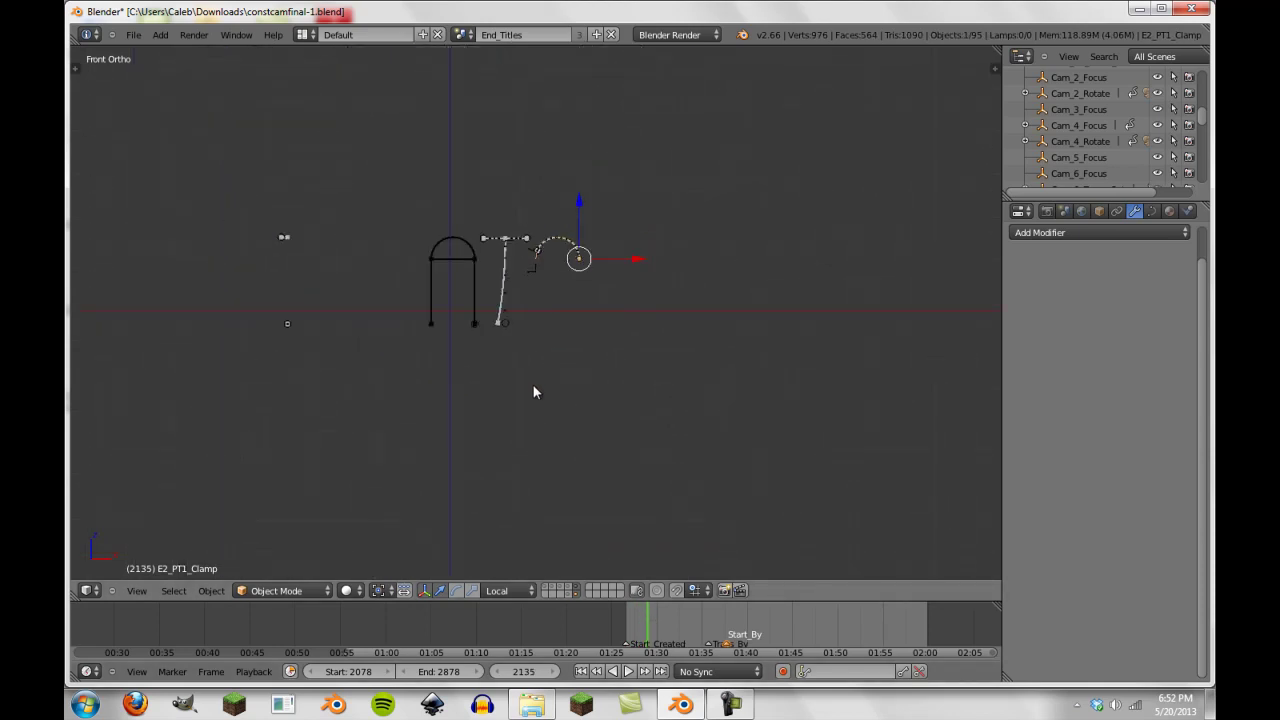
left_click_drag(655, 632, 700, 636)
scroll(593, 528, "down", 1)
scroll(593, 520, "down", 4)
middle_click_drag(588, 369, 606, 143, "shift")
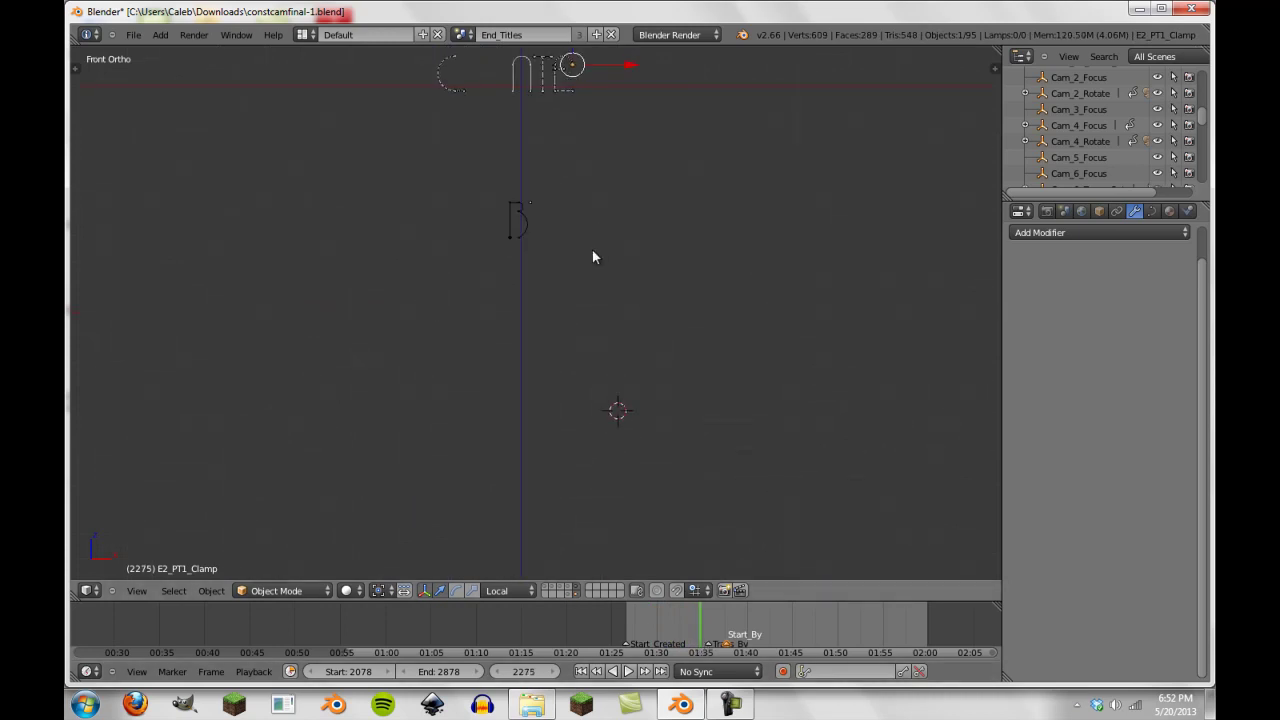
mouse_move(716, 636)
left_mouse_down()
mouse_move(785, 632)
mouse_move(720, 636)
left_mouse_up()
scroll(524, 214, "up", 4)
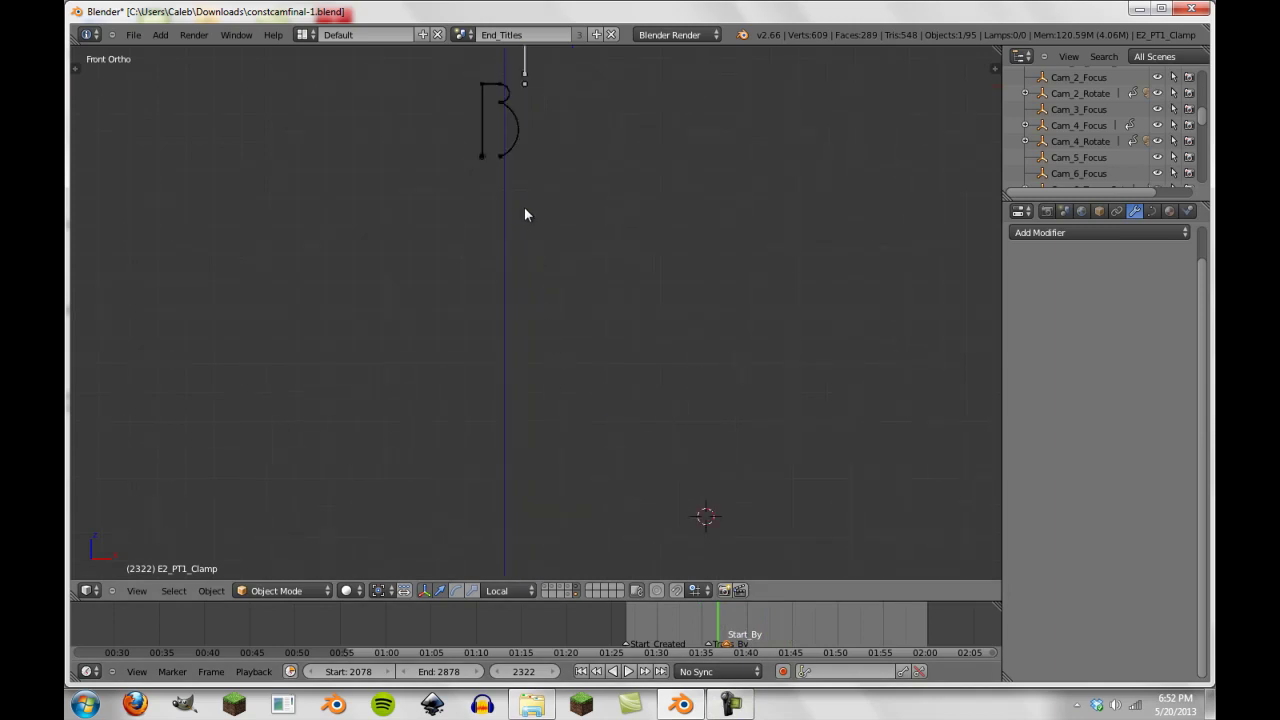
middle_click_drag(566, 142, 603, 396, "shift")
left_click_drag(718, 624, 751, 621)
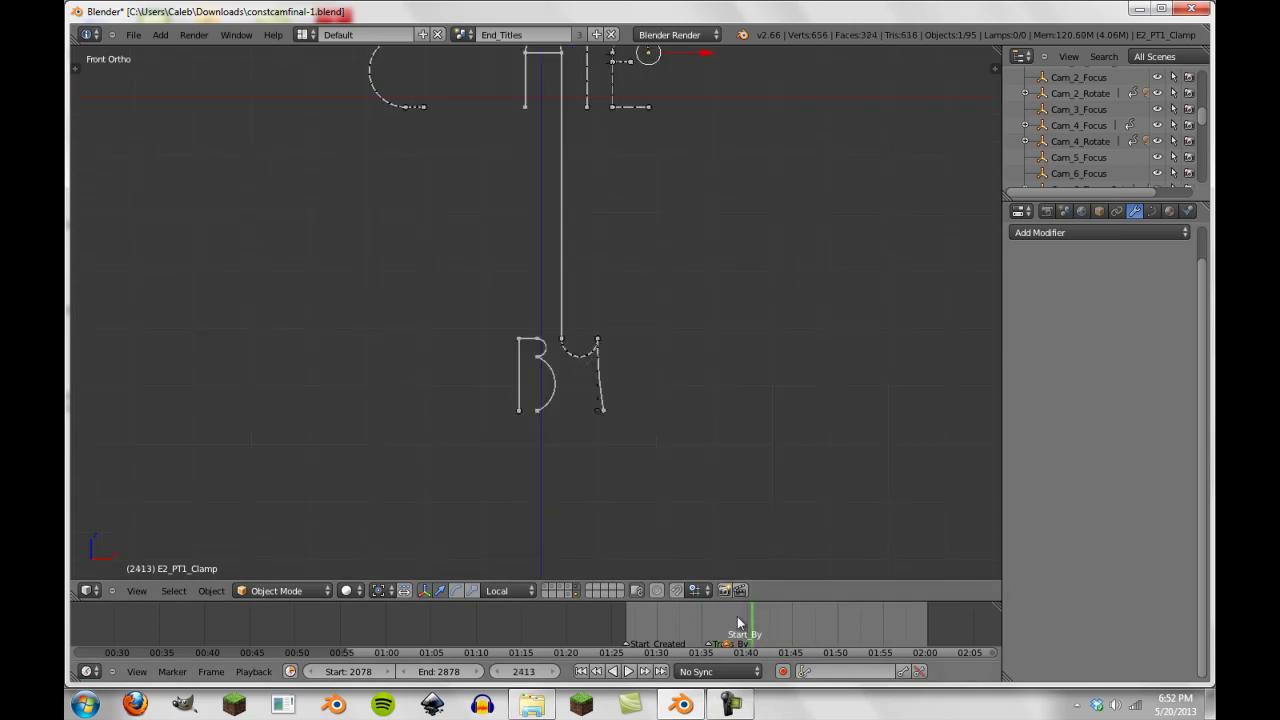
Select the right-hand stroke of the Y to examine its modifiers, then select its Y_Bottom_End empty.
scroll(658, 486, "up", 5)
right_click(622, 450)
scroll(682, 570, "up", 3)
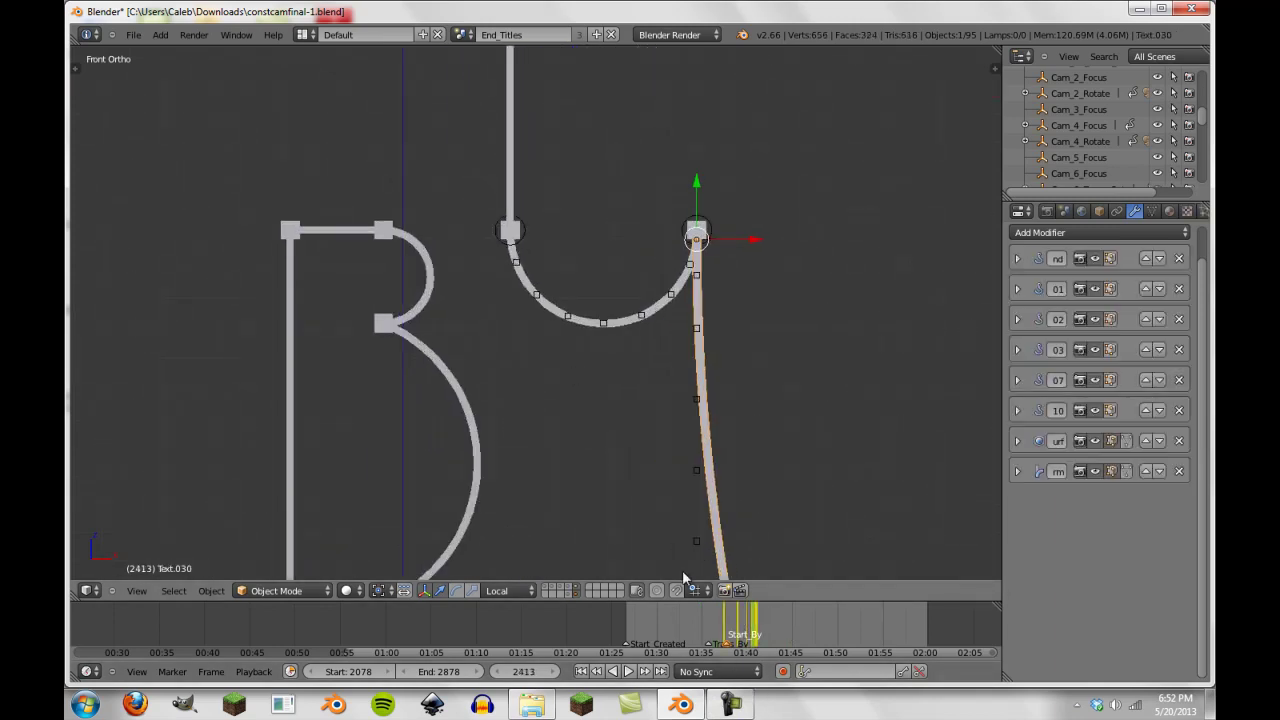
scroll(683, 550, "down", 4)
right_click(613, 452)
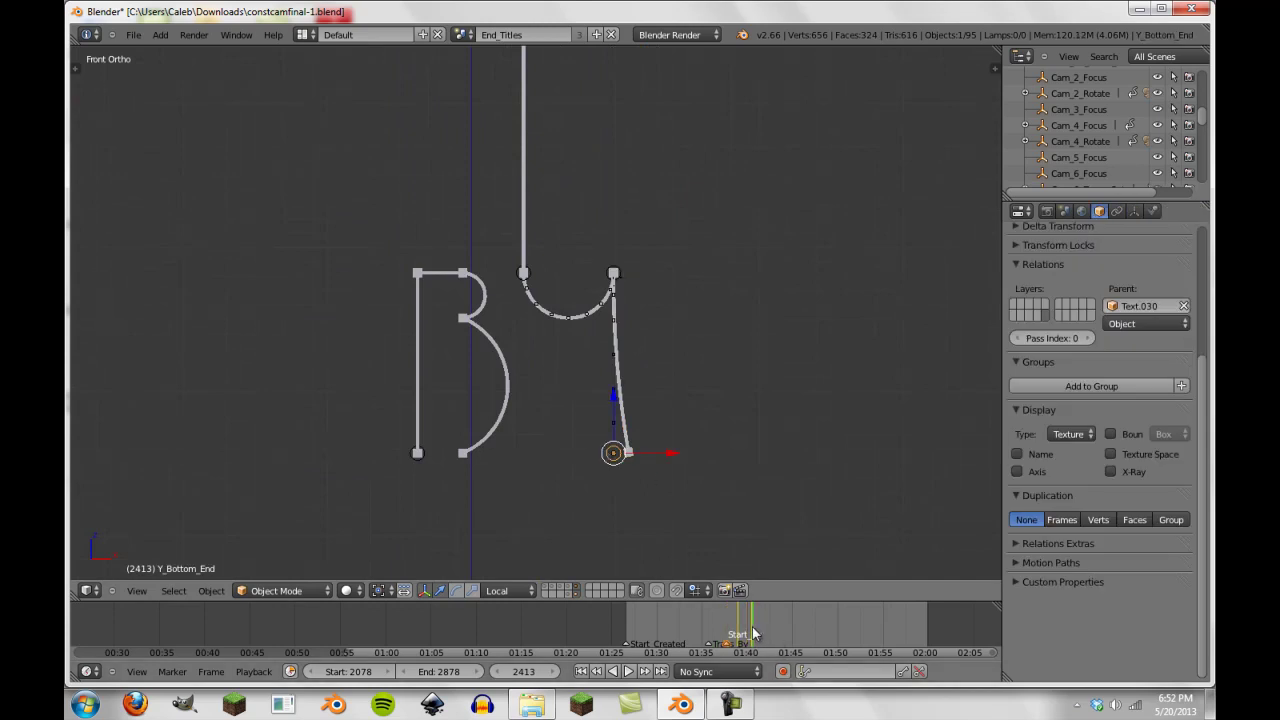
Scrub the end-title timeline back through frame 2392 to frame 2195 to view the partly formed lettering.
mouse_move(754, 633)
left_mouse_down()
mouse_move(731, 628)
mouse_move(744, 632)
left_mouse_up()
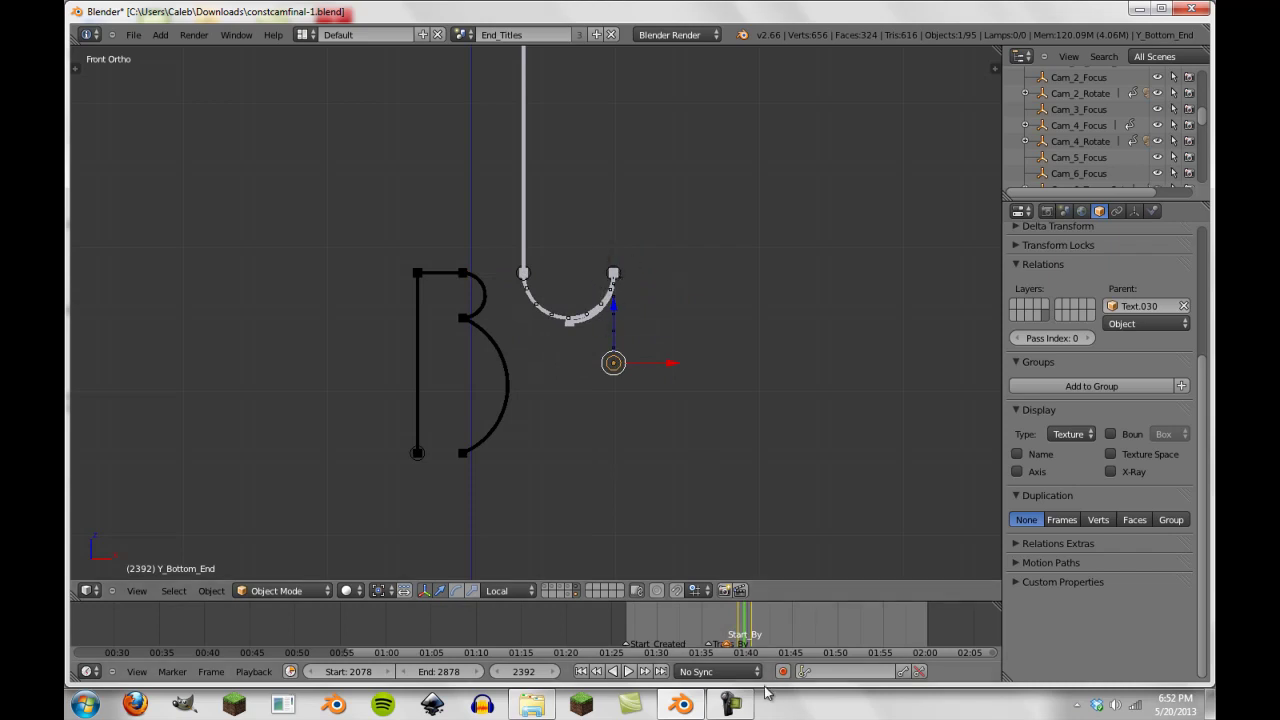
mouse_move(744, 632)
left_mouse_down()
mouse_move(763, 627)
mouse_move(670, 630)
left_mouse_up()
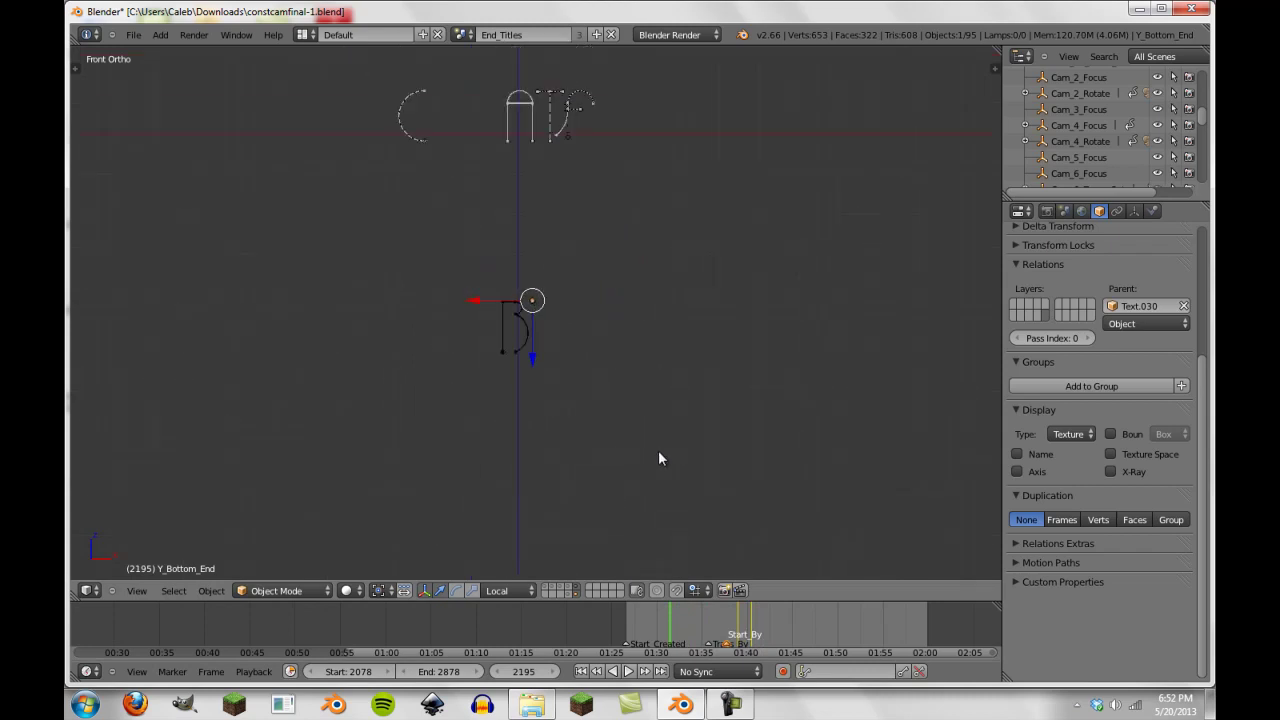
scroll(655, 445, "down", 5)
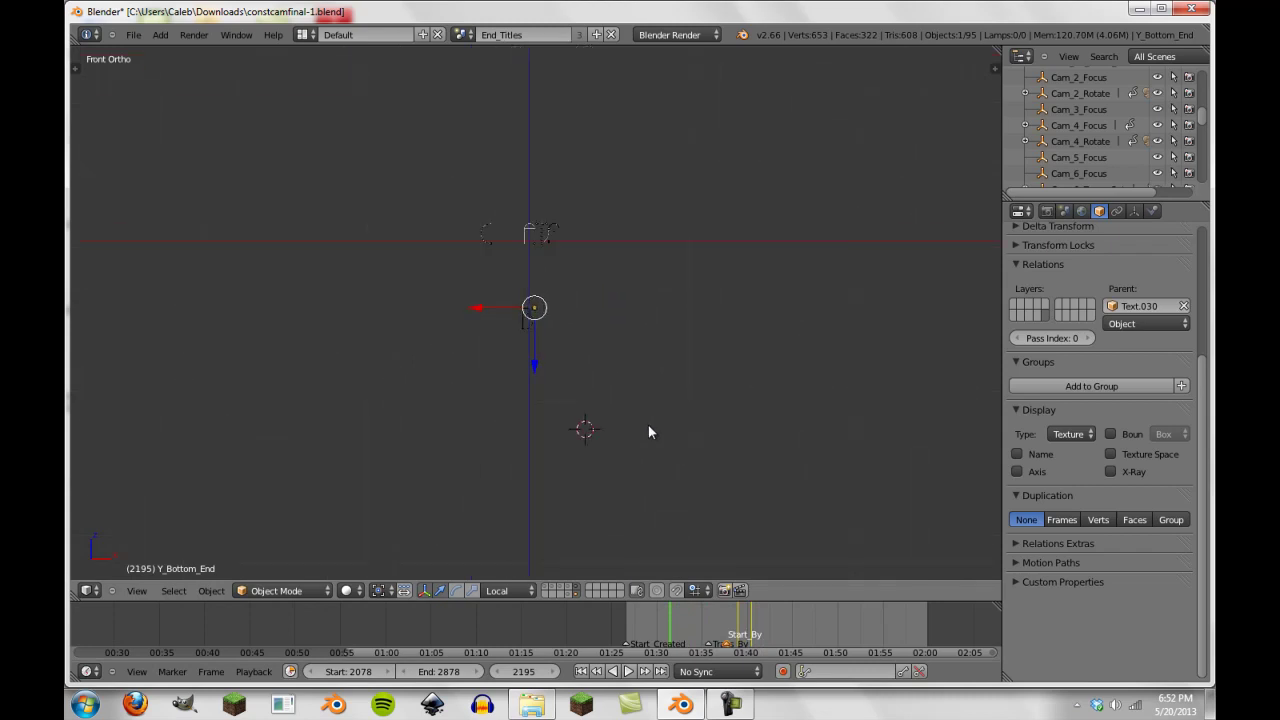
Show the layer holding the original solid title text and select the Created and By text objects.
left_click(562, 591)
left_click(555, 592)
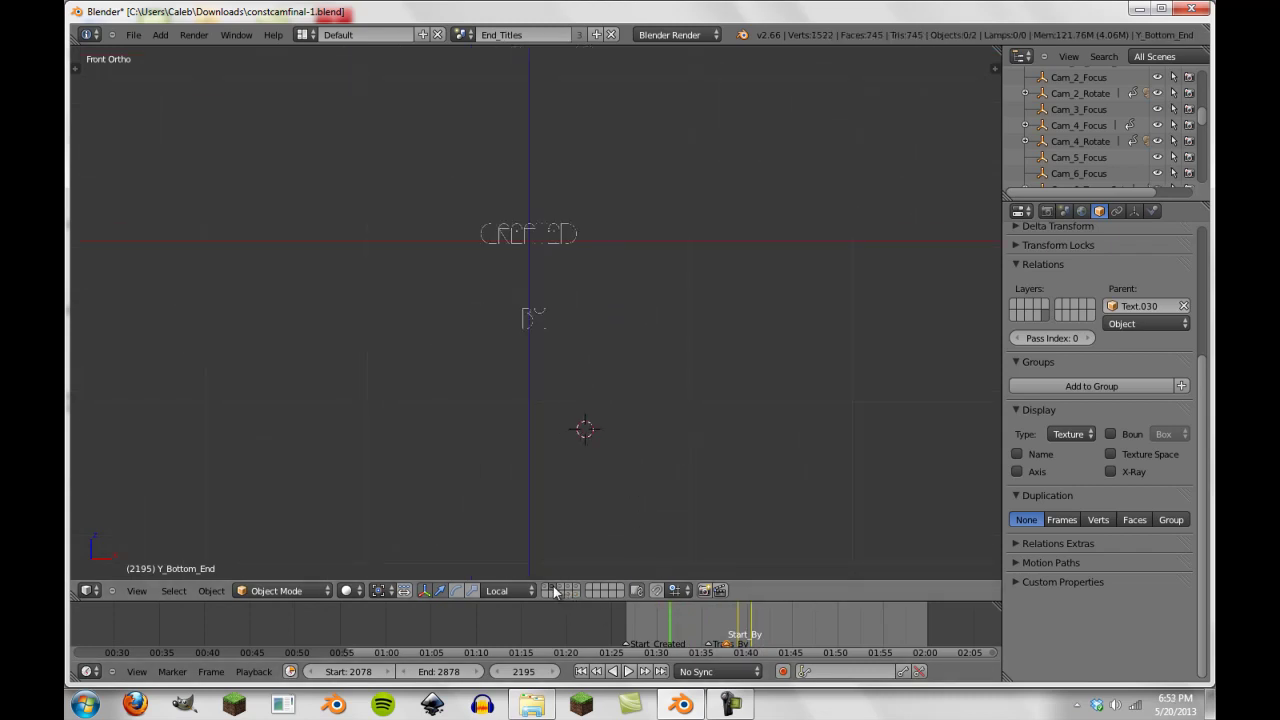
scroll(475, 331, "up", 4)
right_click(501, 300)
right_click(435, 77)
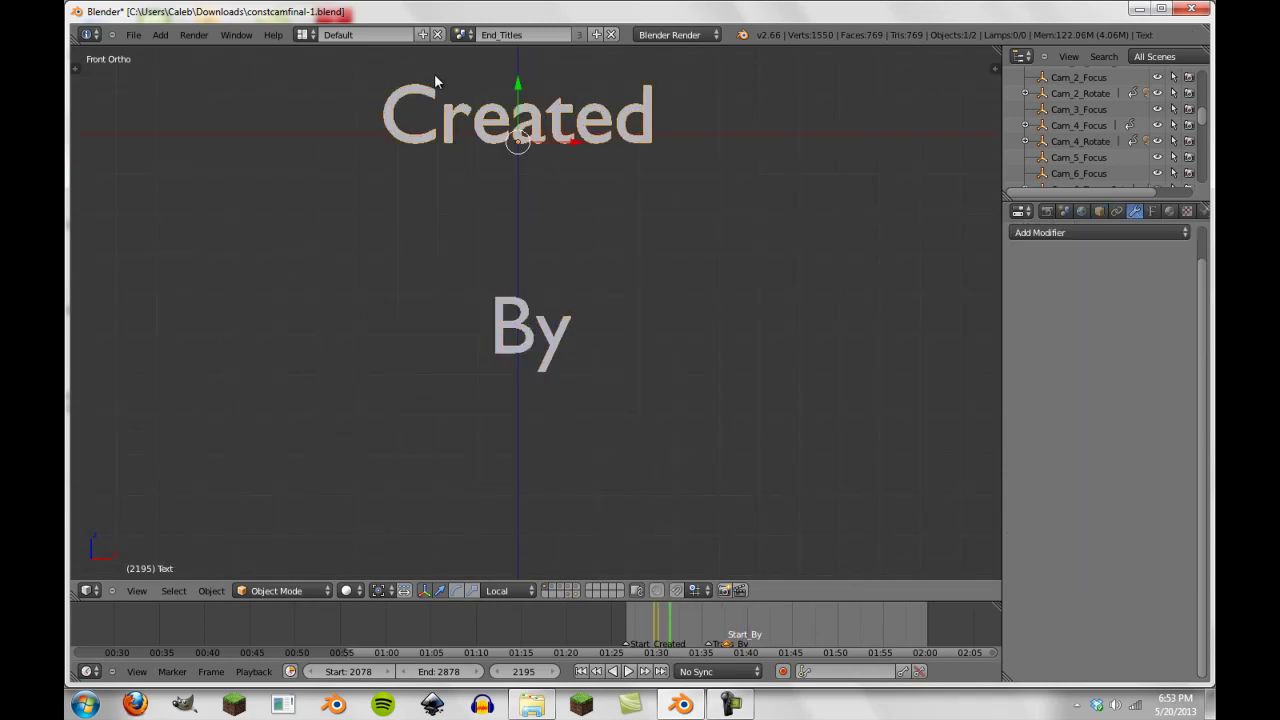
right_click(565, 351)
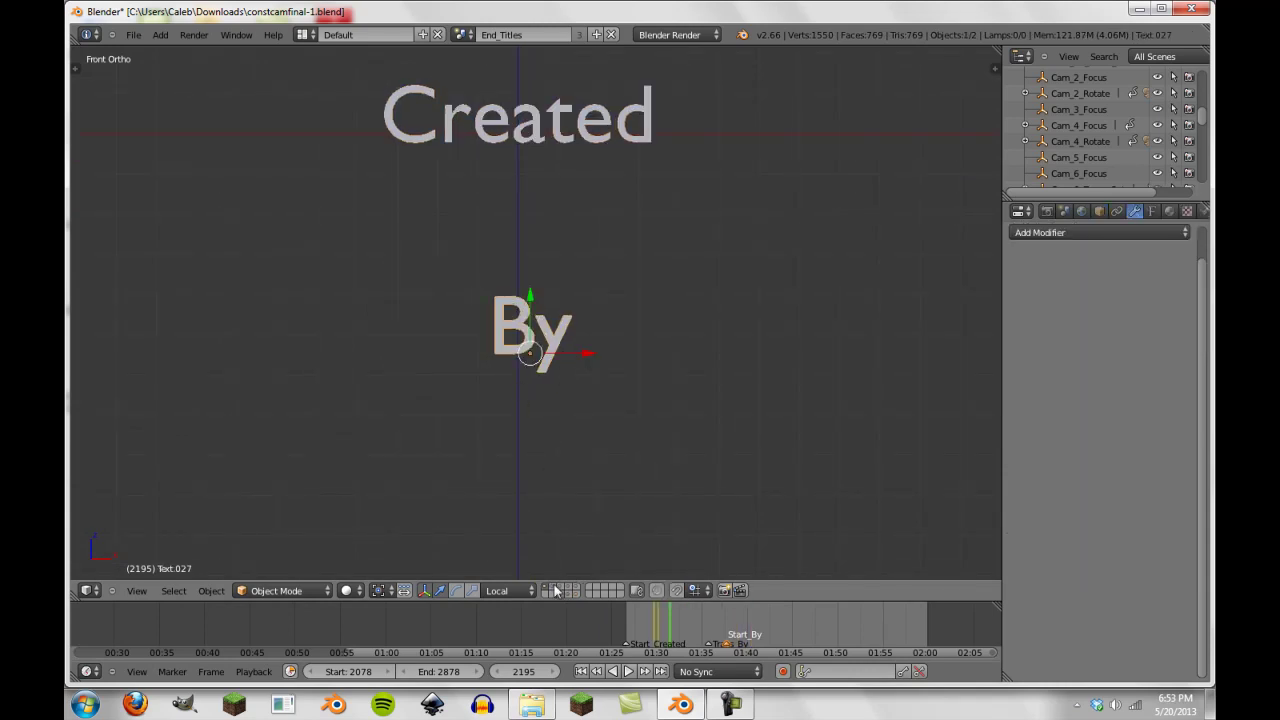
Show the layer with the thin-line CREATED BY lettering and select the BY object.
left_click(563, 591)
right_click(527, 330)
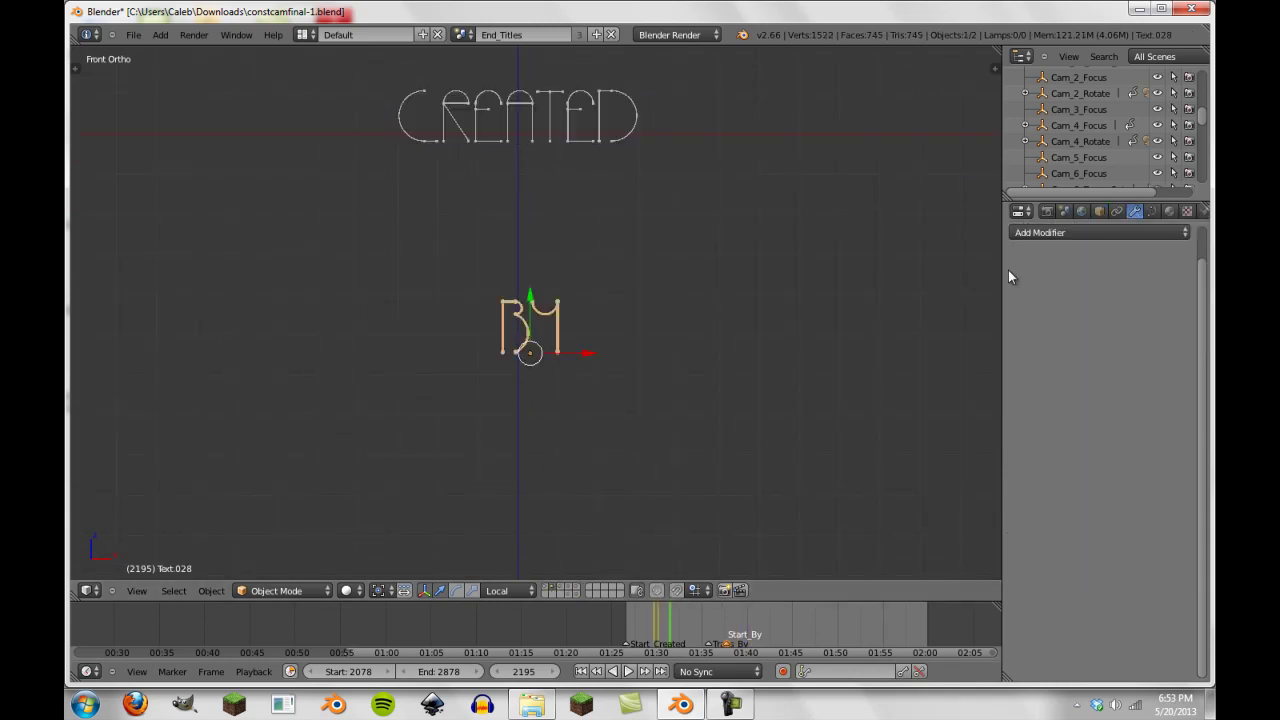
scroll(700, 420, "down", 4)
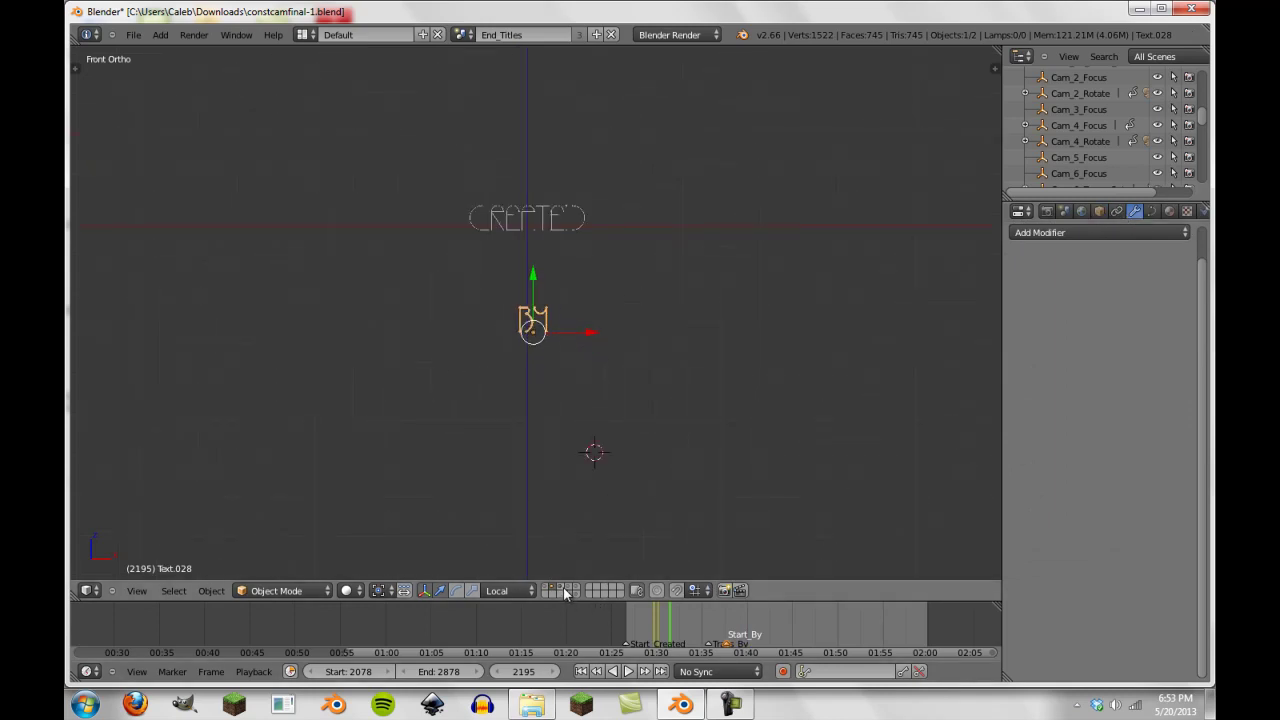
Look through the remaining end-title layers with the credits, the camera and the rigged strokes, examining the B of BY.
left_click(567, 588)
left_click(575, 587)
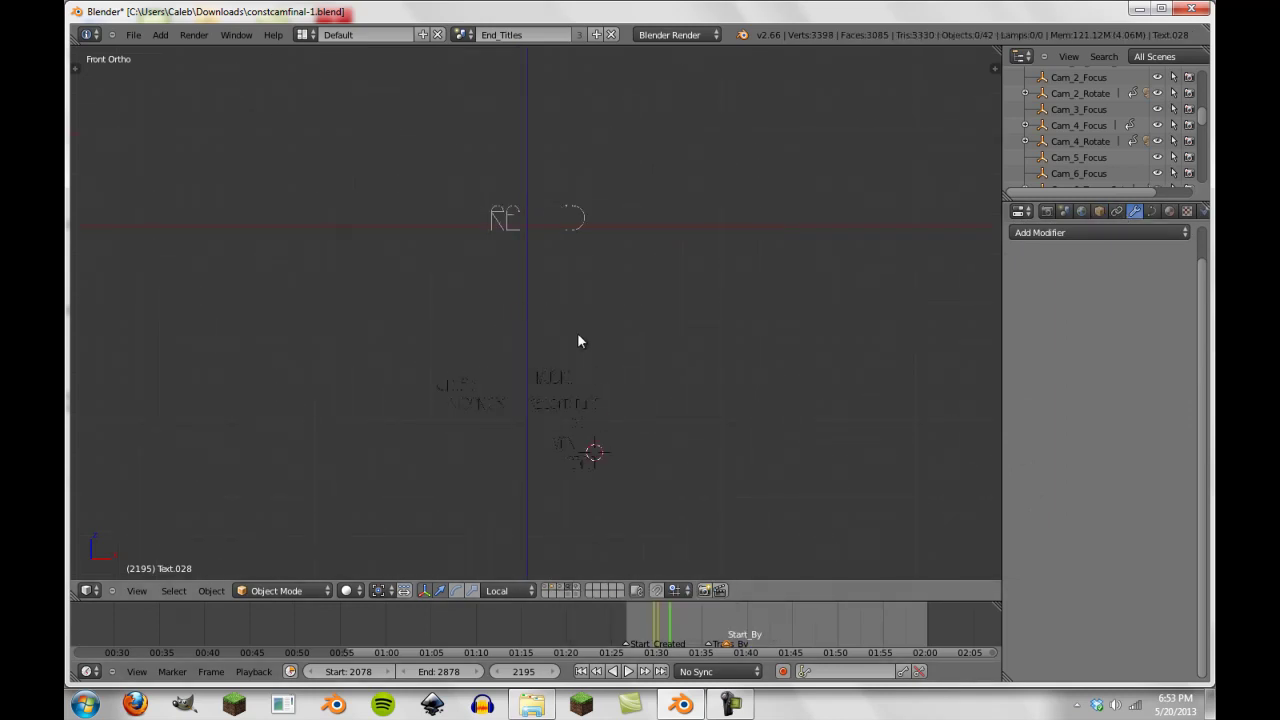
right_click(556, 402)
left_click(575, 589)
left_click(566, 597)
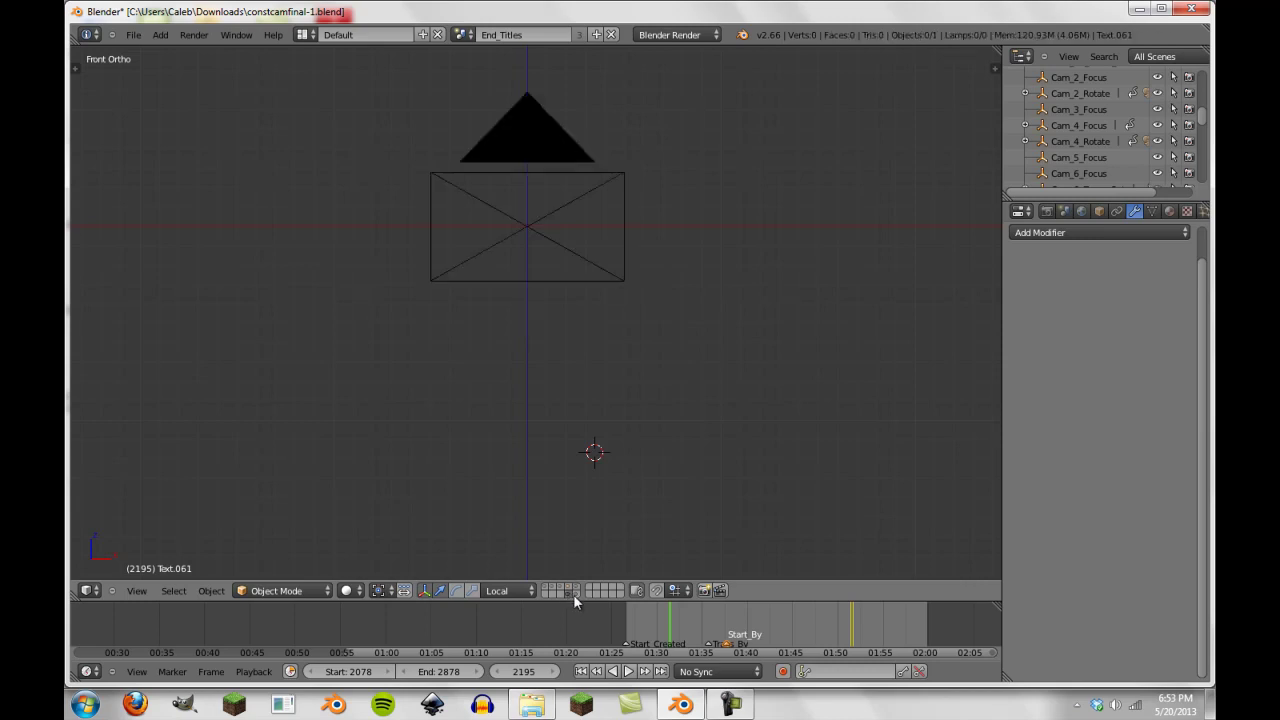
left_click(573, 594)
left_click(570, 586)
left_click(578, 586)
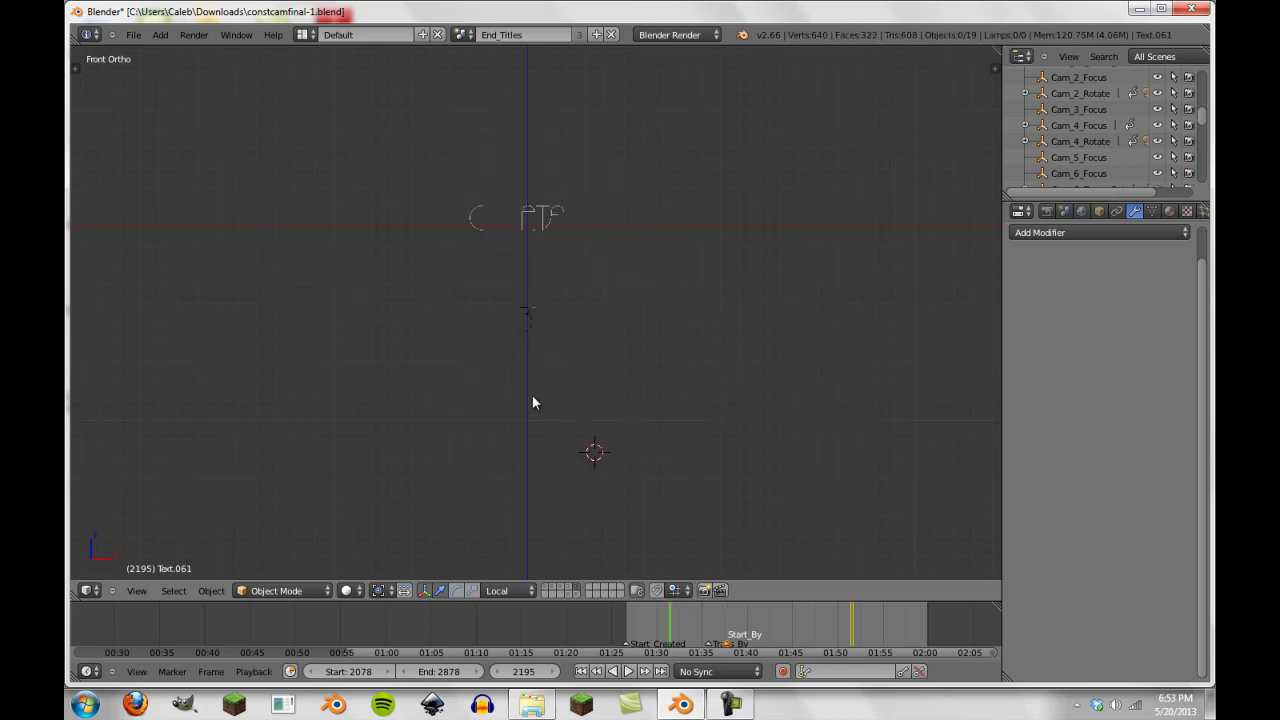
scroll(532, 390, "up", 8)
scroll(532, 390, "down", 4)
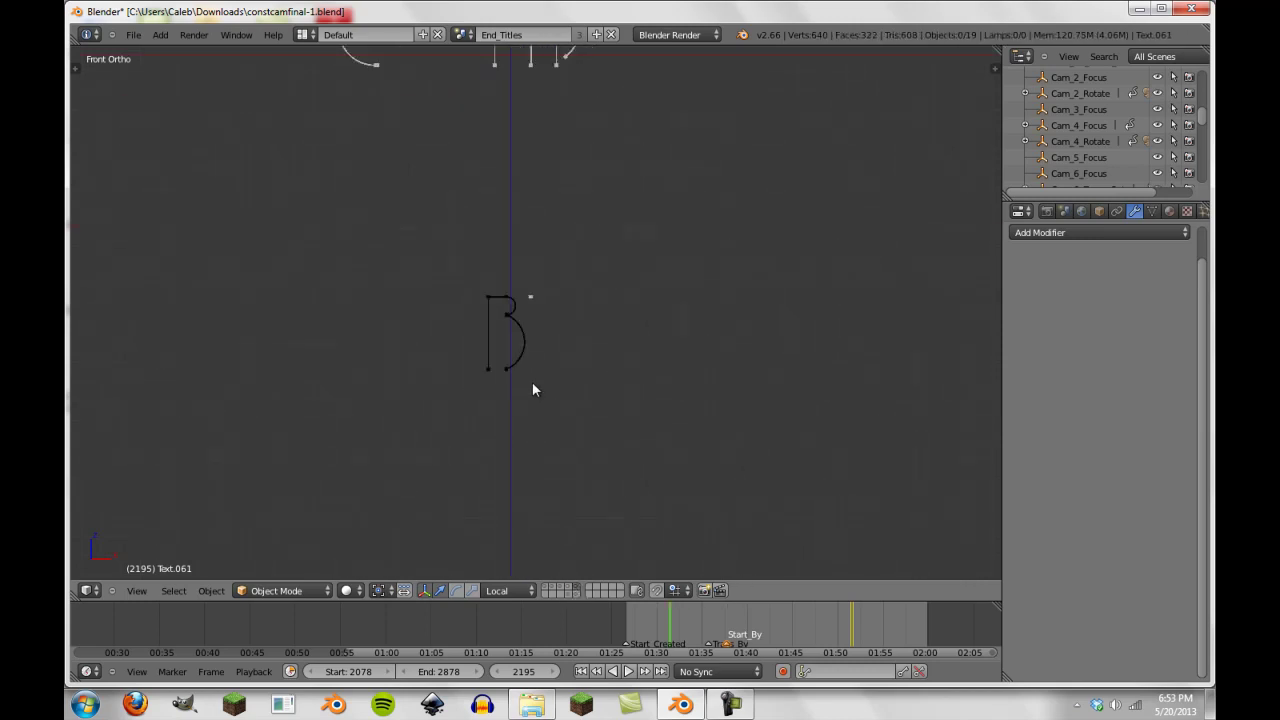
scroll(533, 383, "down", 5)
scroll(532, 390, "up", 4)
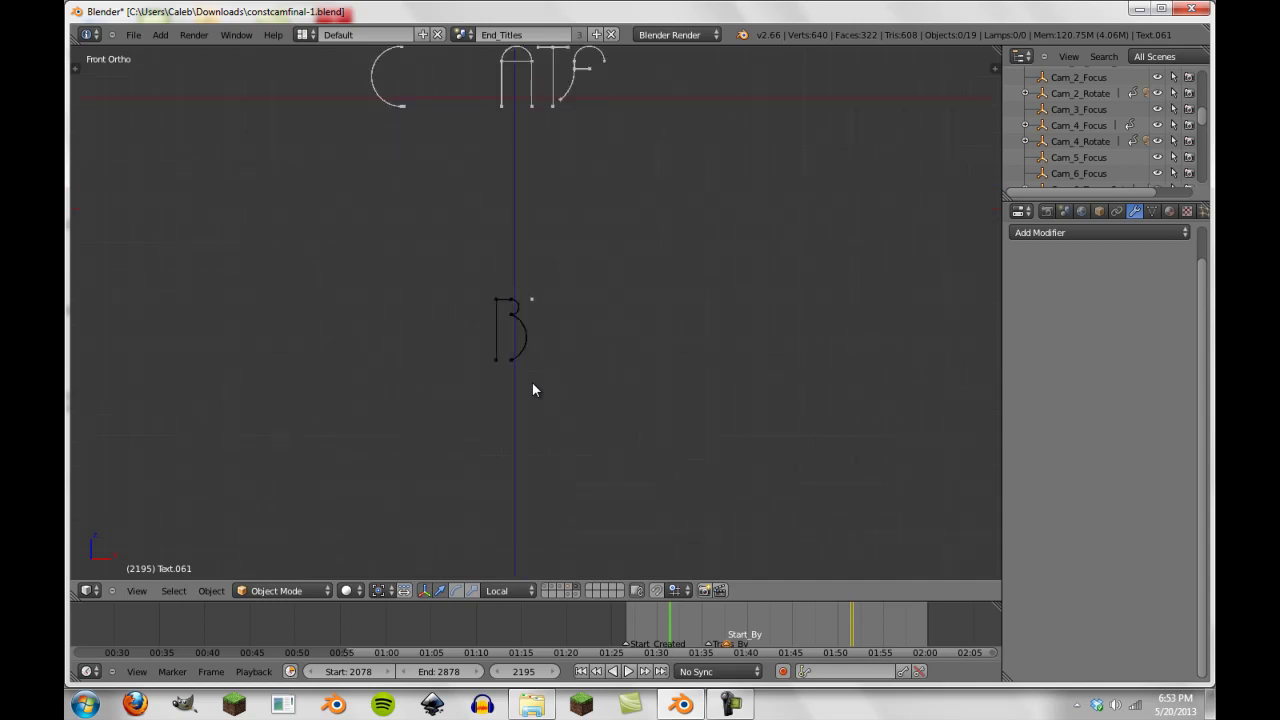
Switch to the Final_Animation scene and show its strips in the Video Sequence Editor.
left_click(460, 34)
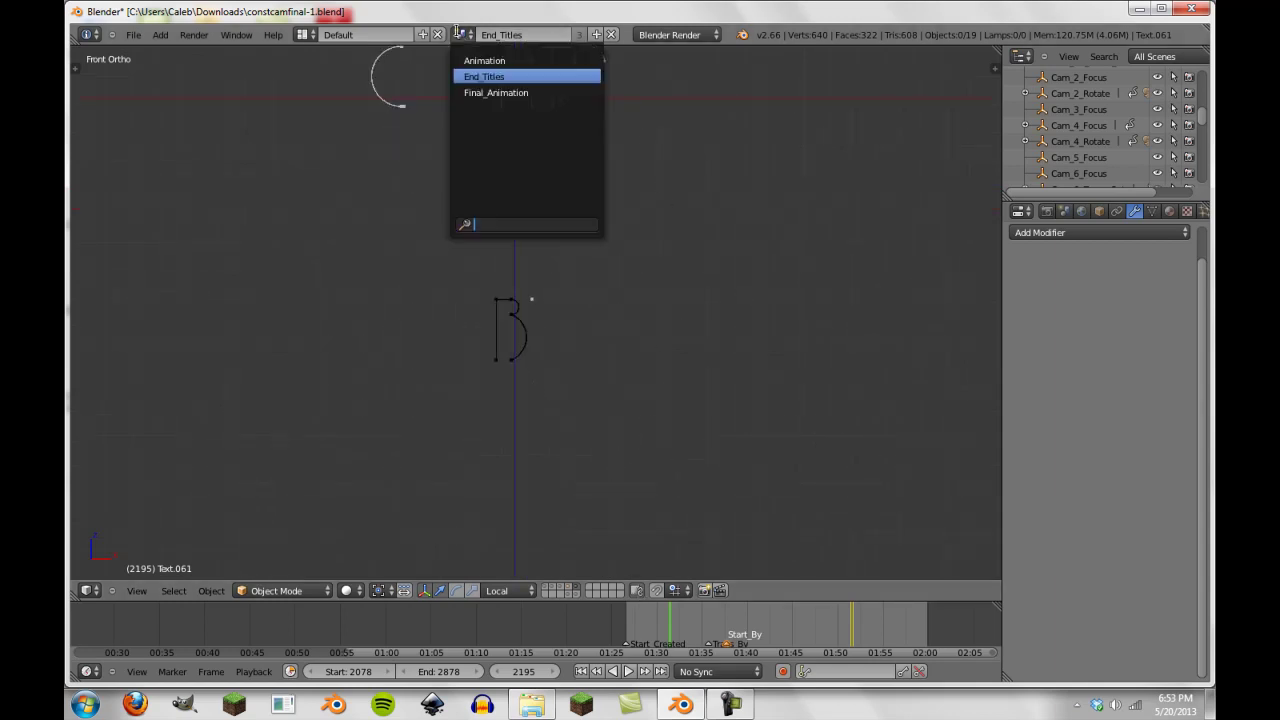
left_click(500, 91)
left_click(97, 590)
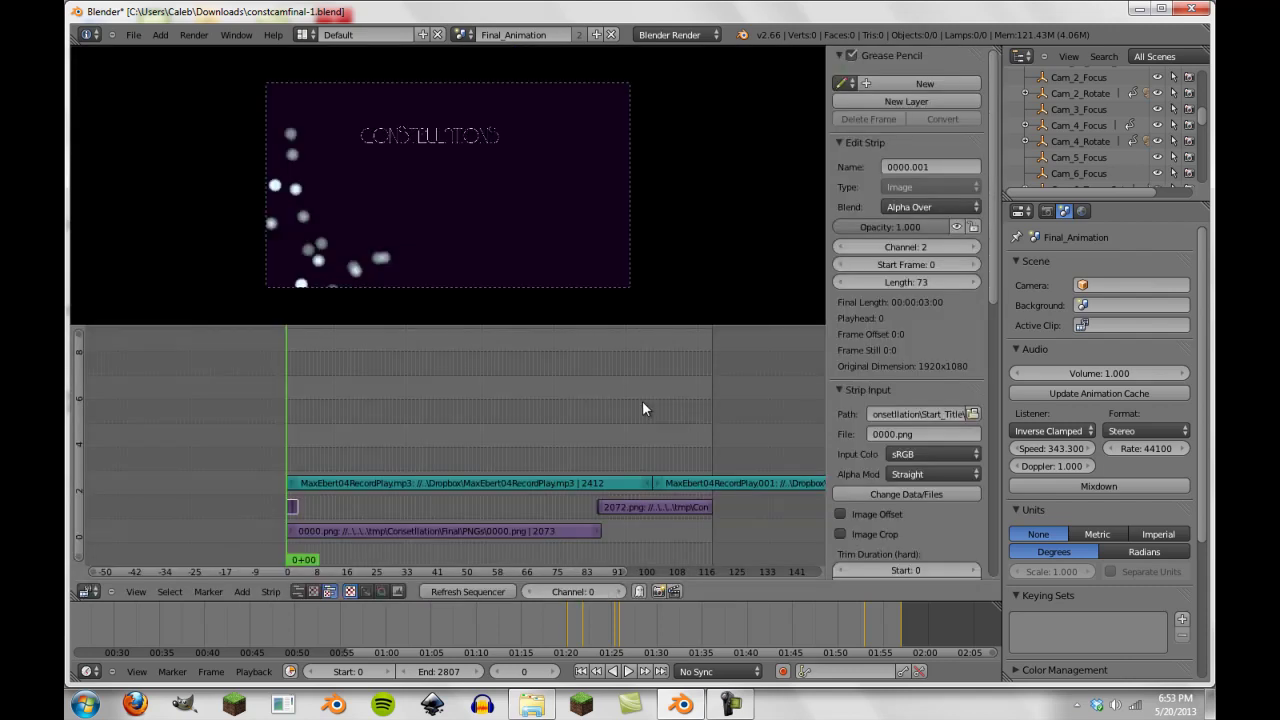
scroll(630, 425, "down", 2)
middle_click_drag(617, 433, 430, 346)
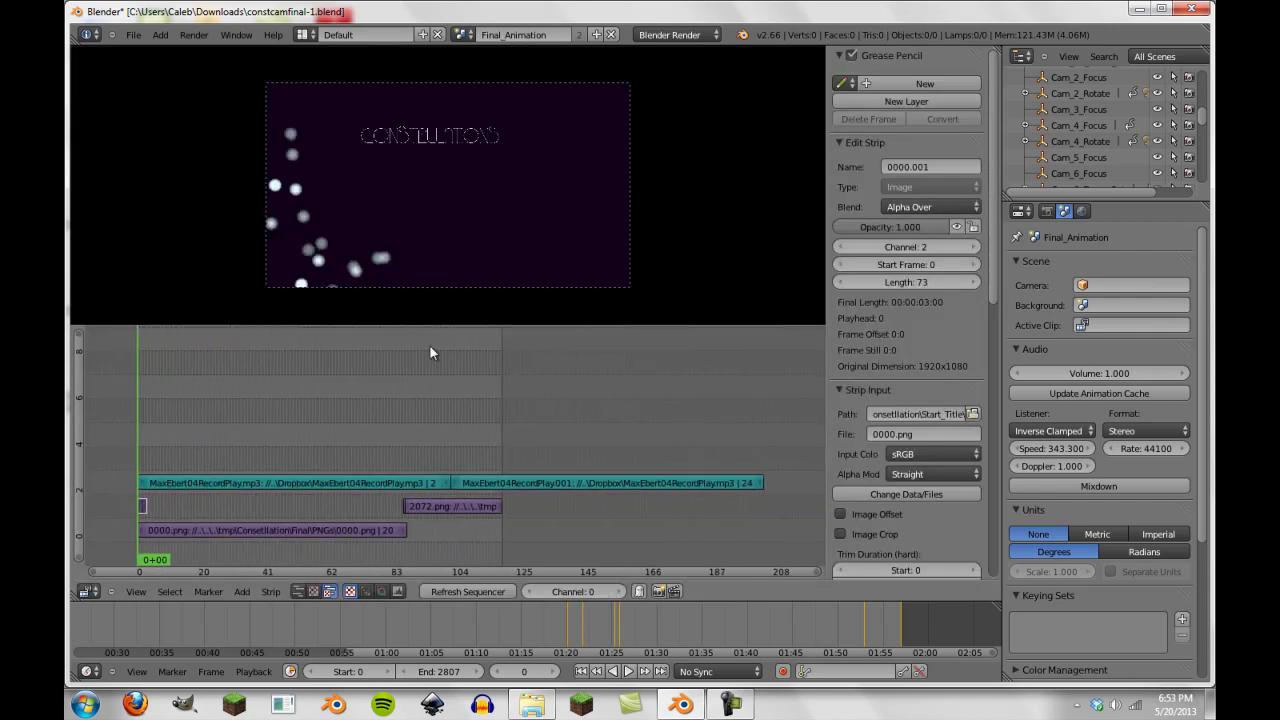
Select the 2072.png end-title image strip and the second music strip to examine their settings.
scroll(523, 468, "up", 6)
right_click(561, 497)
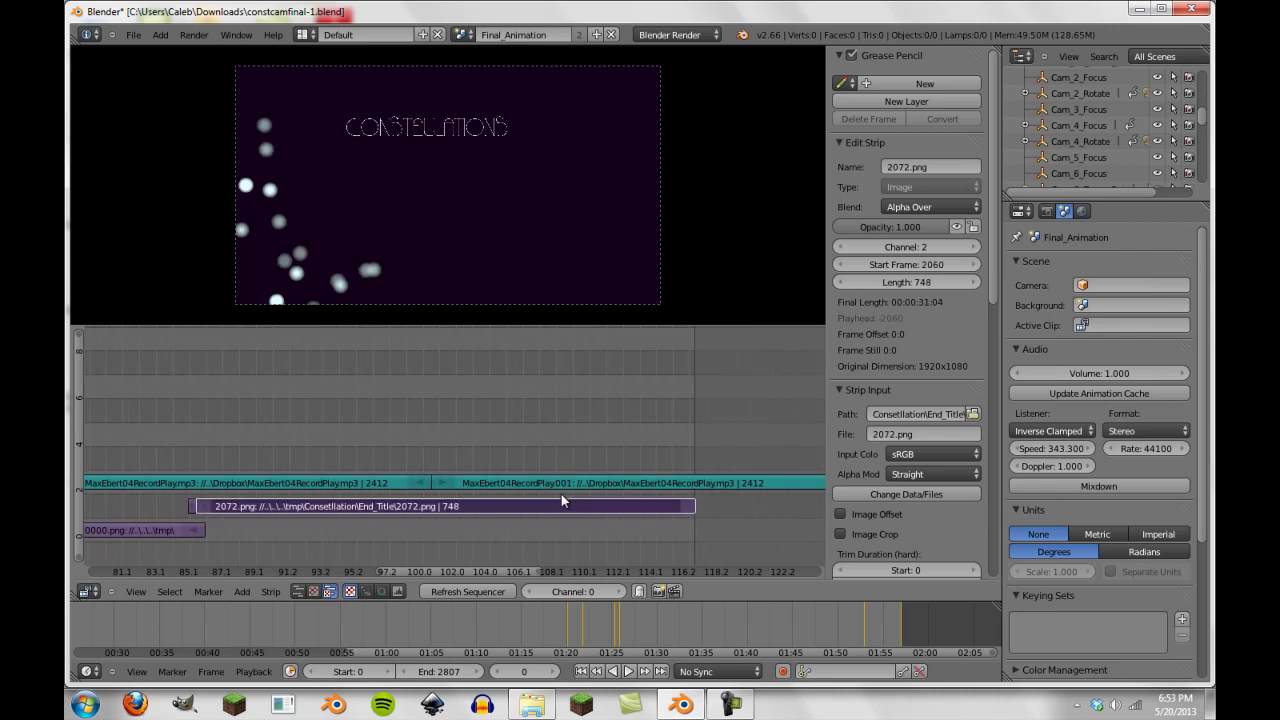
right_click(560, 485)
scroll(333, 428, "down", 5)
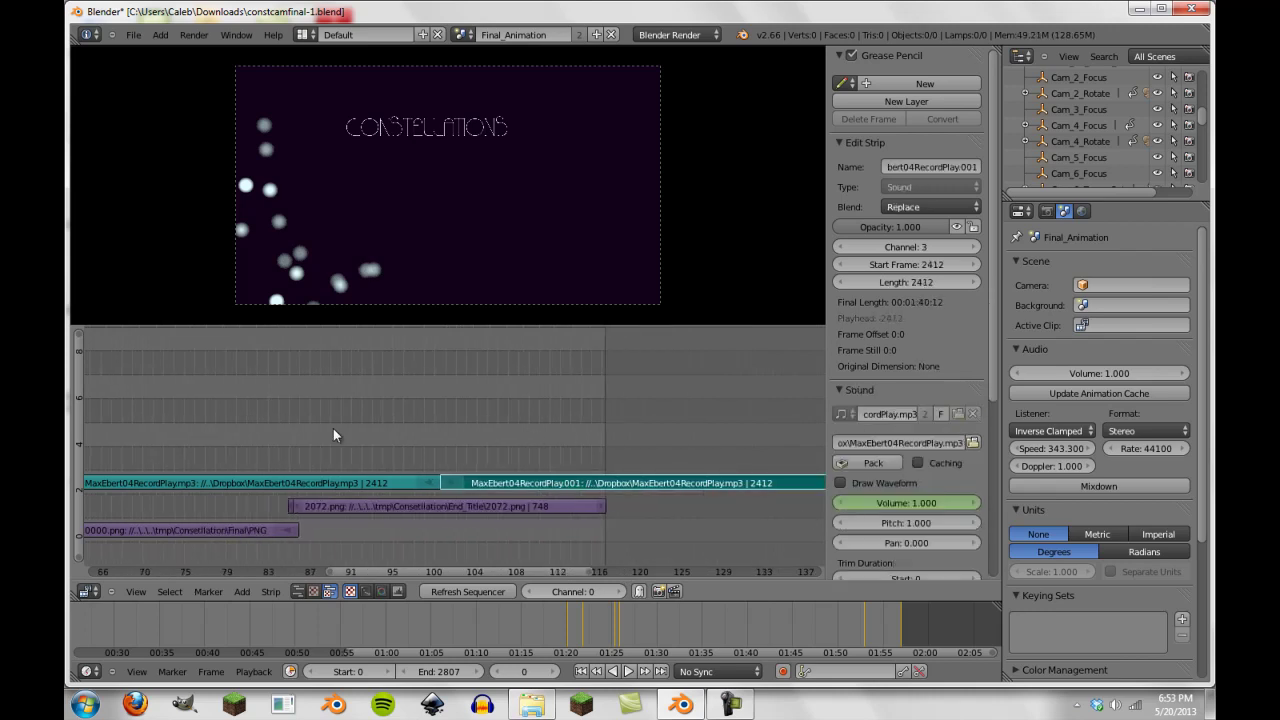
scroll(458, 496, "down", 4)
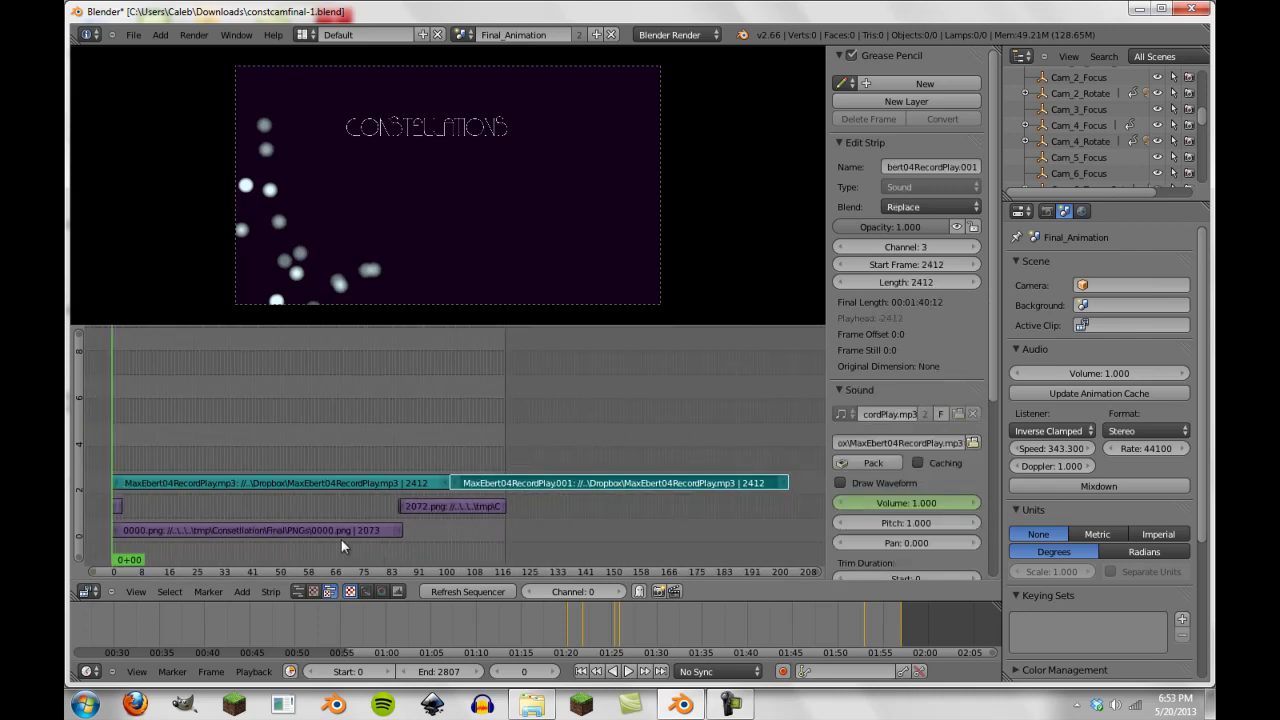
Reselect the 2072.png end-title strip and examine the CONSTELLATIONS title in the sequencer preview.
right_click(427, 511)
scroll(454, 520, "up", 2)
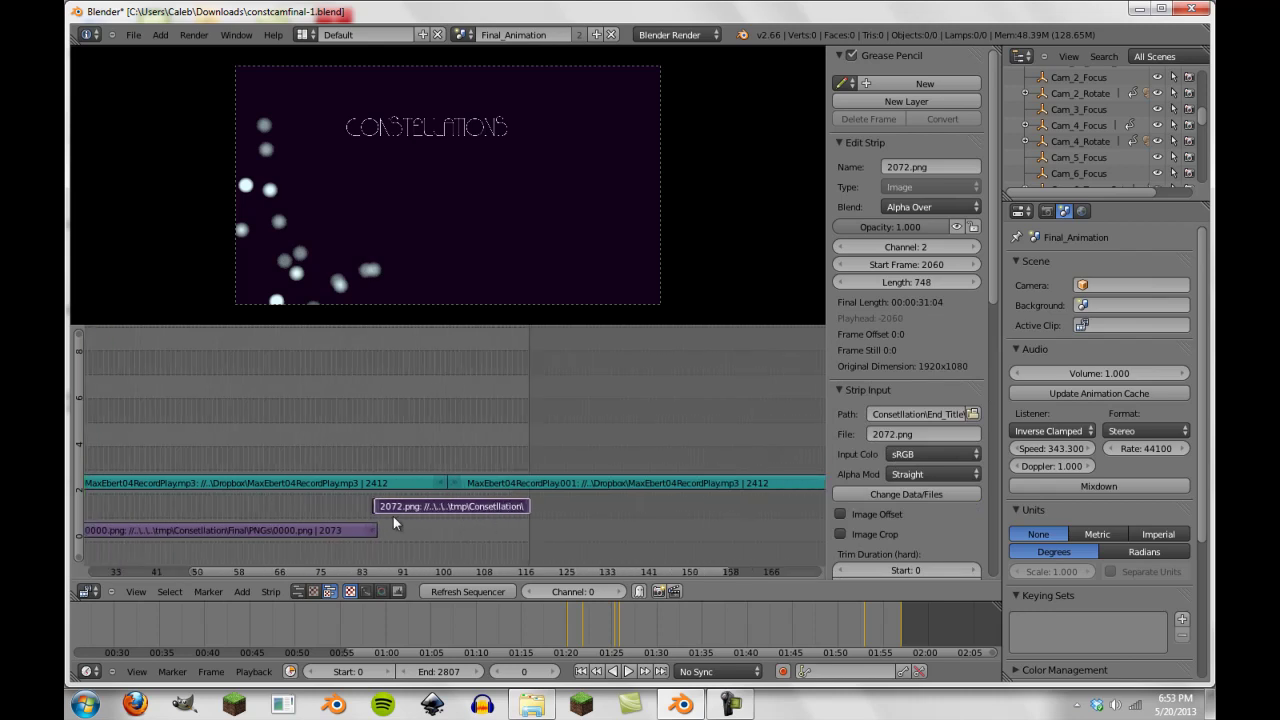
scroll(420, 518, "down", 3)
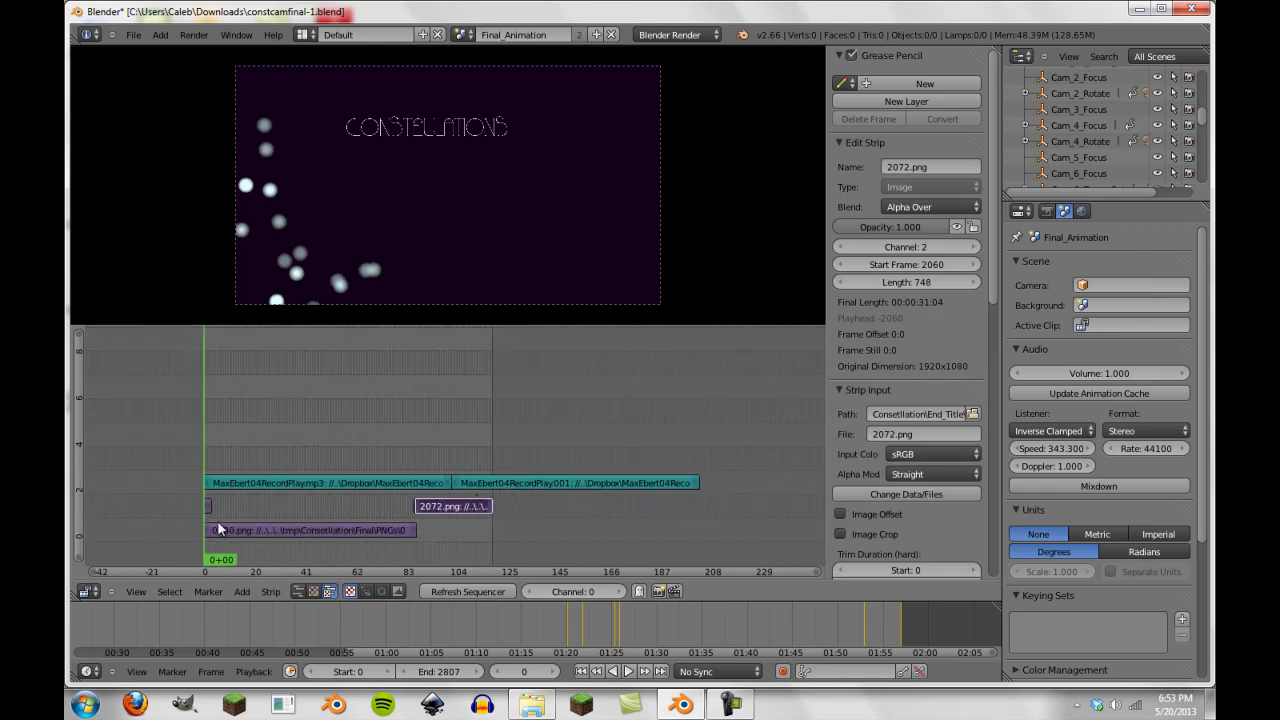
scroll(373, 135, "up", 4)
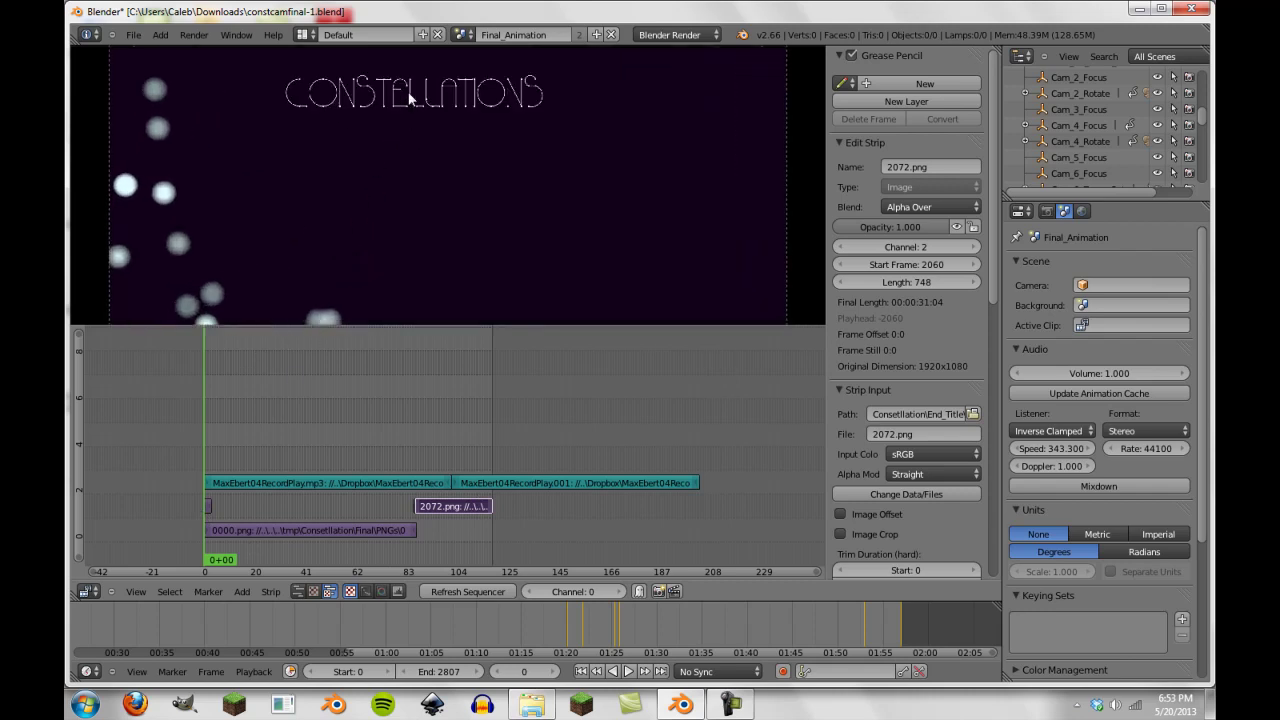
Move the playhead through frame 2897 to frame 3485 and select the second music strip to check its volume.
middle_click_drag(540, 524, 413, 464)
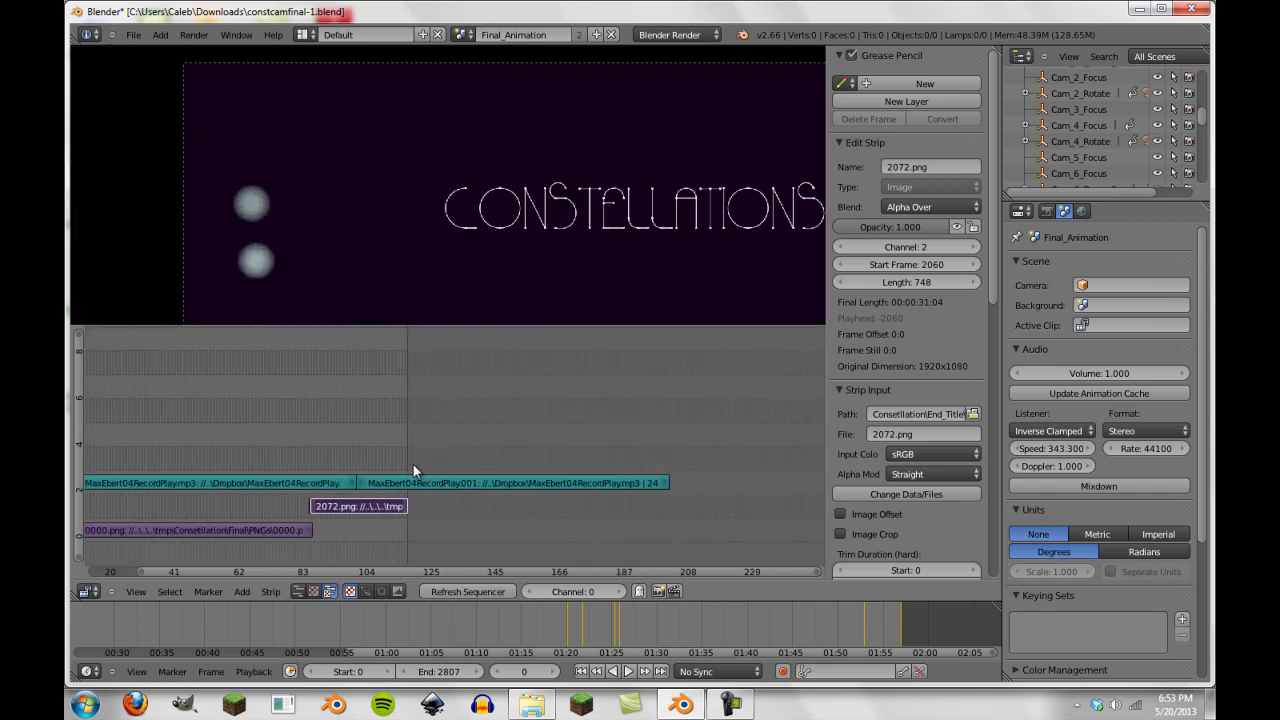
left_click(416, 488)
right_click(400, 483)
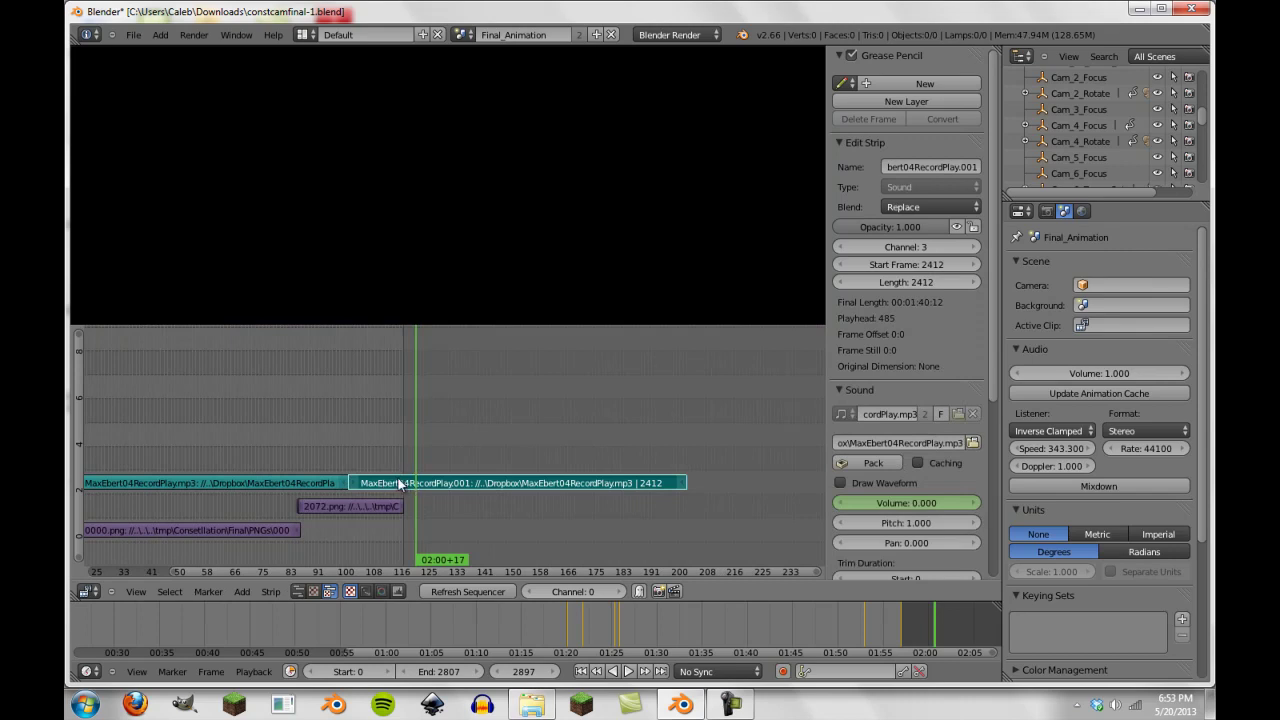
left_click(499, 516)
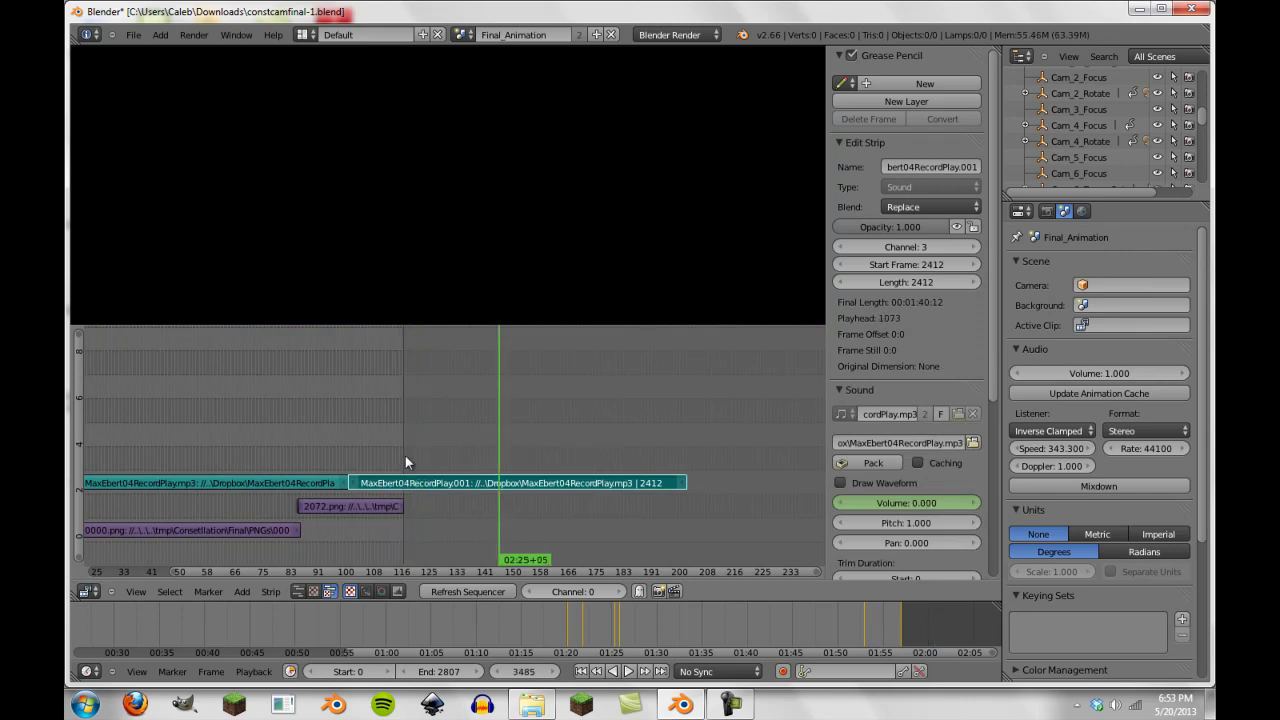
Save the project over the existing constcamfinal-1.blend file.
scroll(390, 448, "down", 3)
key("ctrl+s")
left_click(370, 442)
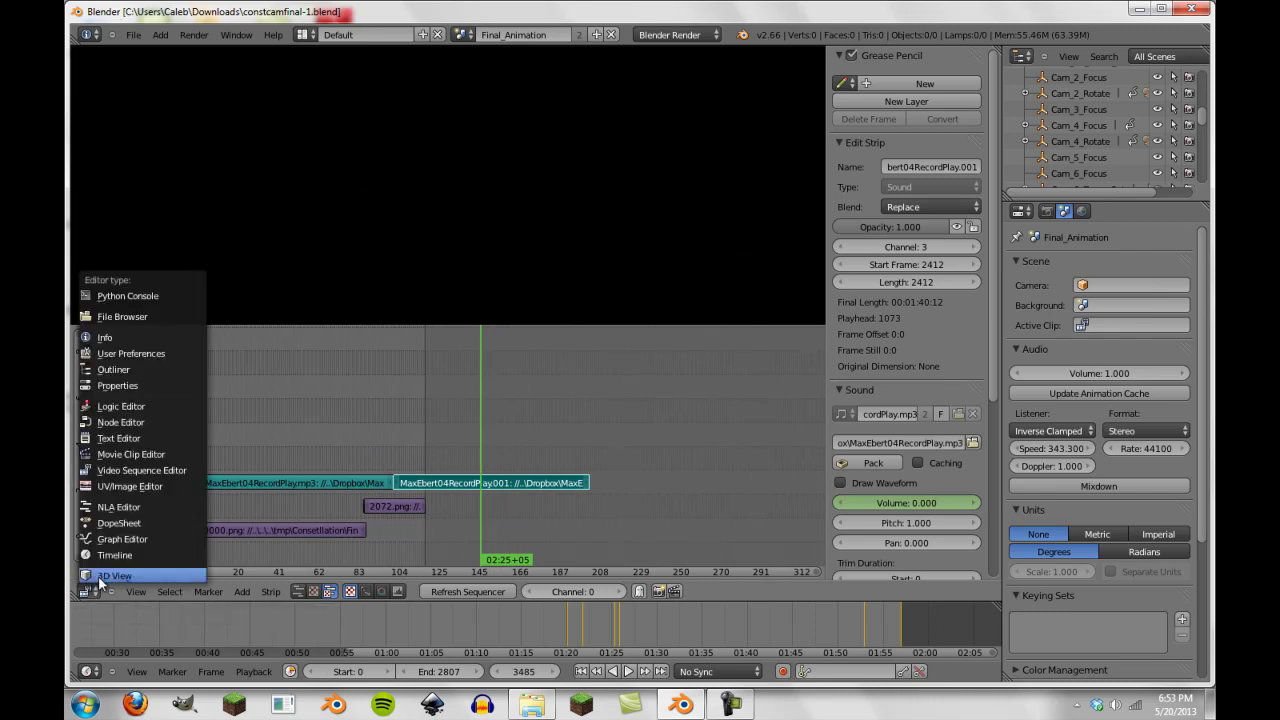
Switch to the Animation scene and show its compositing nodes in the Node Editor.
left_click(114, 575)
left_click(461, 34)
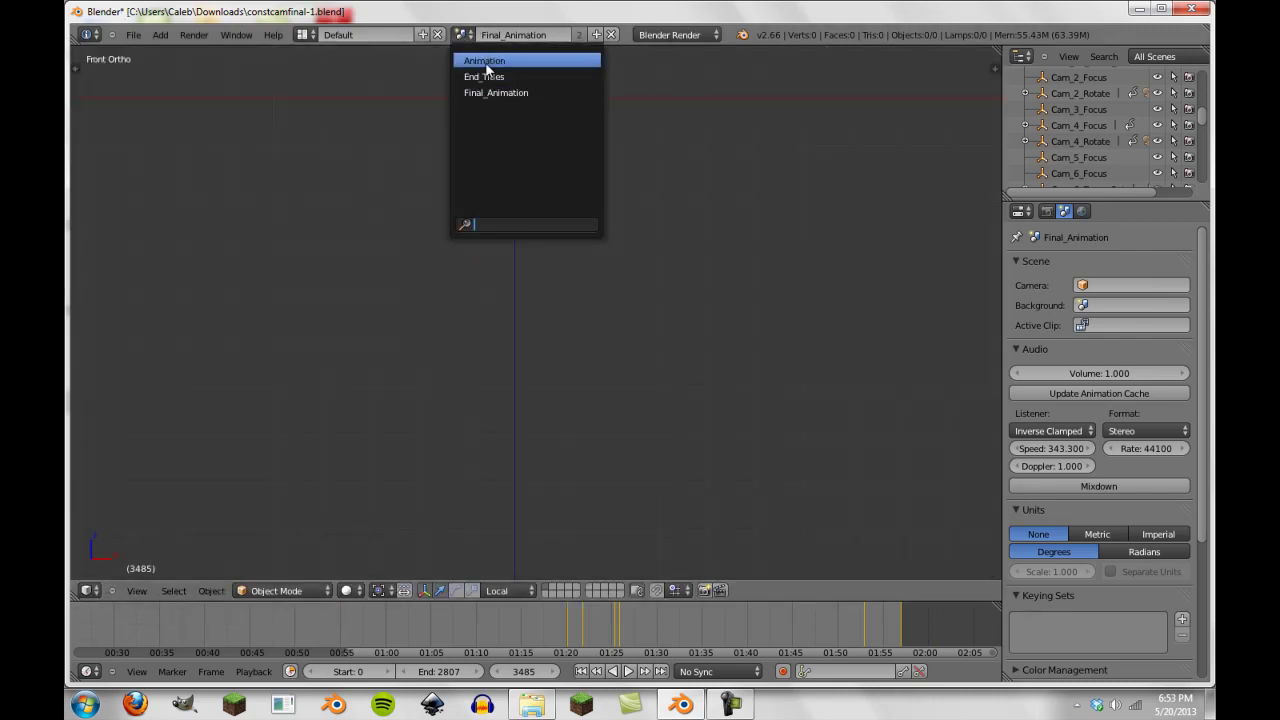
left_click(484, 60)
left_click(90, 590)
left_click(128, 422)
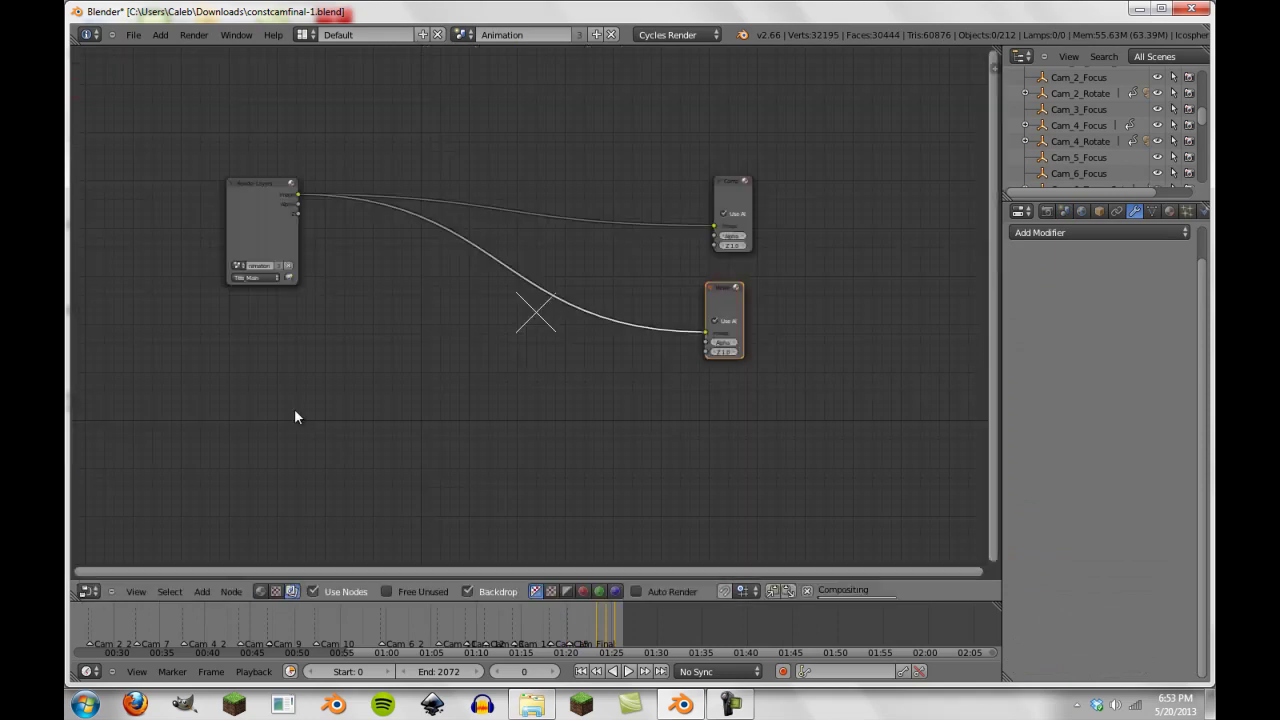
Set the Render Layers node to use RenderLayer and examine its output passes.
scroll(516, 415, "down", 3)
scroll(515, 415, "up", 8)
middle_click_drag(380, 286, 272, 301)
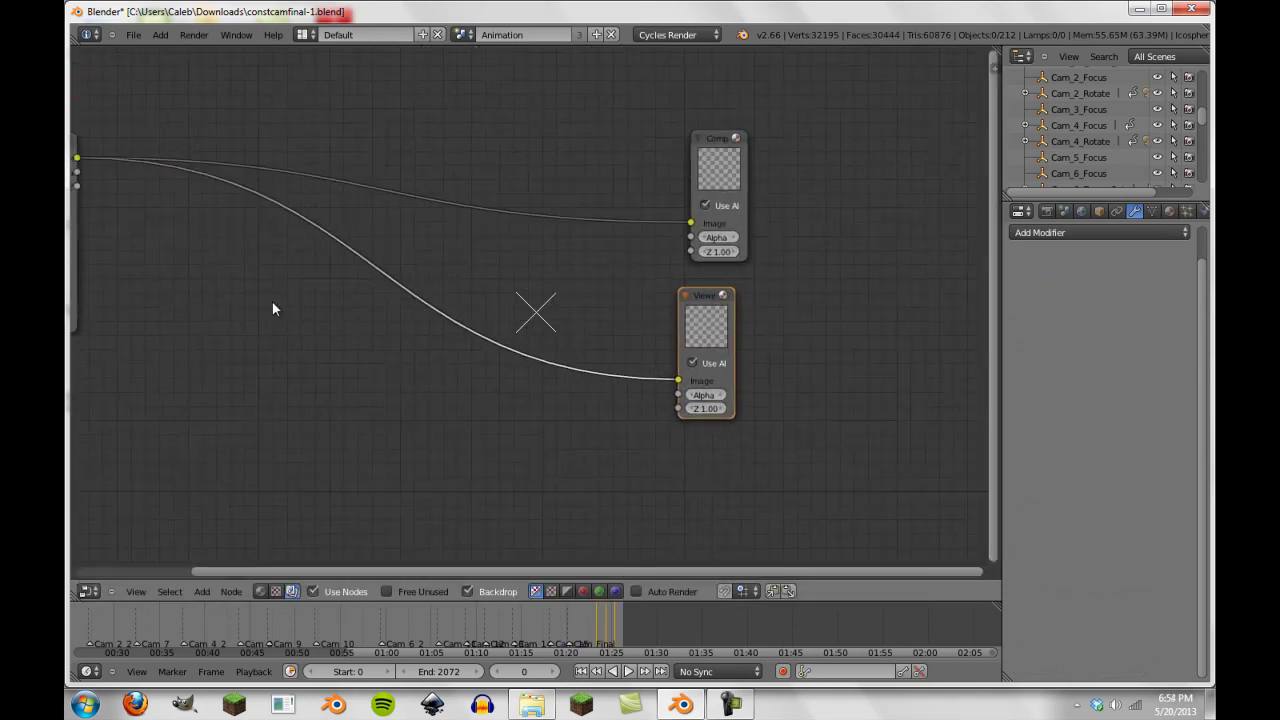
scroll(270, 299, "down", 5)
left_click(261, 236)
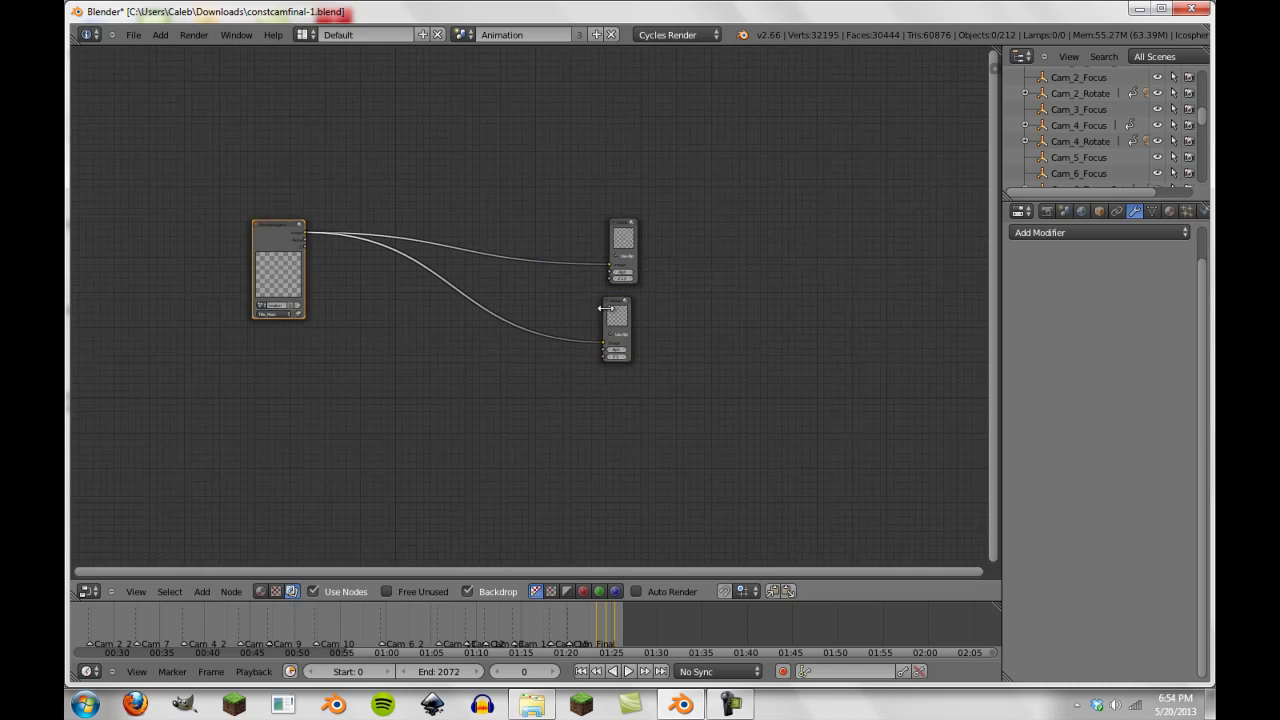
scroll(276, 259, "up", 1)
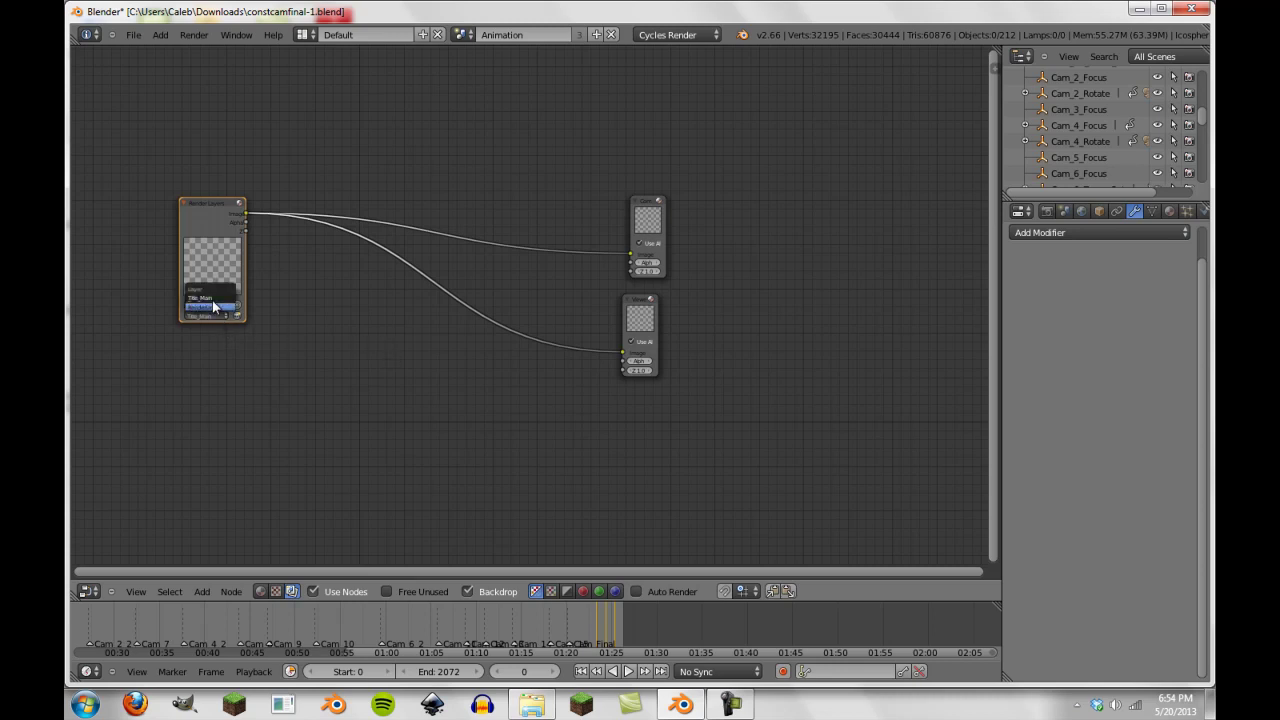
left_click(214, 307)
scroll(284, 315, "up", 1)
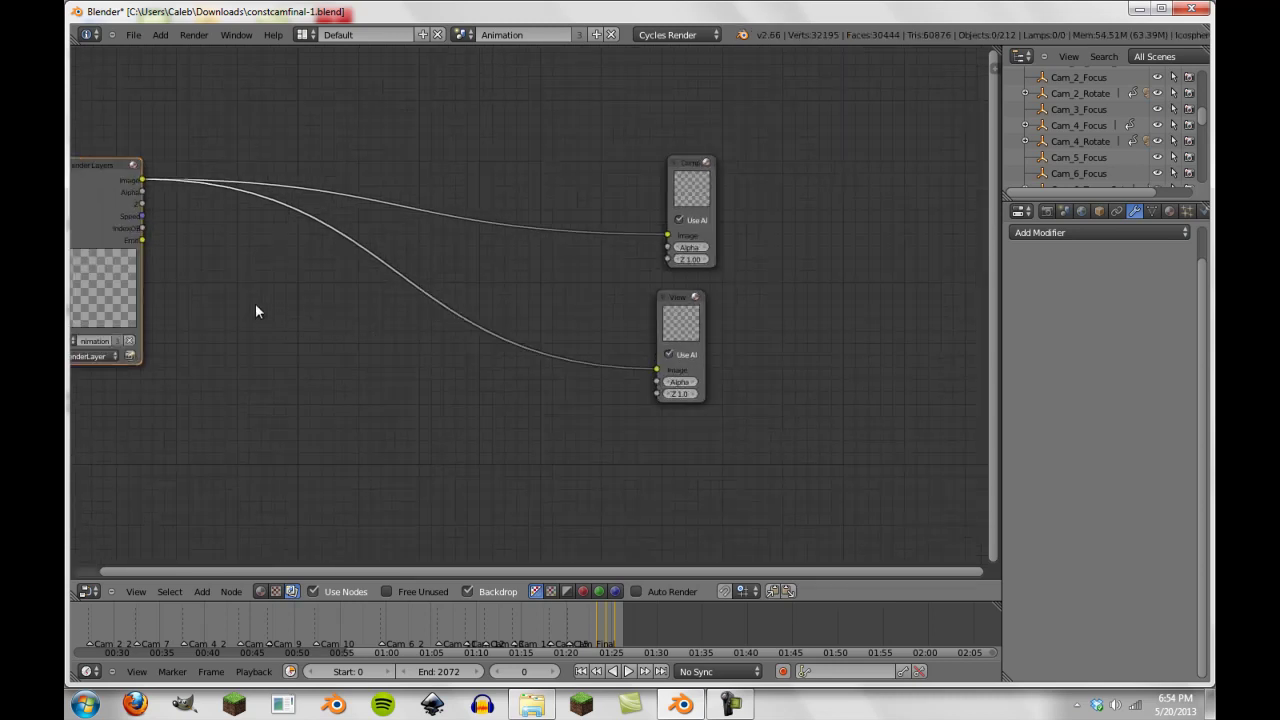
middle_click_drag(256, 311, 406, 287)
scroll(407, 283, "up", 1)
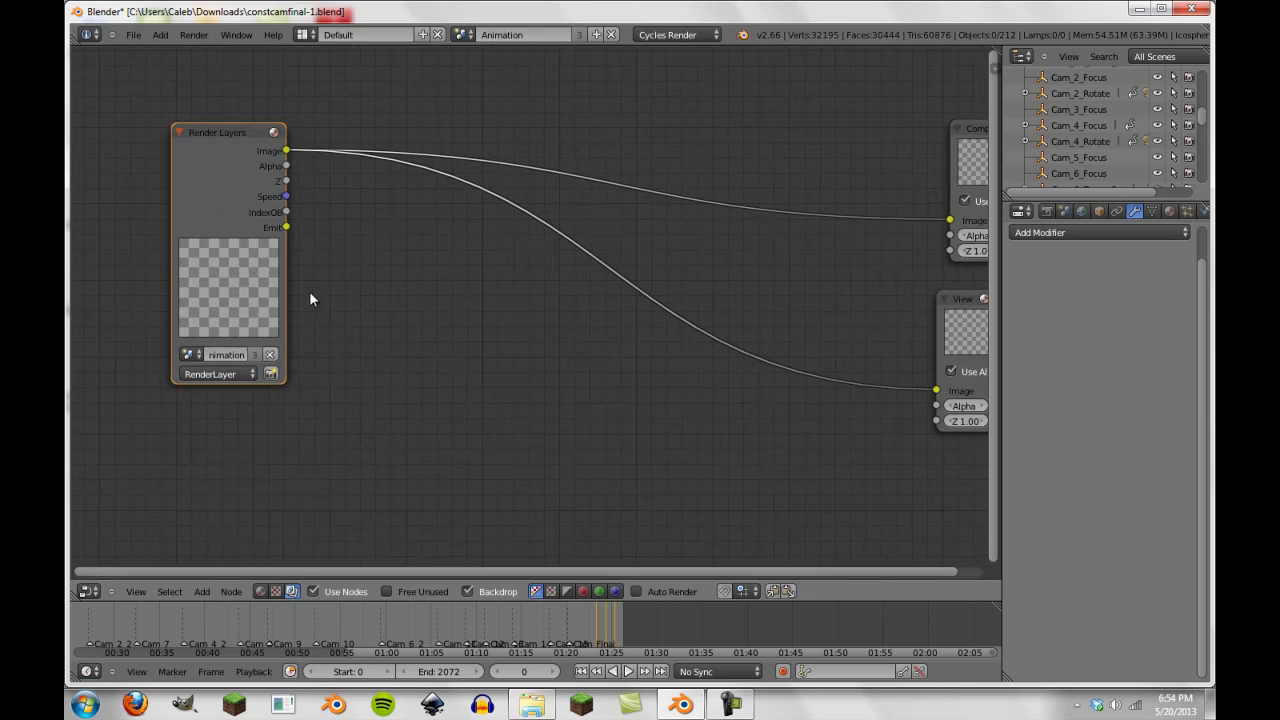
Show the Animation scene's render settings and save the project.
left_click(1046, 211)
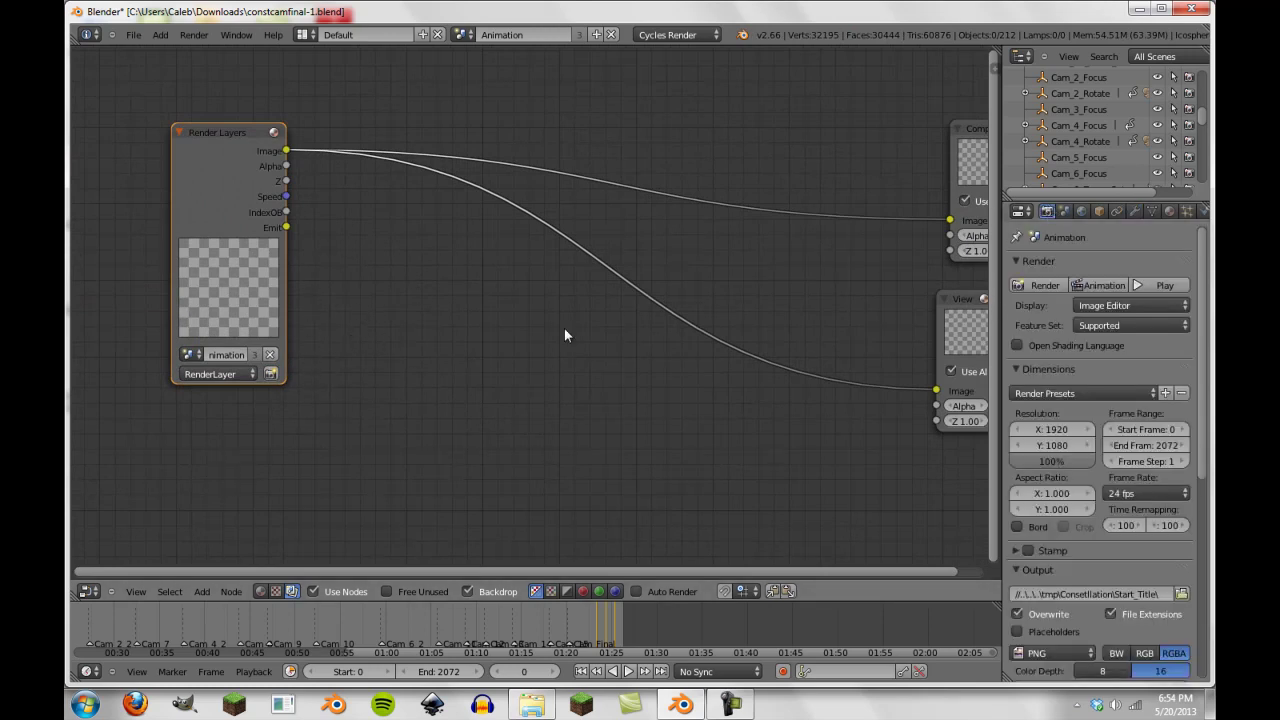
scroll(500, 315, "down", 2)
left_click(133, 35)
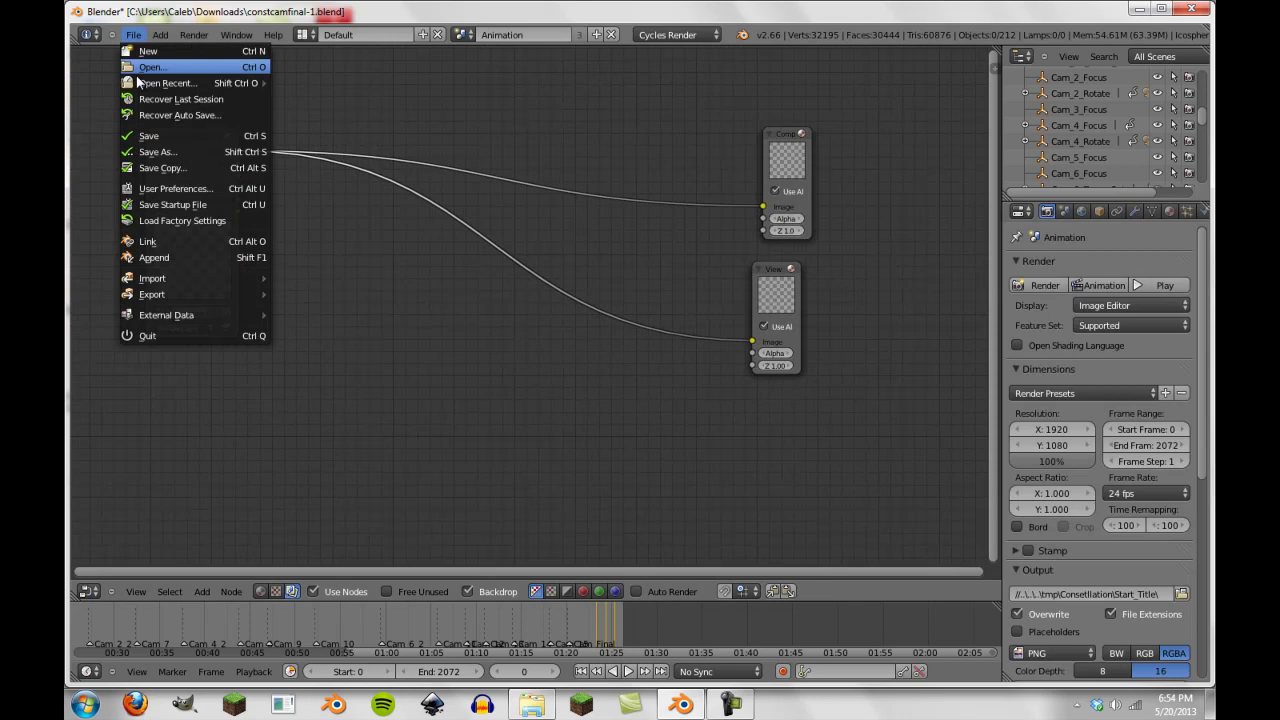
left_click(149, 137)
Set the render output format to OpenEXR MultiLayer and check its codec setting.
scroll(1164, 577, "down", 8)
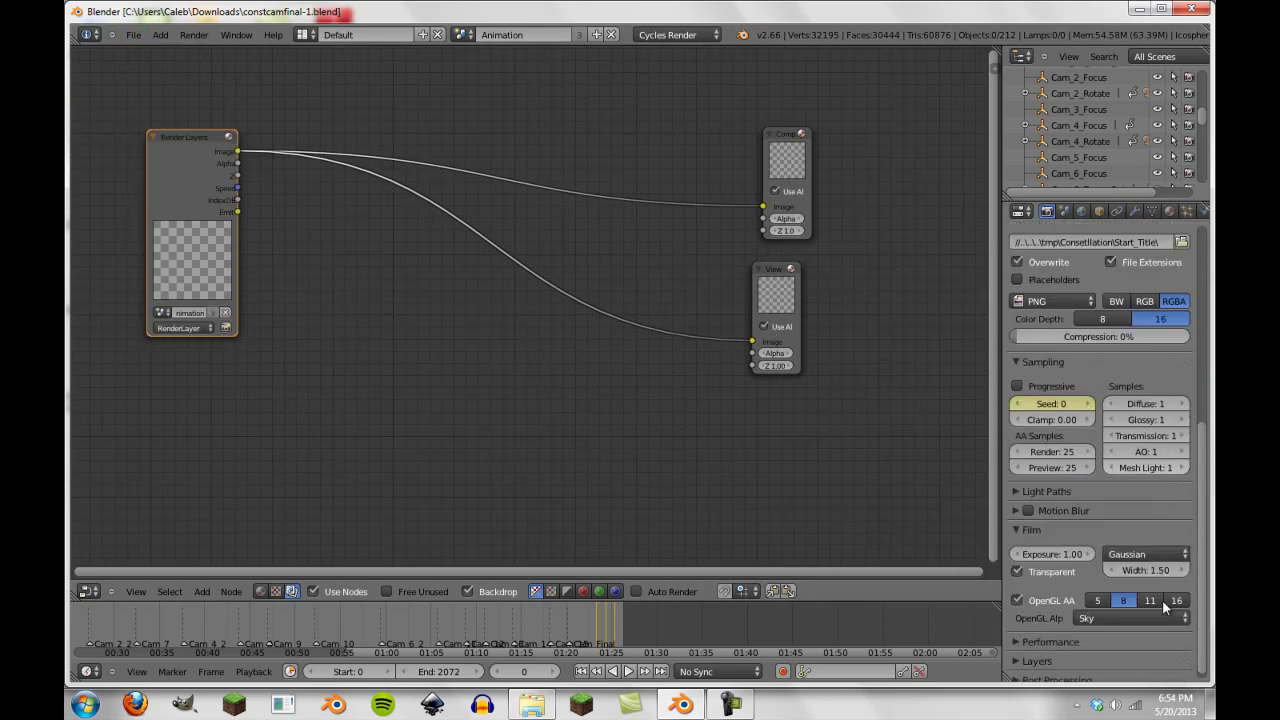
left_click(1061, 298)
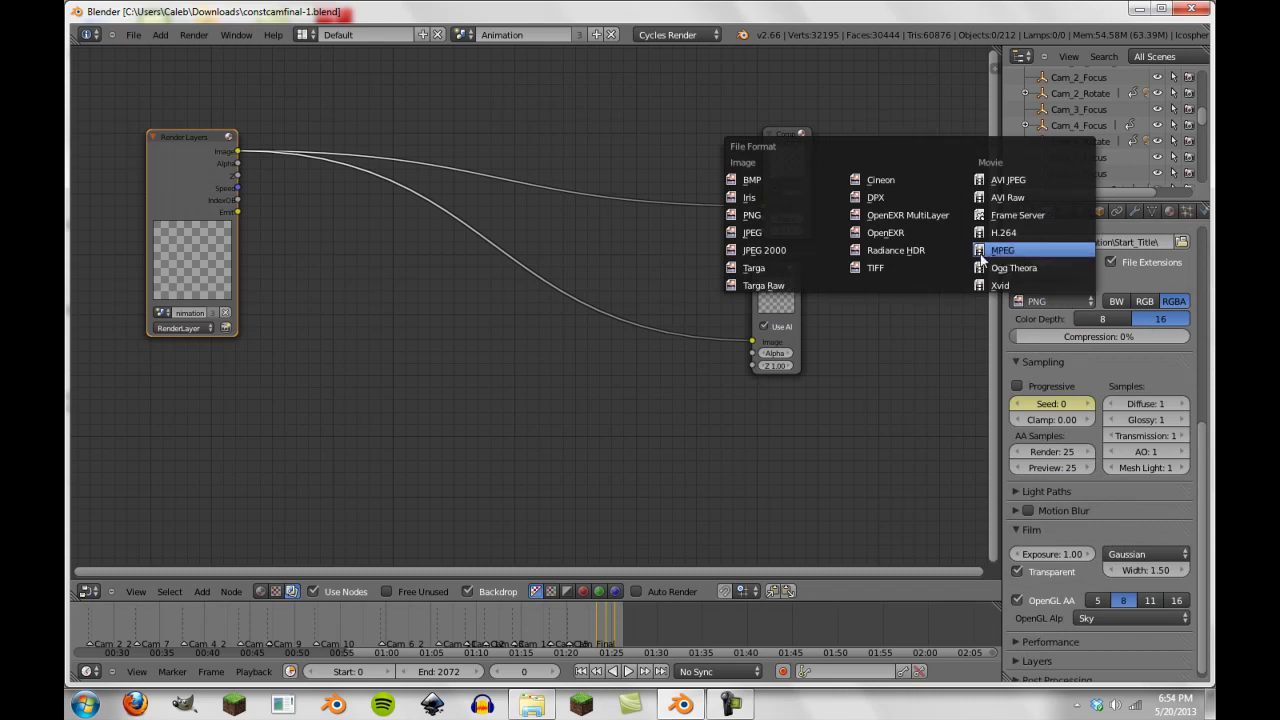
left_click(929, 217)
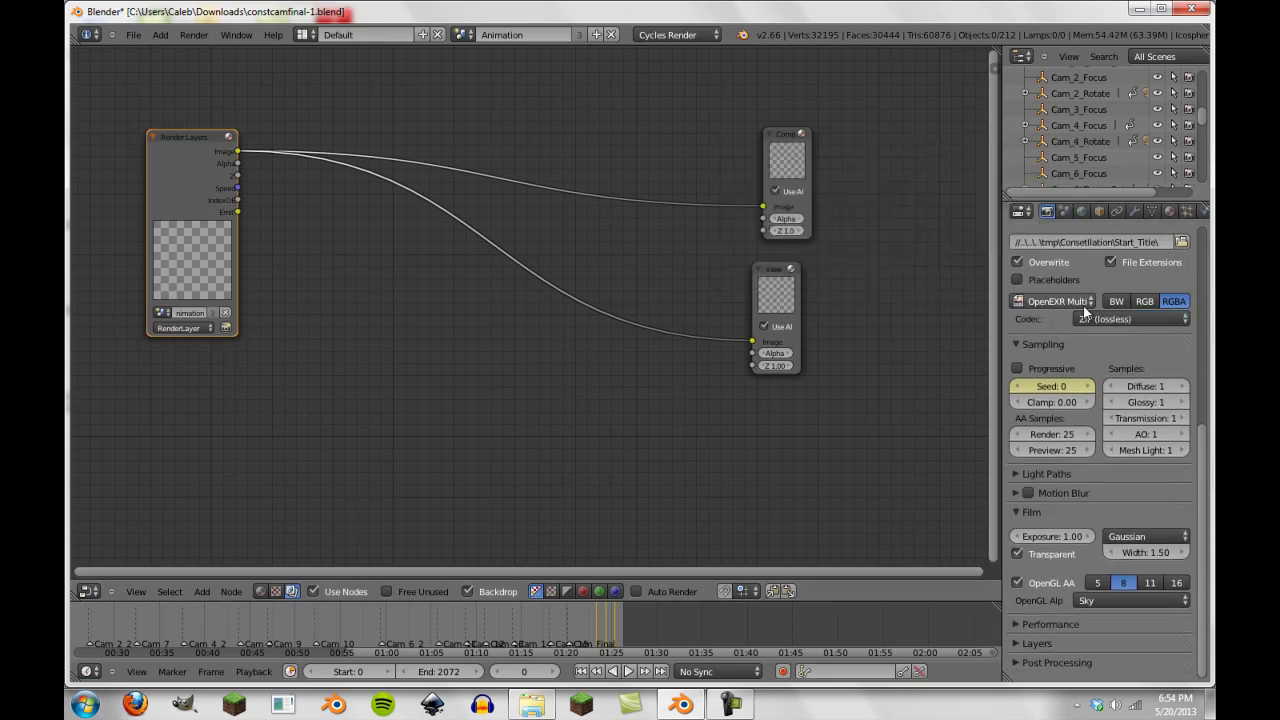
scroll(375, 304, "down", 2)
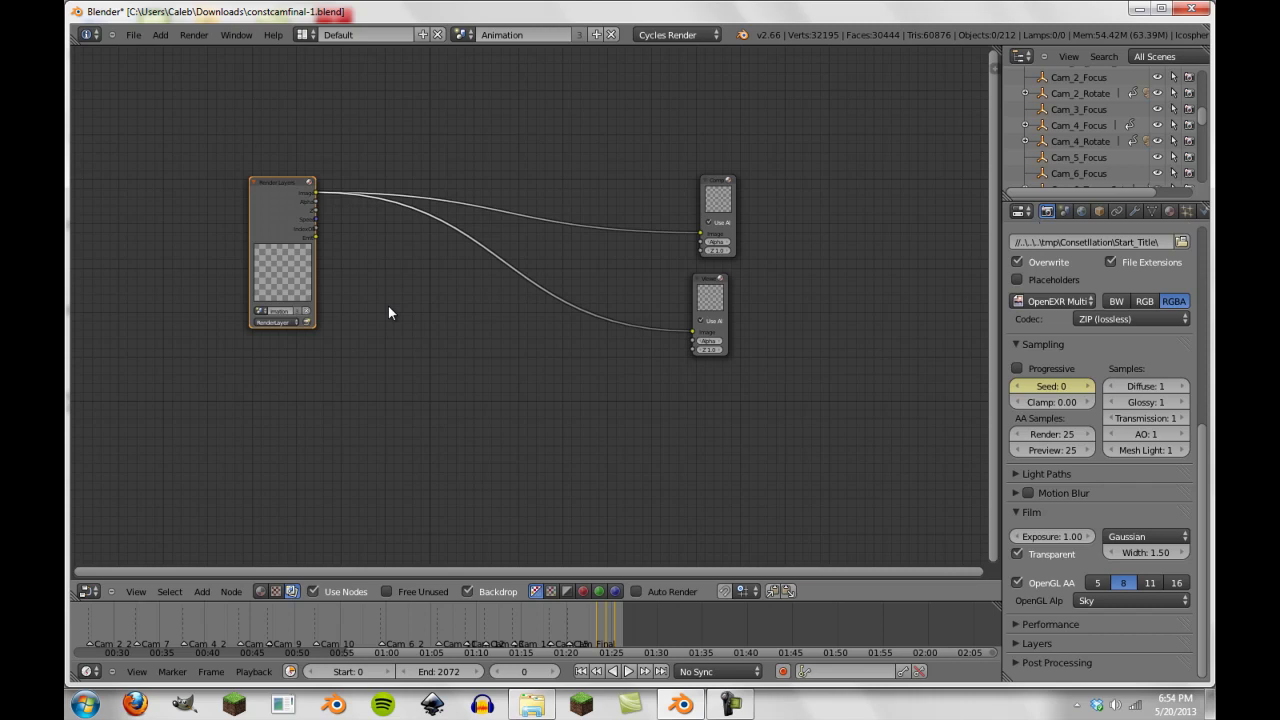
left_click(1165, 320)
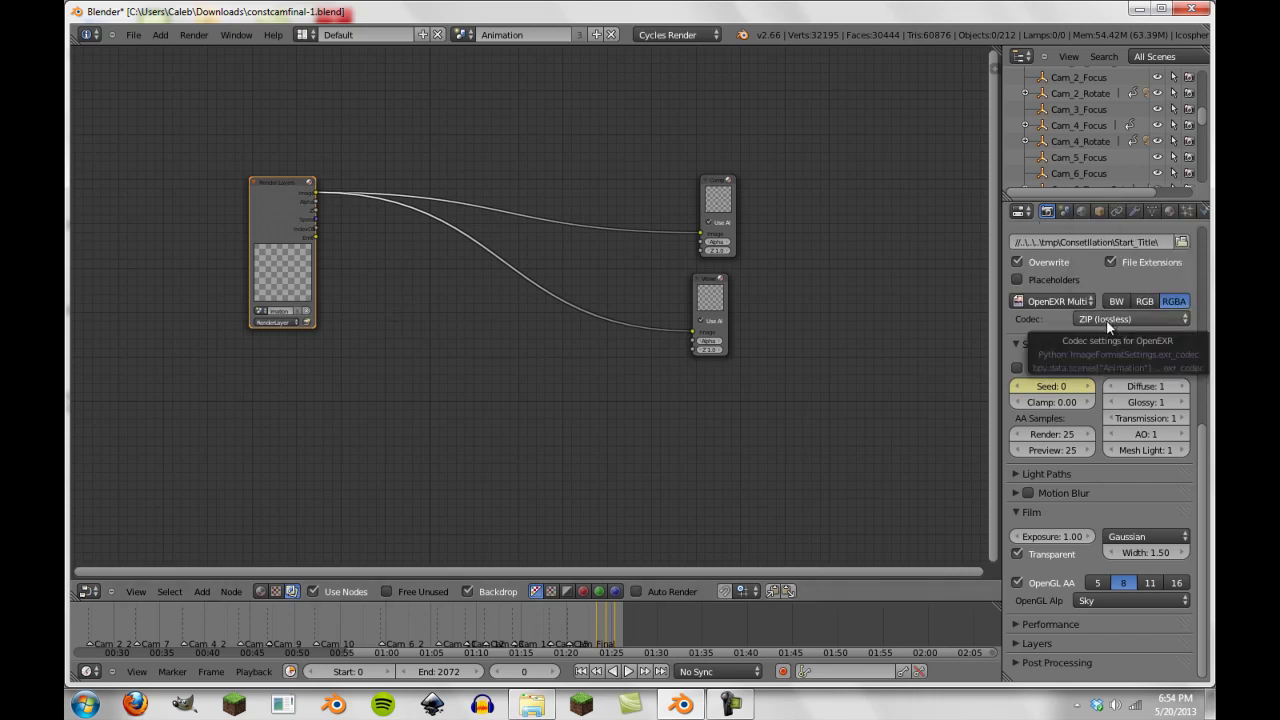
scroll(568, 346, "down", 2)
Expand the render layer settings and compare RenderLayer's enabled passes with the outputs of the Render Layers node.
scroll(482, 339, "up", 4)
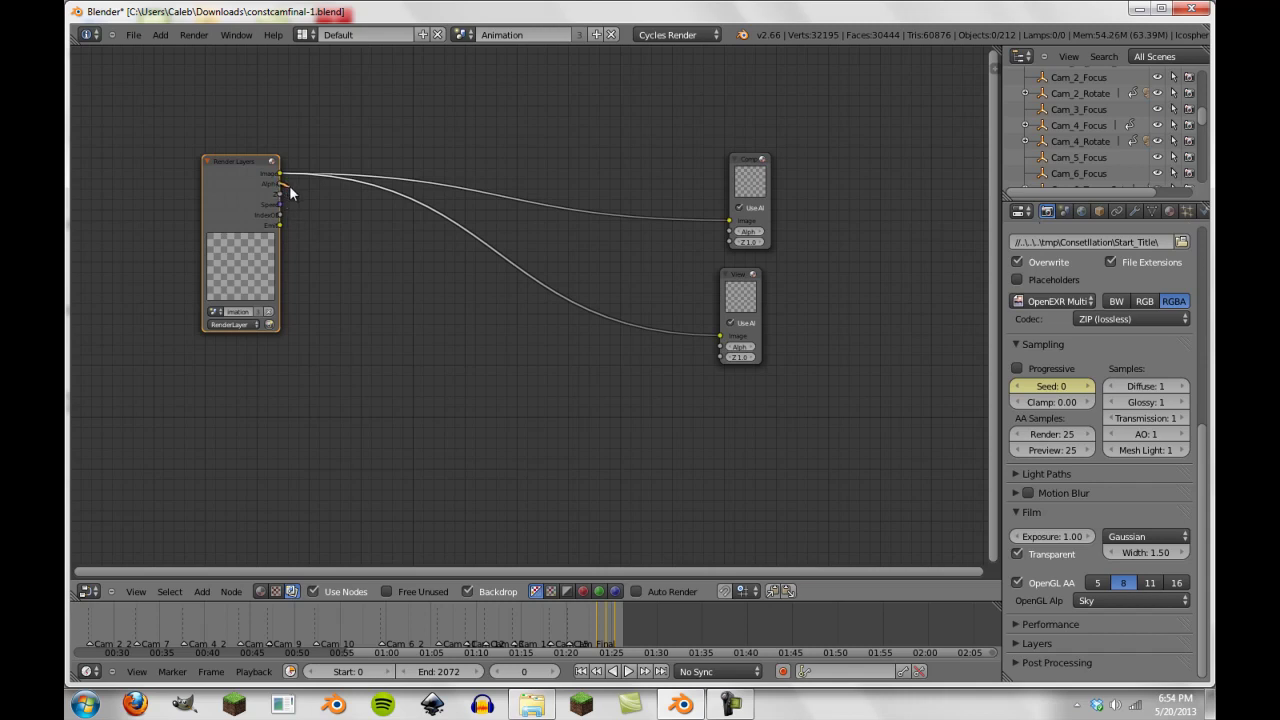
left_click_drag(324, 203, 316, 200)
scroll(1074, 316, "up", 3)
left_click(1065, 212)
scroll(1127, 453, "down", 3)
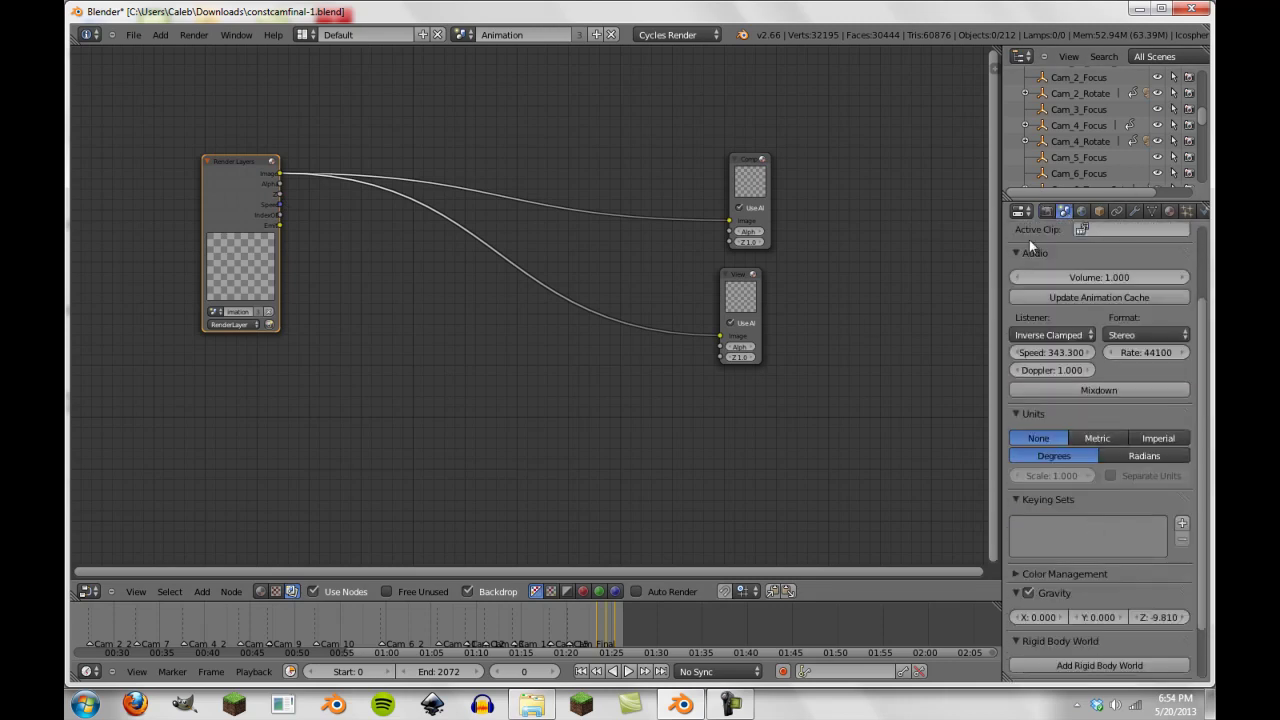
left_click(1047, 212)
scroll(1092, 396, "down", 3)
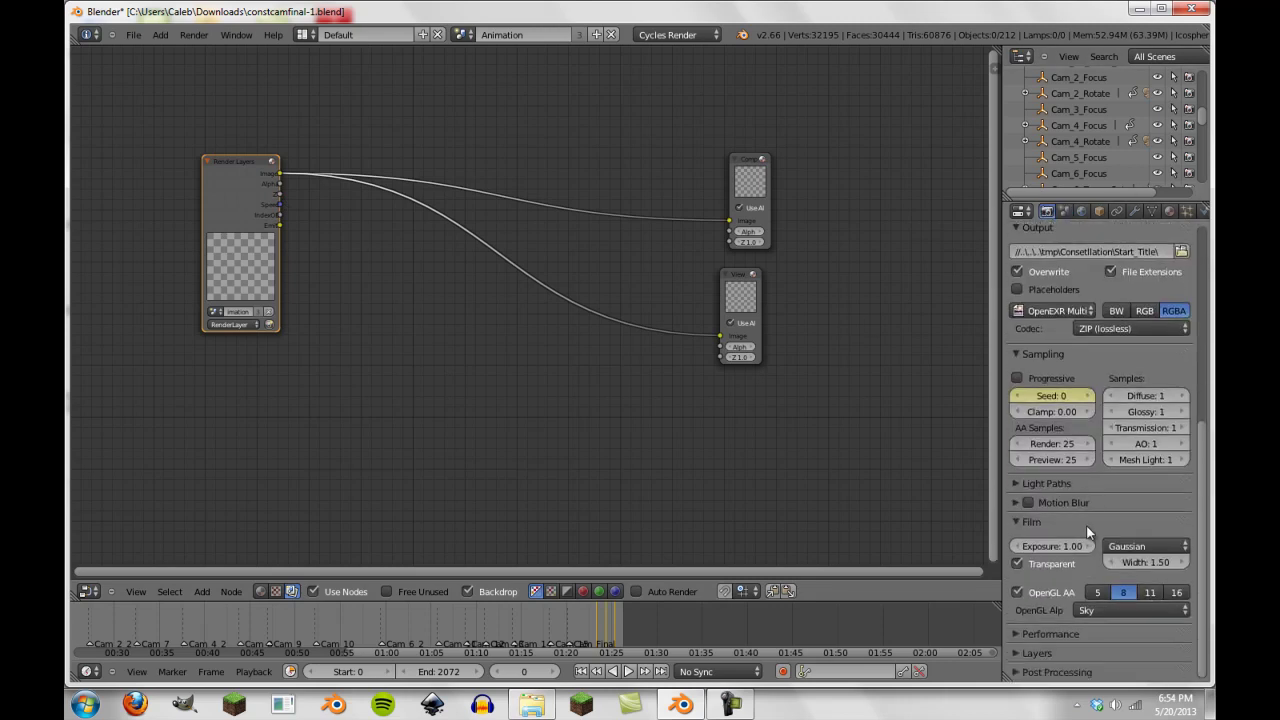
left_click(1021, 654)
scroll(1055, 584, "down", 10)
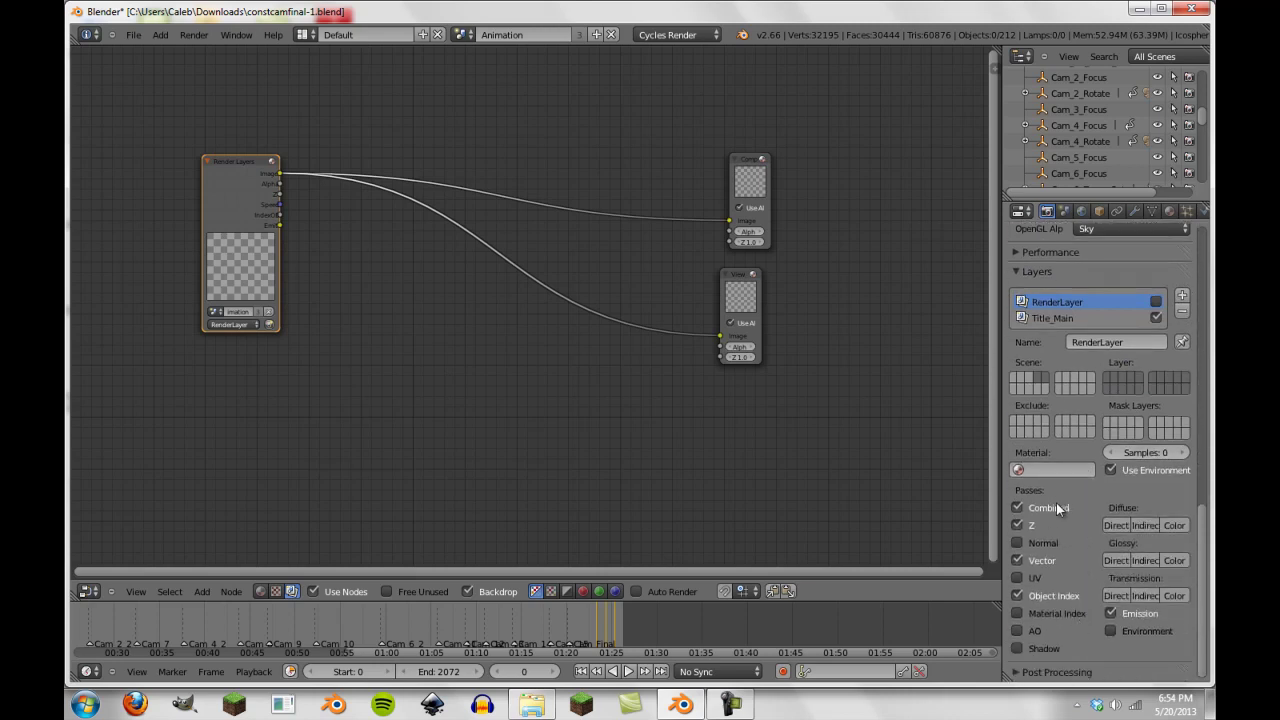
scroll(183, 160, "up", 2)
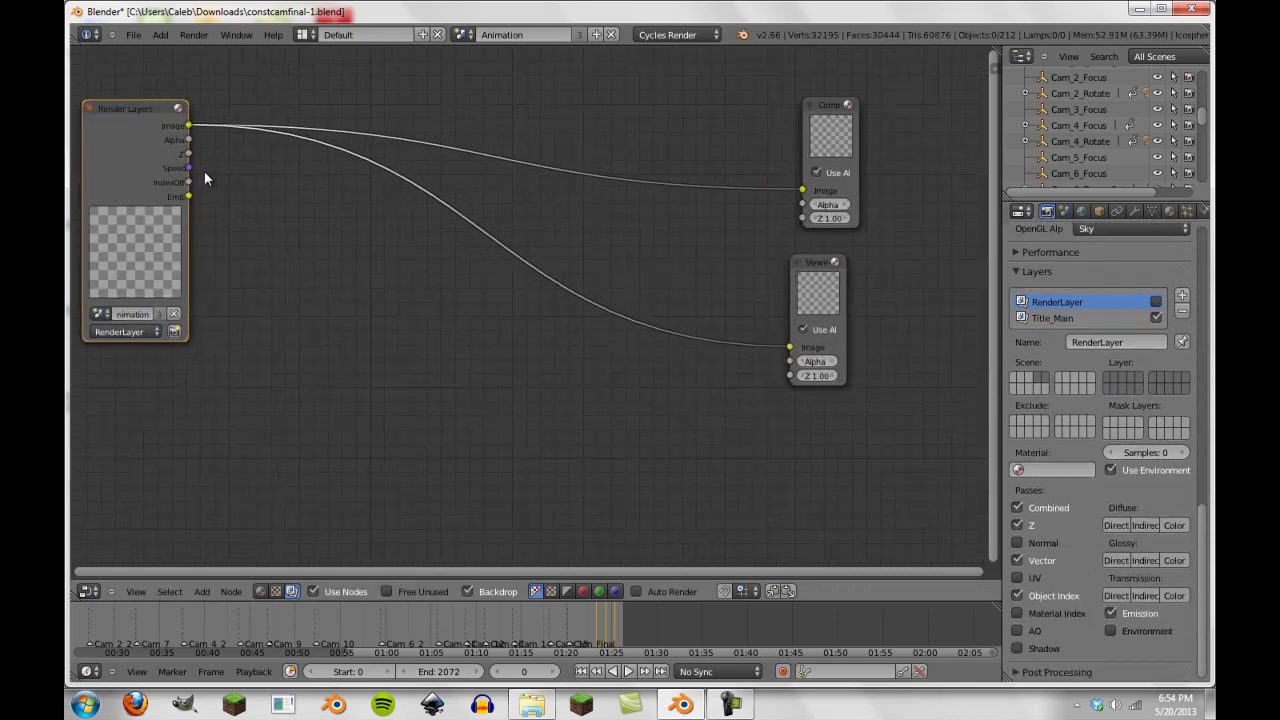
left_click_drag(188, 196, 302, 313)
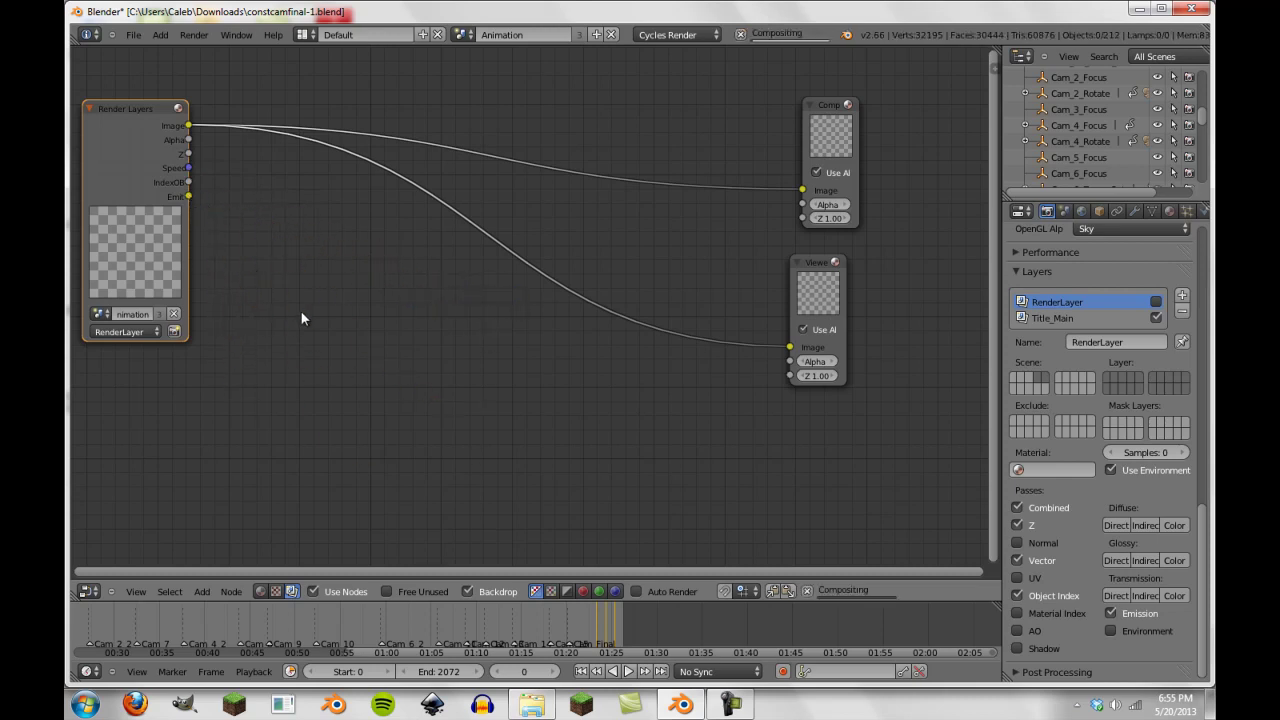
scroll(305, 300, "down", 3)
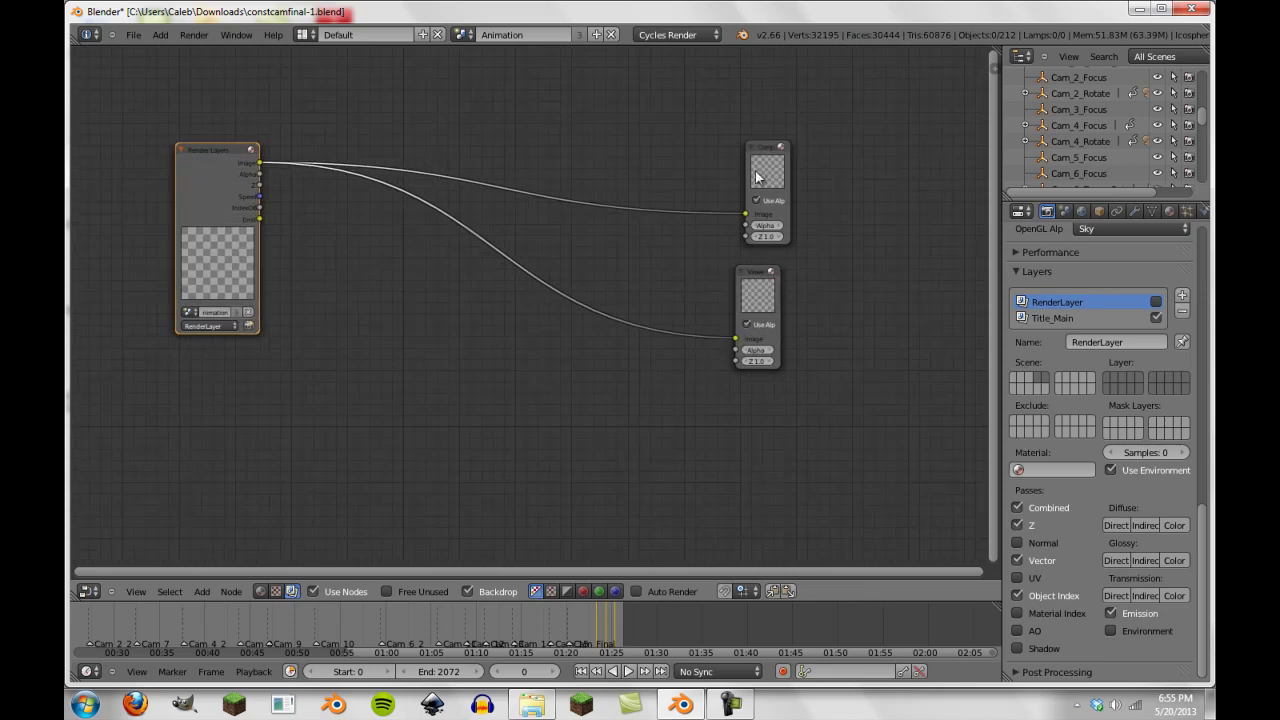
Switch to Windows Explorer, open the C:\tmp\Consetllation folder and check its size in the folder properties.
left_click(531, 705)
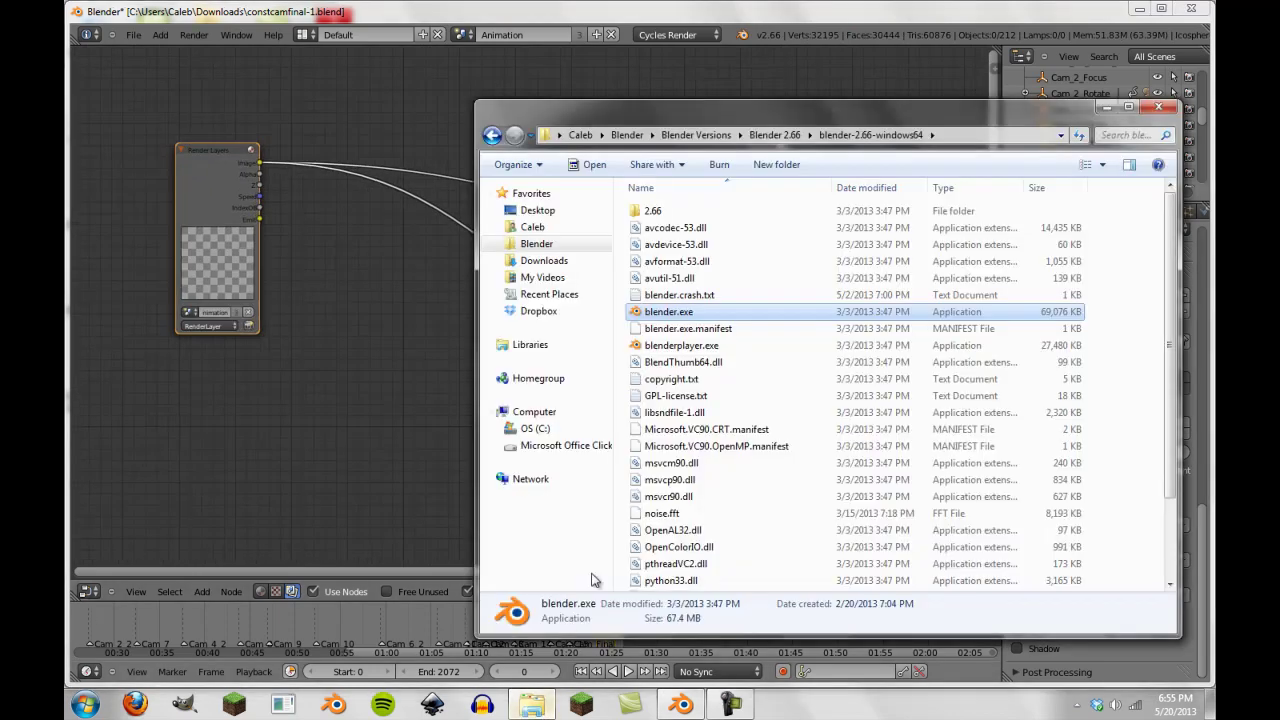
left_click(503, 429)
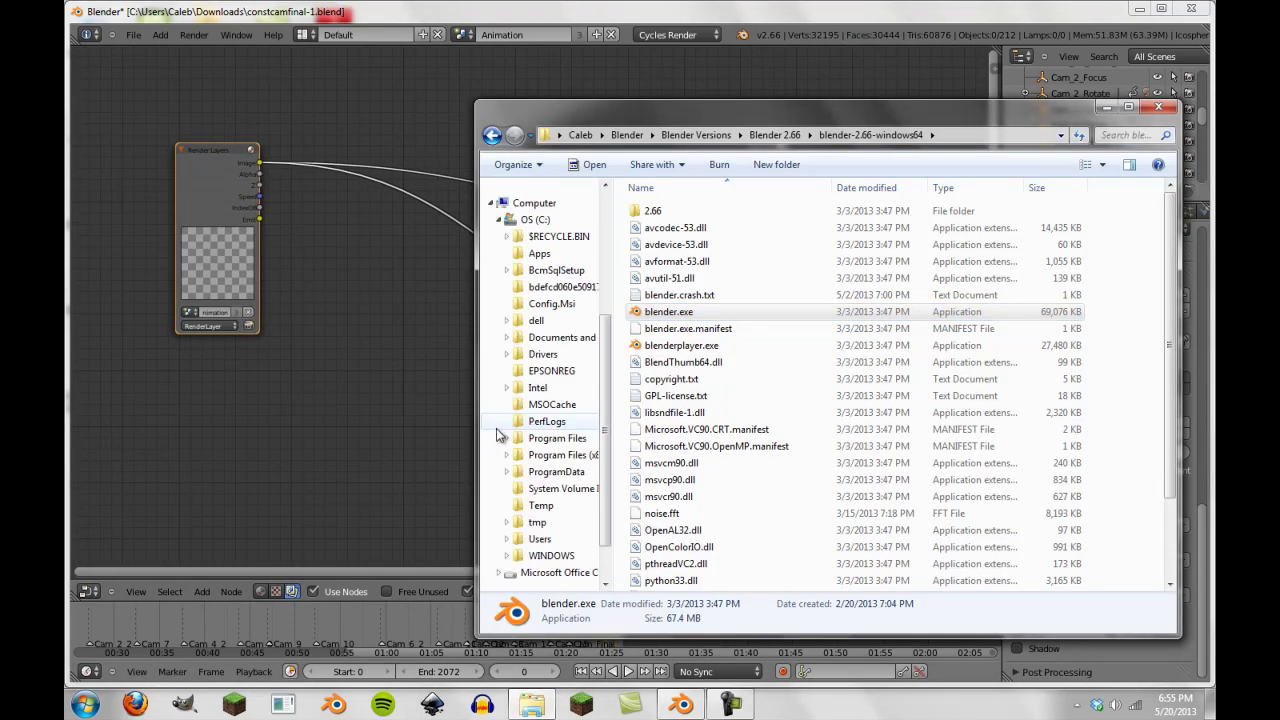
left_click(506, 522)
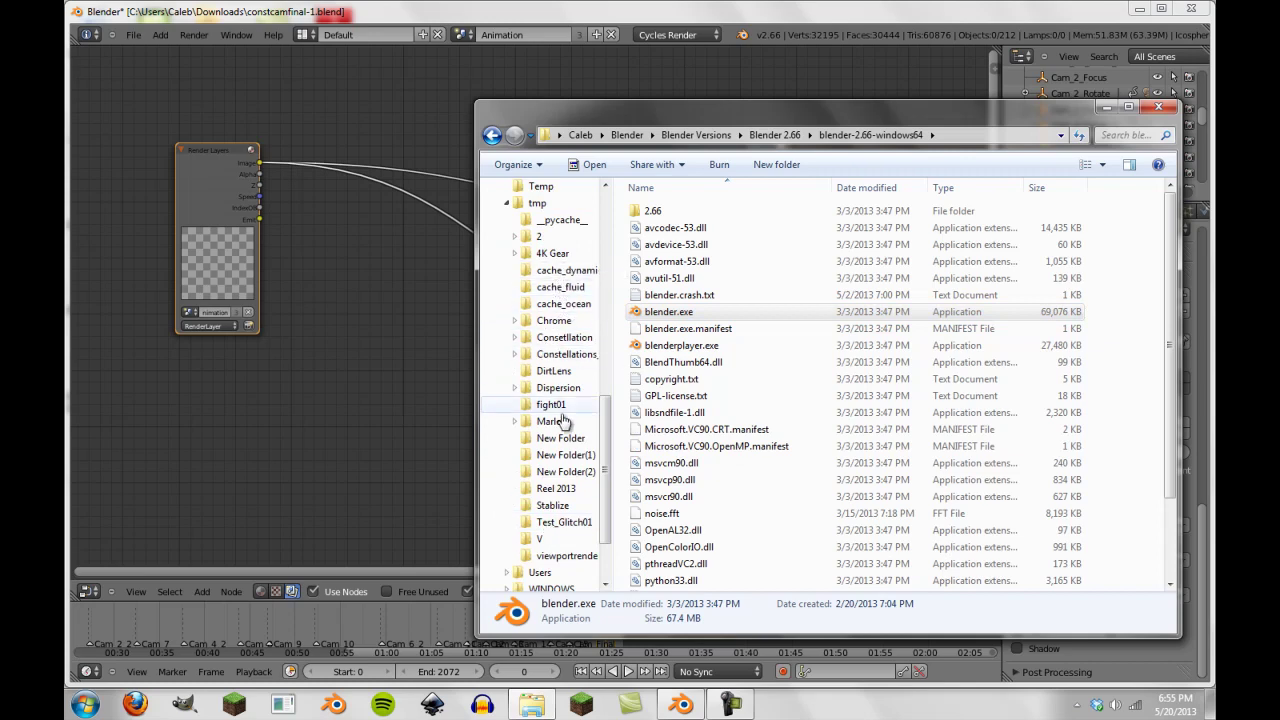
left_click(583, 338)
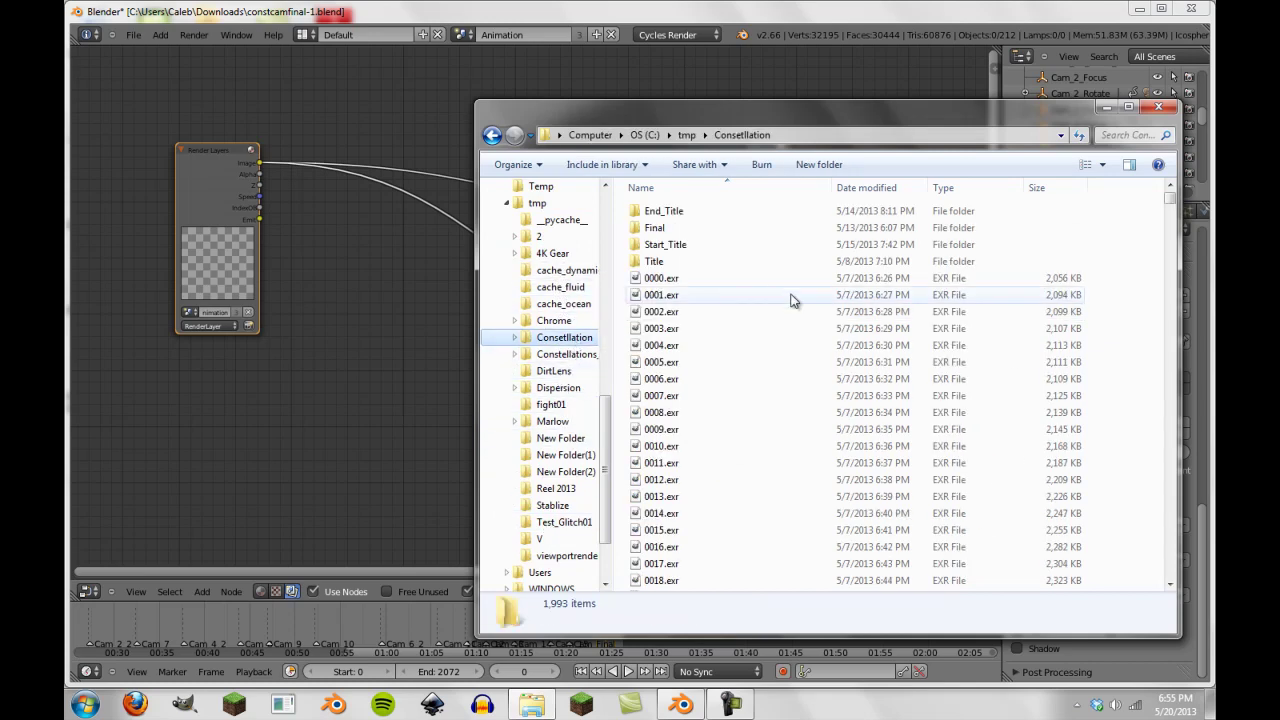
right_click(585, 339)
left_click(605, 617)
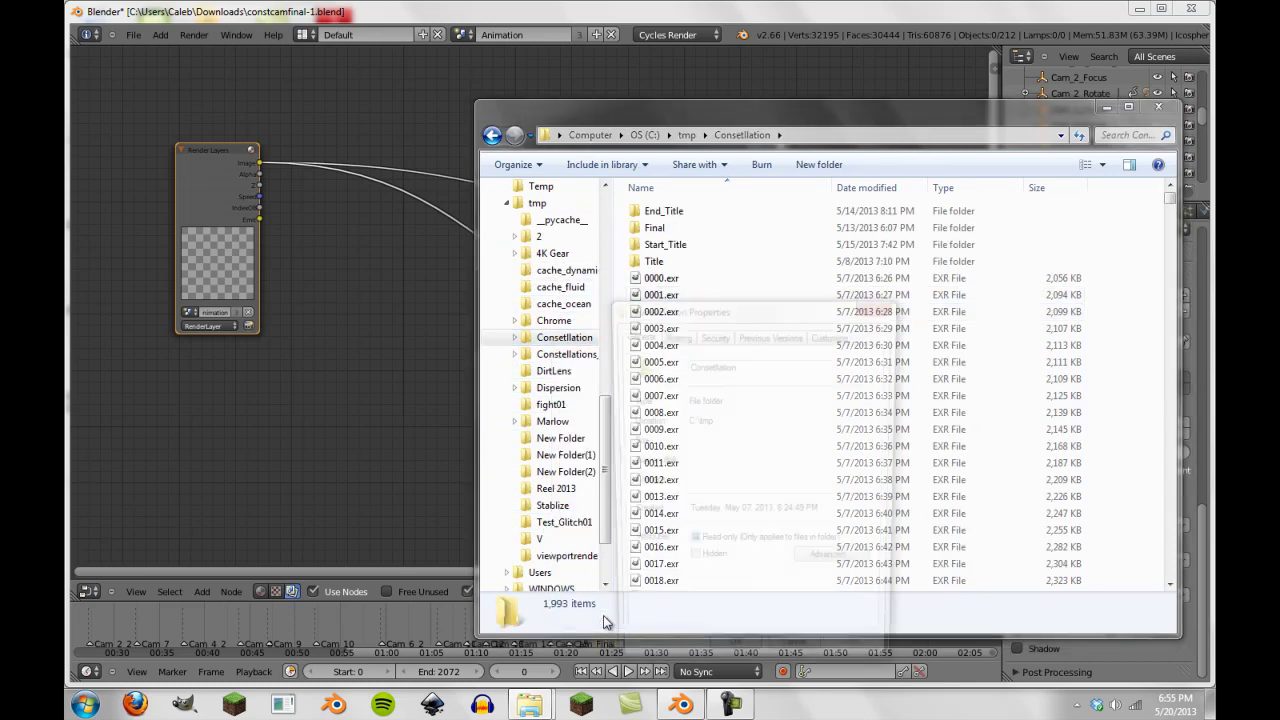
left_click_drag(824, 316, 825, 62)
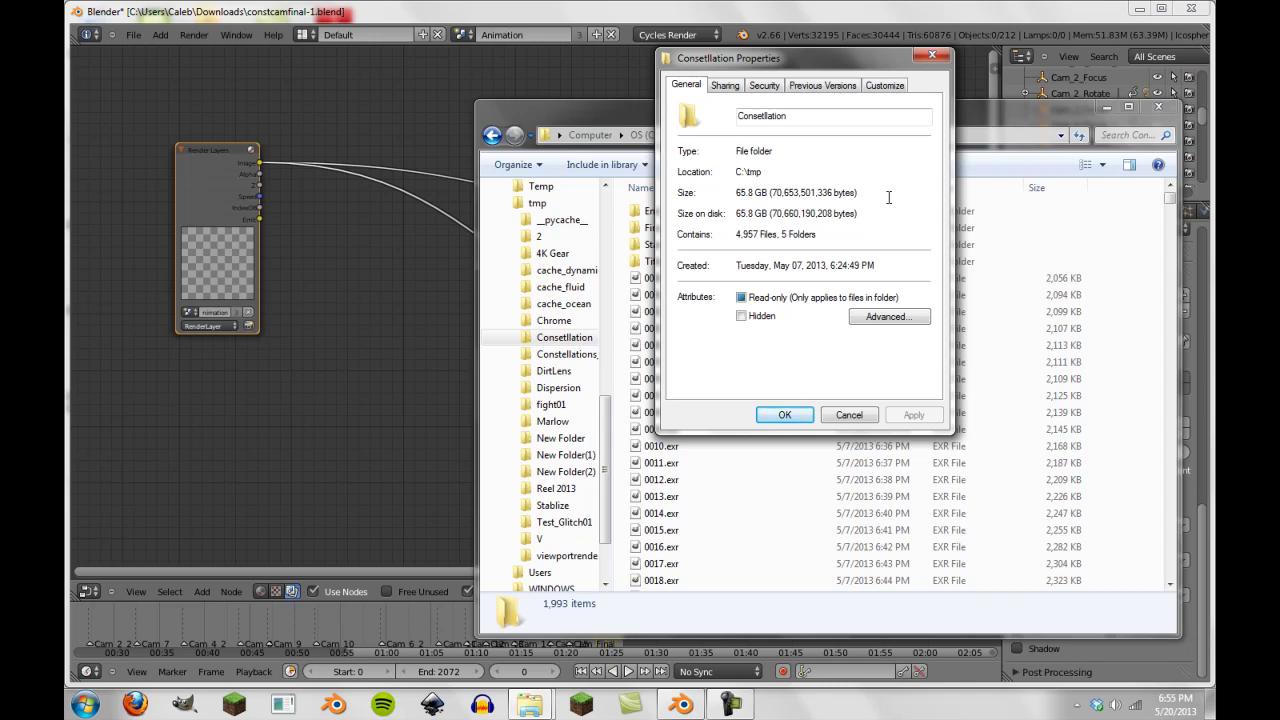
left_click(932, 55)
Look through the rendered frames in the Title and Start_Title subfolders.
left_click(762, 308)
double_click(697, 261)
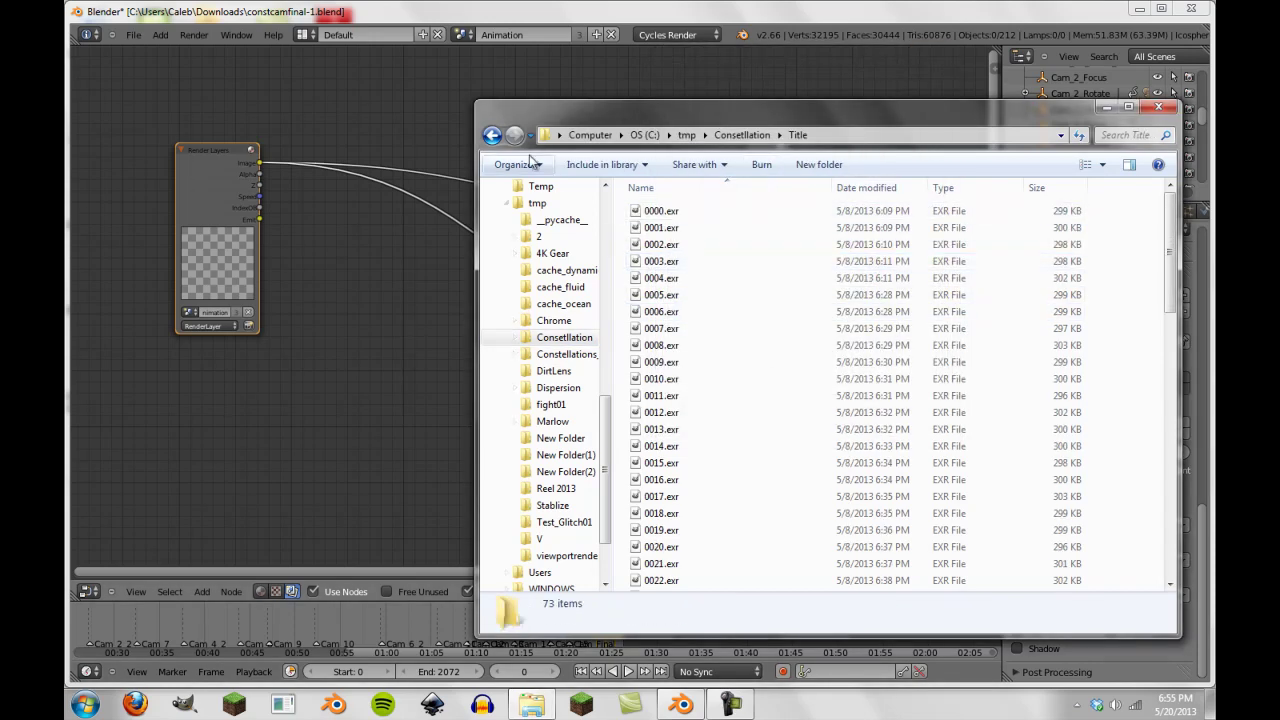
left_click(492, 136)
double_click(701, 244)
scroll(857, 491, "down", 8)
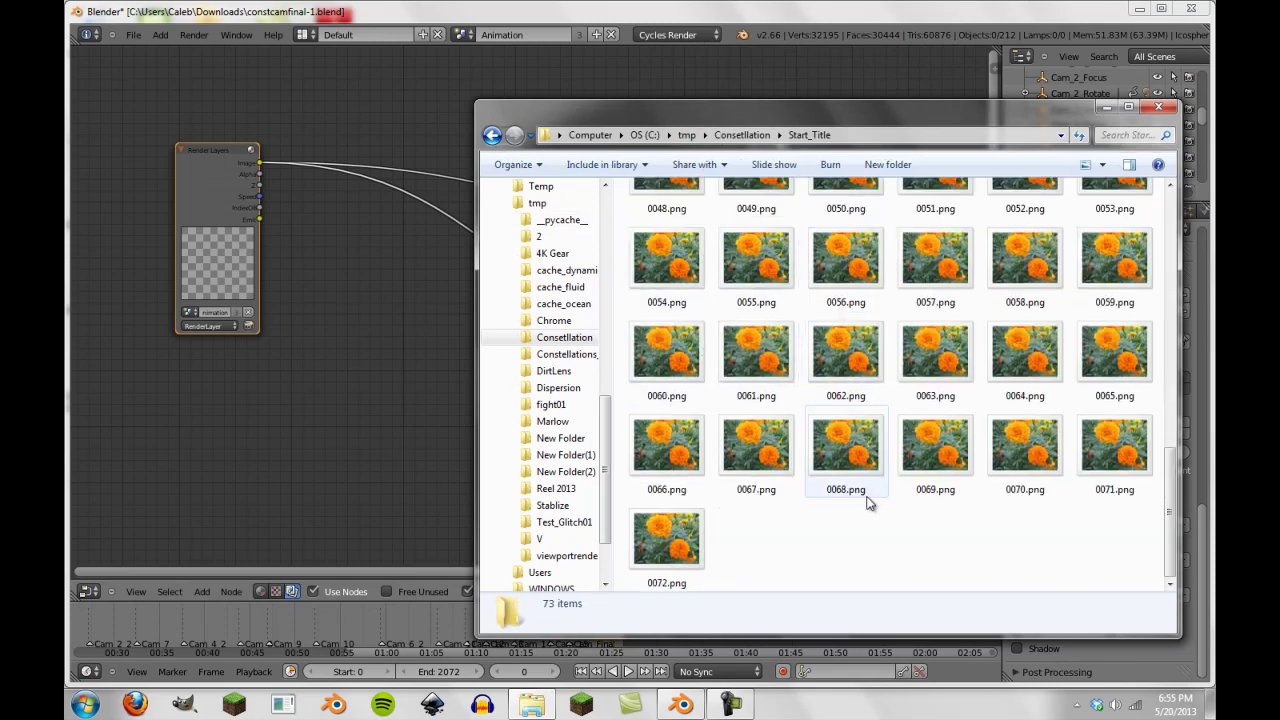
scroll(735, 388, "up", 8)
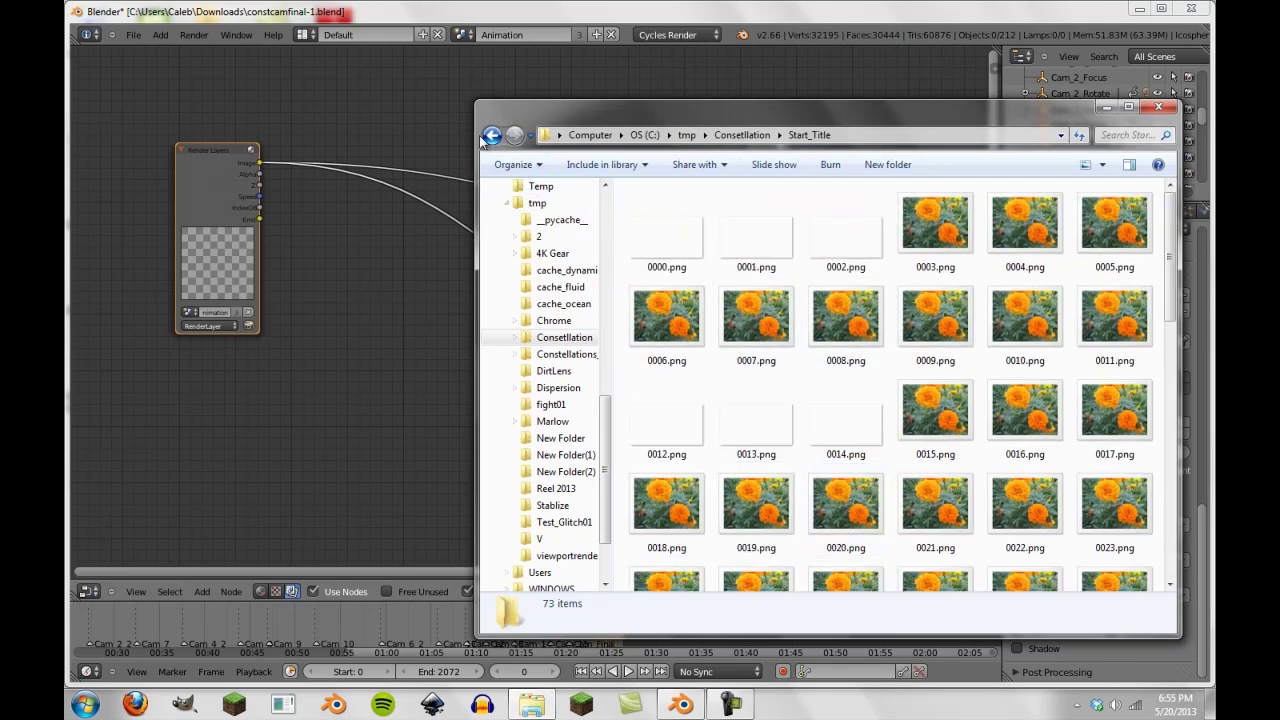
Return to the Consetllation folder and look through its numbered EXR frames.
left_click(492, 135)
left_click(702, 347)
scroll(718, 450, "down", 20)
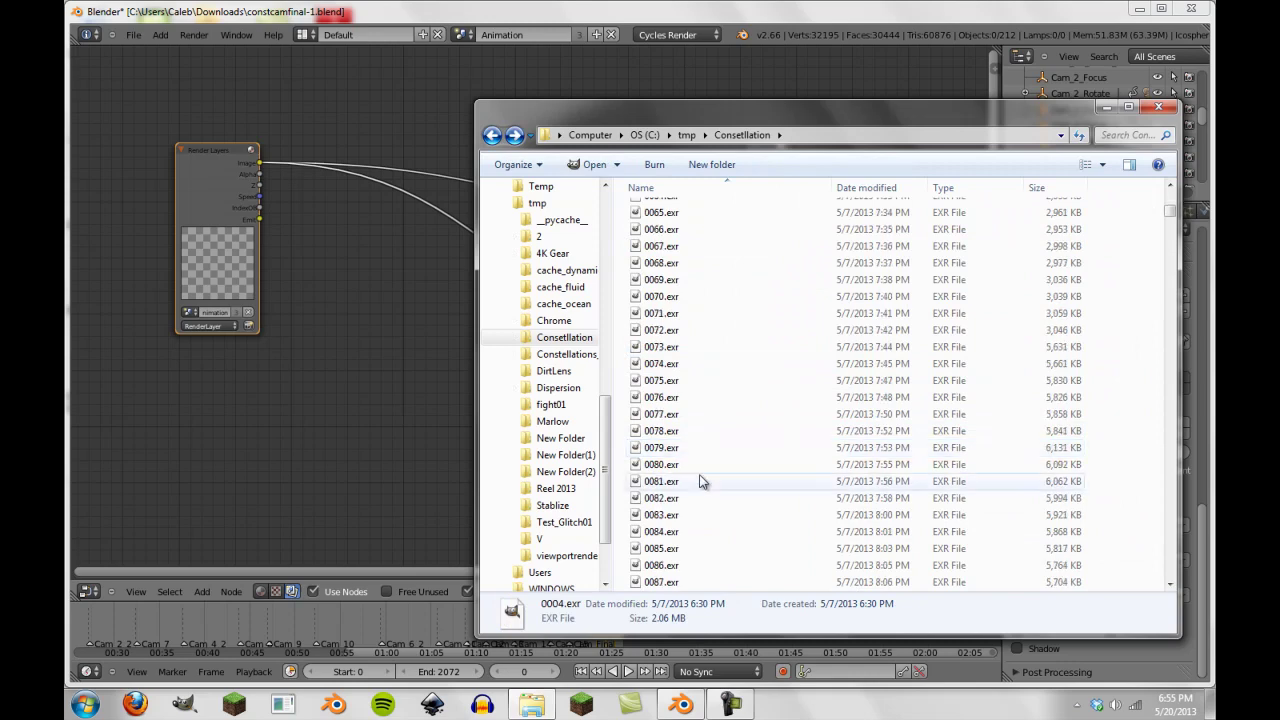
left_click(687, 497)
scroll(689, 510, "down", 16)
Switch back to Blender and add an Image input node loading 0000.exr from the C:\tmp\Consetllation folder.
left_click(272, 477)
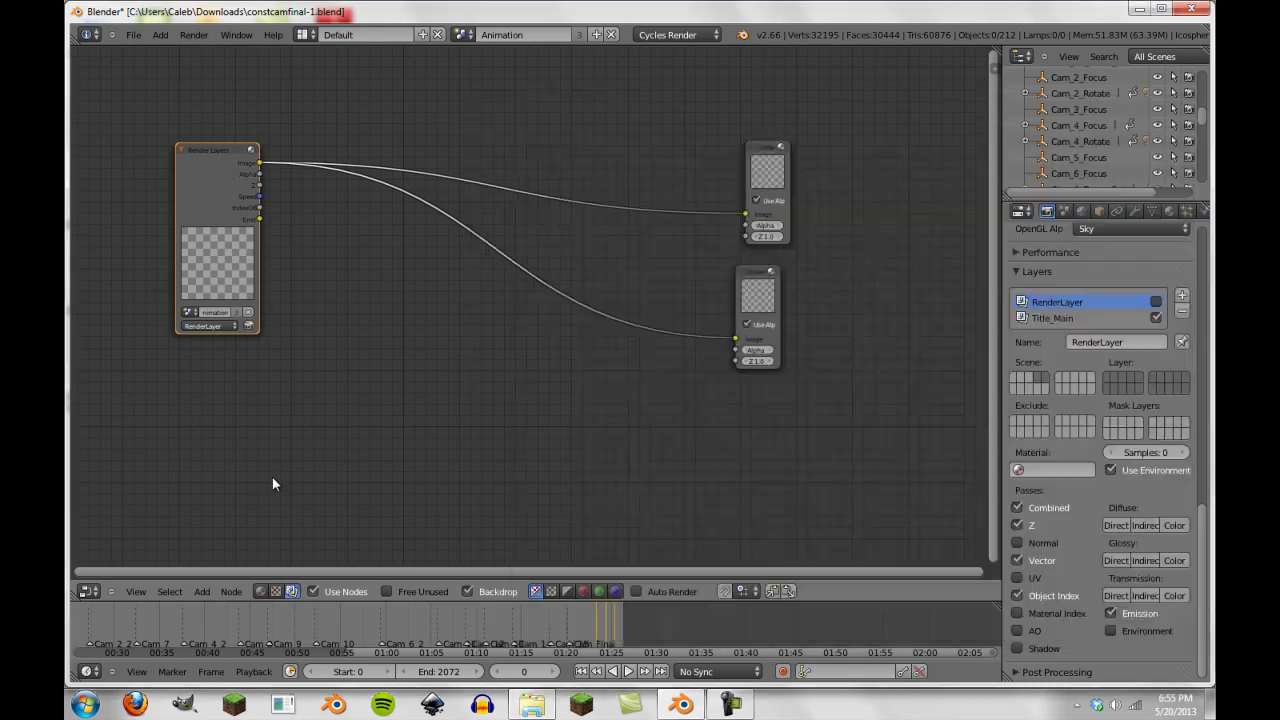
scroll(385, 334, "down", 2)
key("shift+a")
mouse_move(351, 389)
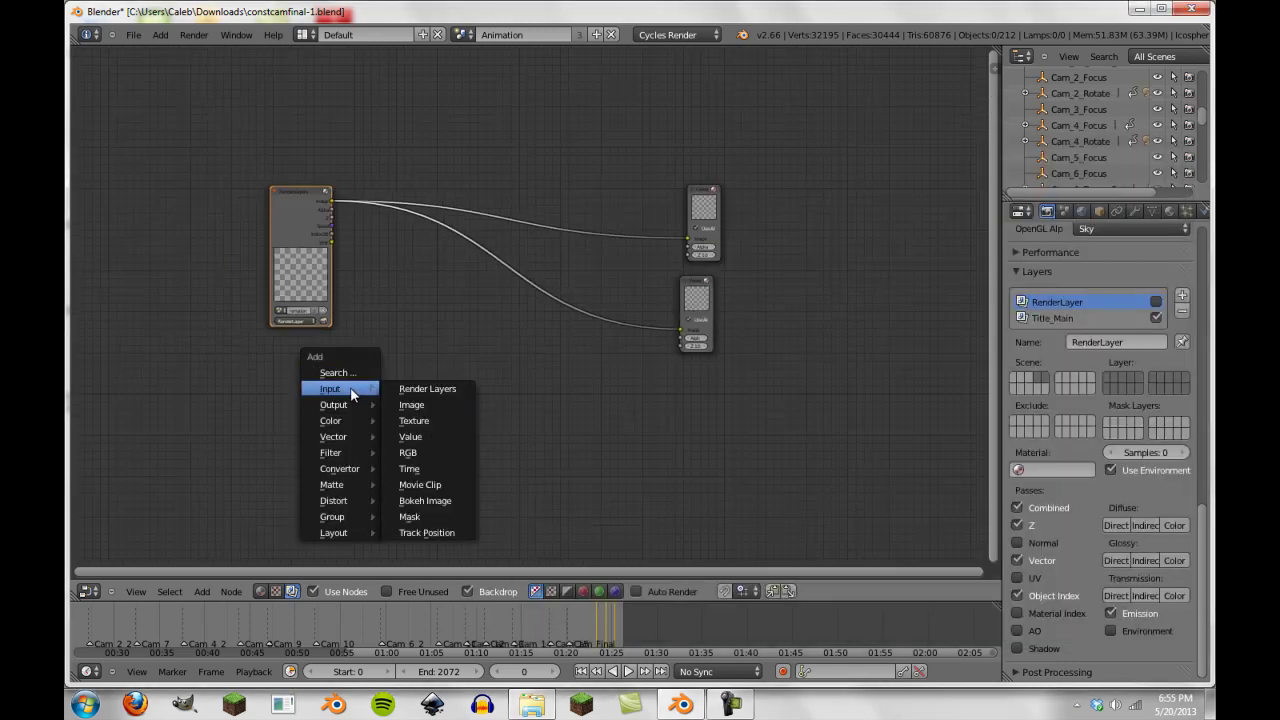
left_click(434, 403)
left_click(469, 457)
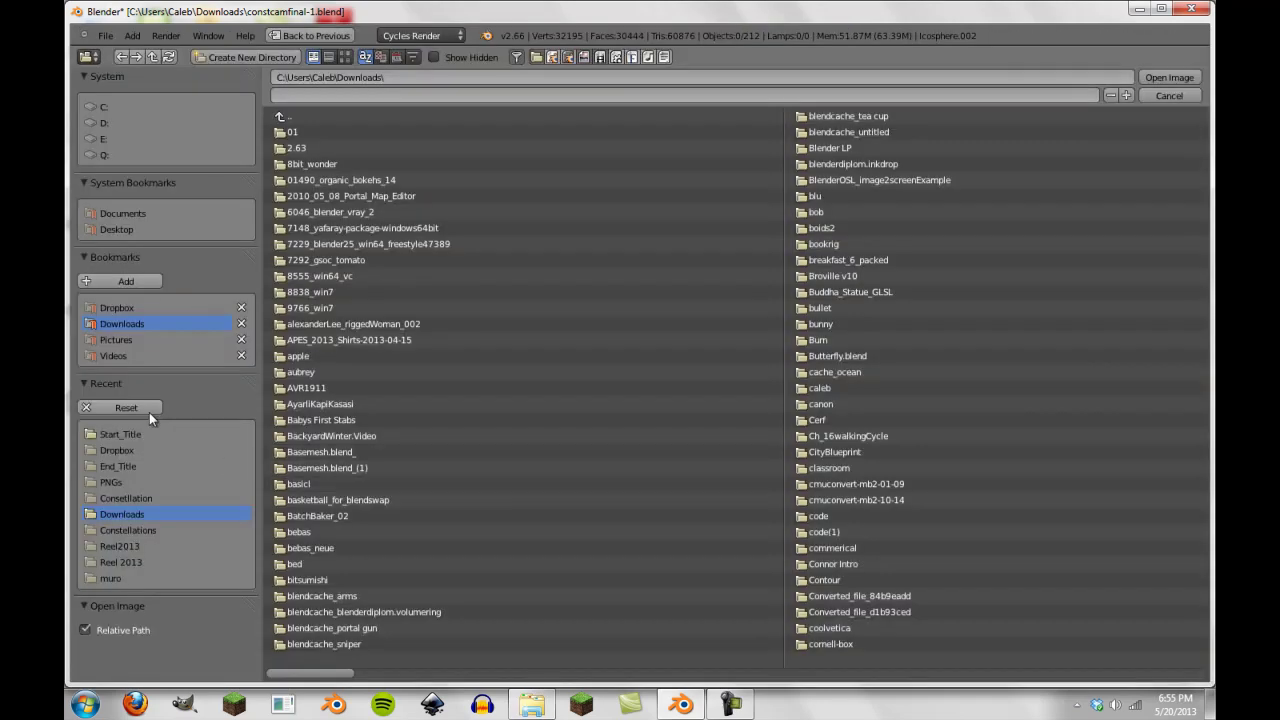
left_click(127, 499)
left_click(350, 195)
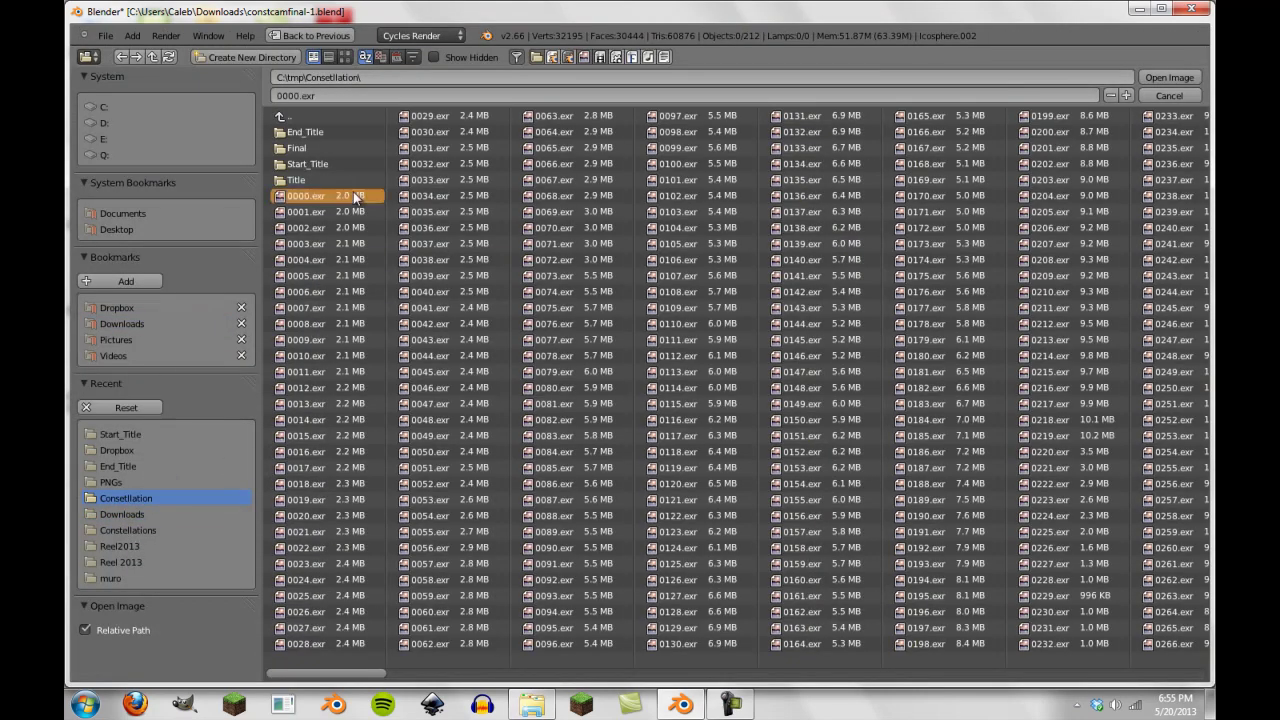
key("Return")
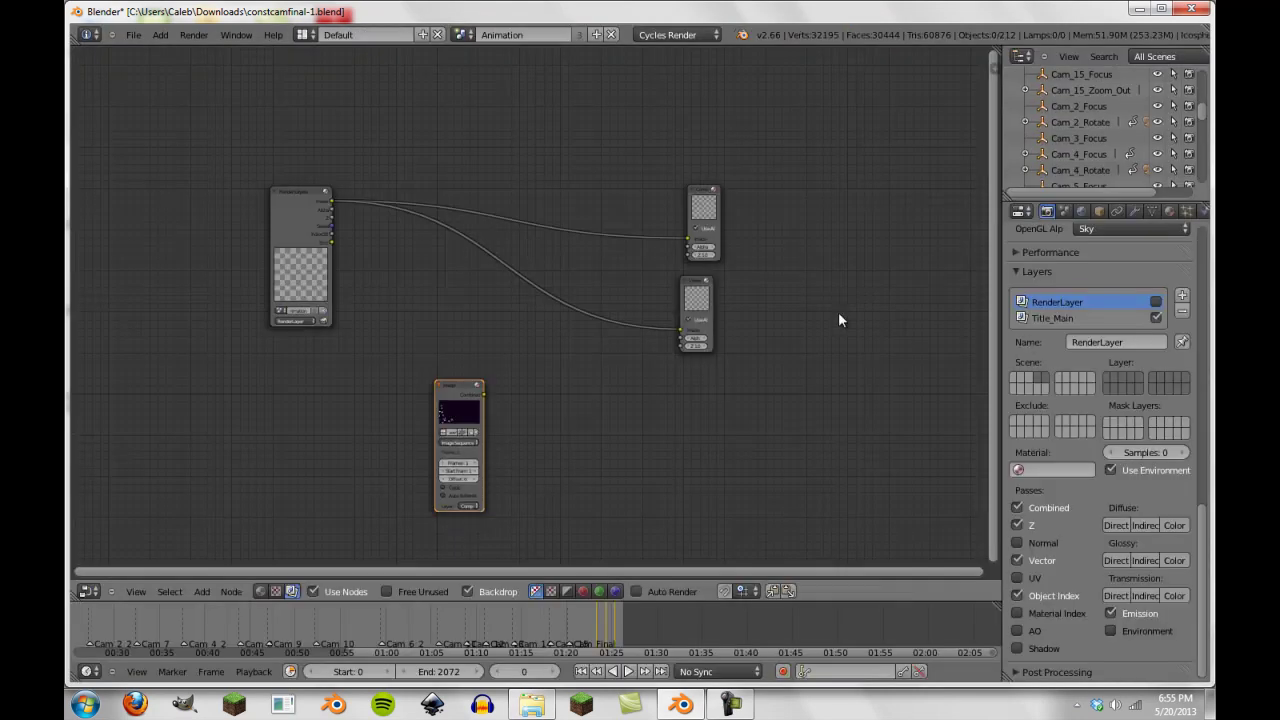
Reposition the new Image node in the empty area below the Render Layers node and widen it.
middle_click_drag(505, 424, 614, 343)
scroll(468, 288, "up", 6)
scroll(616, 344, "up", 1)
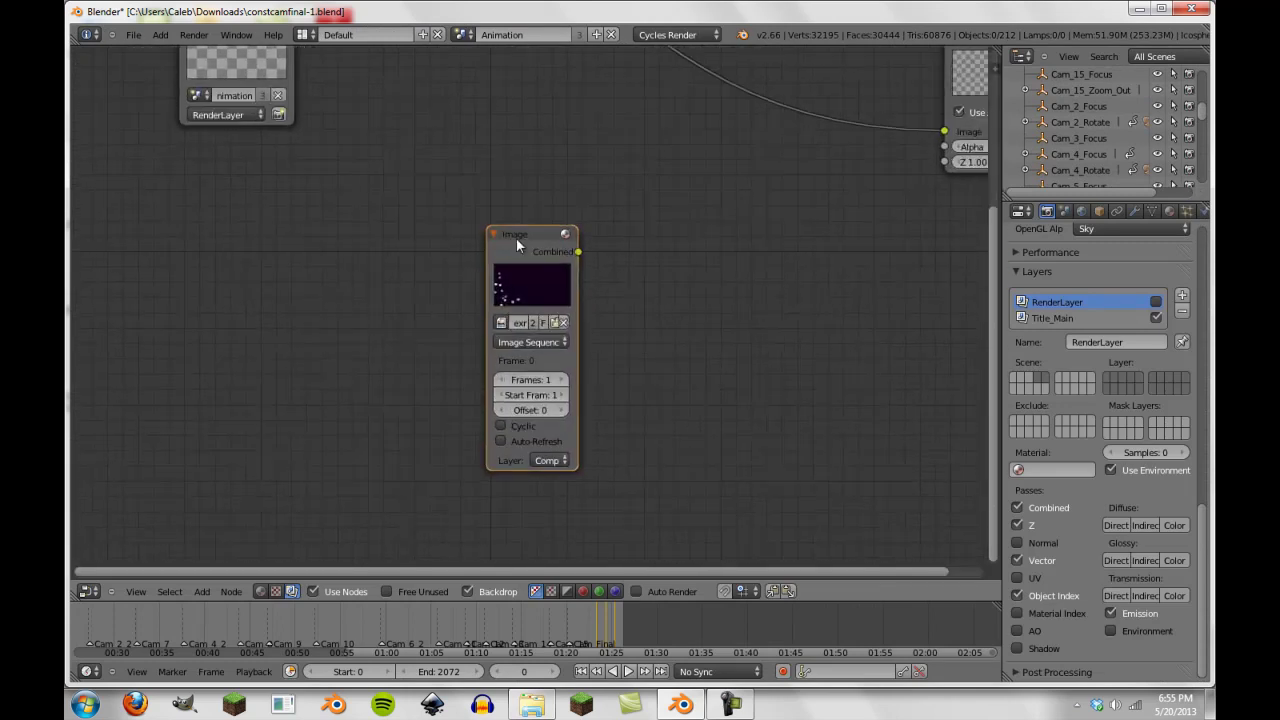
left_click_drag(516, 238, 376, 202)
scroll(372, 285, "up", 2)
left_click_drag(416, 339, 546, 339)
Set the Image node's source to Single Image and its layer to RenderLayer.
left_click(439, 516)
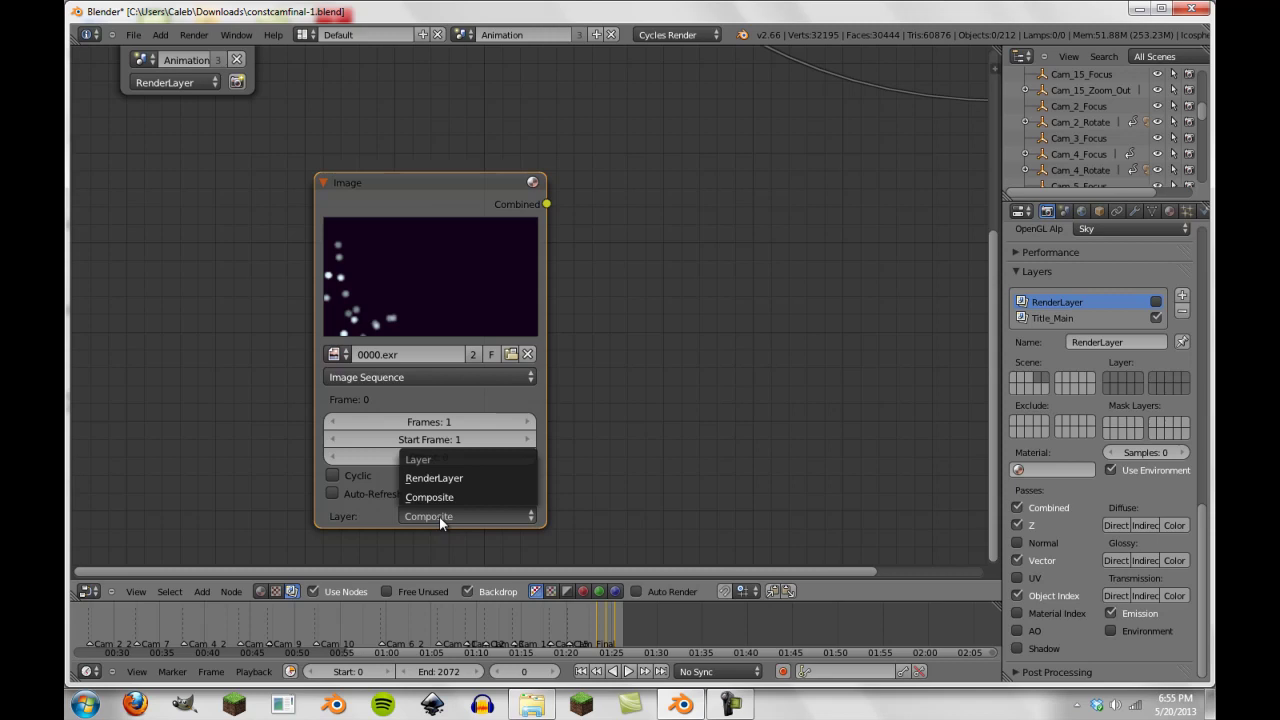
left_click(441, 377)
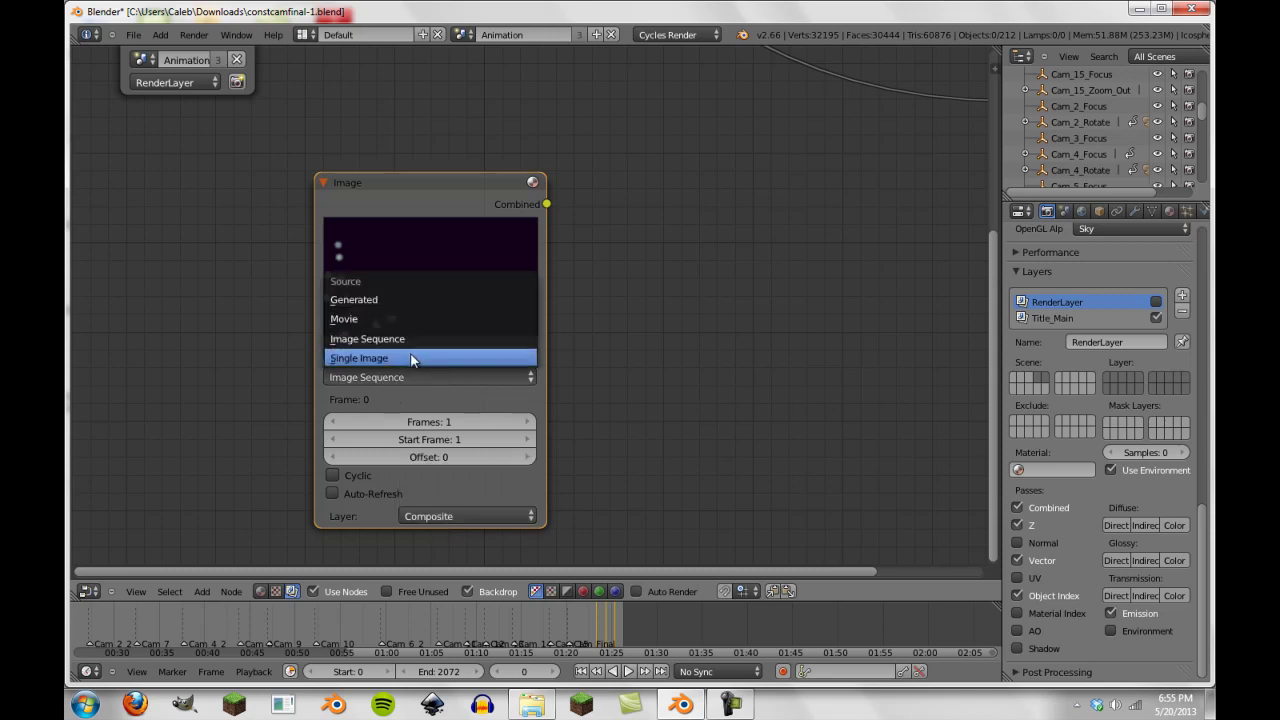
left_click(412, 358)
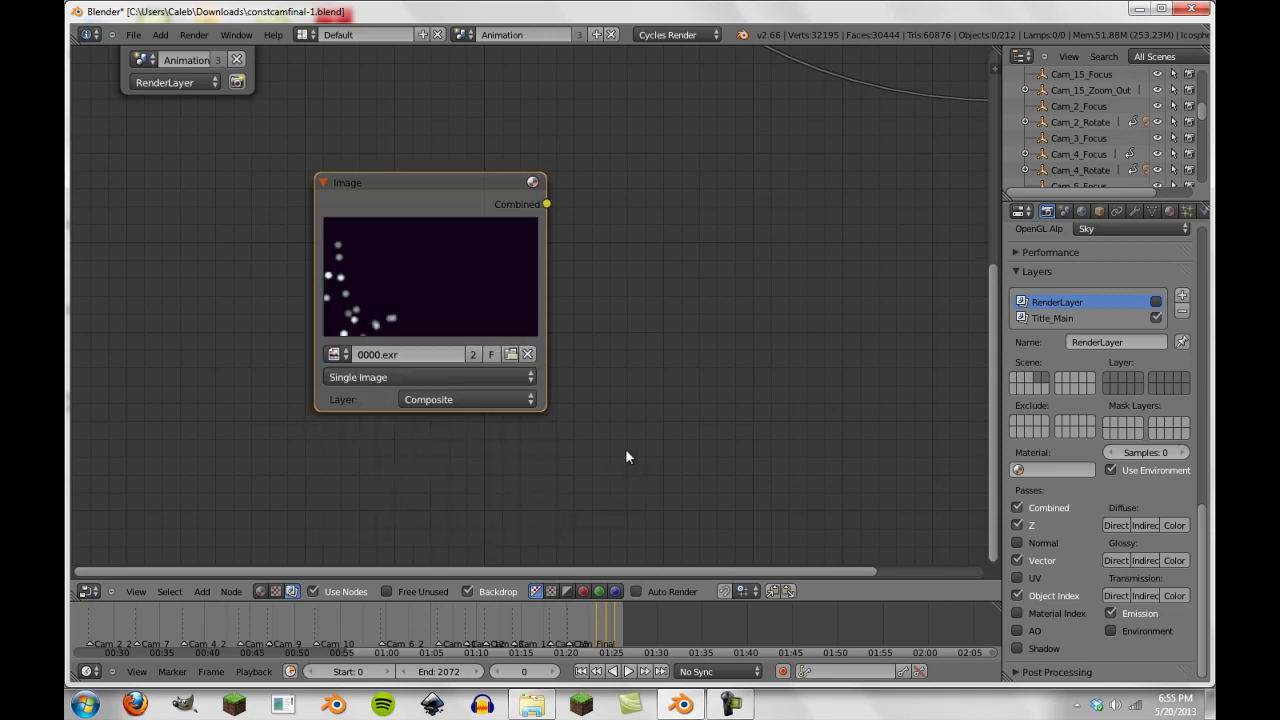
left_click(437, 398)
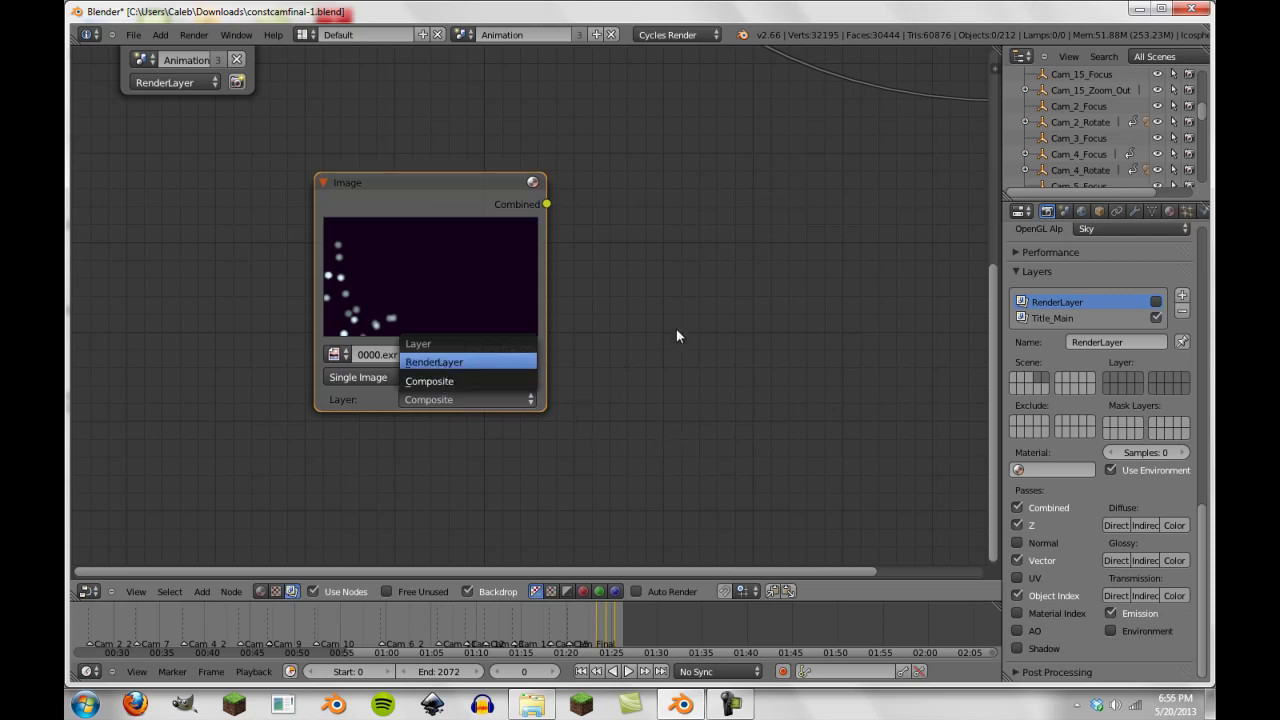
left_click(434, 362)
scroll(546, 290, "down", 3)
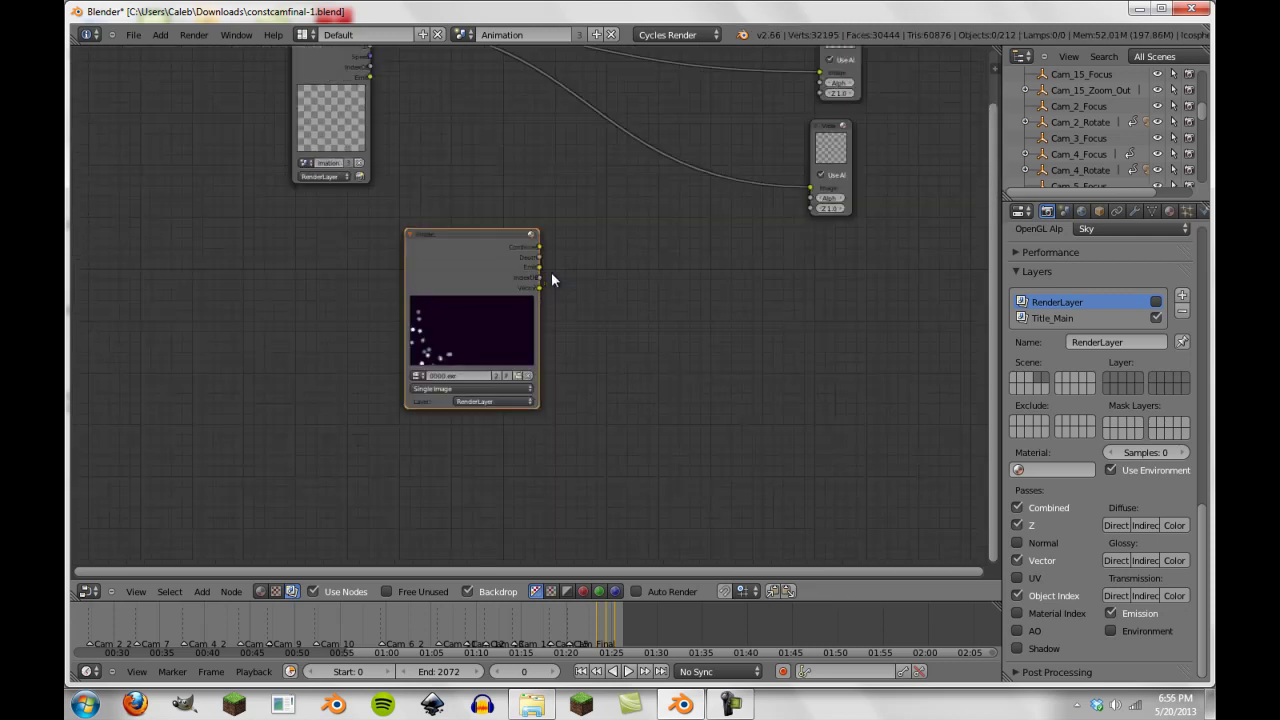
Connect the Image node's Vector output to the Viewer node's Image input.
middle_click_drag(551, 272, 467, 319)
scroll(441, 328, "up", 4)
left_click_drag(429, 346, 799, 209)
scroll(769, 250, "down", 3)
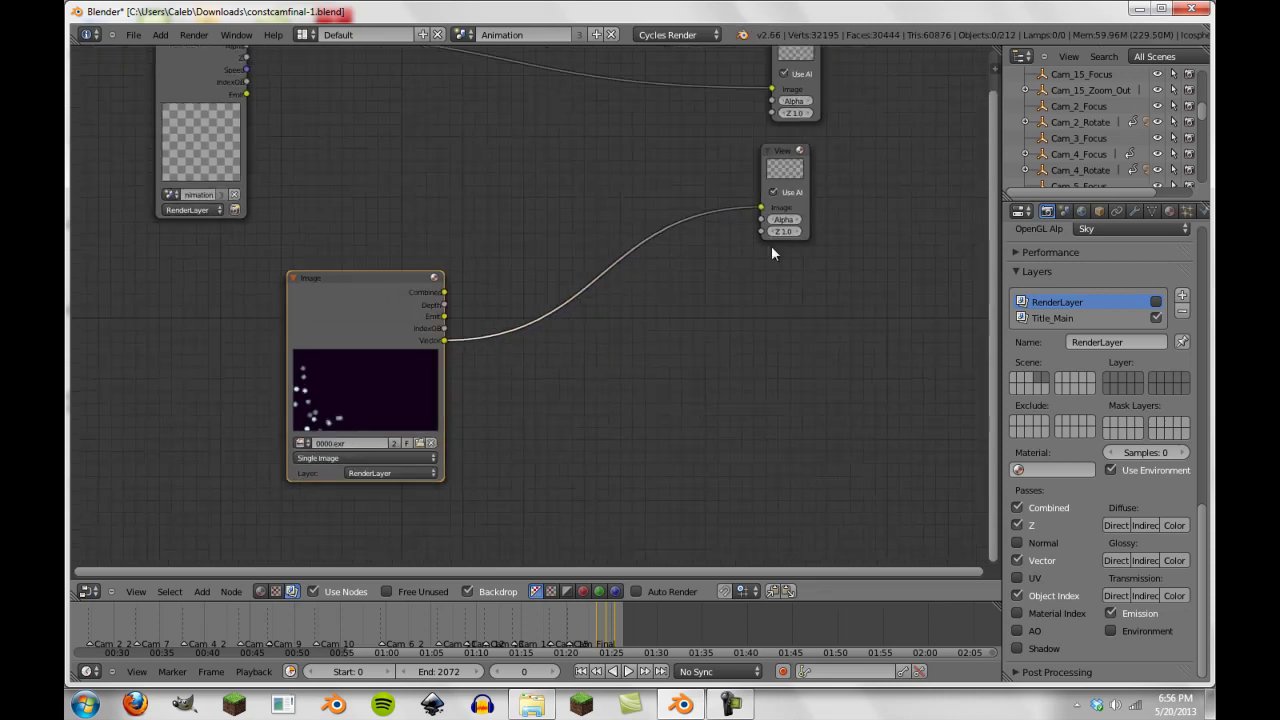
left_click(751, 171)
scroll(690, 220, "down", 2)
middle_click_drag(635, 264, 593, 323)
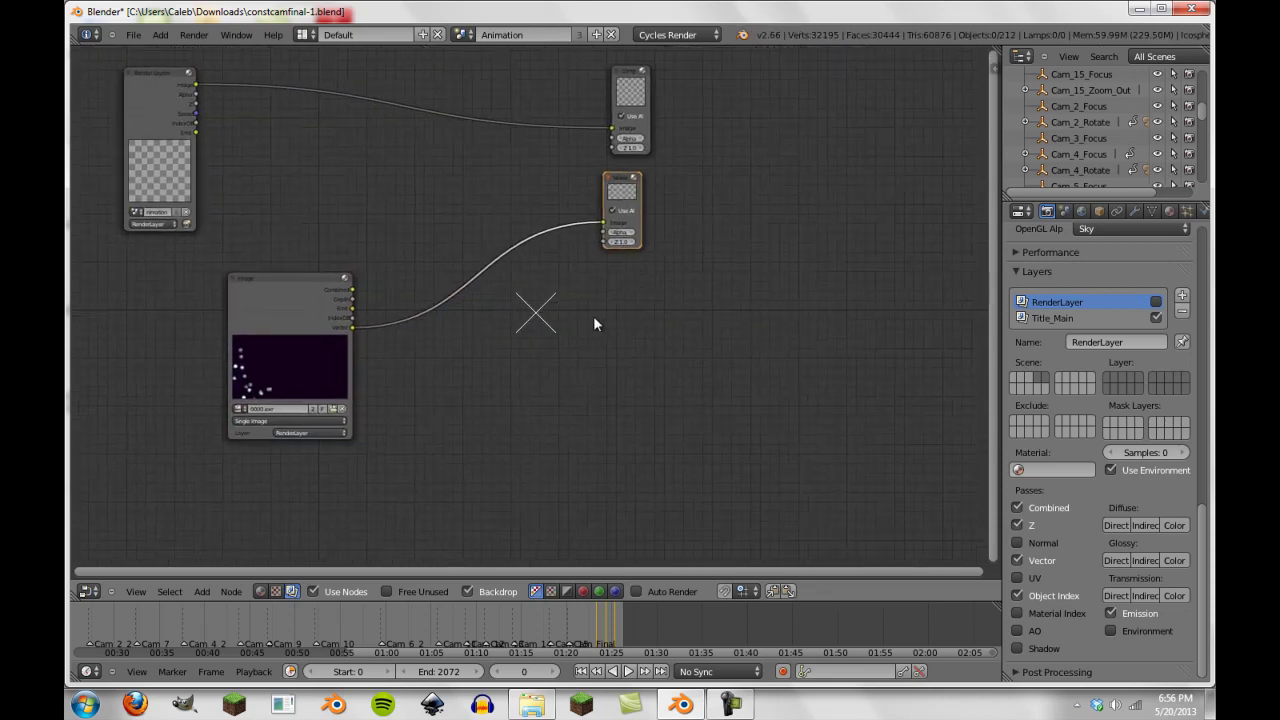
Preview the Image node's Depth pass, followed by its Combined pass, by linking each to the Viewer node's Image input.
left_click_drag(601, 222, 601, 222)
scroll(400, 325, "up", 1)
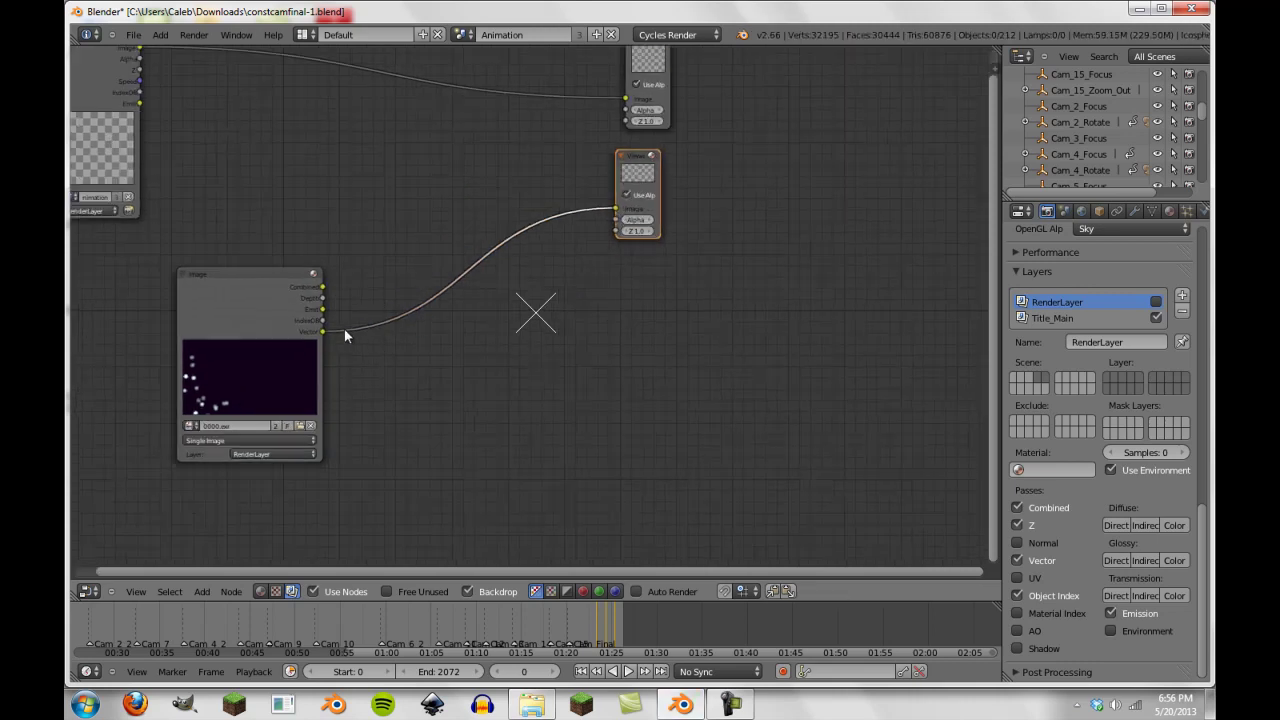
left_click_drag(322, 320, 606, 219)
scroll(326, 305, "down", 1)
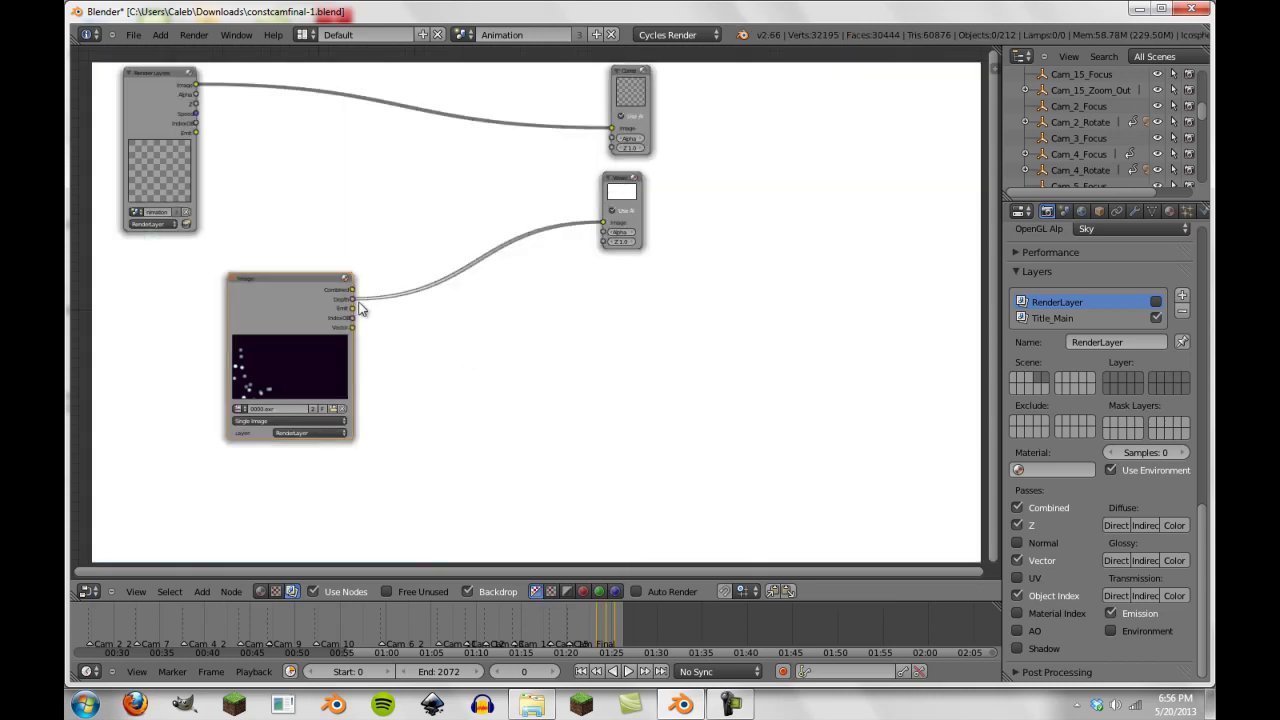
left_click_drag(352, 289, 604, 222)
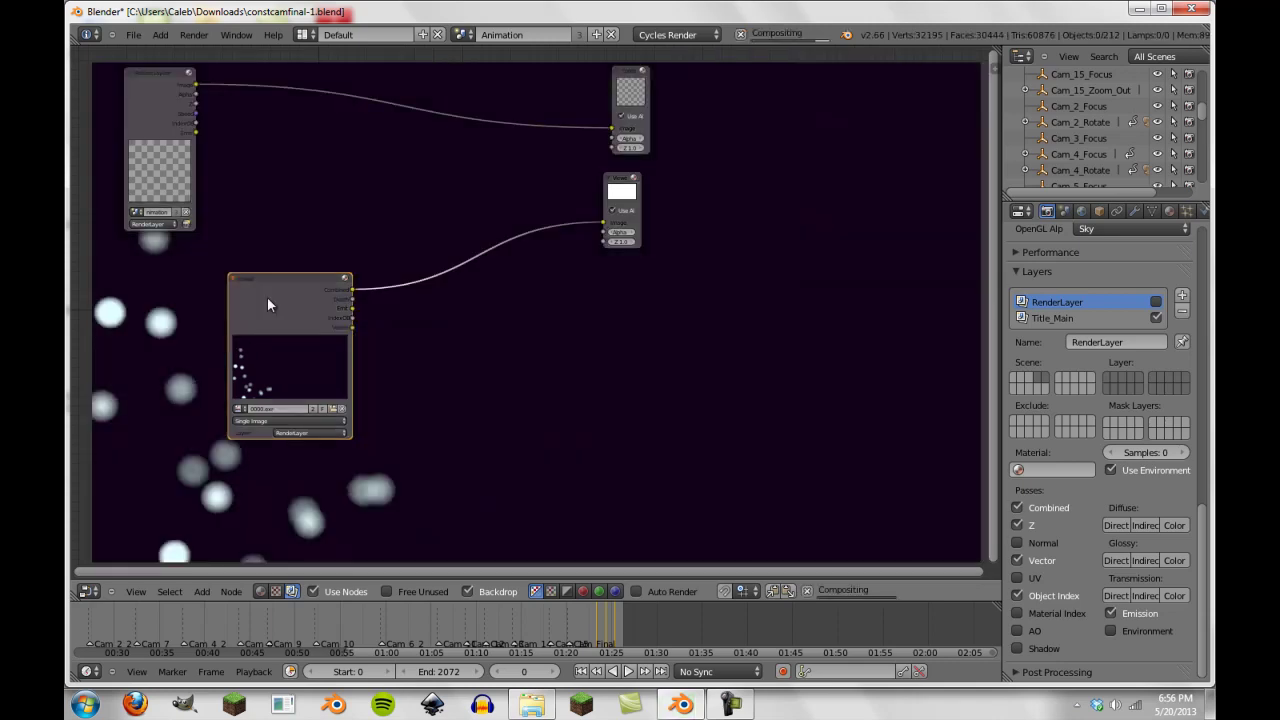
Delete the Image node and reconnect the Render Layers node's Image output to the Viewer node's Image input.
scroll(300, 310, "down", 3)
key("x")
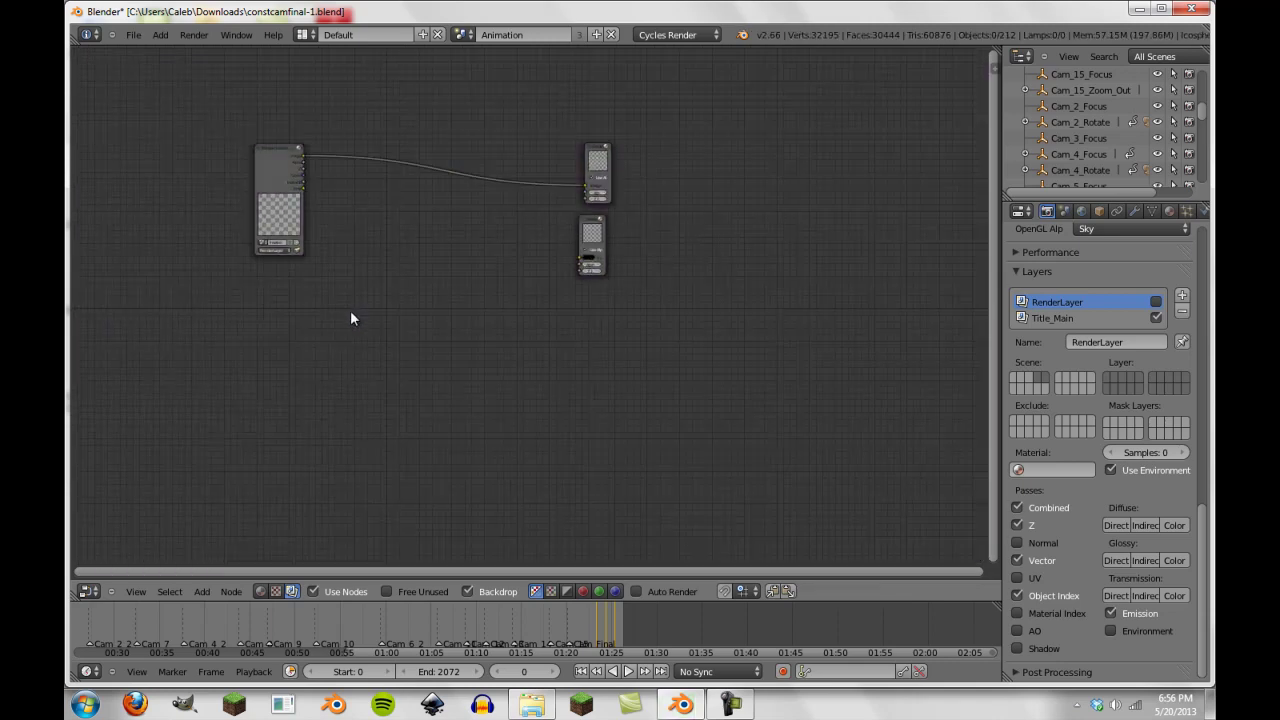
scroll(355, 316, "up", 2)
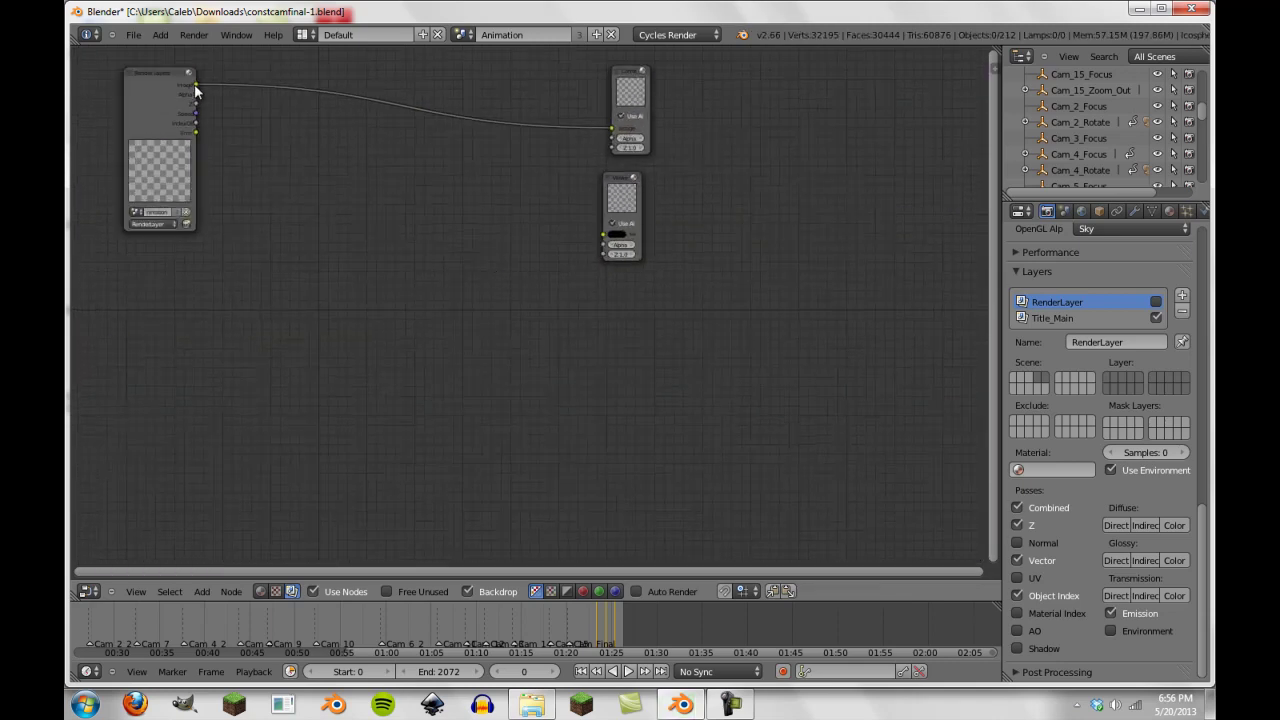
left_click_drag(196, 86, 602, 234)
Save the project over the existing constcamfinal-1.blend file.
key("ctrl+s")
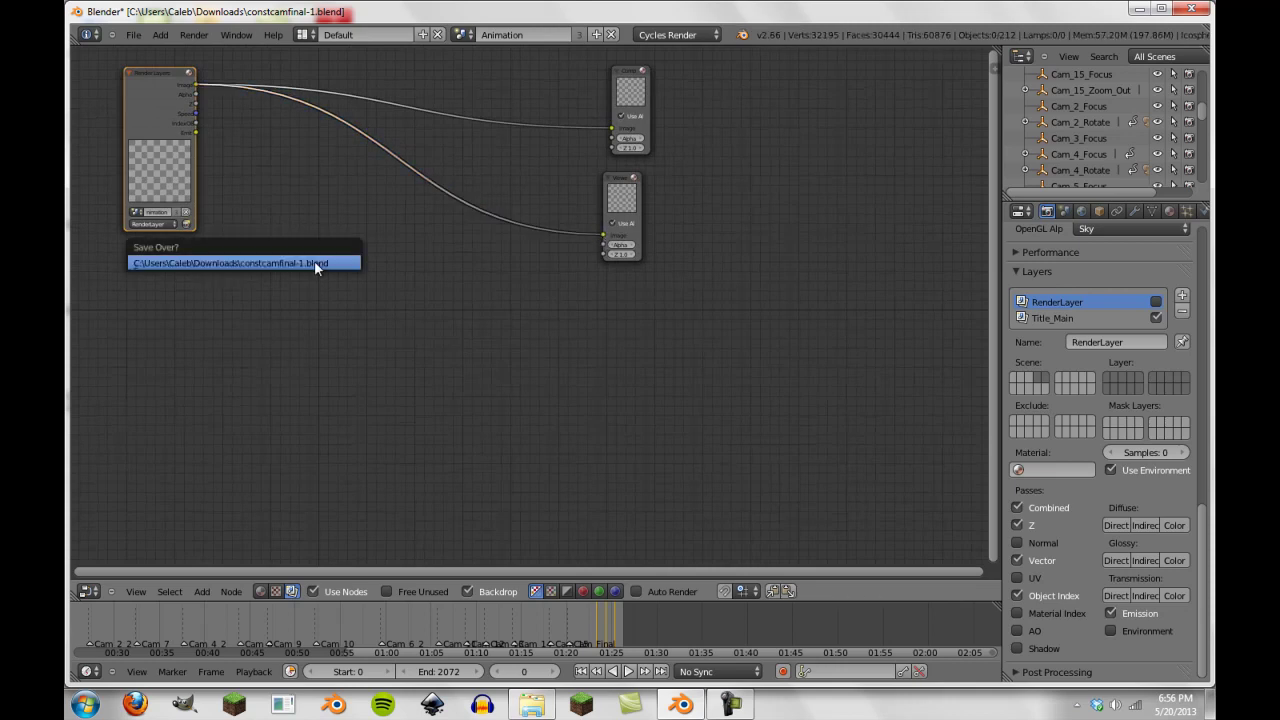
left_click(316, 266)
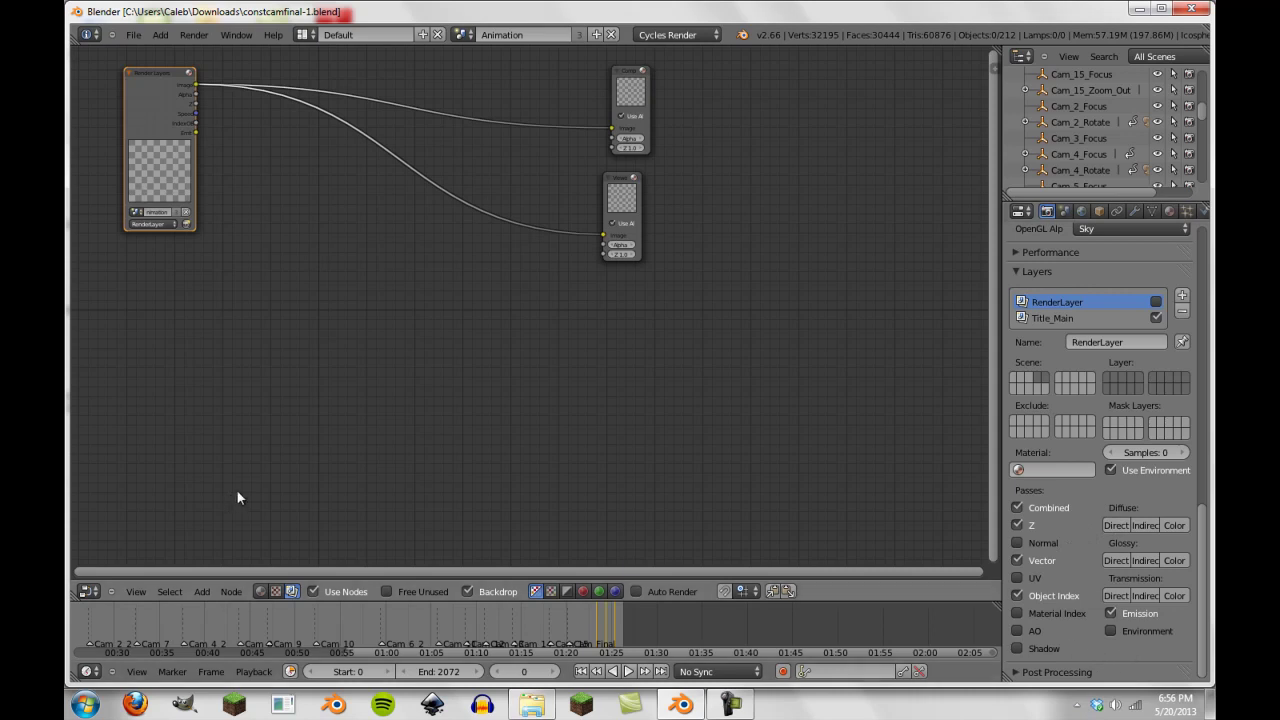
Switch the node editor area to the 3D View and look at the star layout from an oblique angle.
left_click(88, 591)
left_click(150, 588)
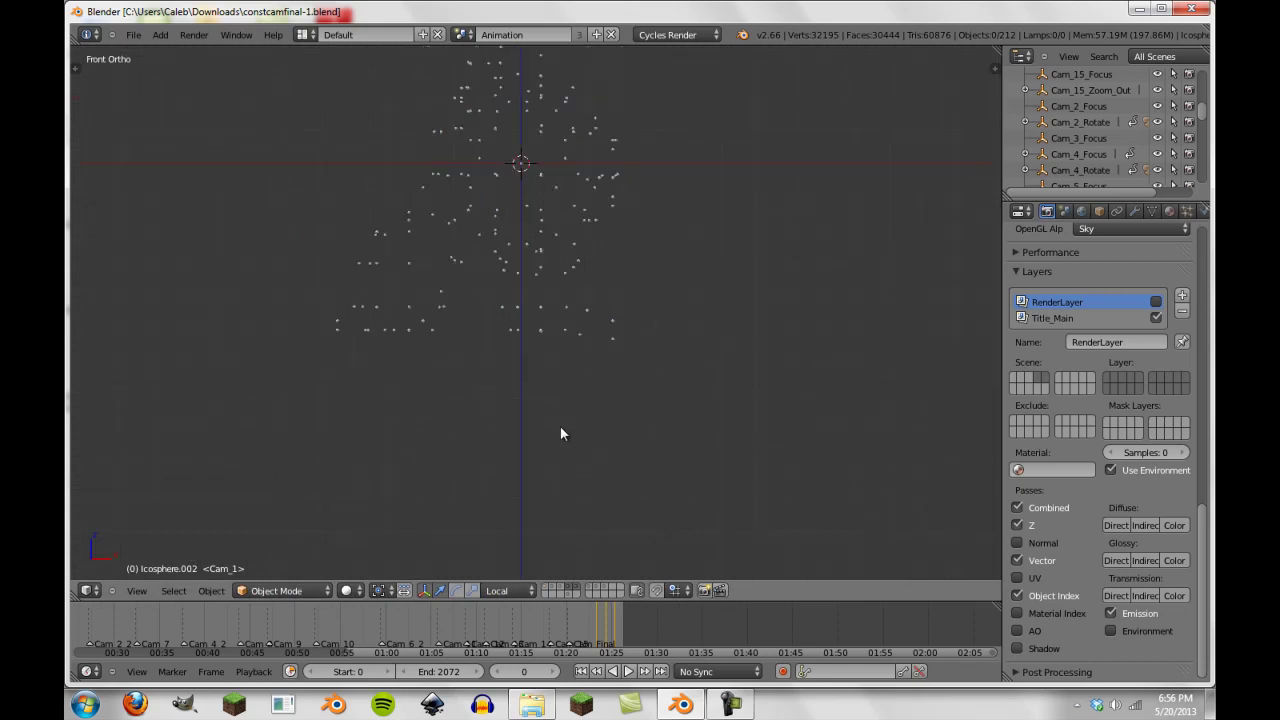
scroll(560, 433, "down", 5)
middle_click_drag(548, 432, 474, 360)
scroll(474, 360, "up", 3)
middle_click_drag(437, 282, 504, 405, "shift")
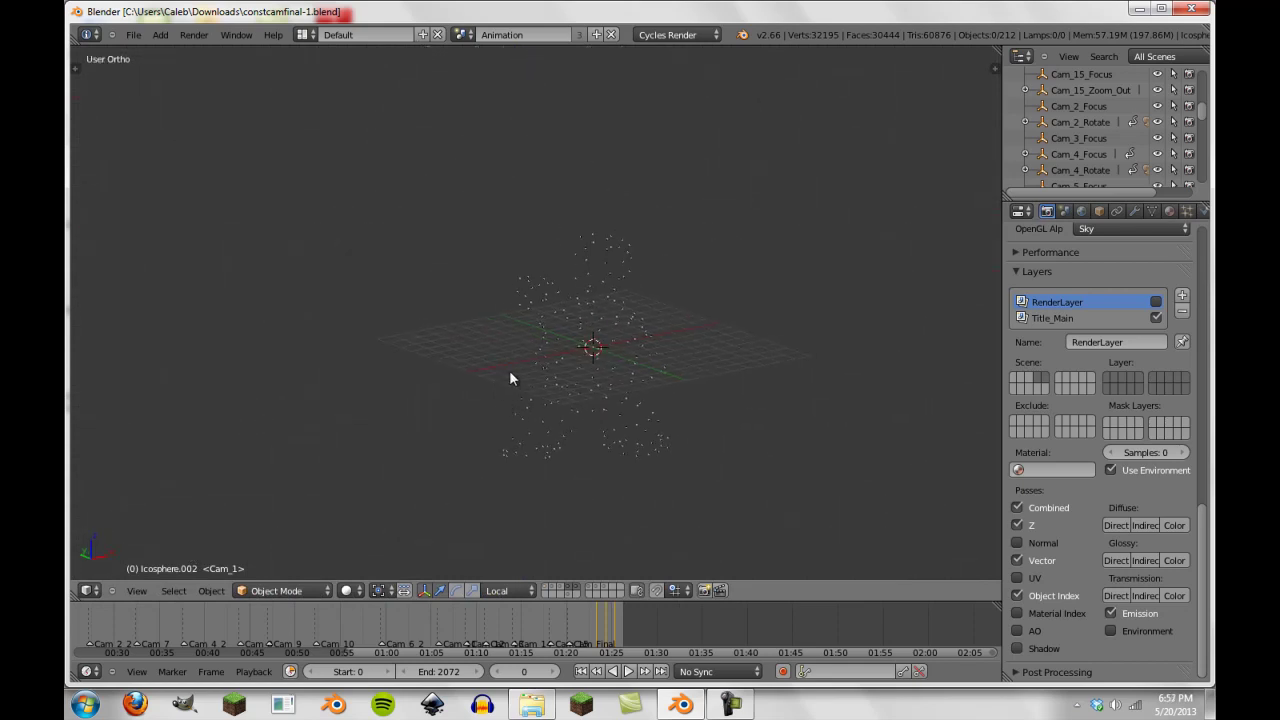